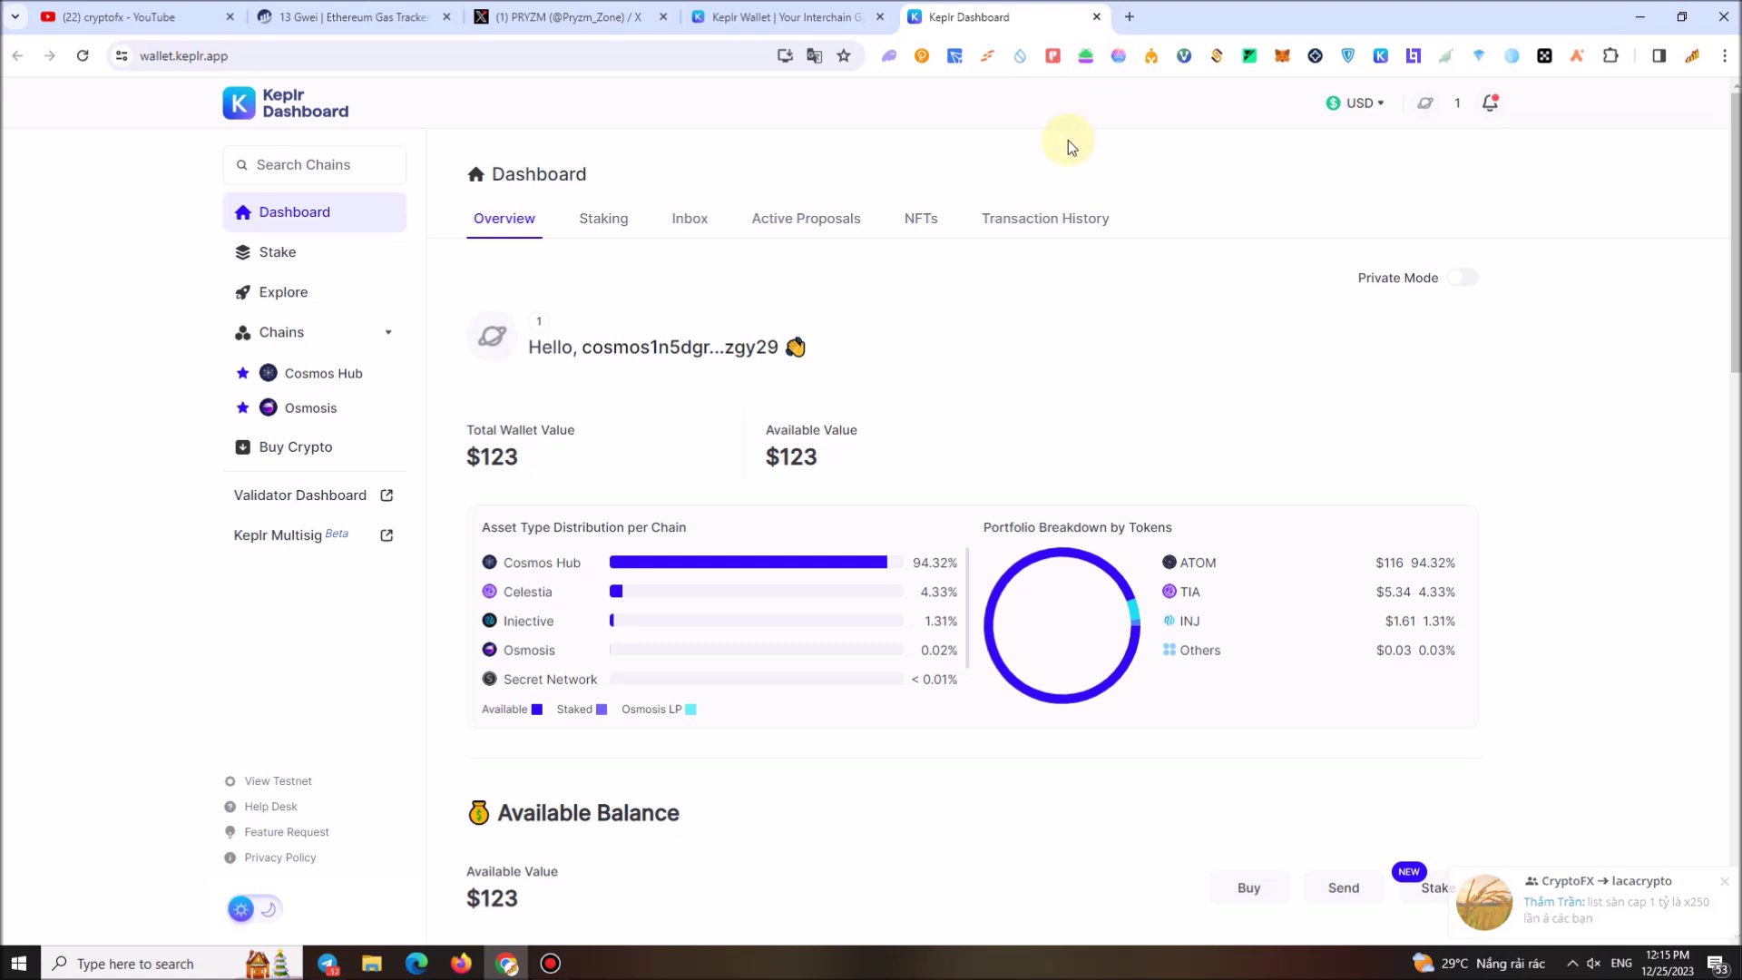
Open the staking wizard on the Keplr Dashboard after briefly checking the Keplr extension
left_click(272, 256)
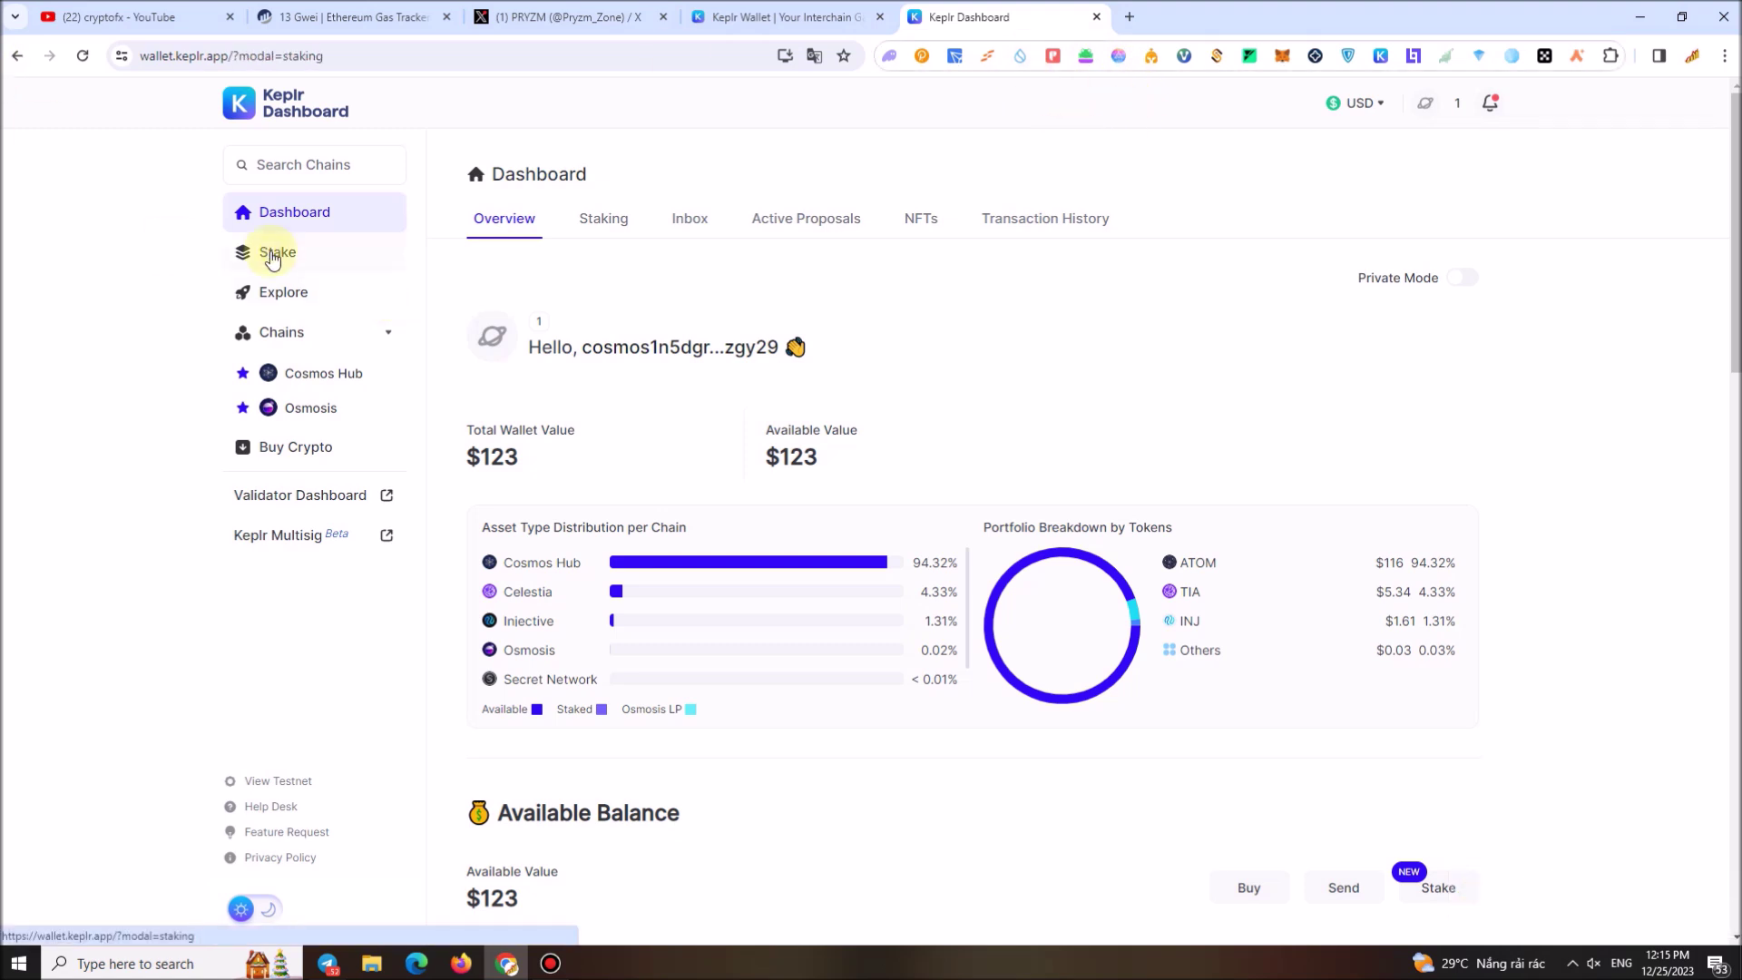
left_click(1380, 55)
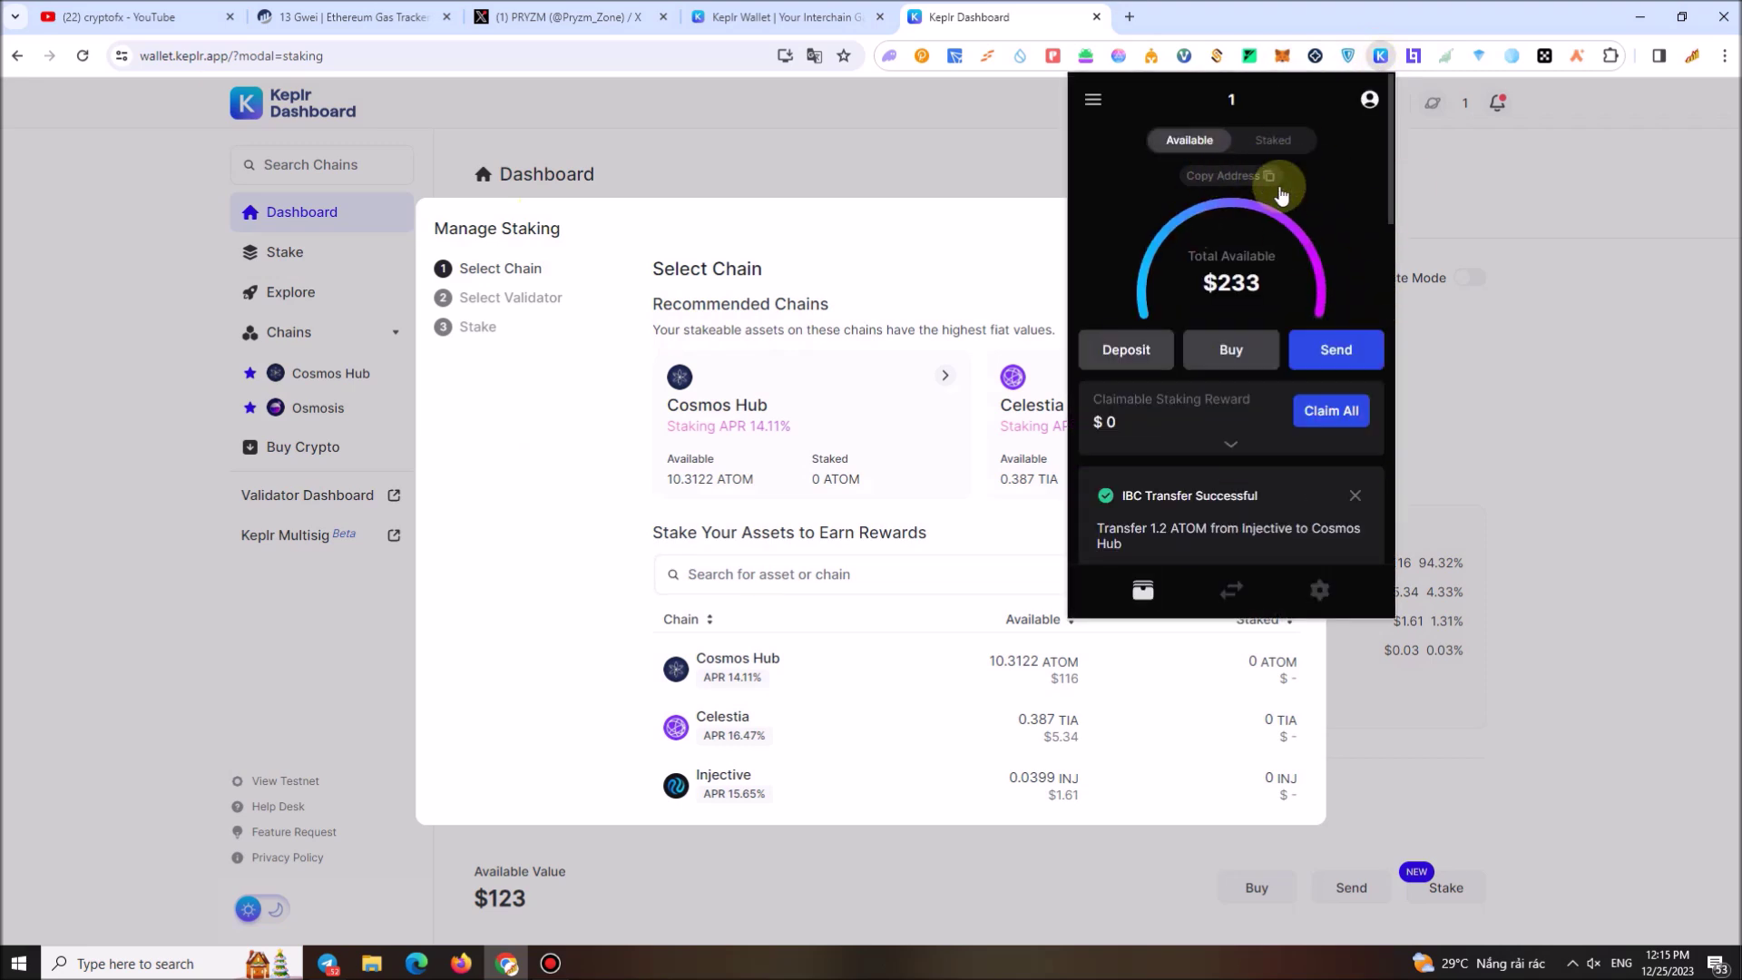
left_click(1495, 174)
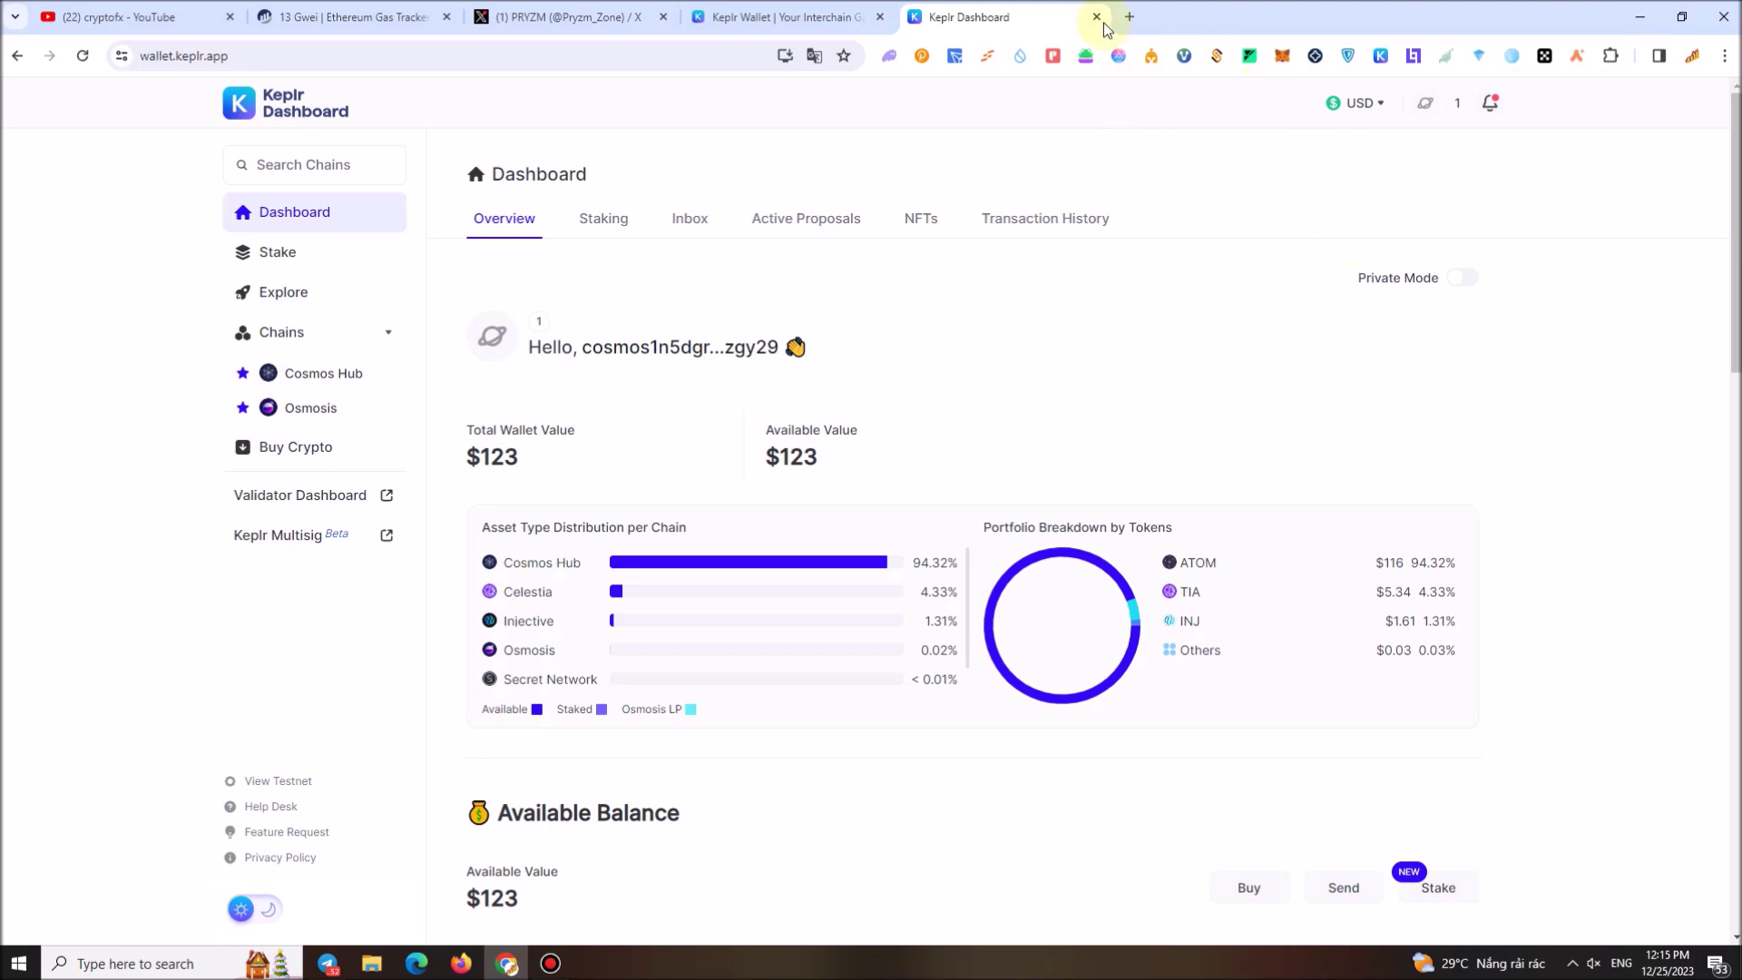
scroll(704, 427, "down", 5)
scroll(717, 428, "up", 5)
left_click(283, 251)
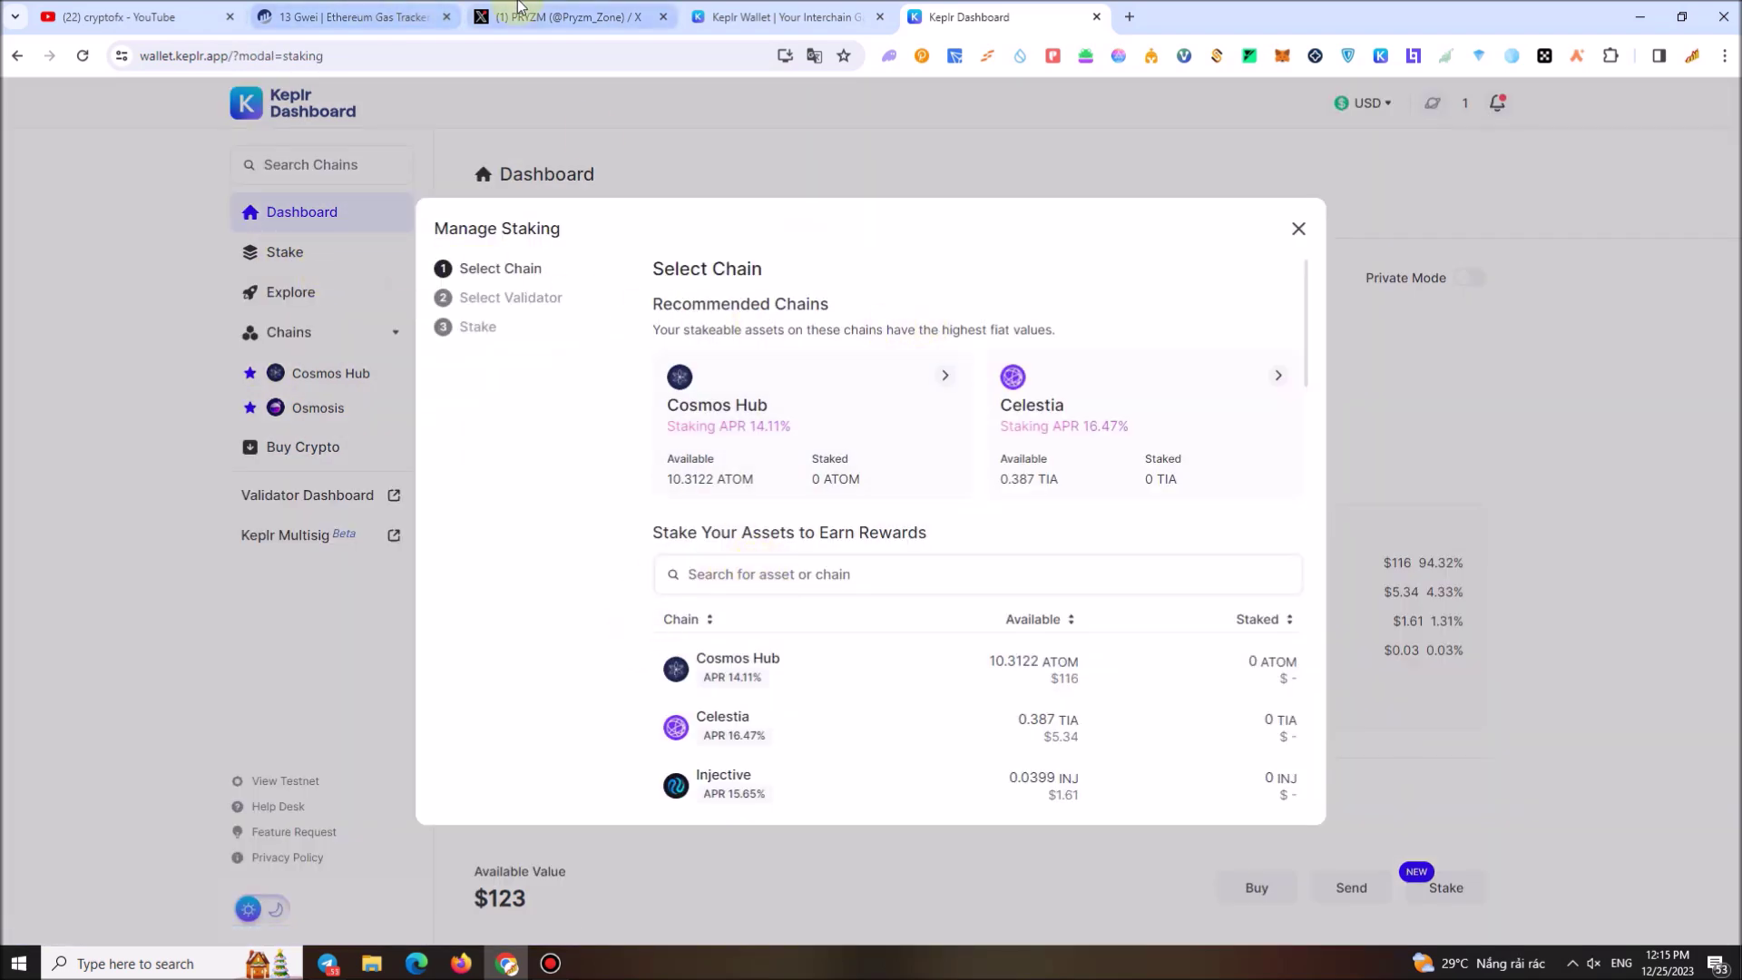
Copy the profile name 'PRYZM' from the PRYZM X profile page
left_click(563, 16)
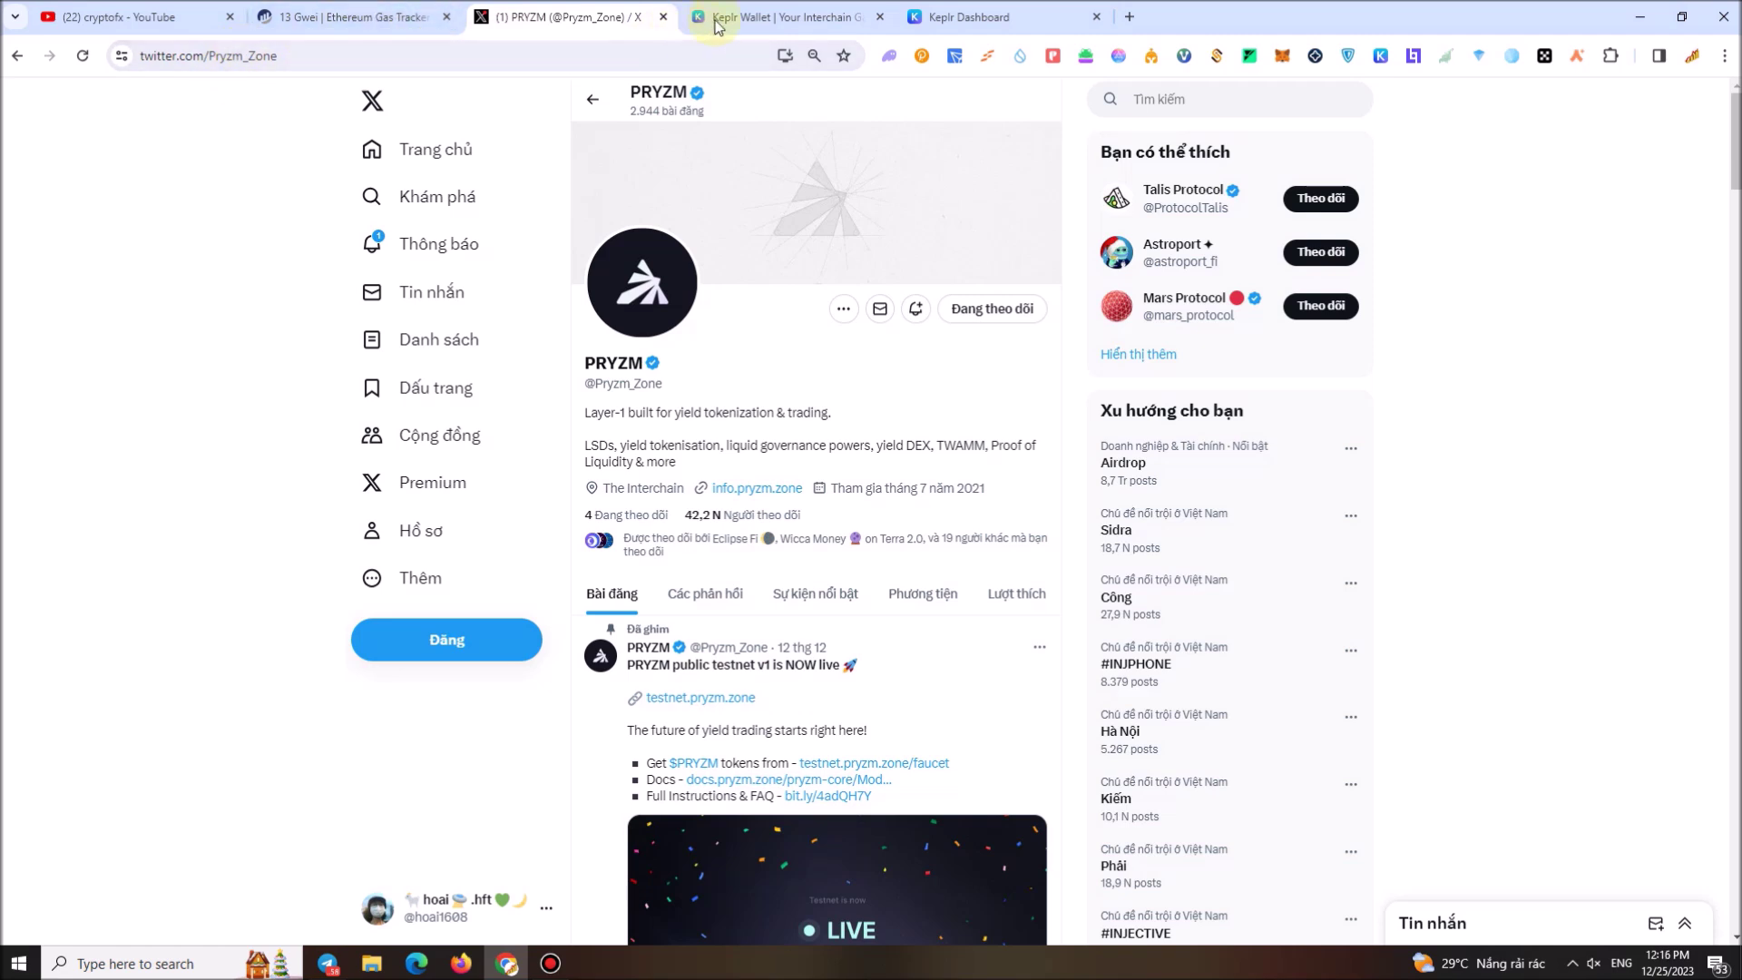
left_click(238, 56)
left_click(251, 56)
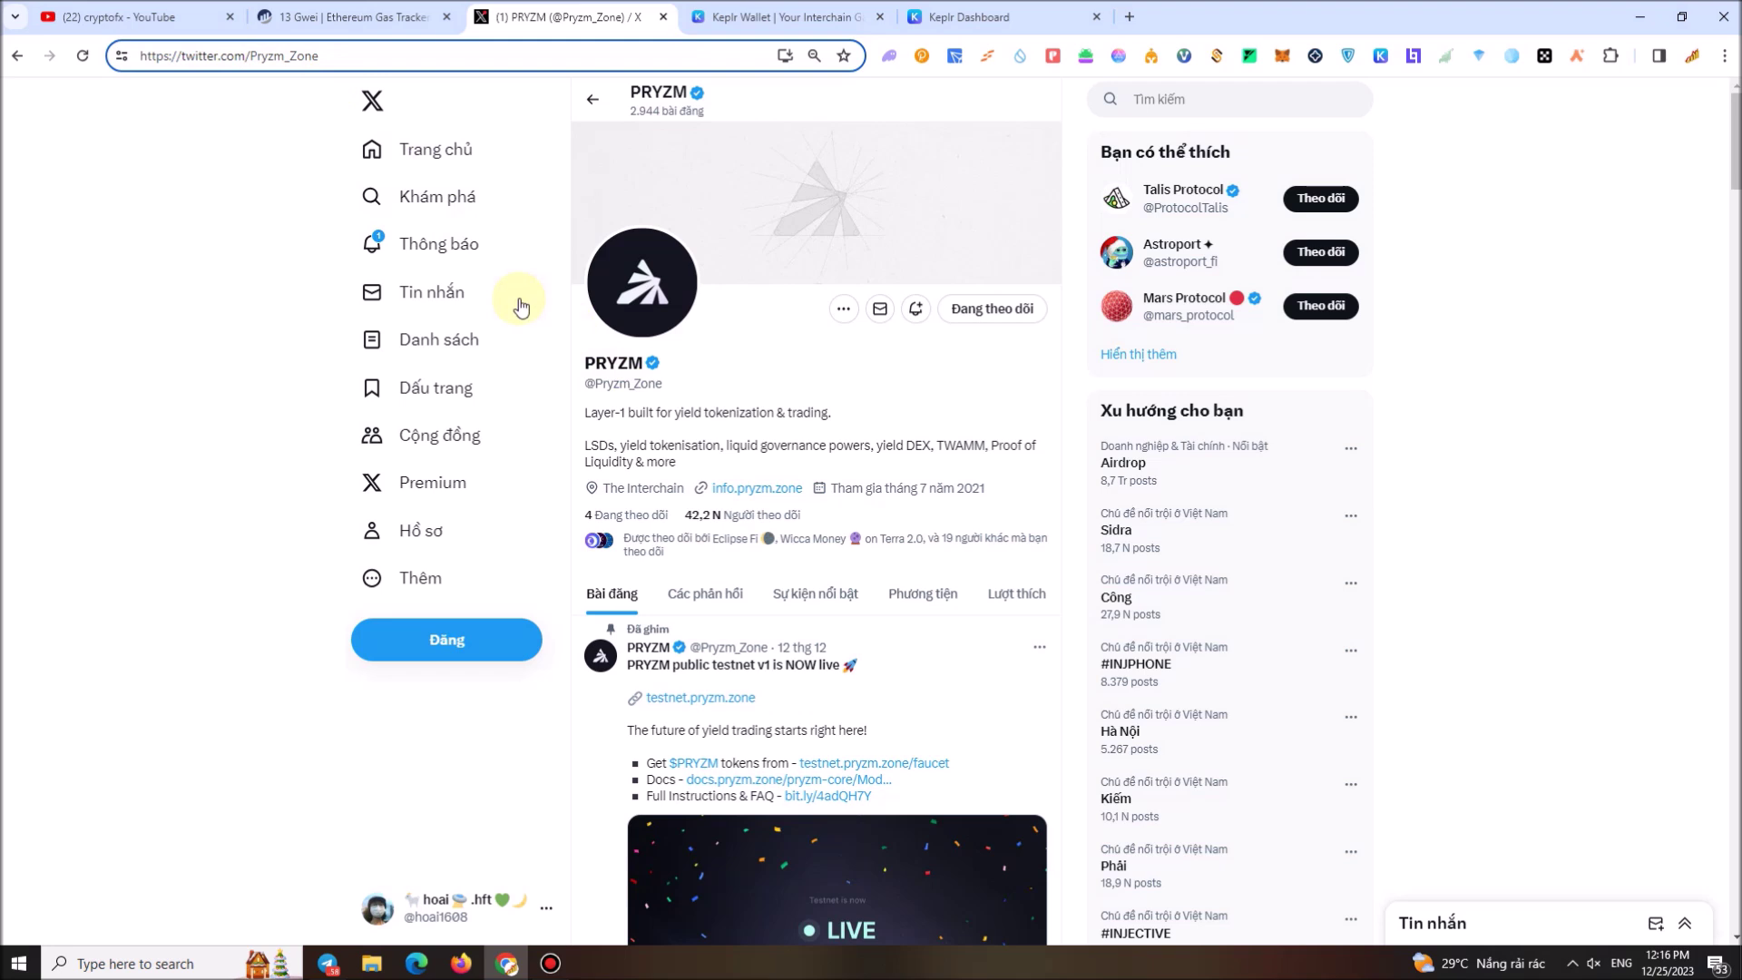
left_click_drag(587, 362, 654, 370)
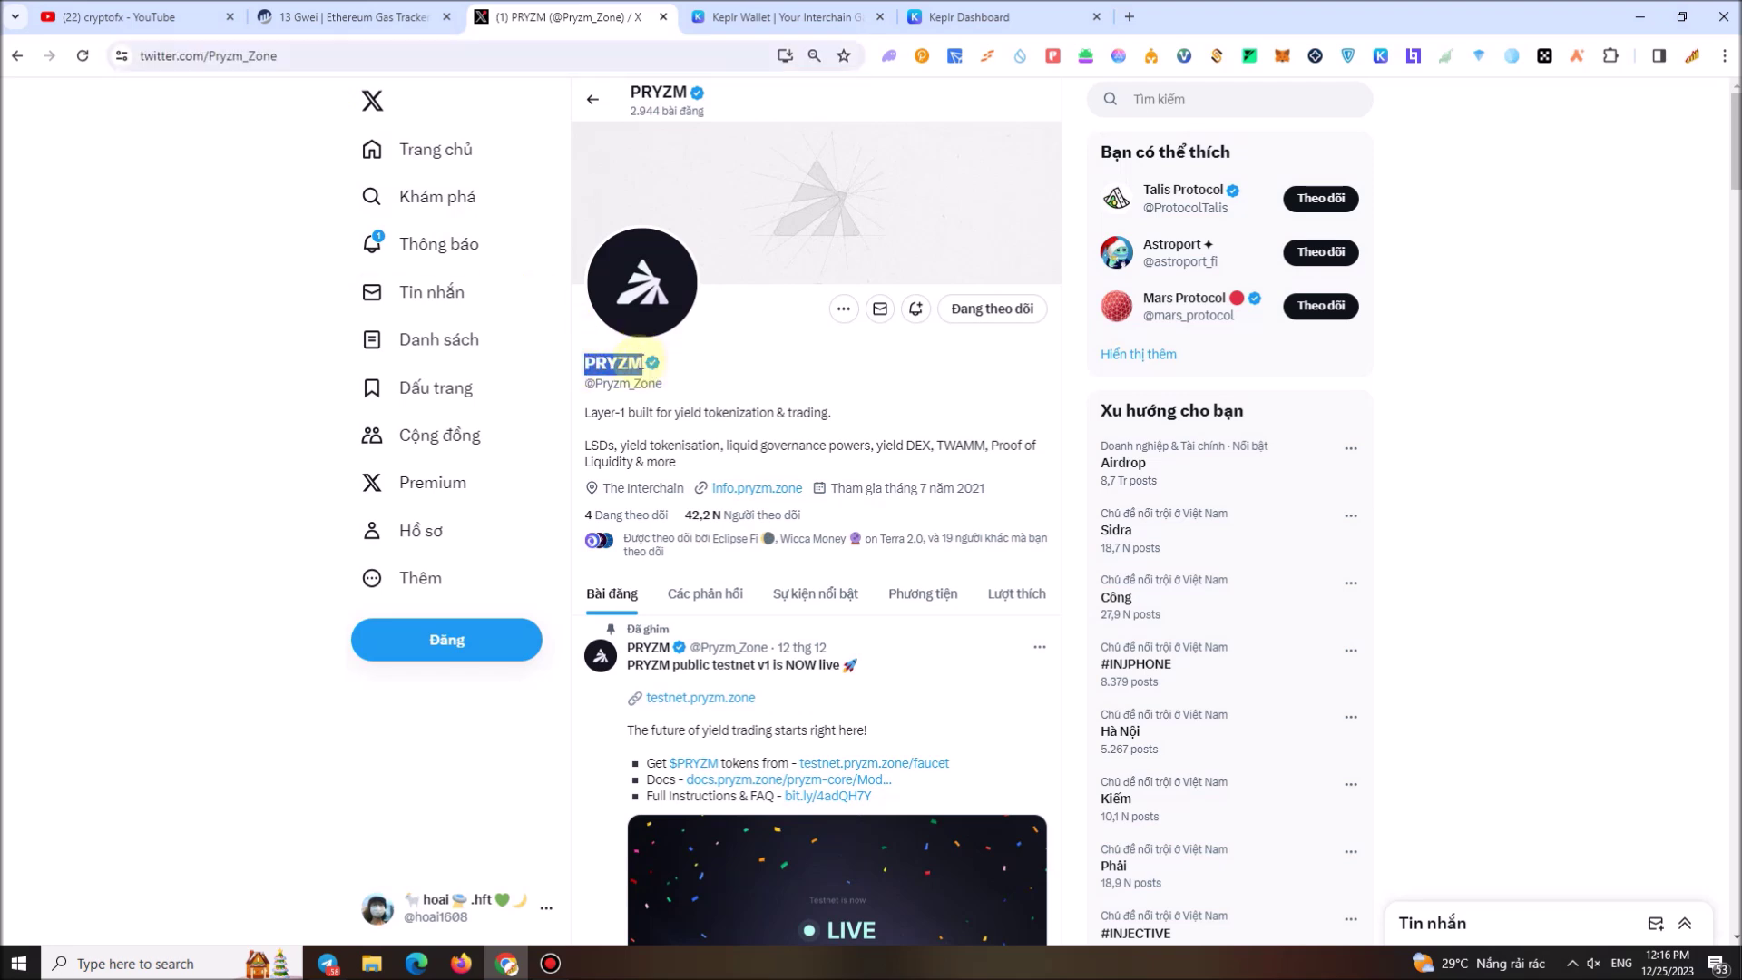
right_click(657, 375)
left_click(679, 384)
Paste PRYZM into the chain search and choose Cosmos Hub as the staking chain
left_click(1007, 16)
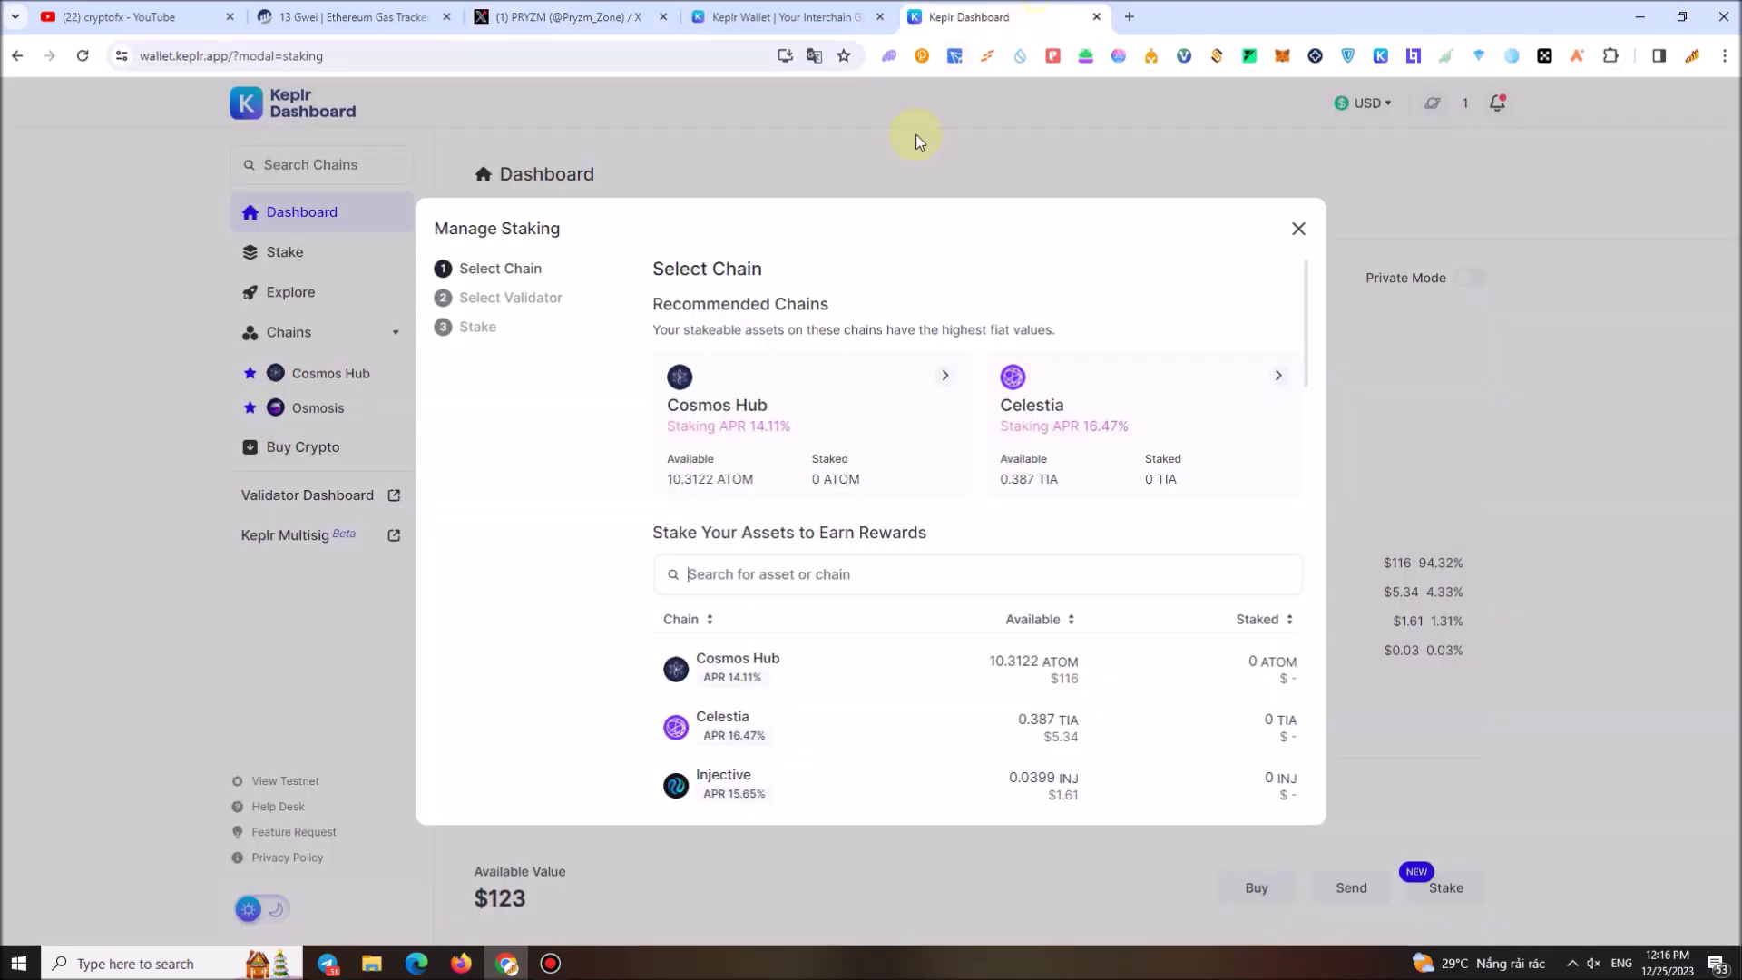
left_click(767, 574)
key("ctrl+v")
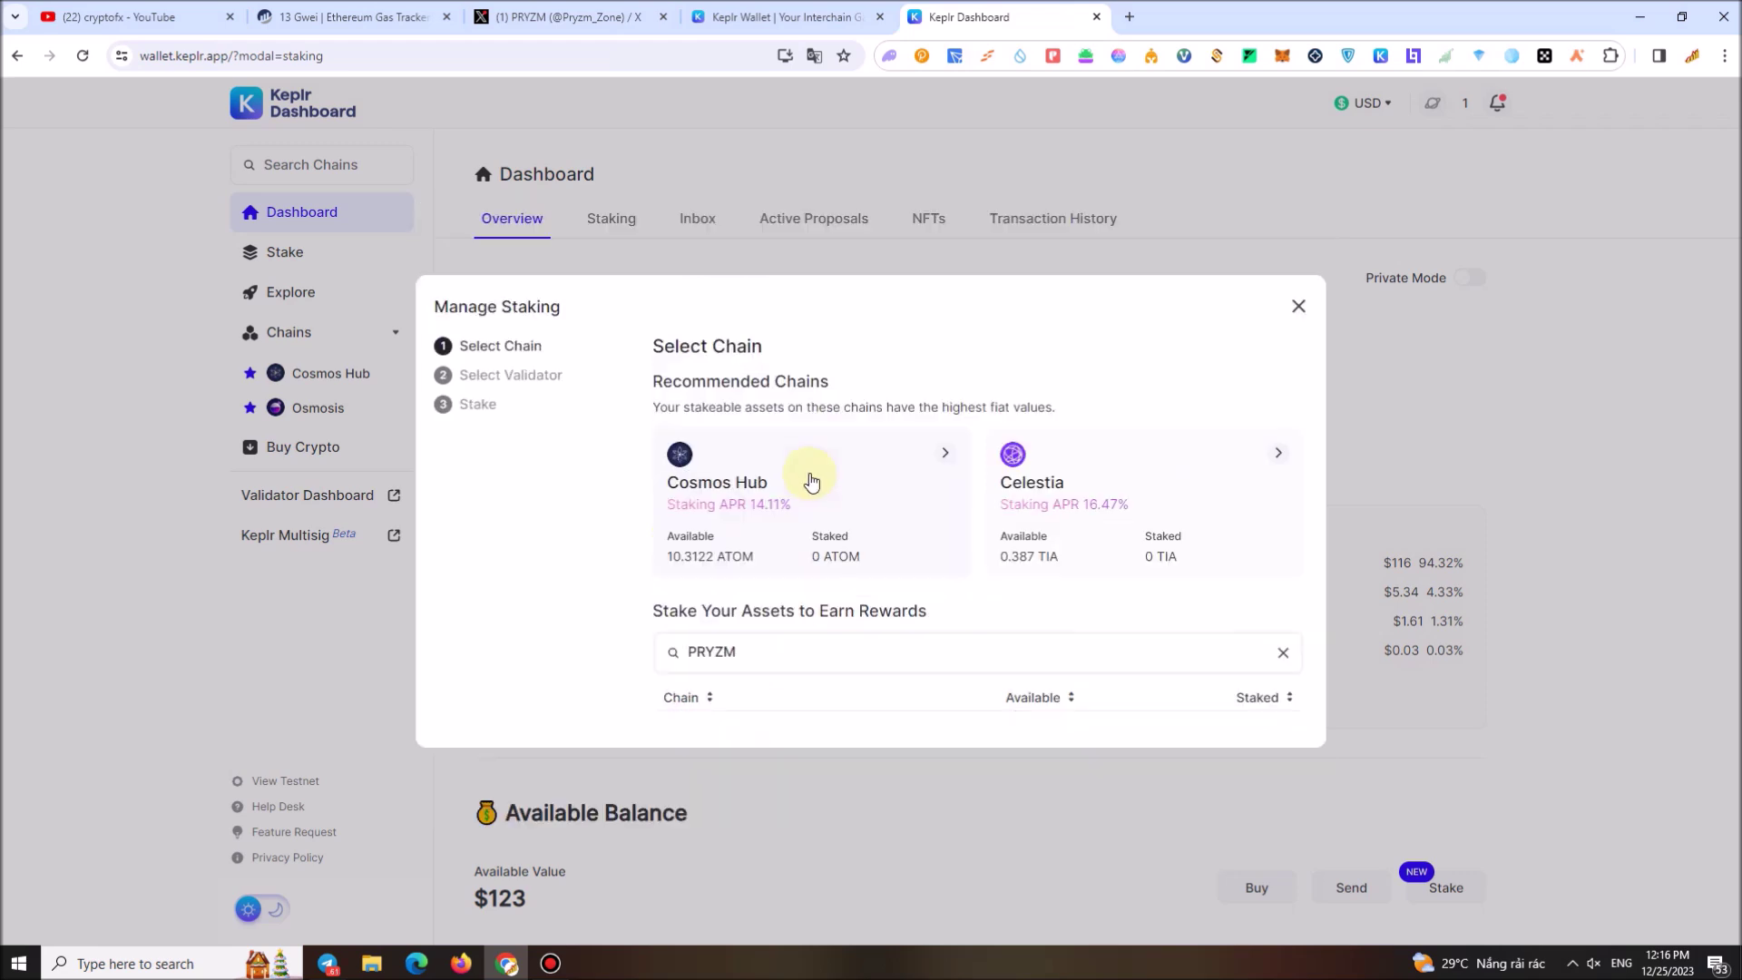
left_click(753, 472)
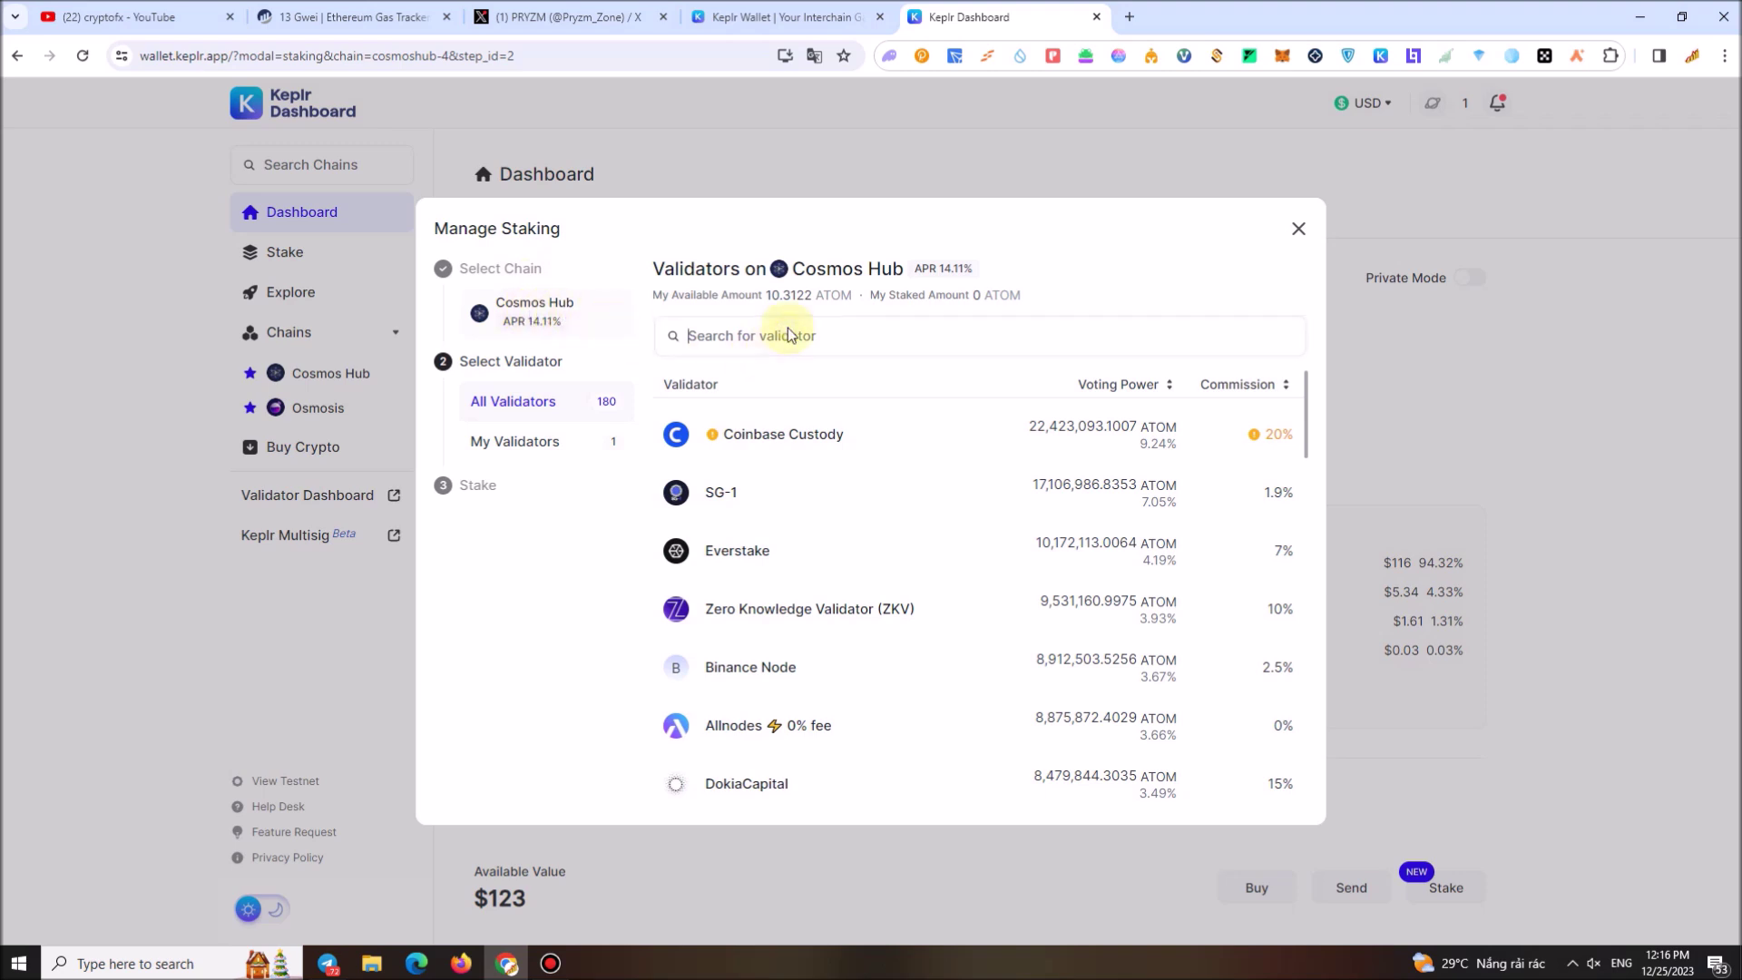
Filter validators by PRYZM, select PRYZM | Stake & Earn, and proceed to staking
left_click(742, 343)
key("ctrl+v")
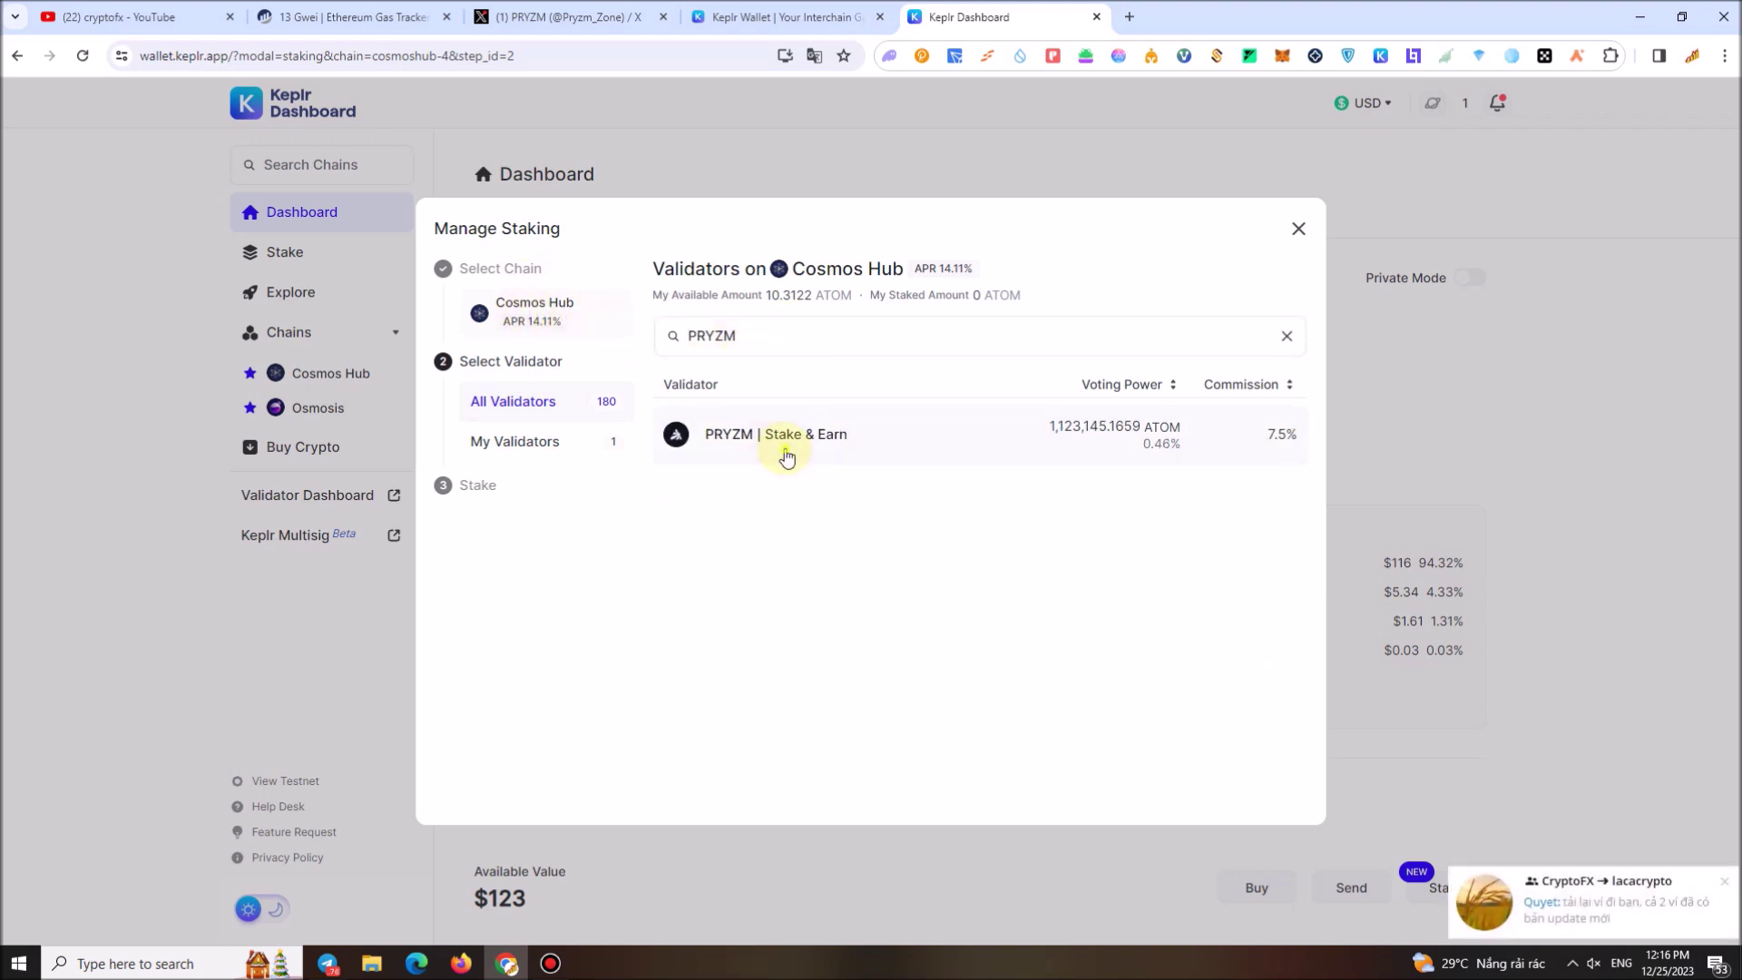
left_click(784, 451)
left_click(1199, 774)
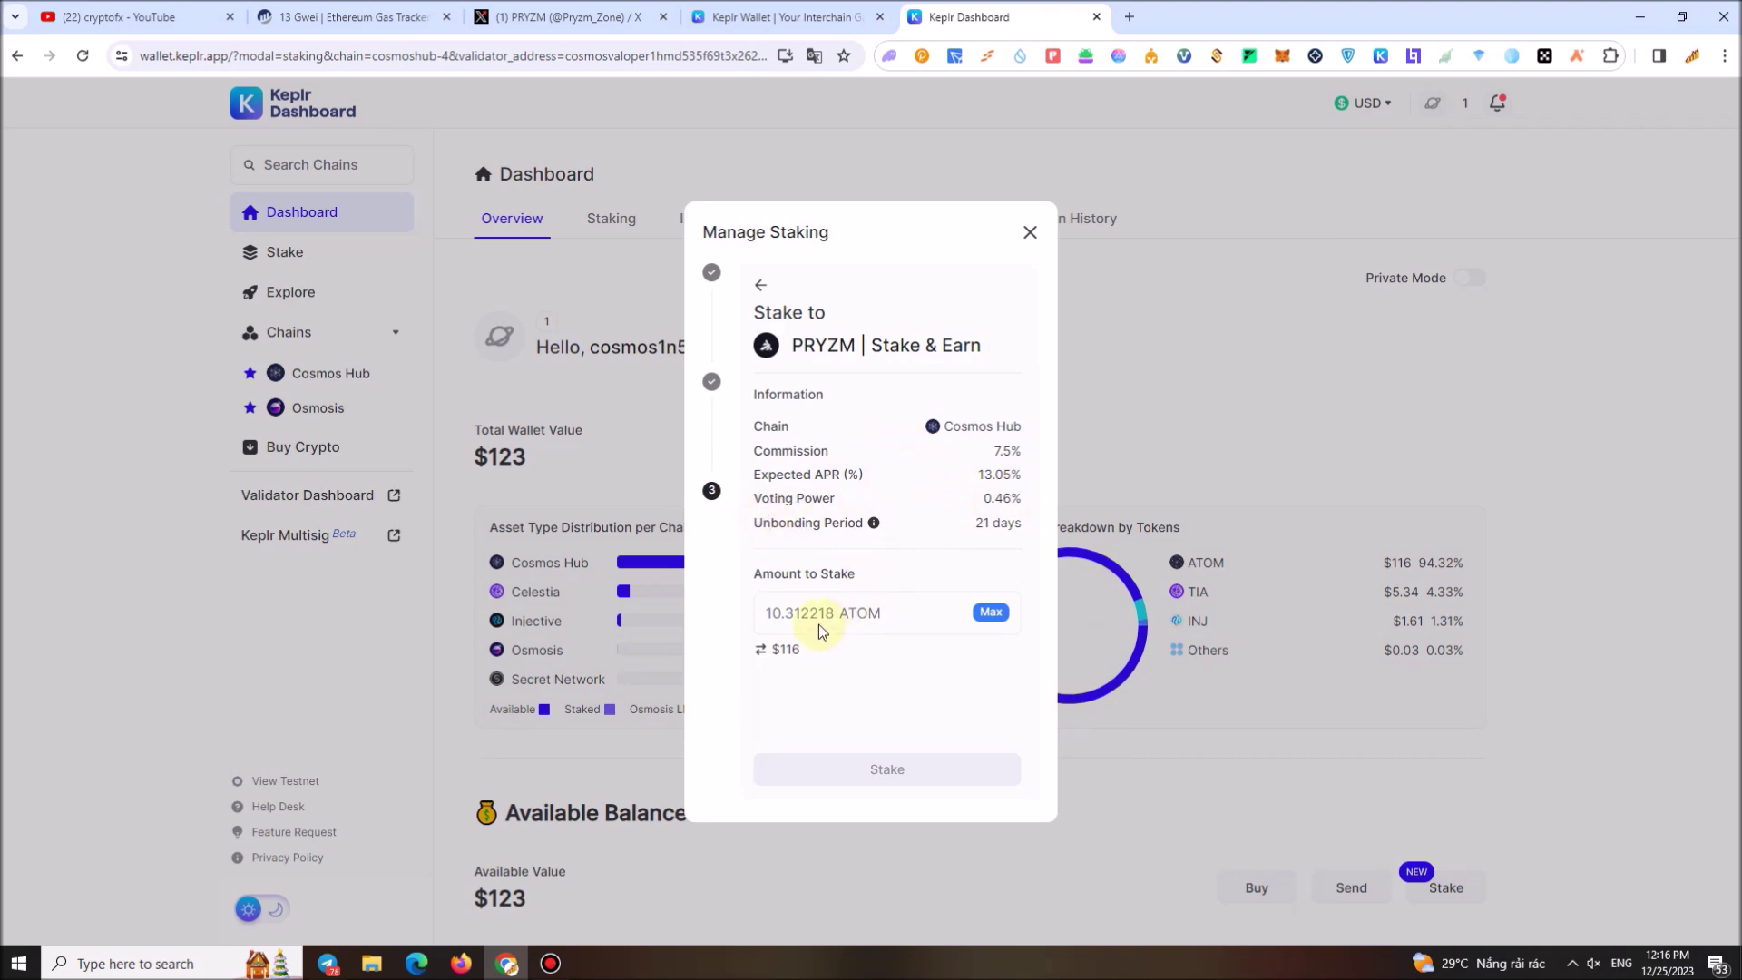
Stake 10.1 ATOM with PRYZM | Stake & Earn and approve the delegation in Keplr
left_click(923, 616)
type("10.1 ATOM")
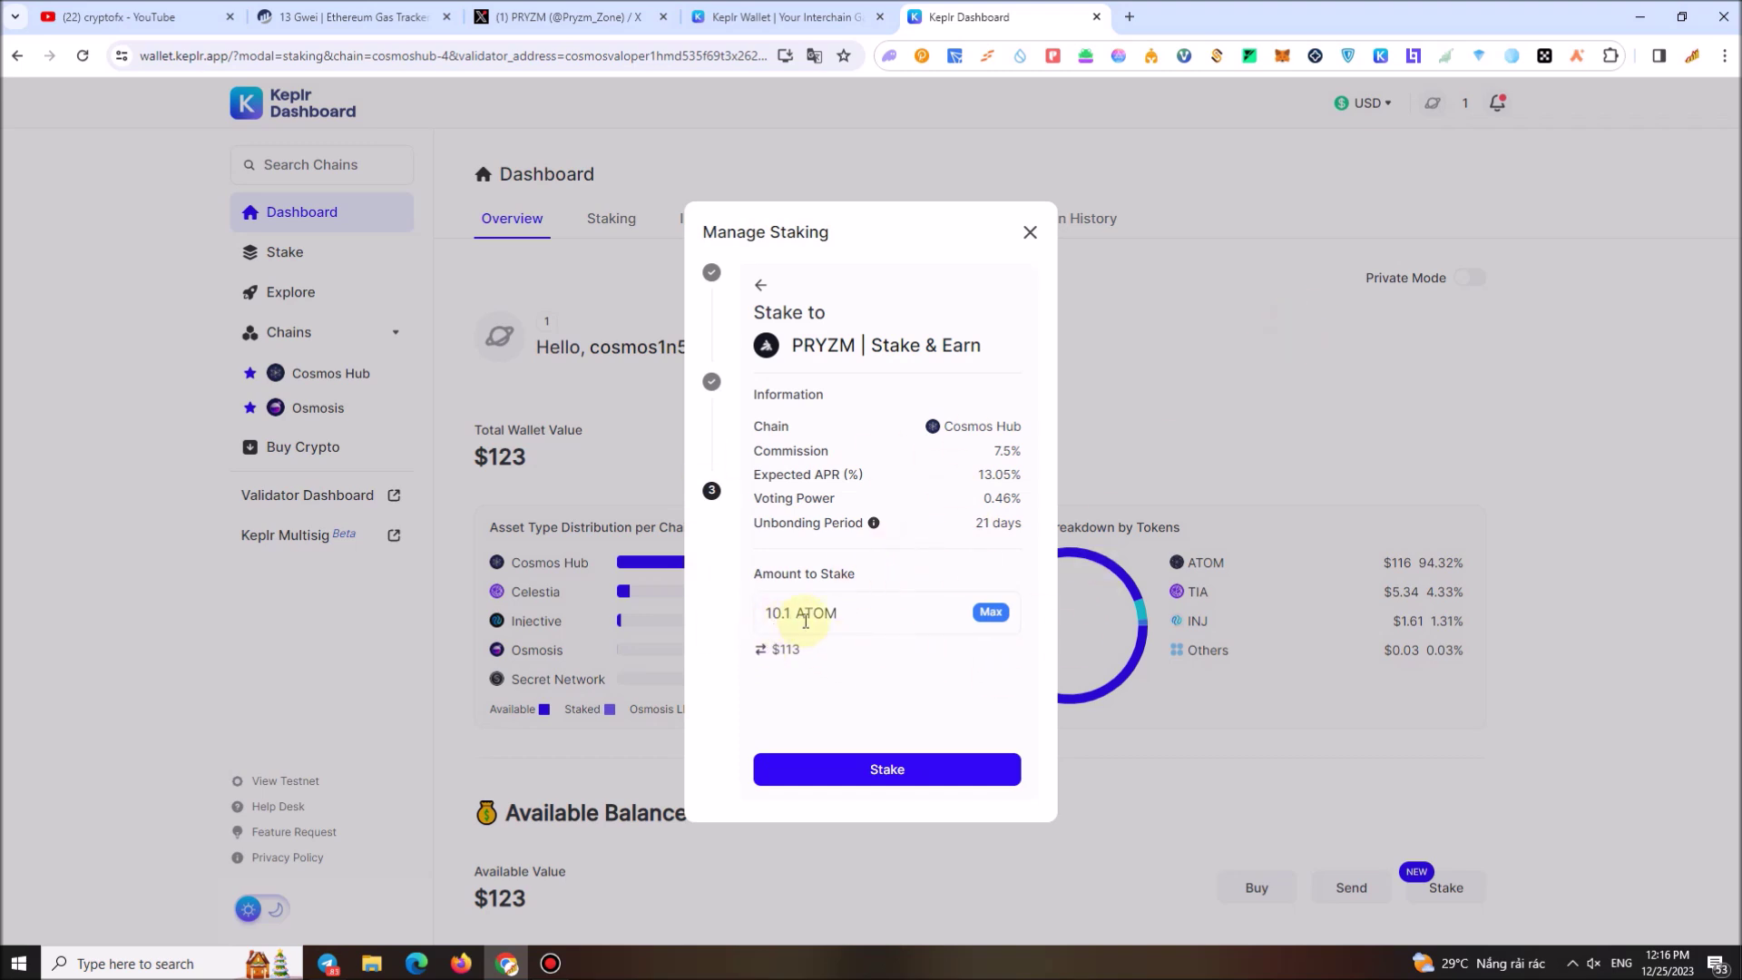
left_click(889, 773)
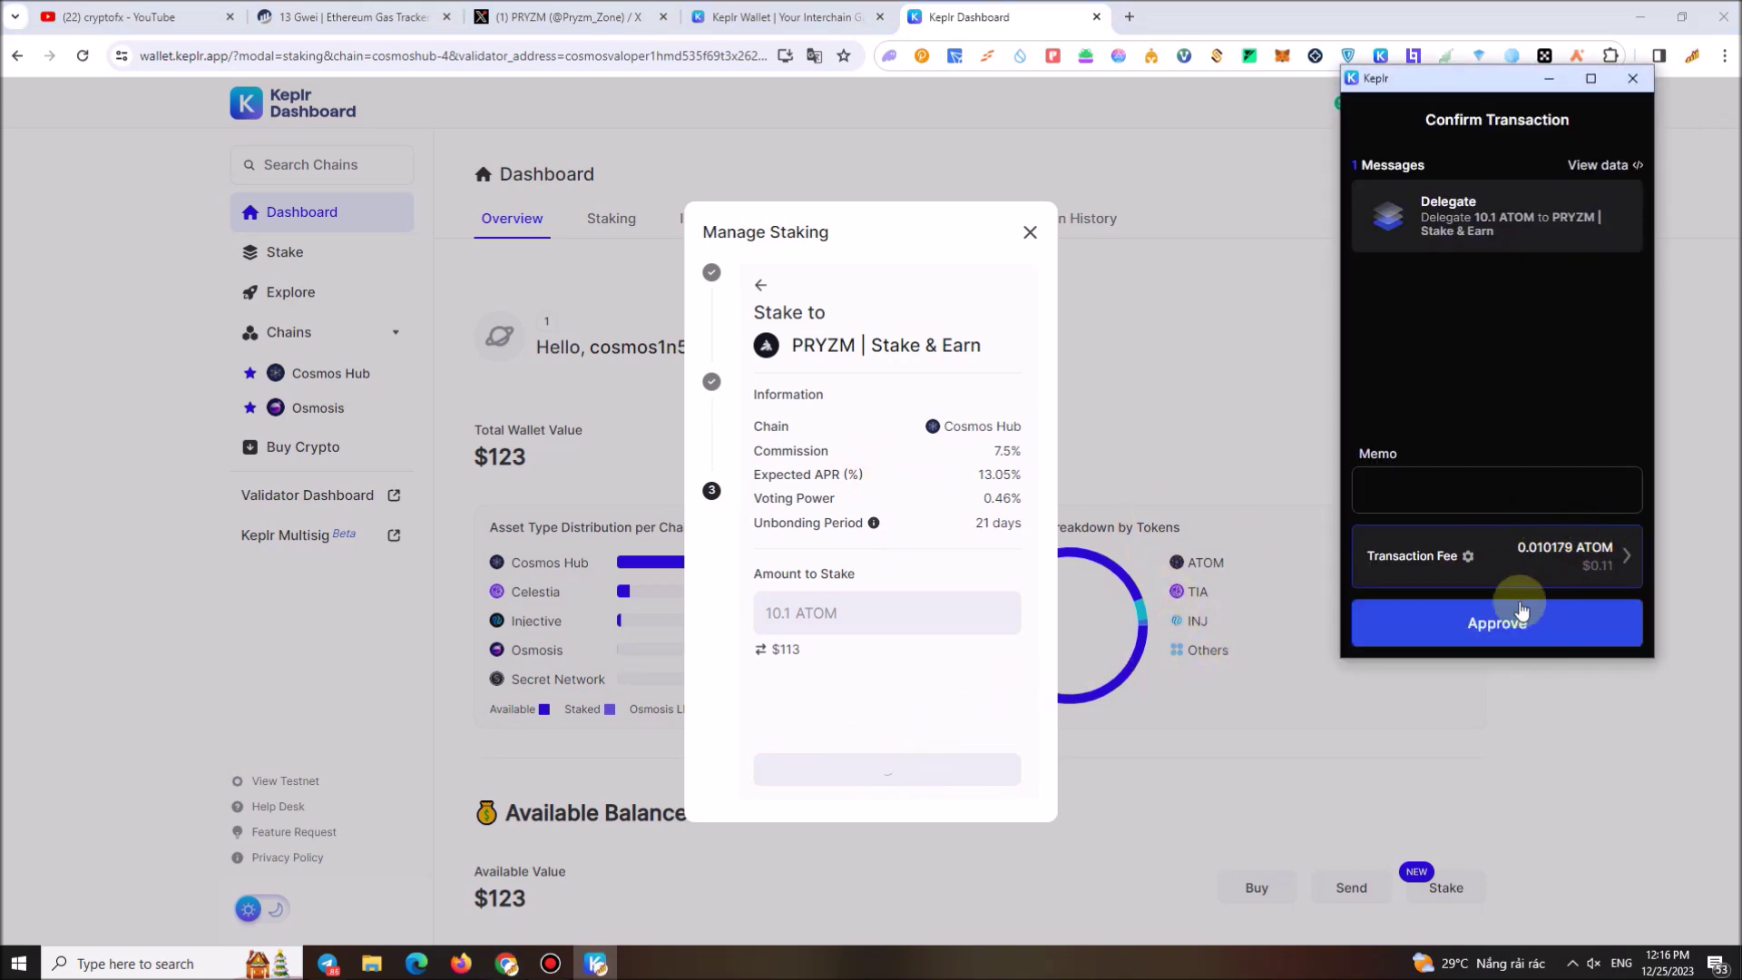
left_click(1514, 635)
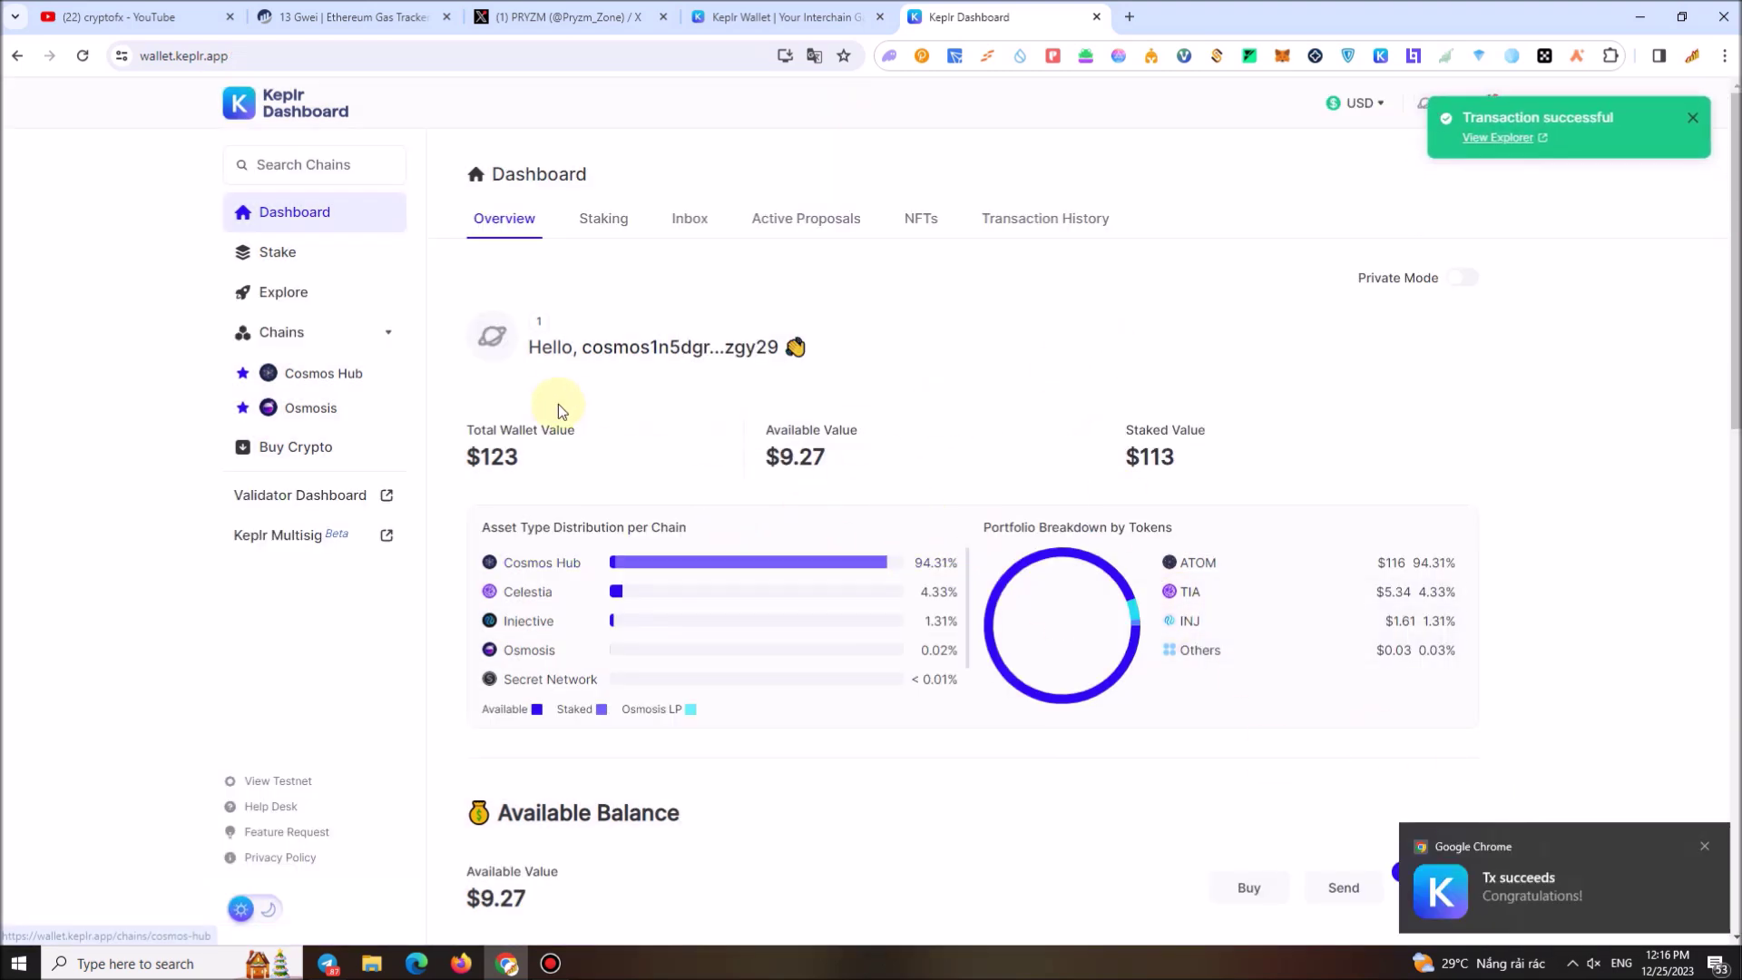
Close both Keplr tabs and follow the pinned post's testnet.pryzm.zone/faucet link
left_click(1096, 17)
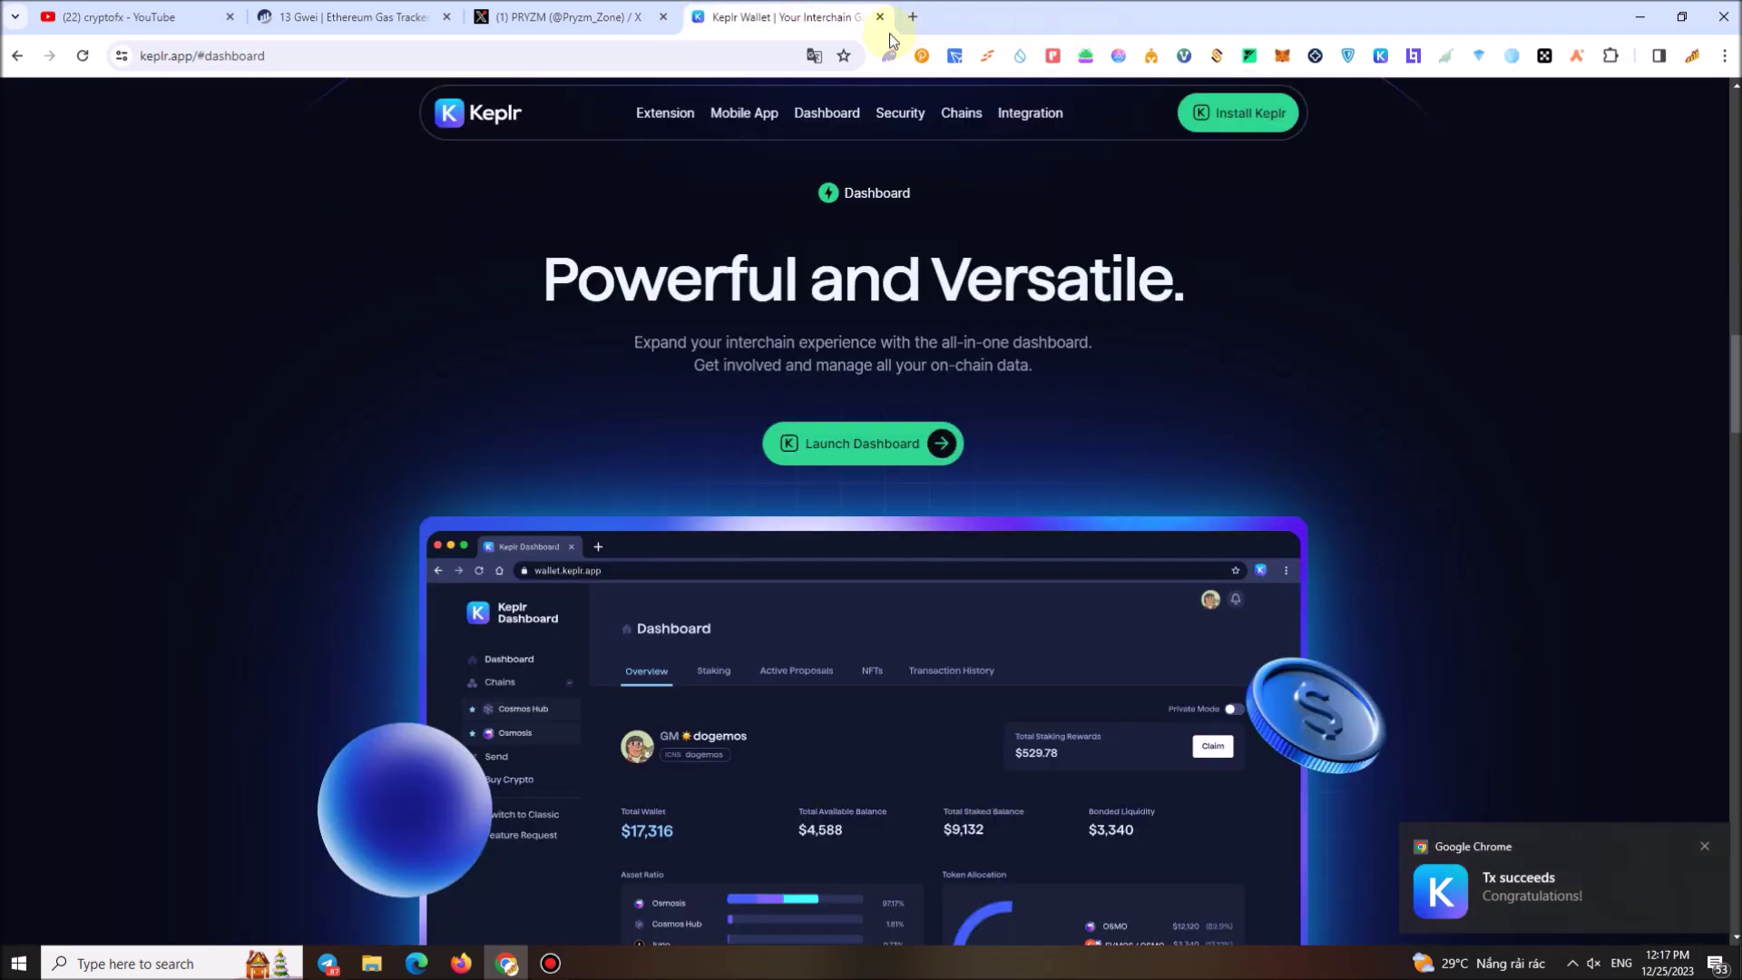
left_click(879, 16)
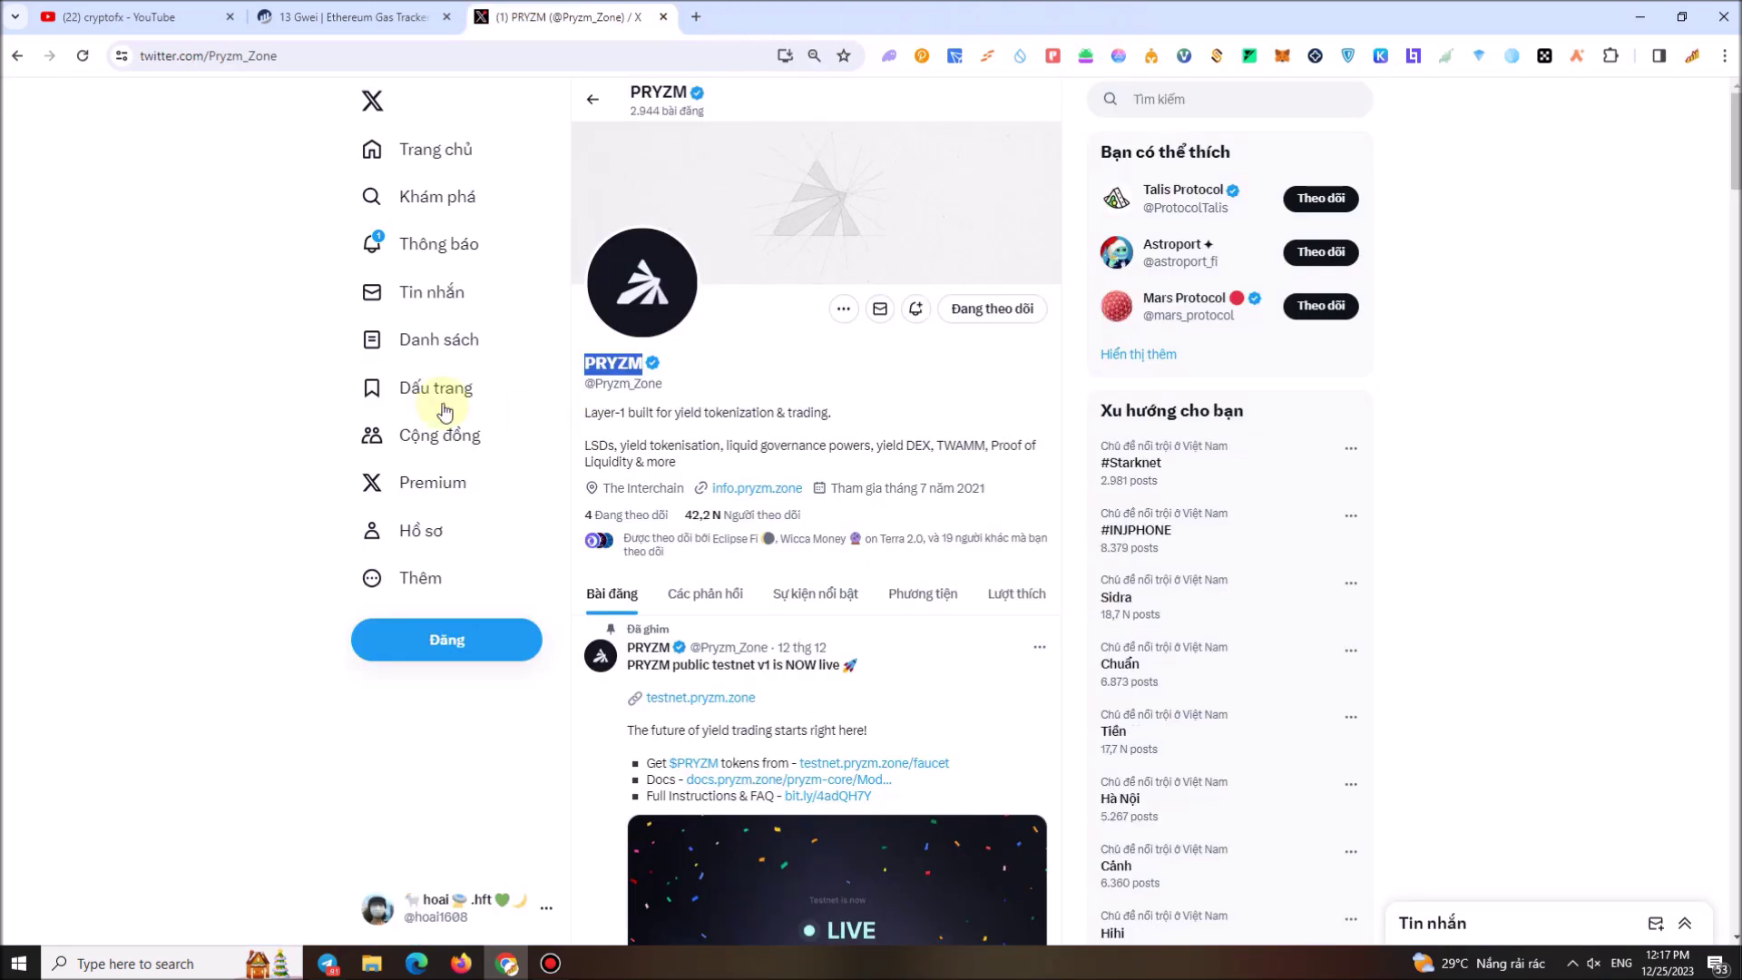
scroll(825, 672, "down", 3)
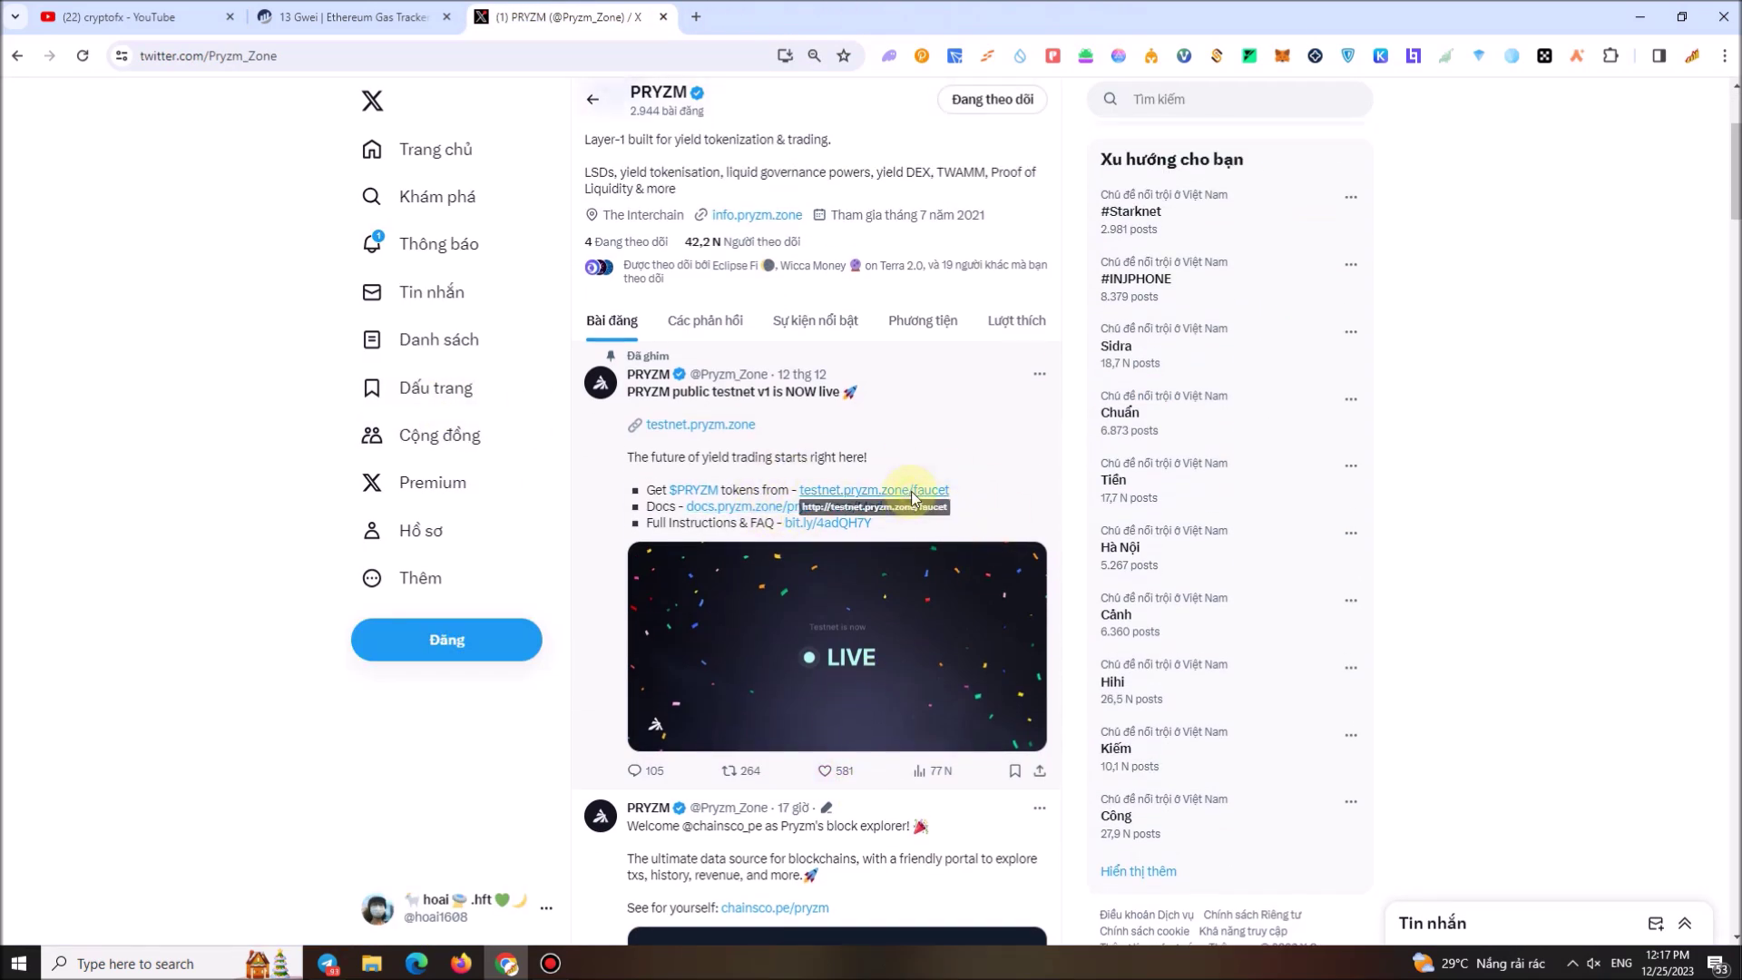
left_click(910, 498)
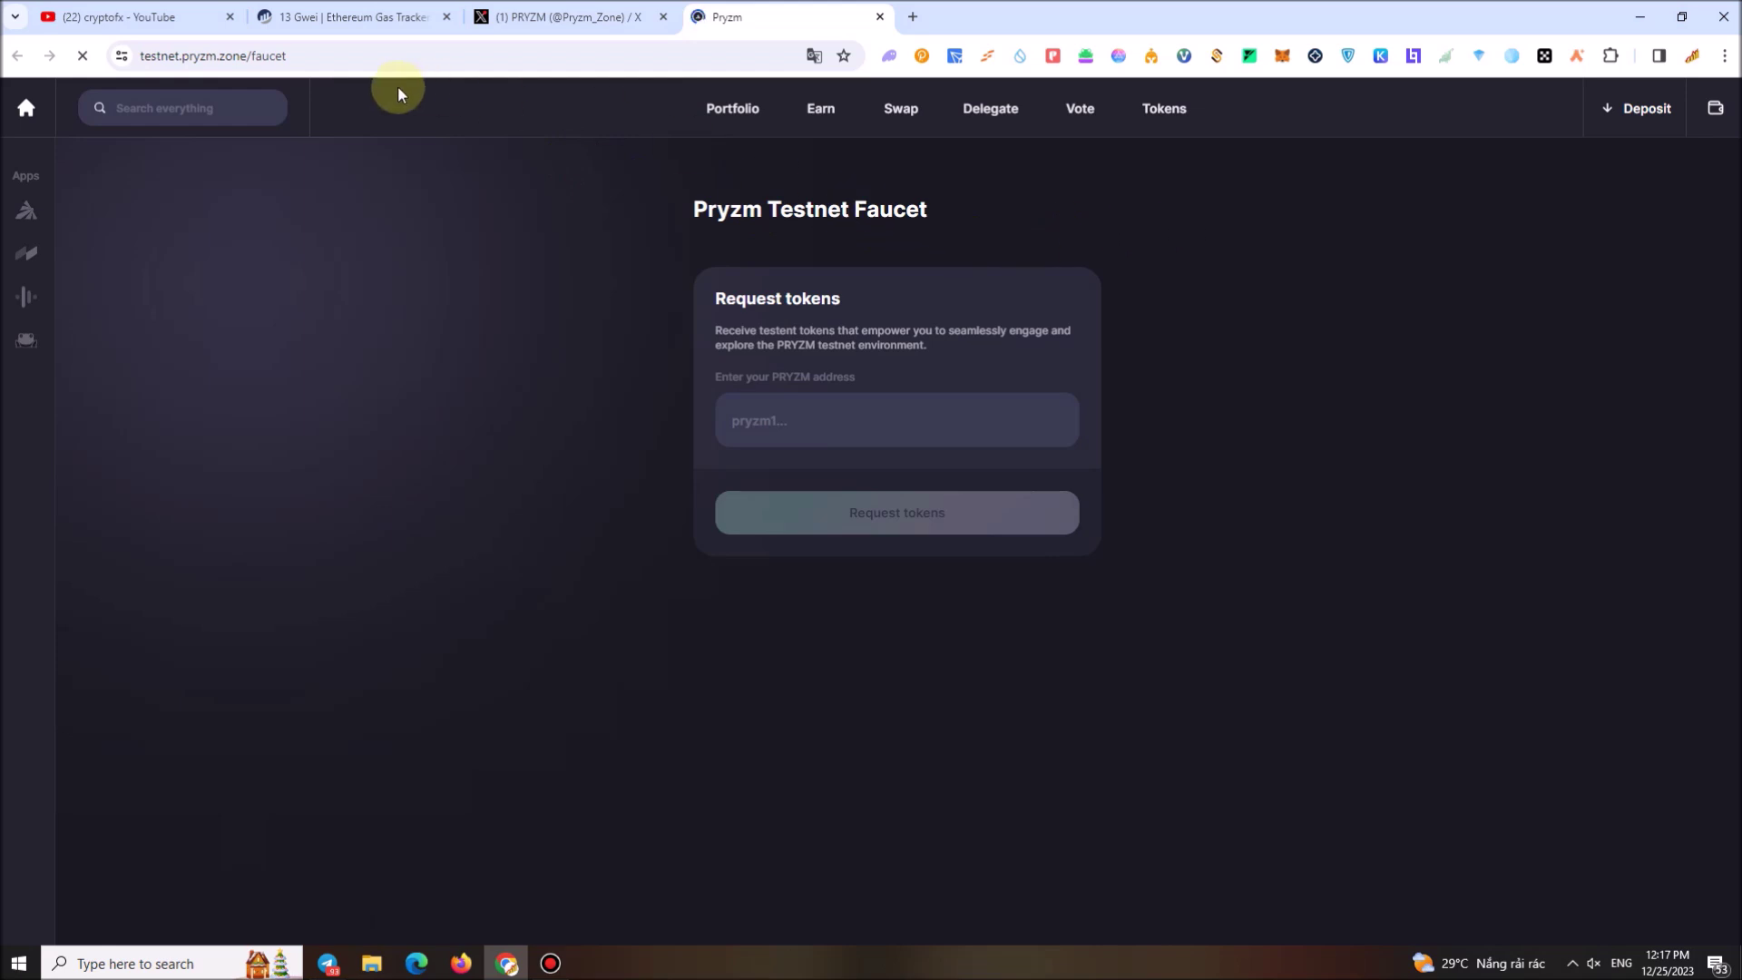
Connect the Keplr wallet to the Pryzm testnet faucet and check the PRYZM address field
left_click(1716, 107)
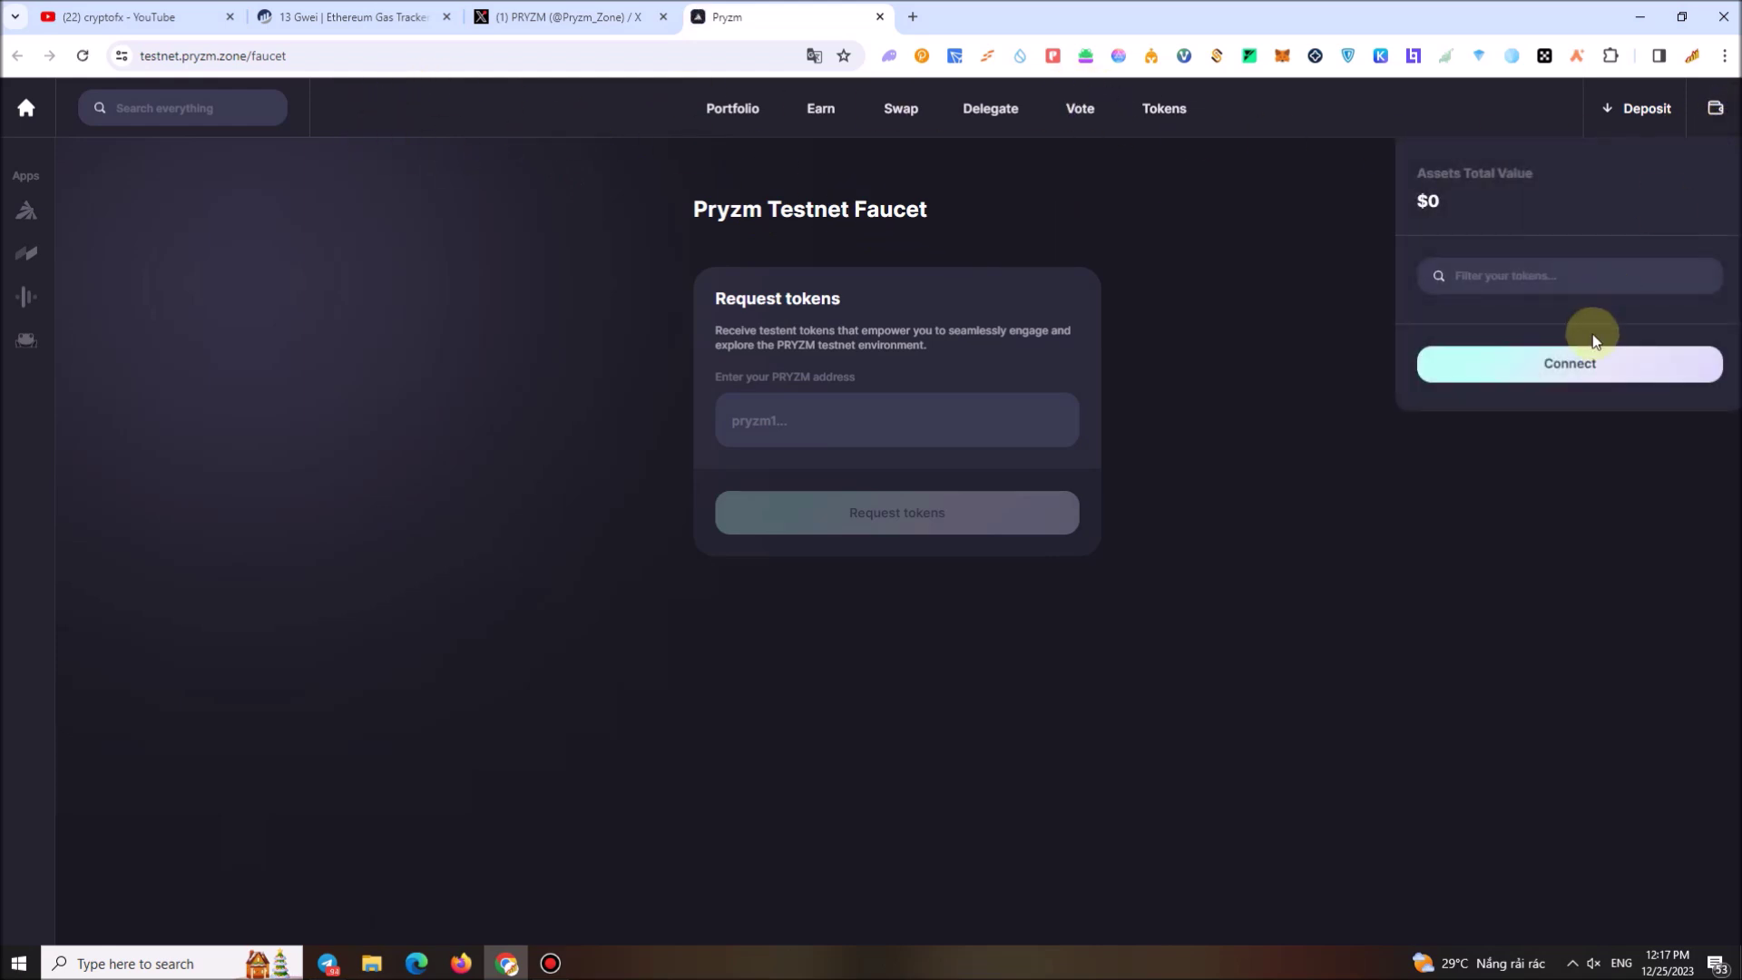
left_click(1559, 382)
left_click(837, 479)
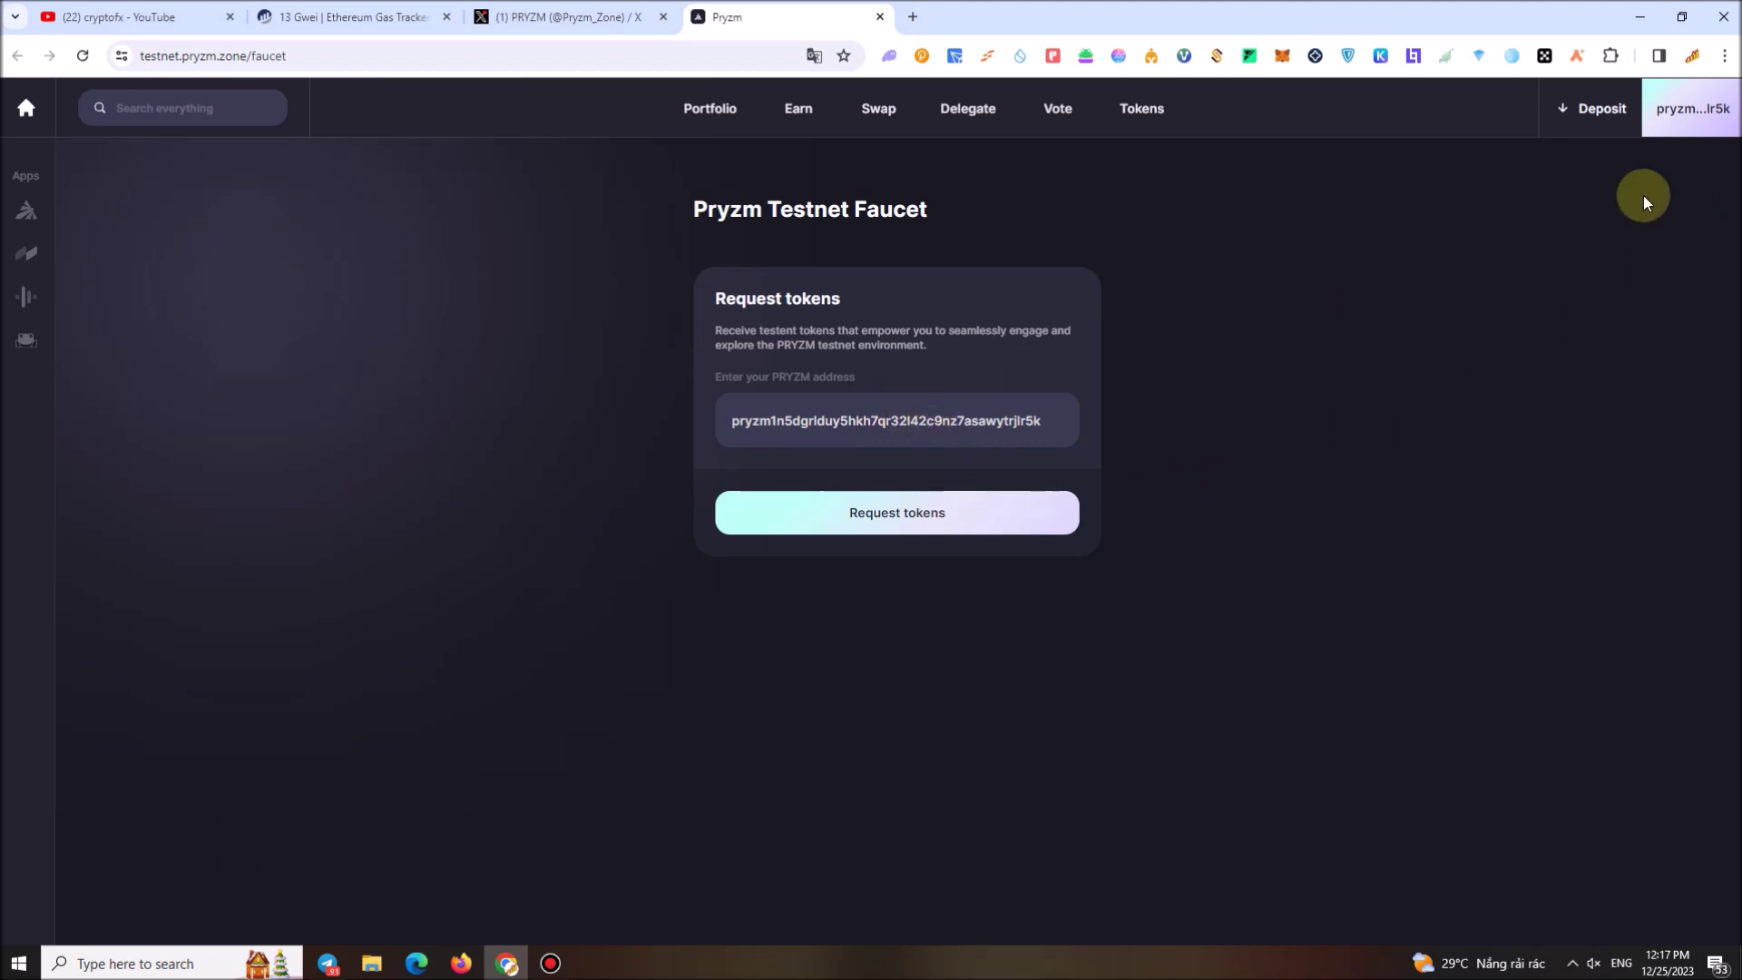
left_click(751, 418)
double_click(1019, 420)
left_click(992, 420)
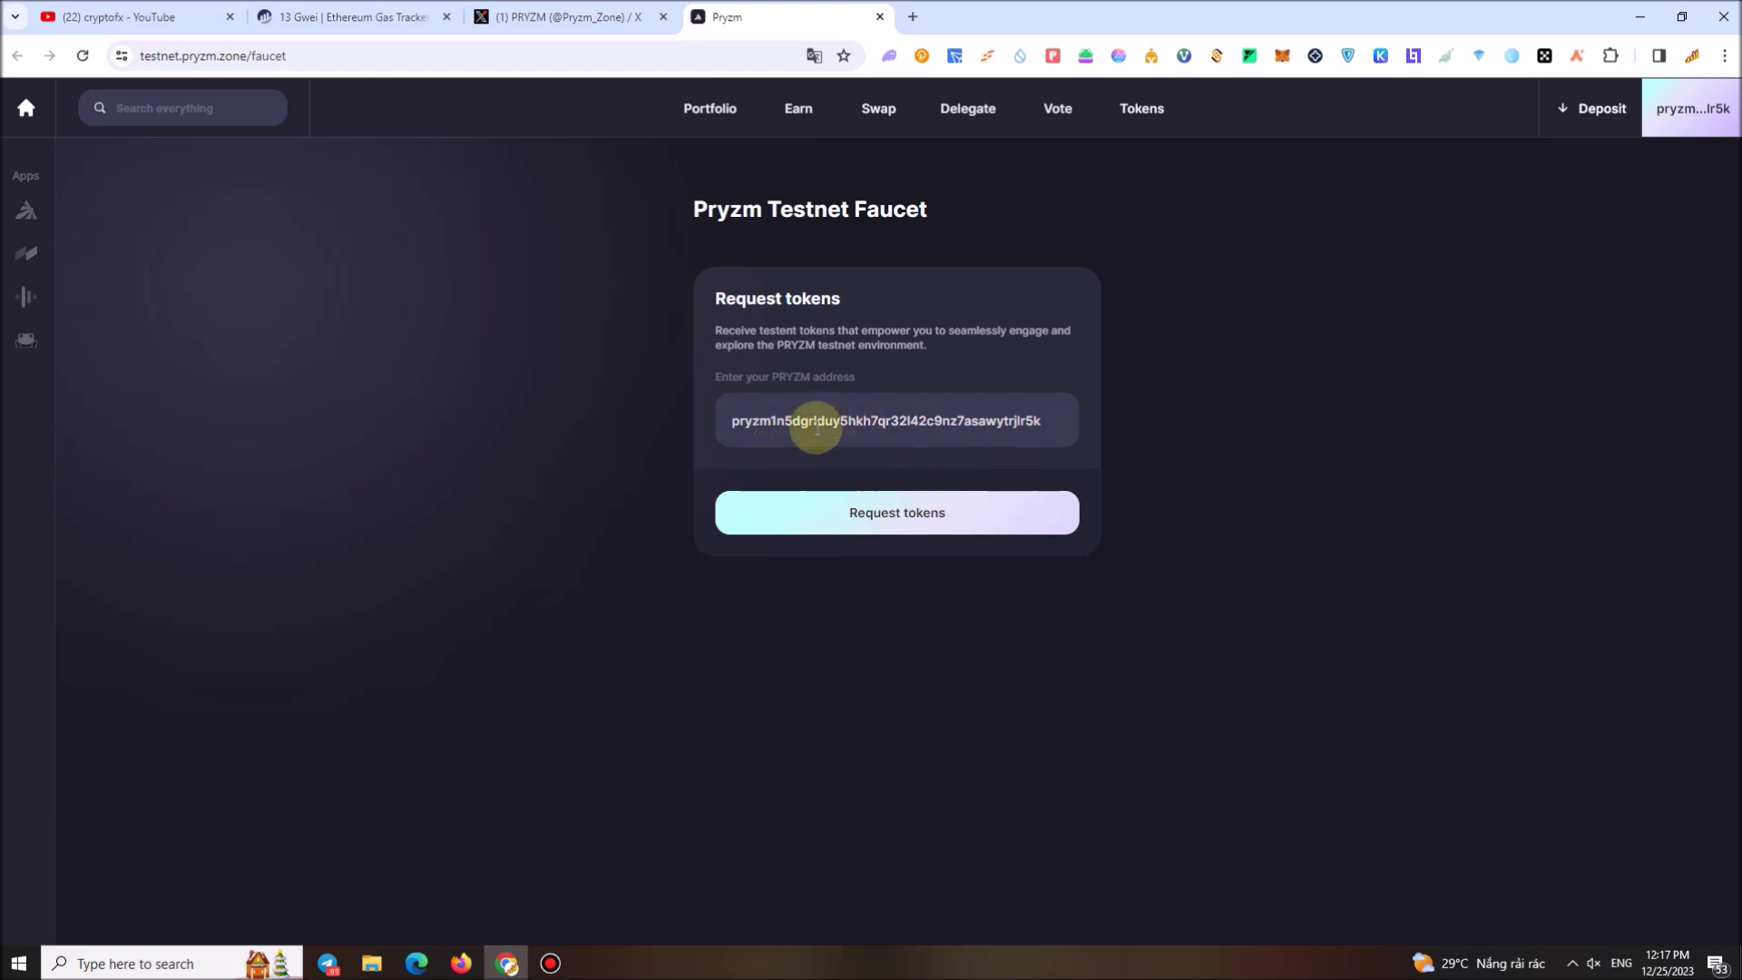
Request testnet tokens several times, reloading once, until the monthly limit error appears
left_click(894, 515)
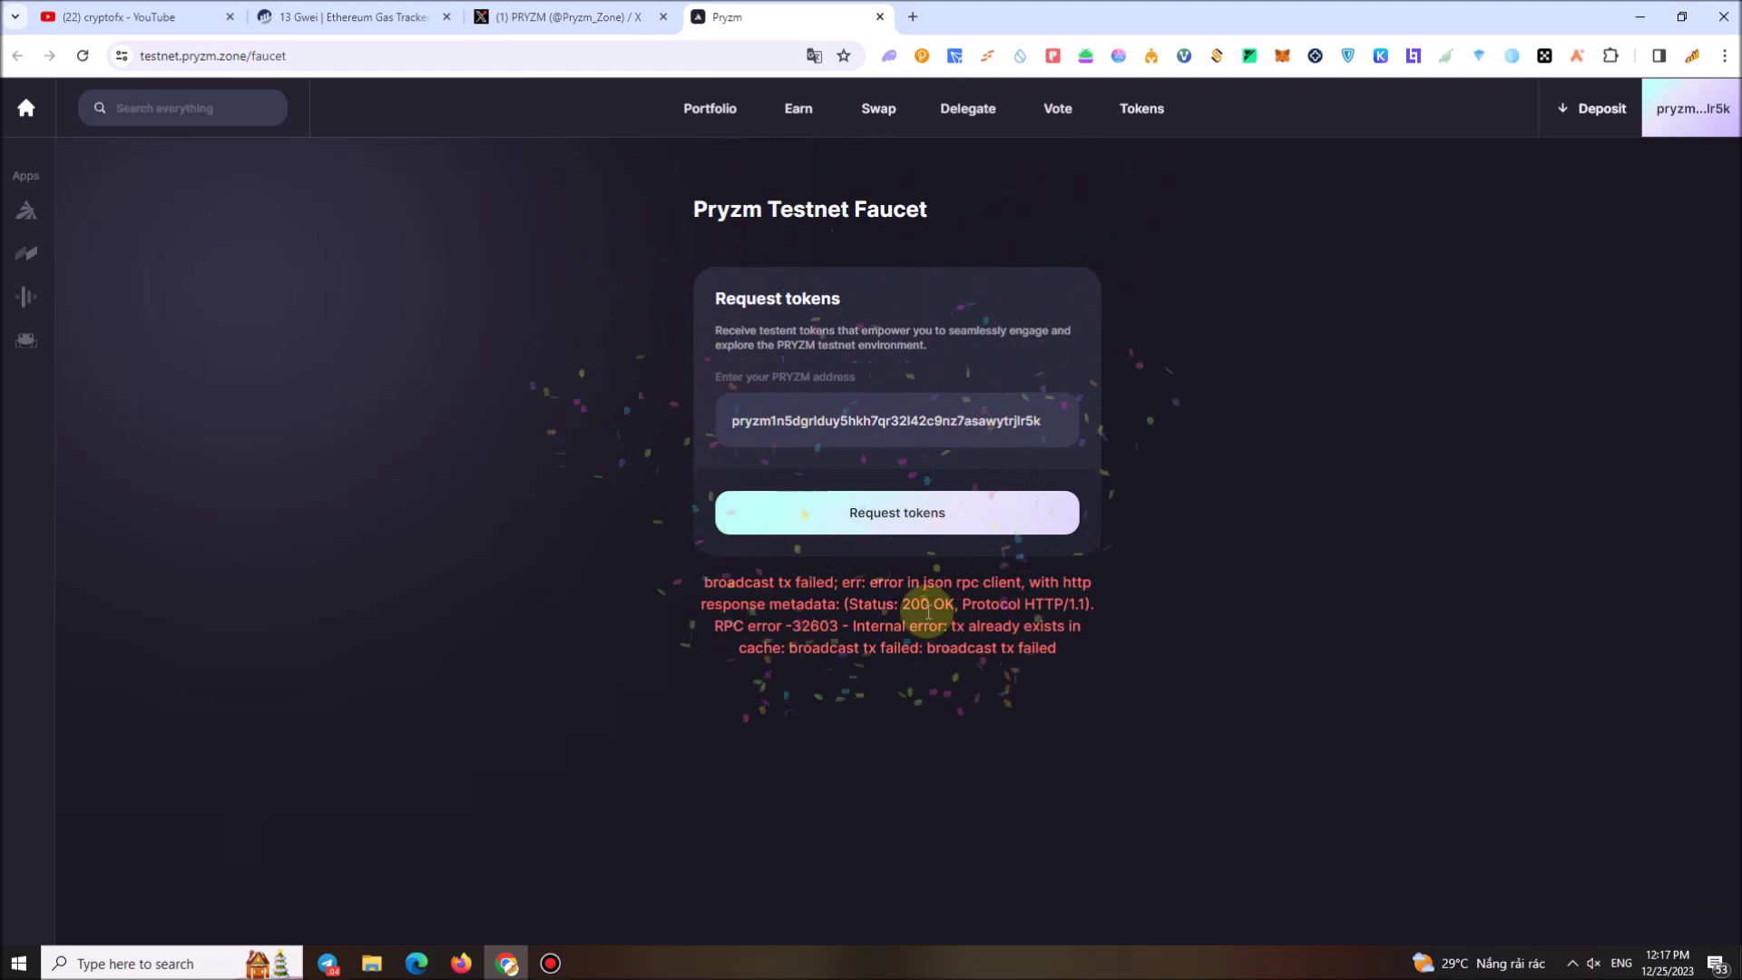
left_click(922, 531)
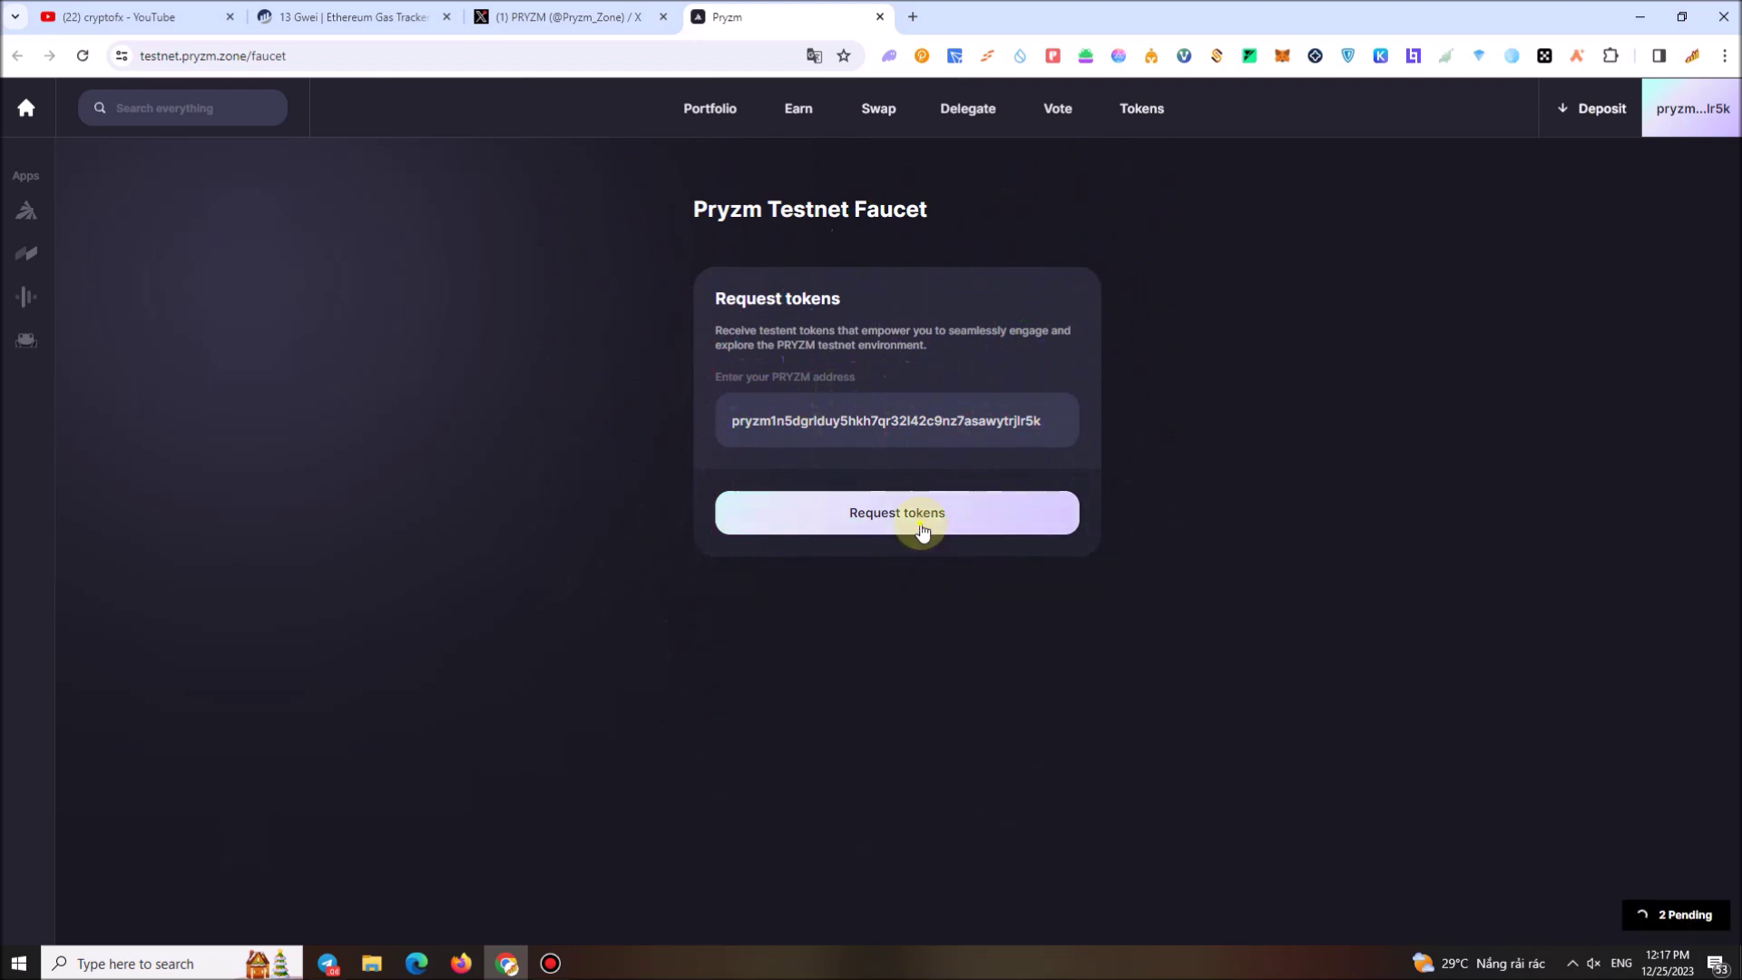
left_click(82, 56)
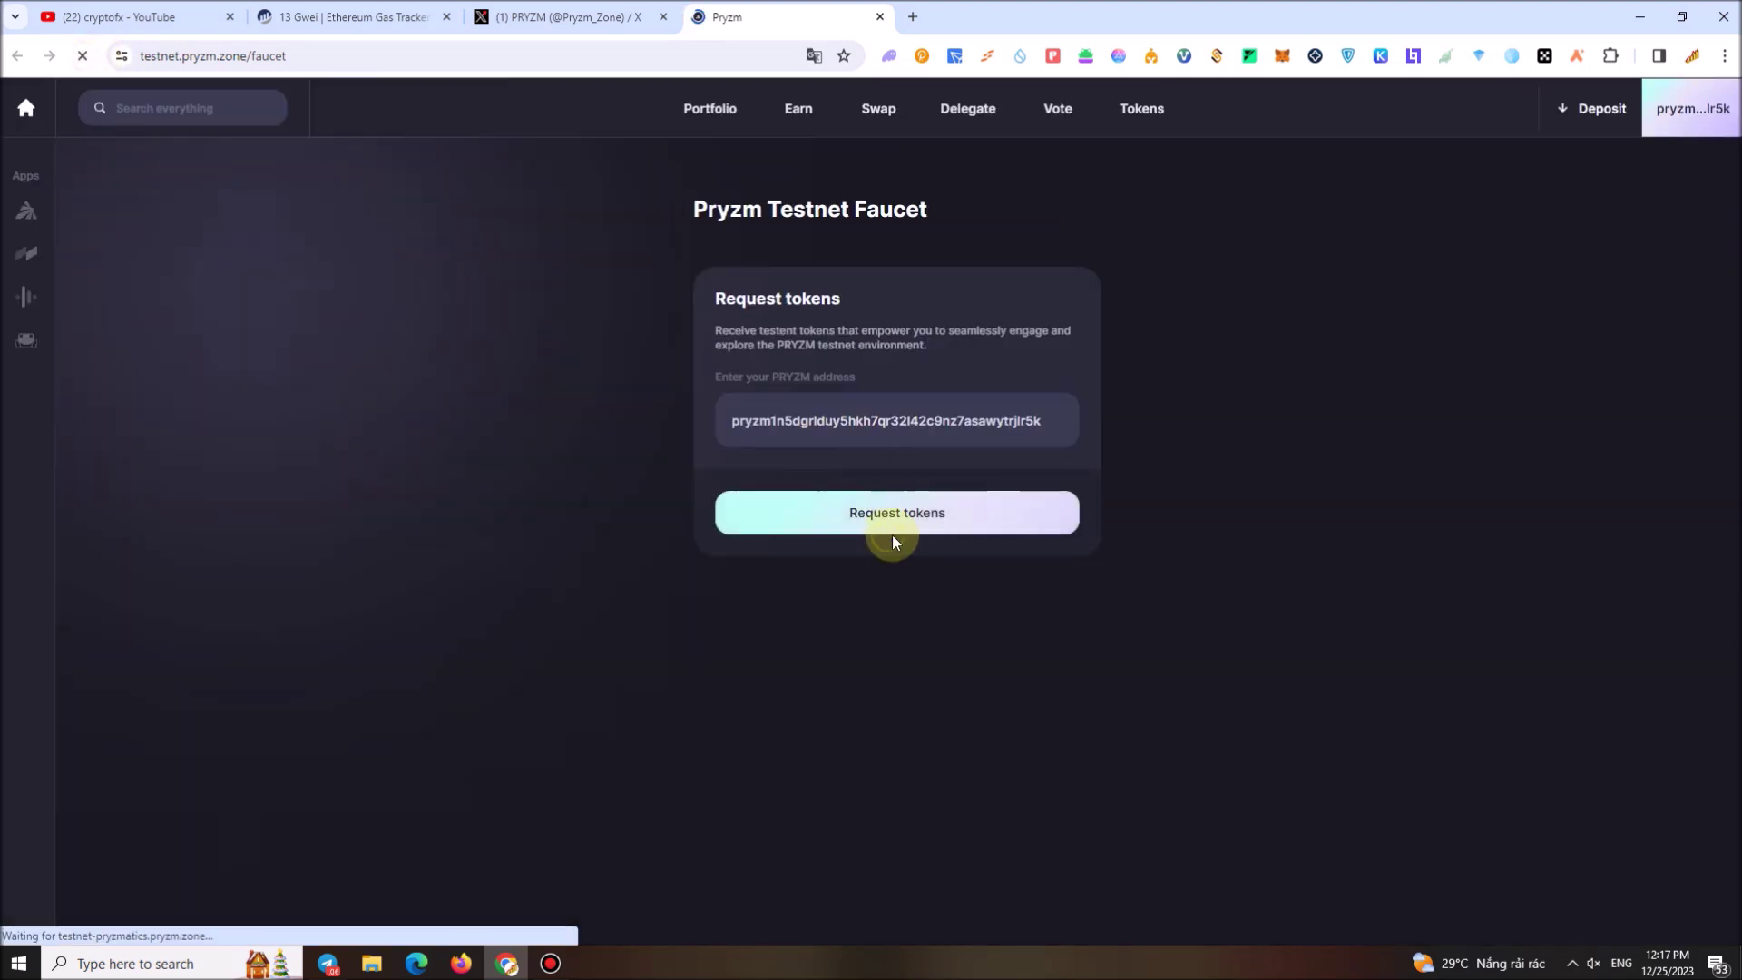
left_click(898, 532)
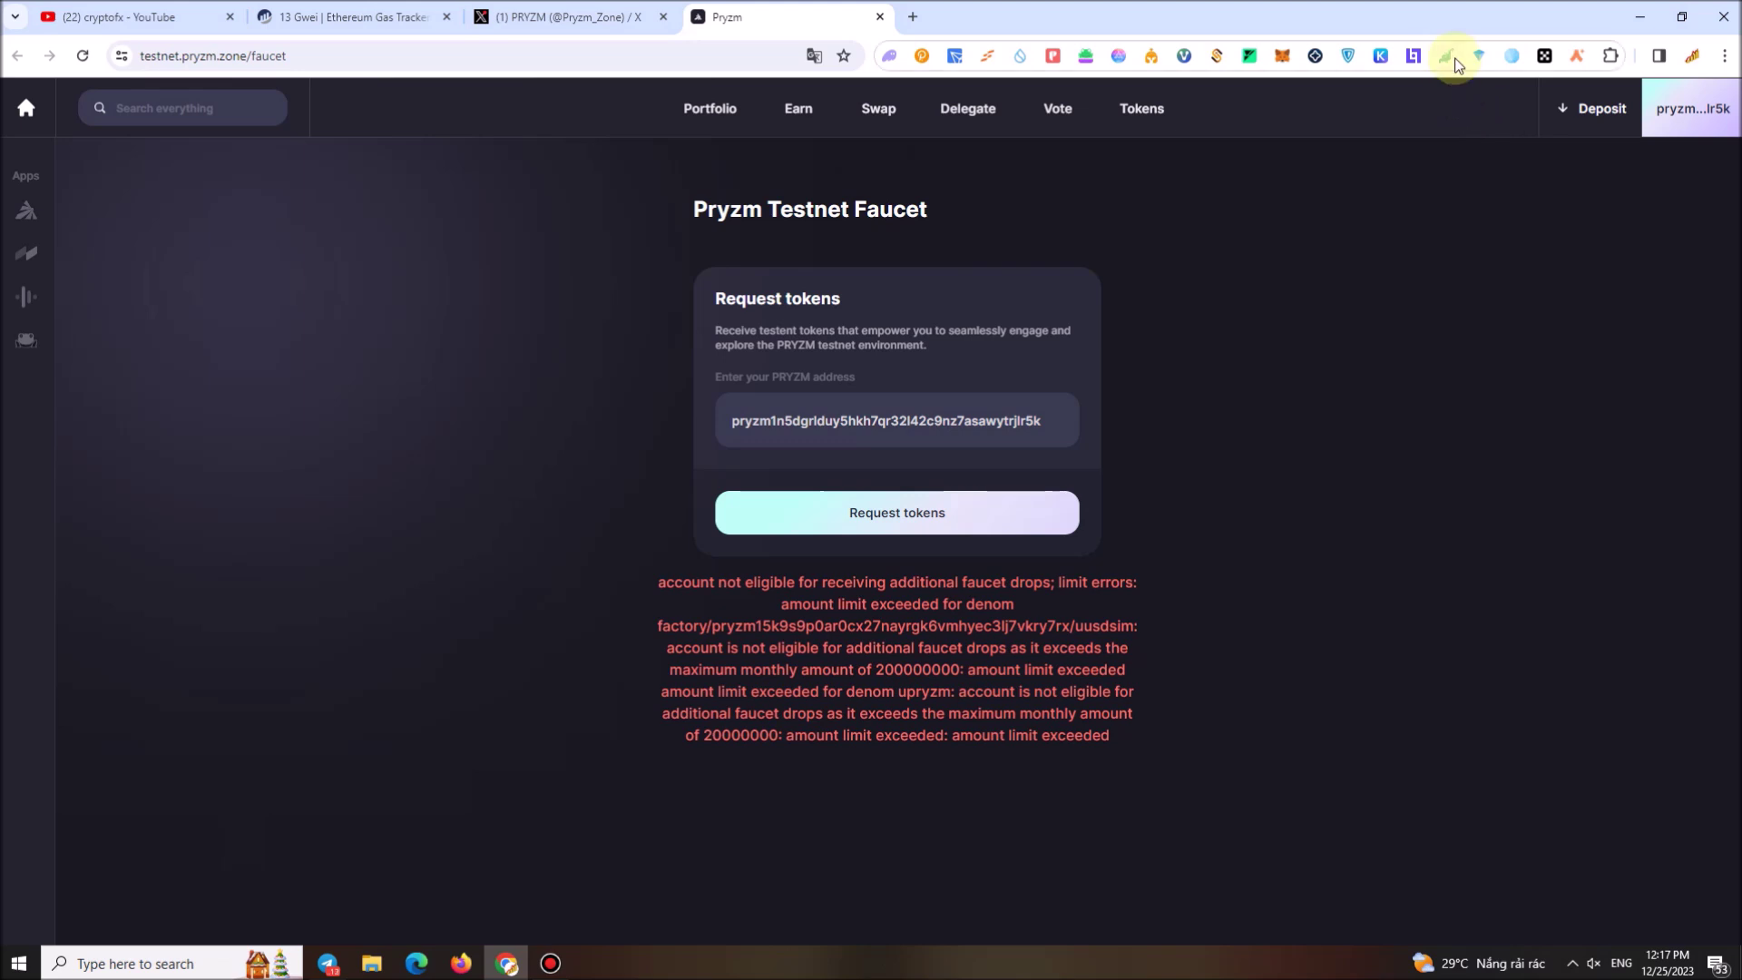
left_click(1377, 56)
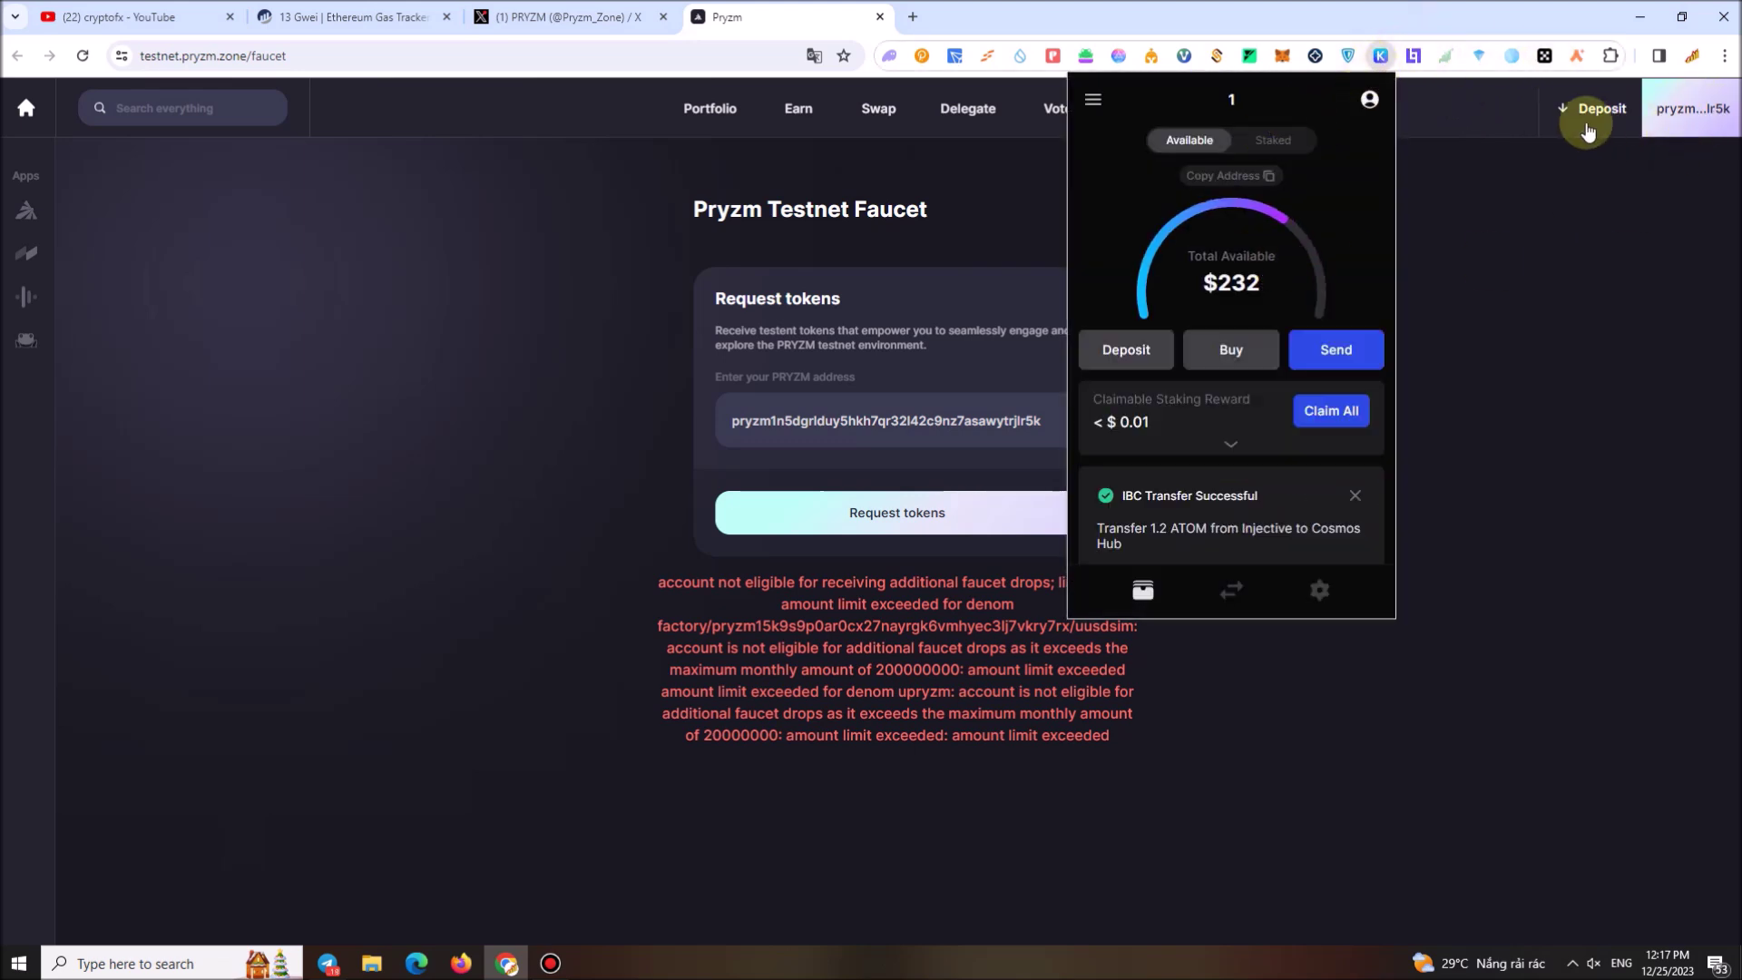
Search PRYZM in Keplr's Manage Chain Visibility and save with Pryzm Testnet unticked
left_click(1093, 101)
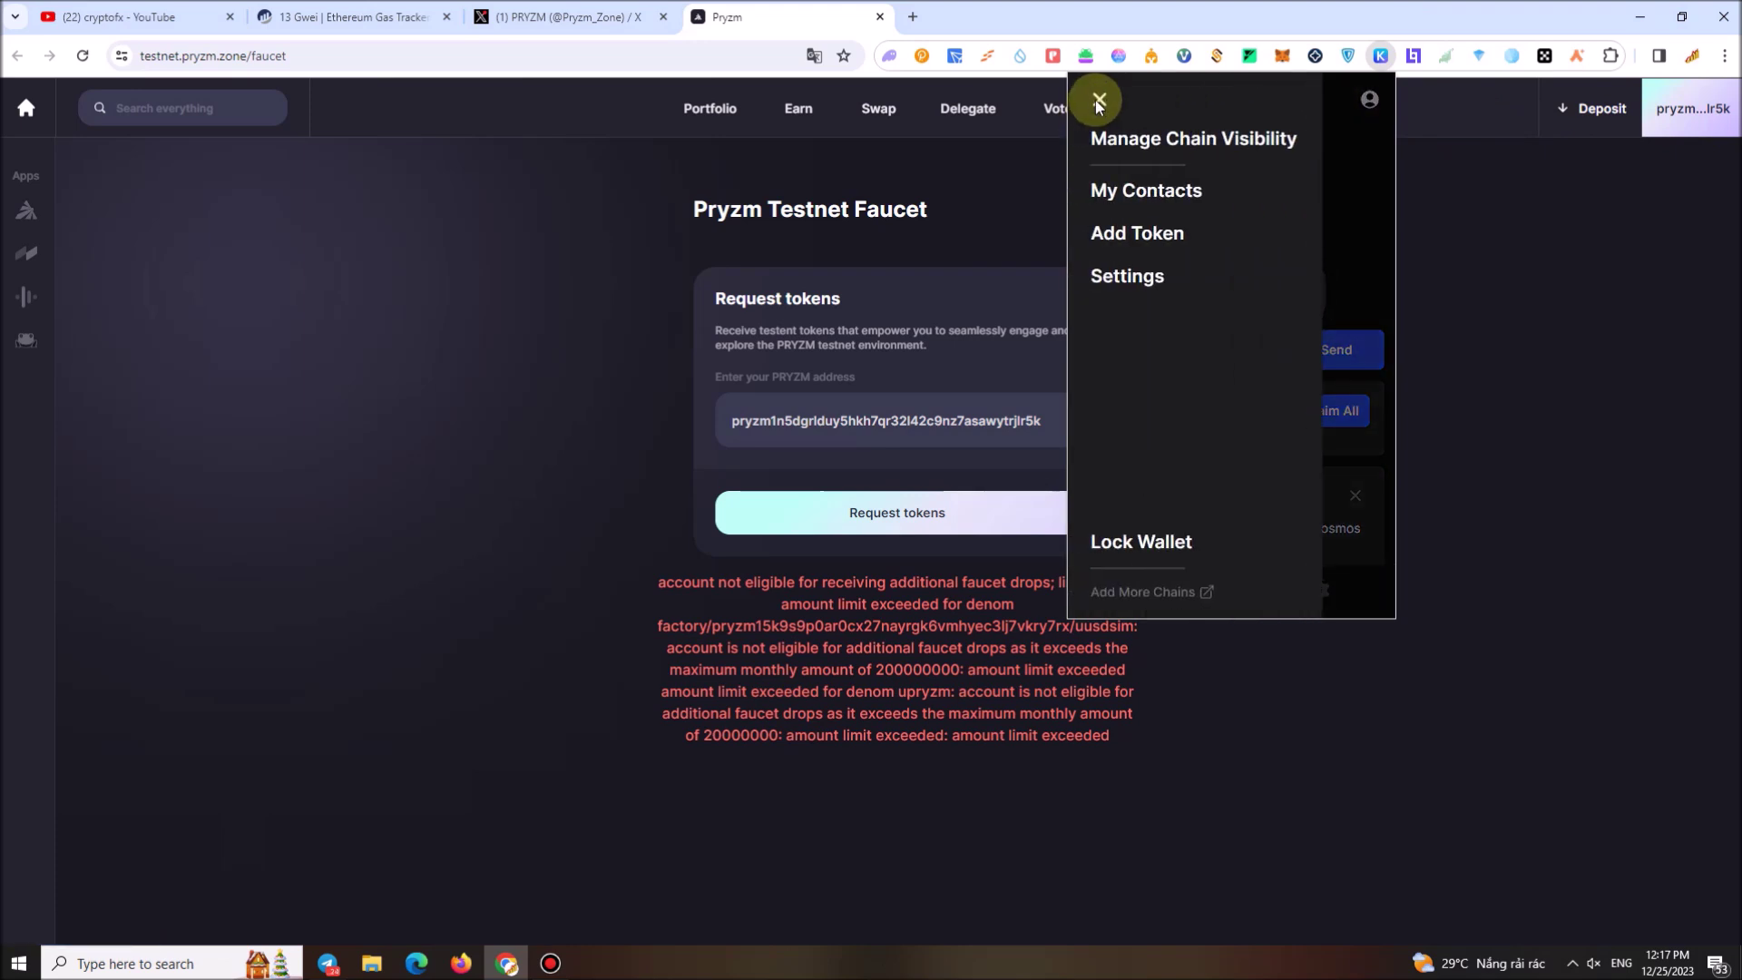
left_click(1189, 140)
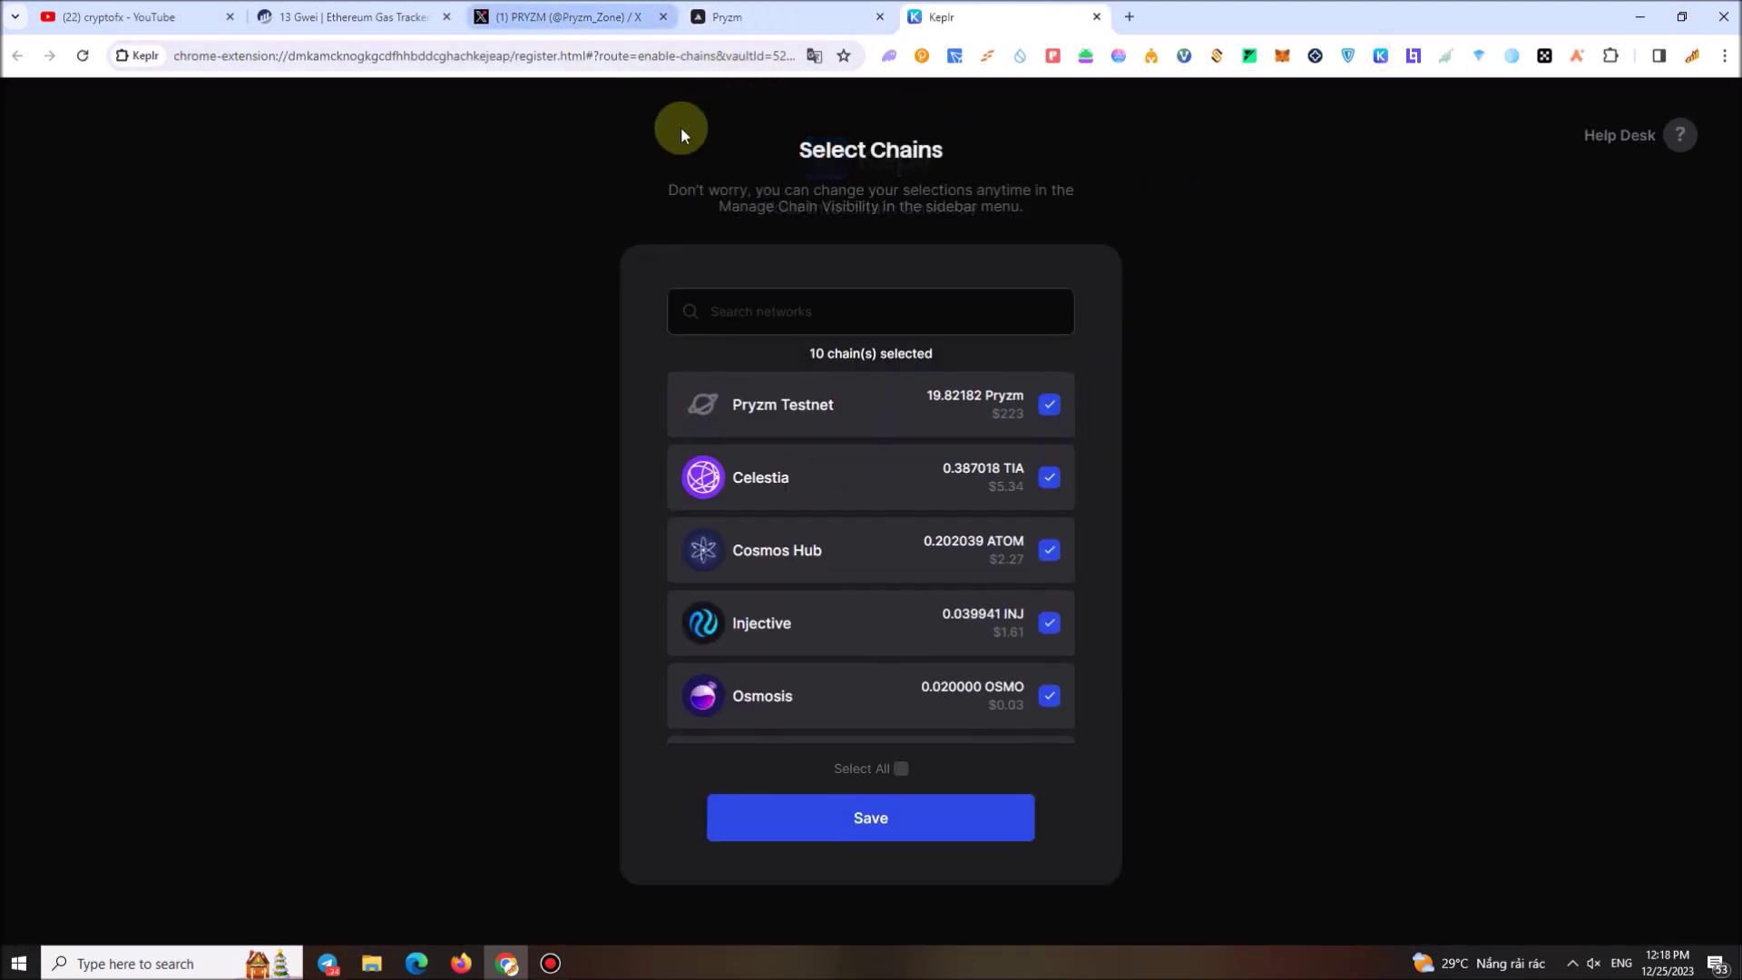
right_click(717, 304)
left_click(765, 474)
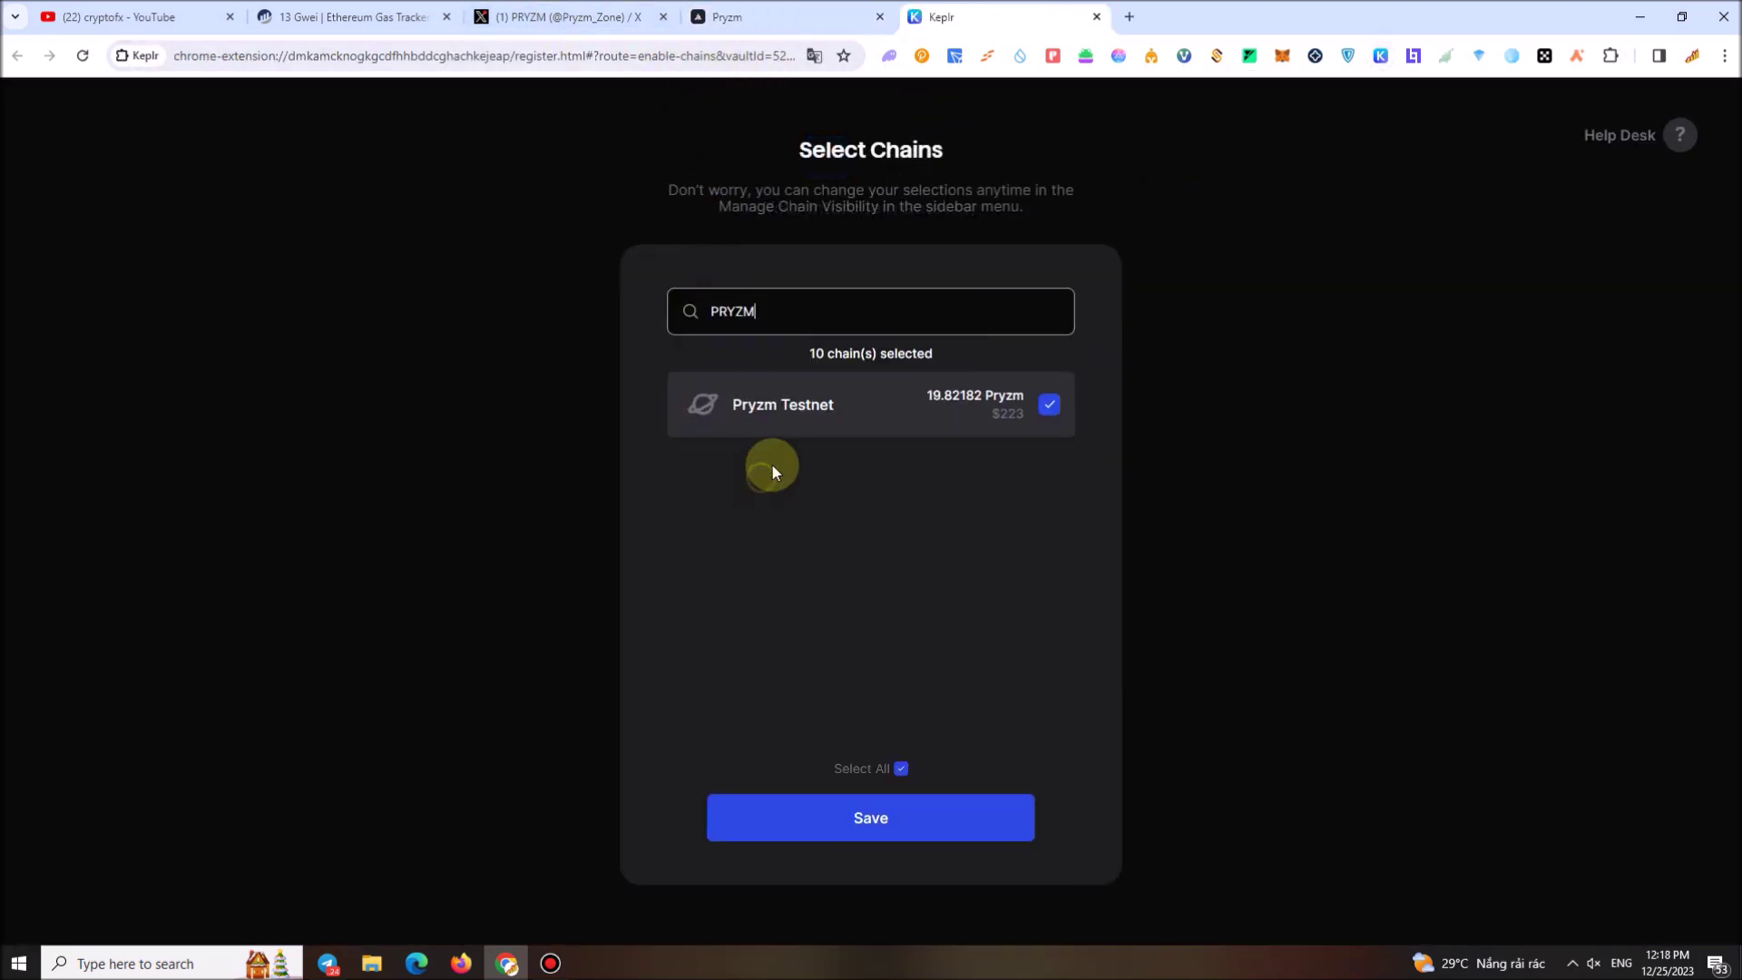
left_click(1049, 404)
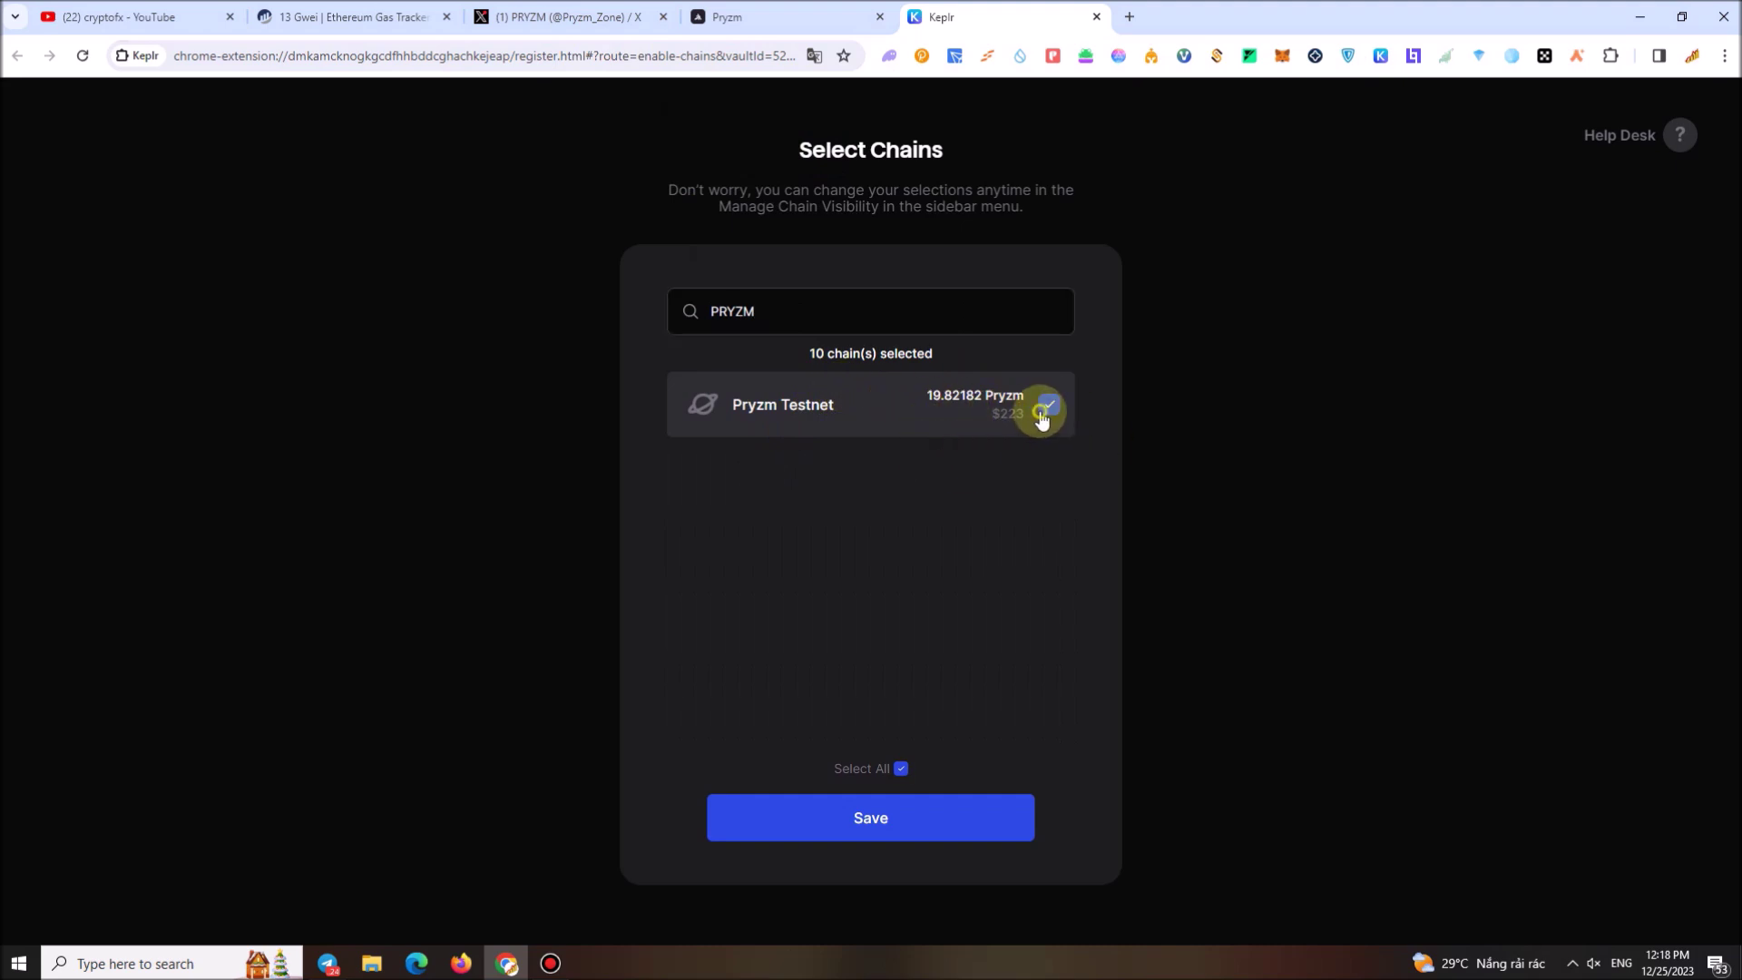
left_click(902, 819)
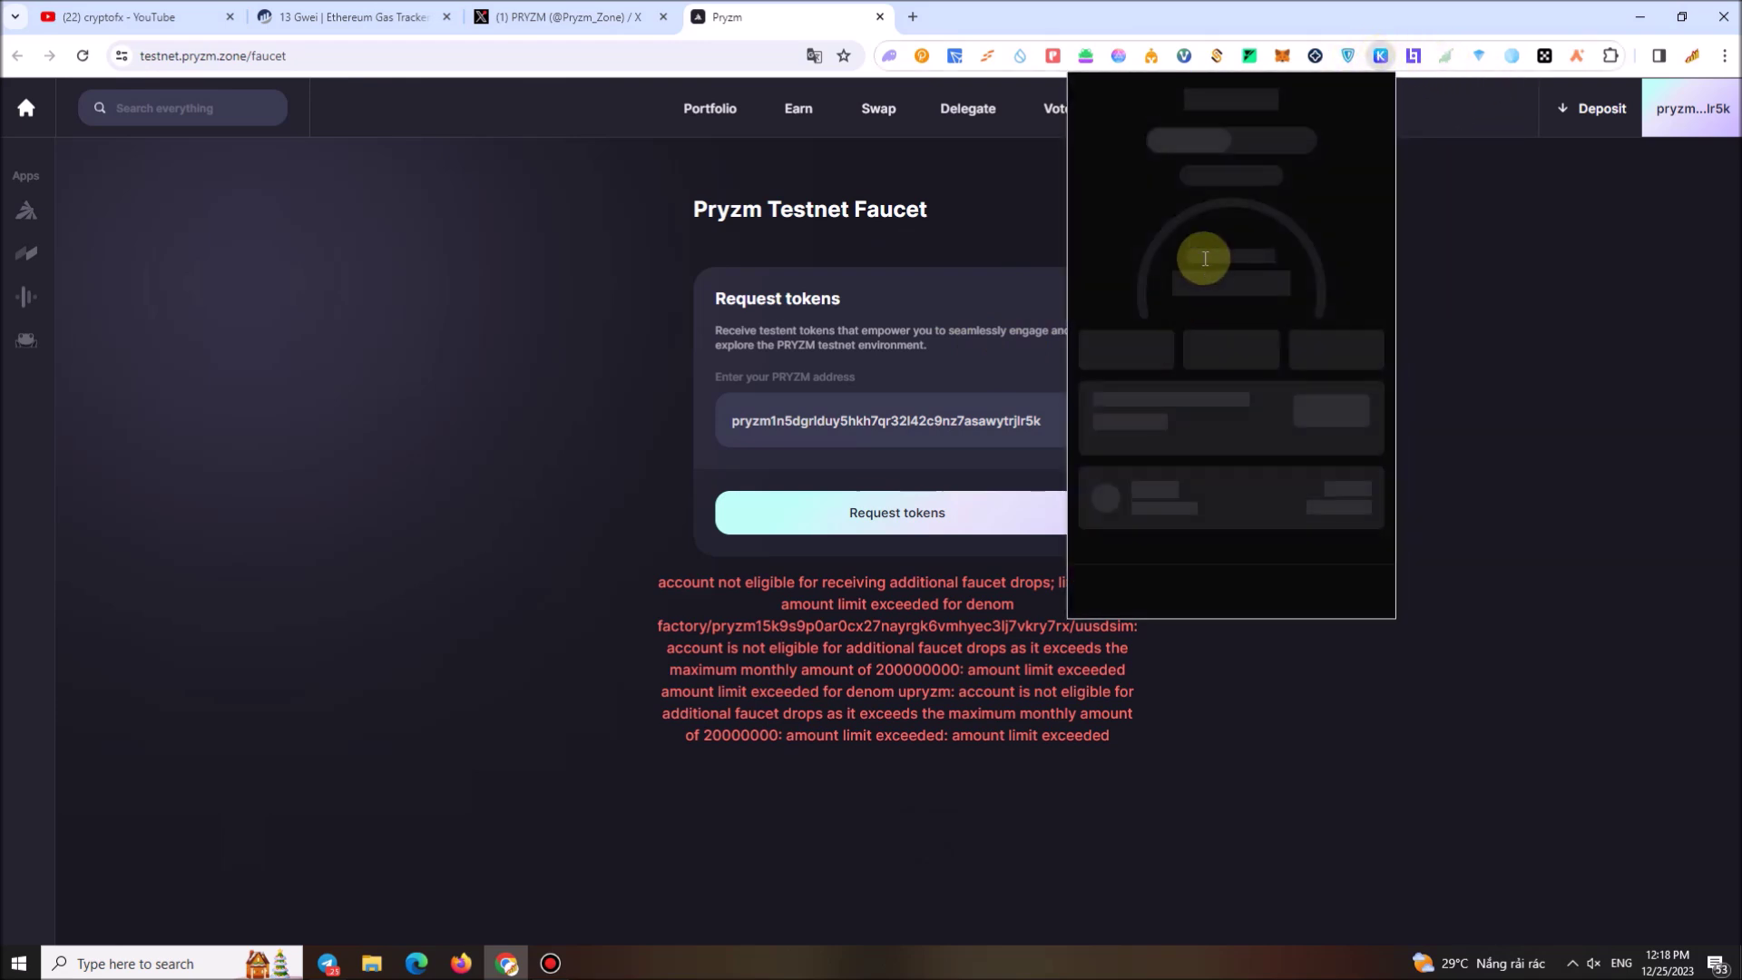
Re-enable Pryzm Testnet in Keplr's chain visibility list and save
left_click(1096, 102)
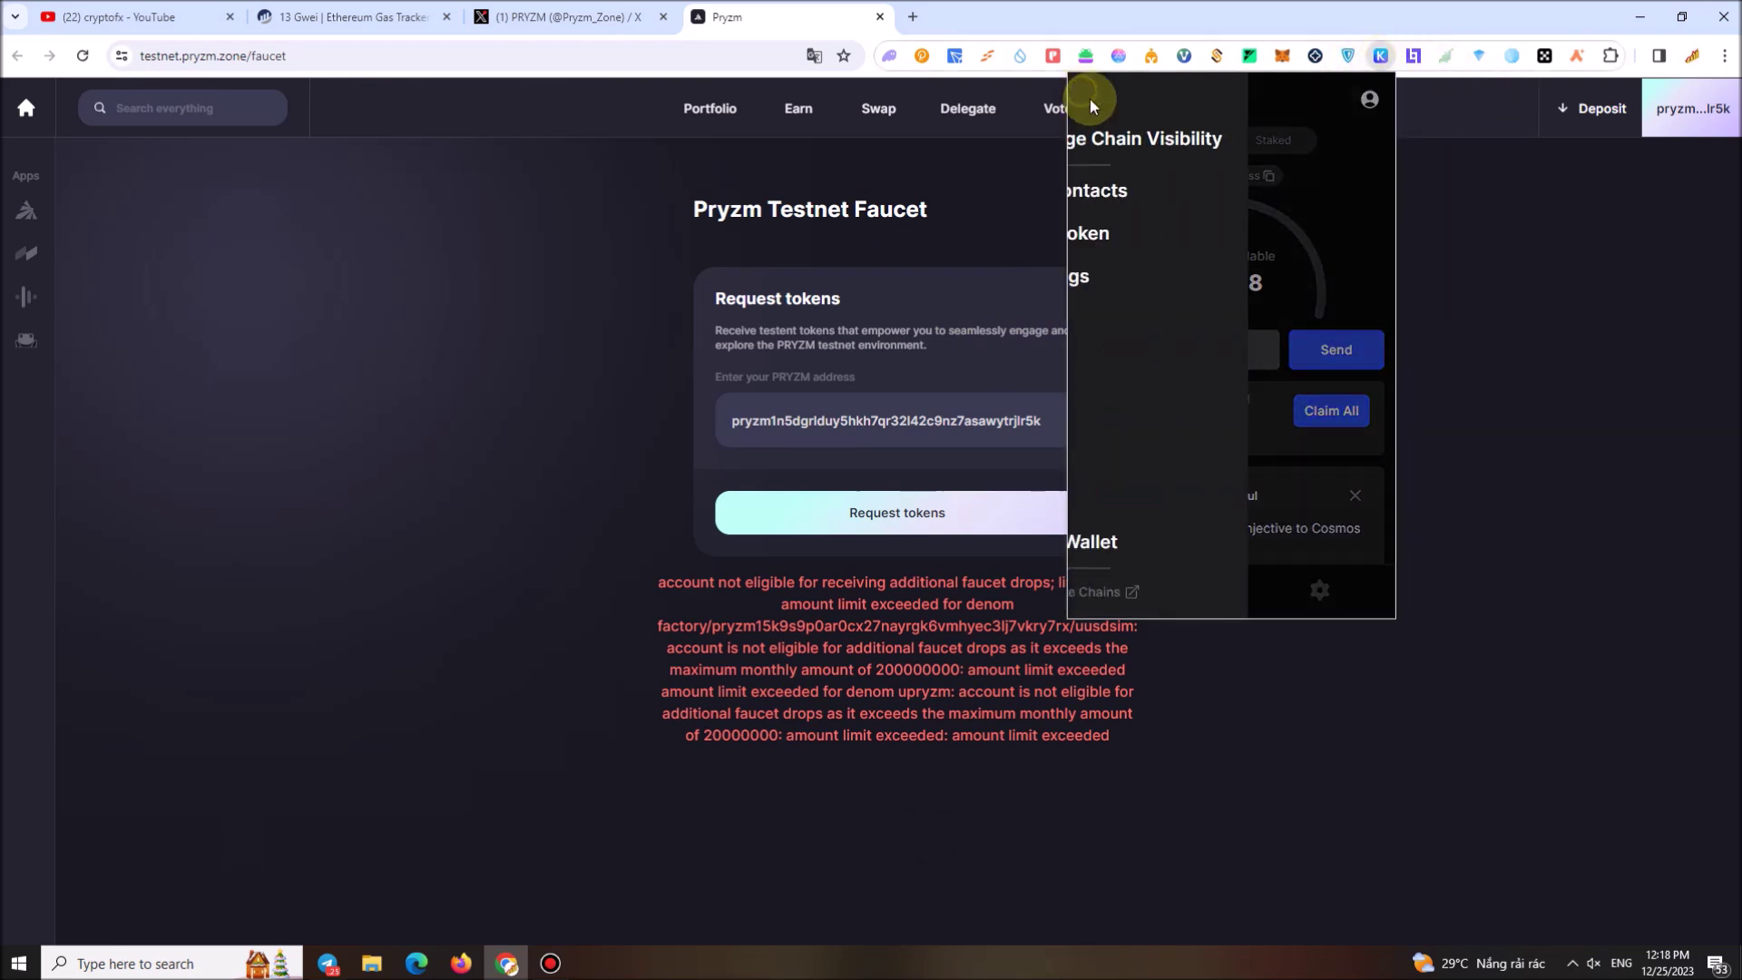
left_click(1167, 150)
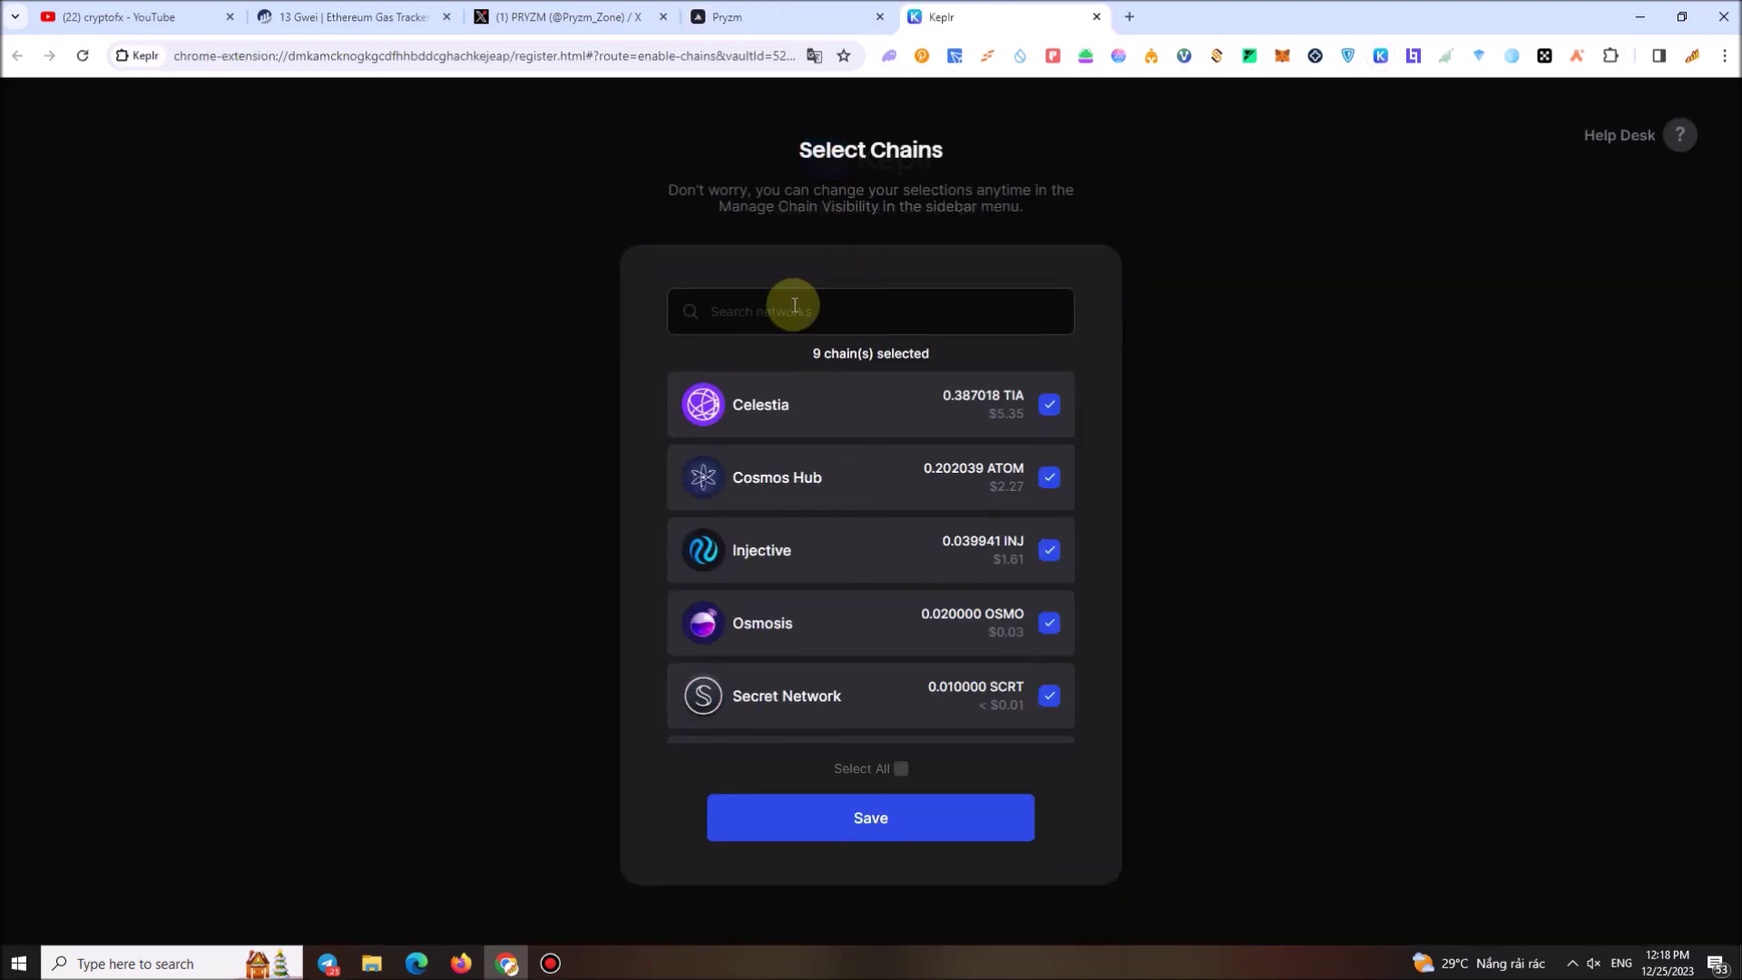
type("PRYZM")
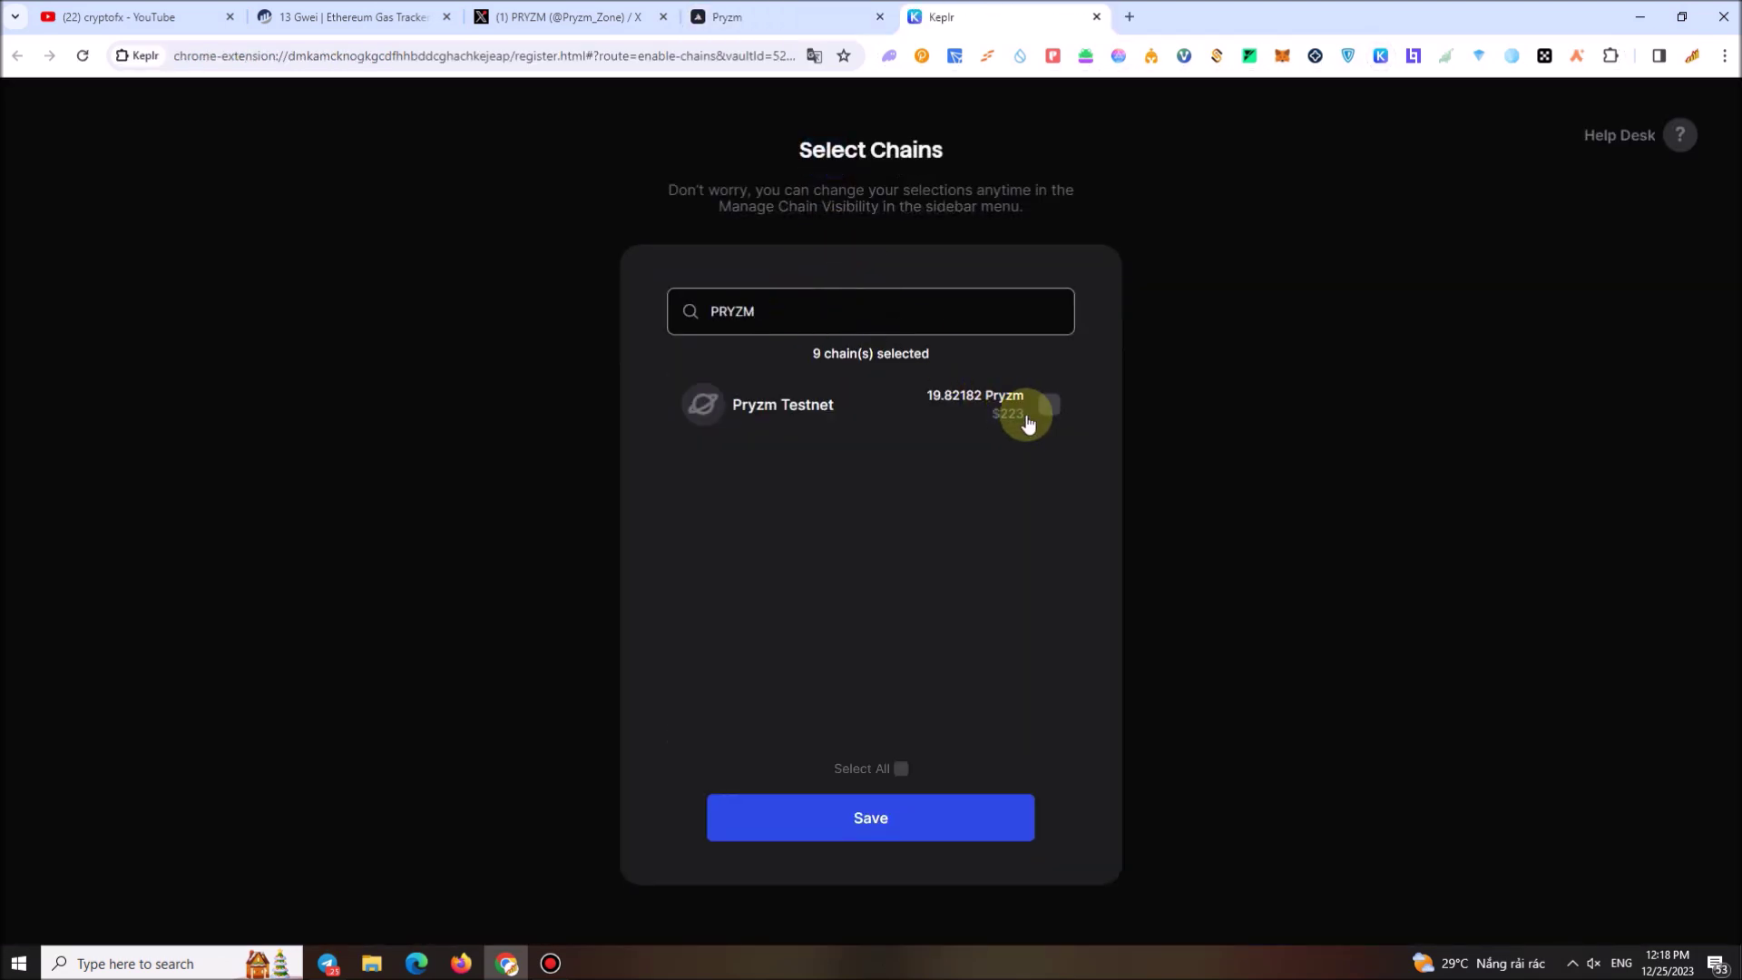
left_click(1050, 404)
left_click(901, 812)
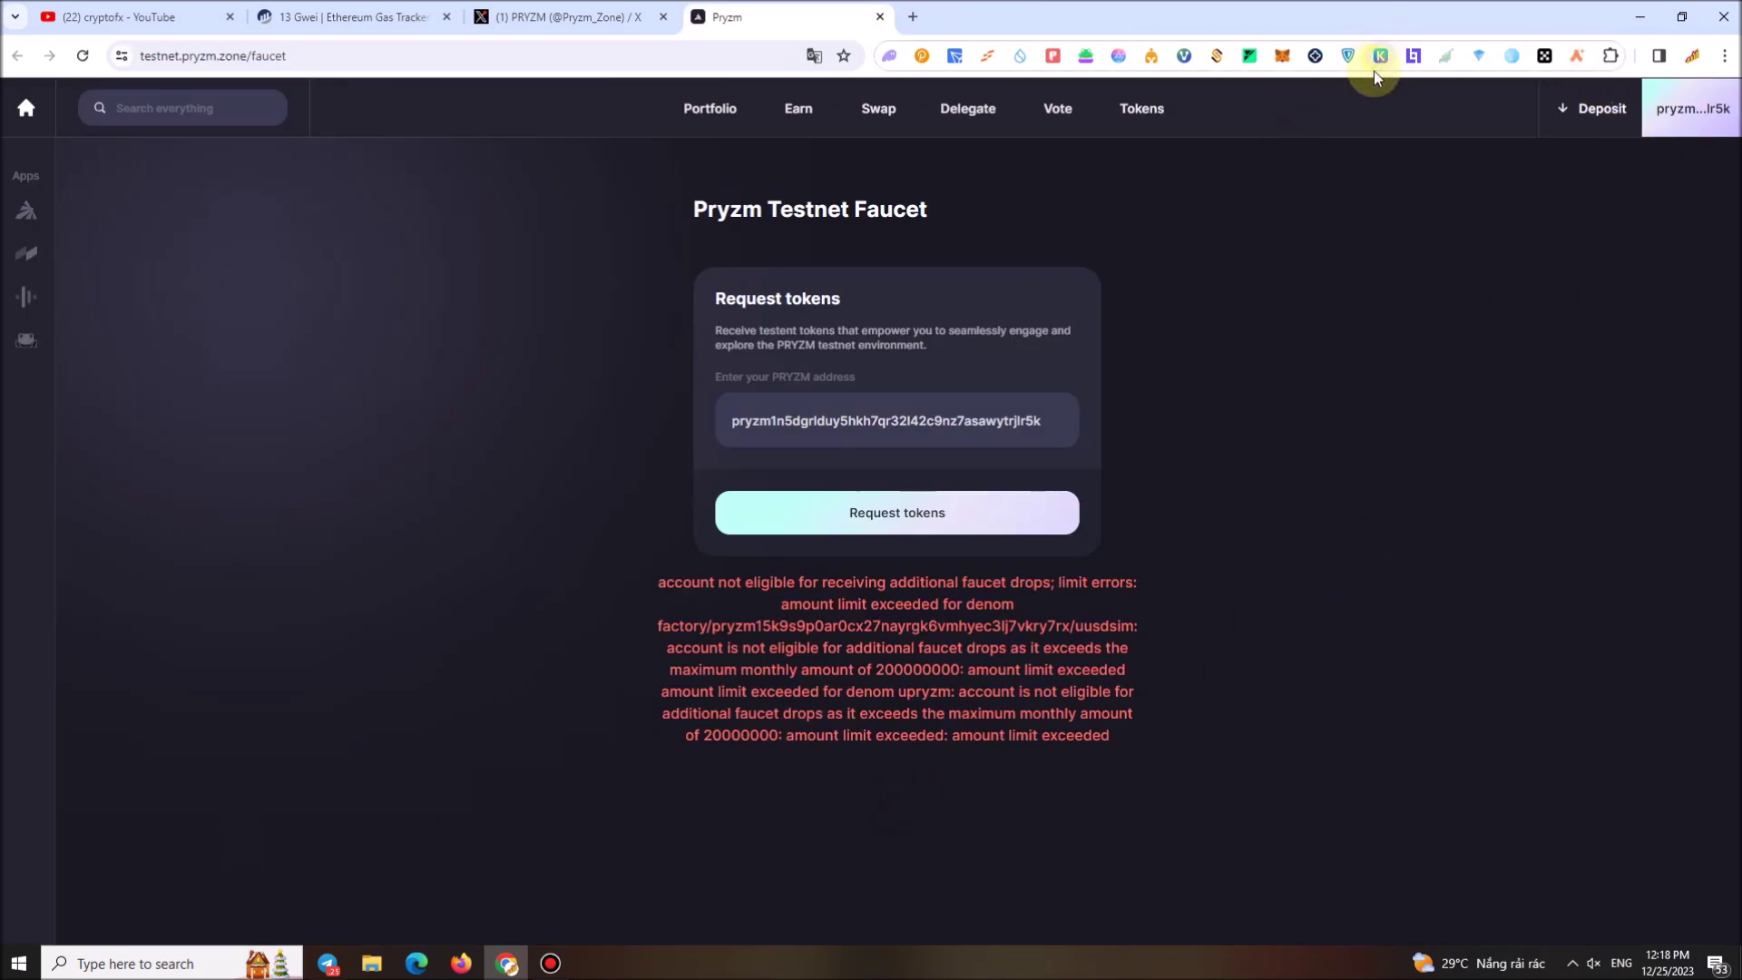
key("alt+shift+k")
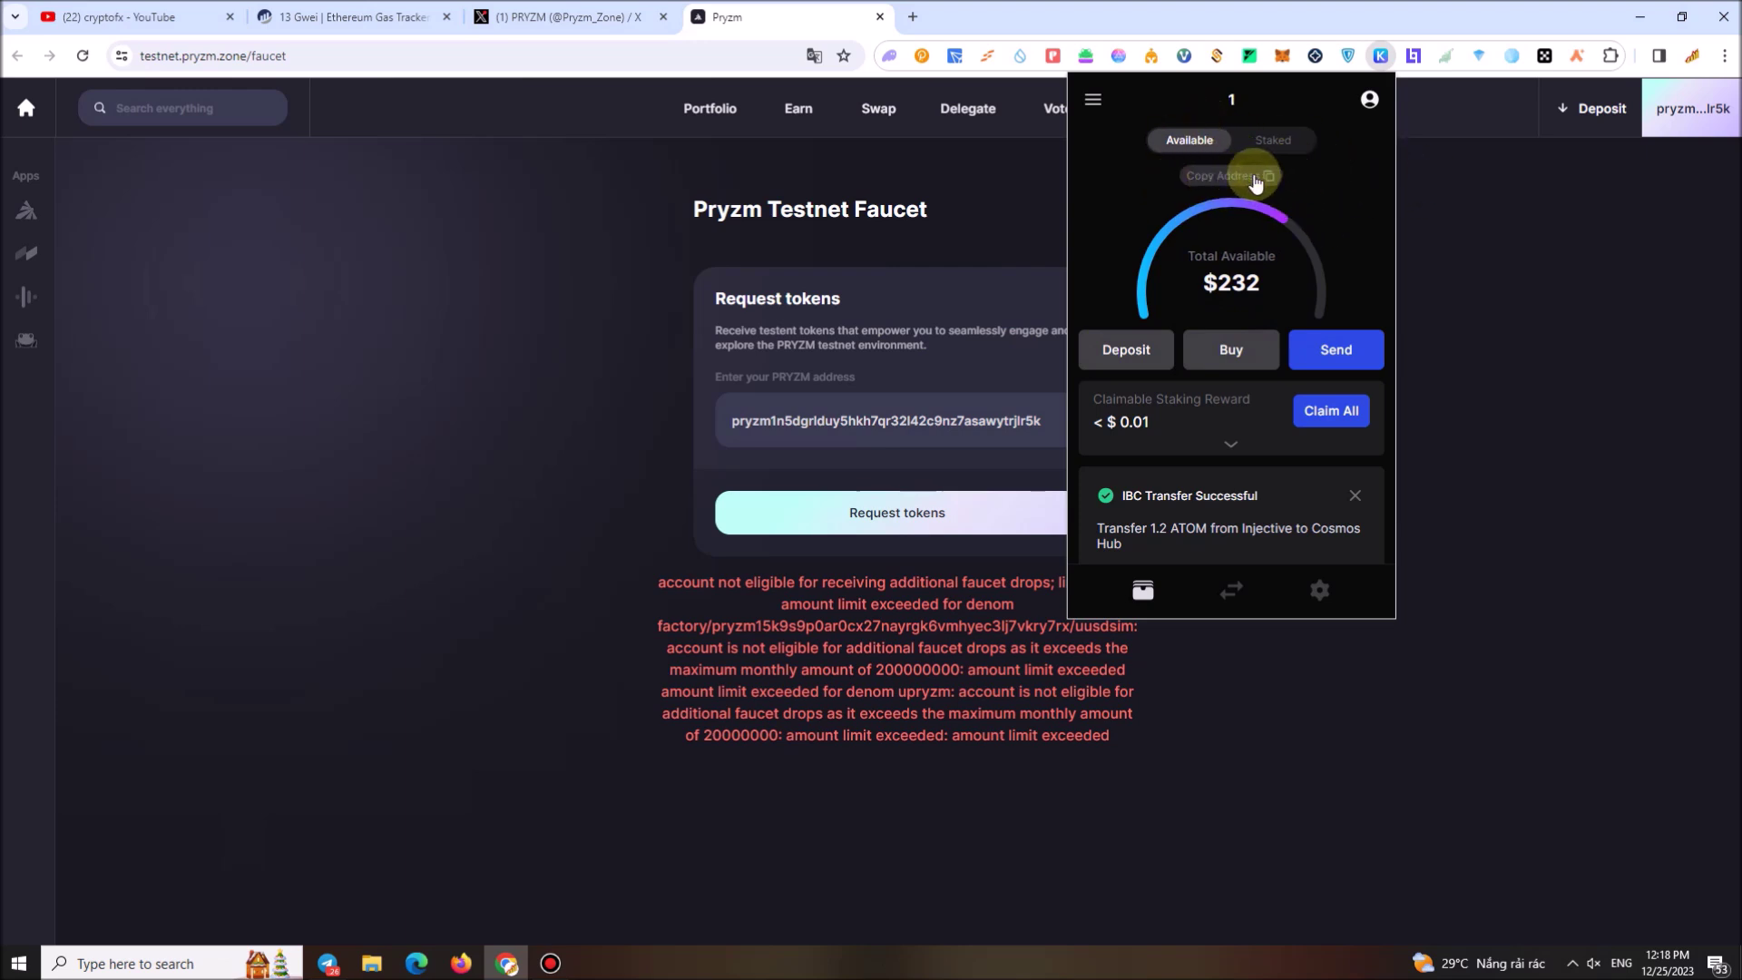
Show Keplr's per-chain addresses and scroll to the Pryzm Testnet address
left_click(1255, 177)
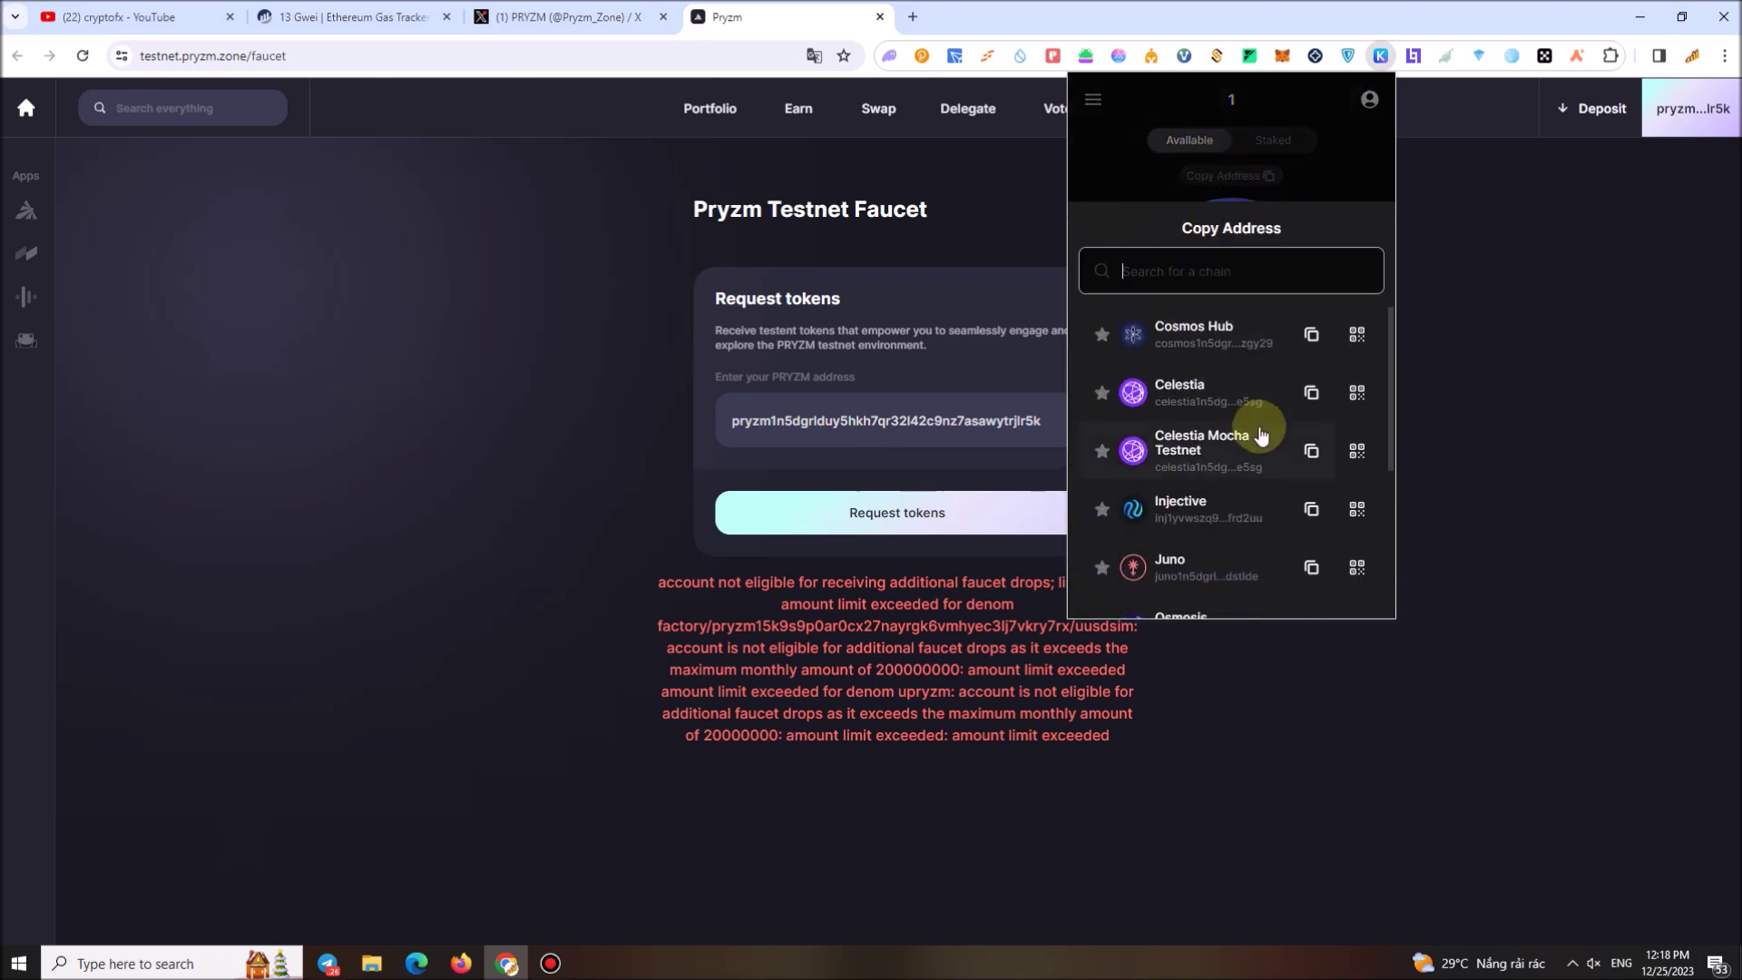
scroll(1261, 444, "down", 2)
scroll(1243, 463, "up", 2)
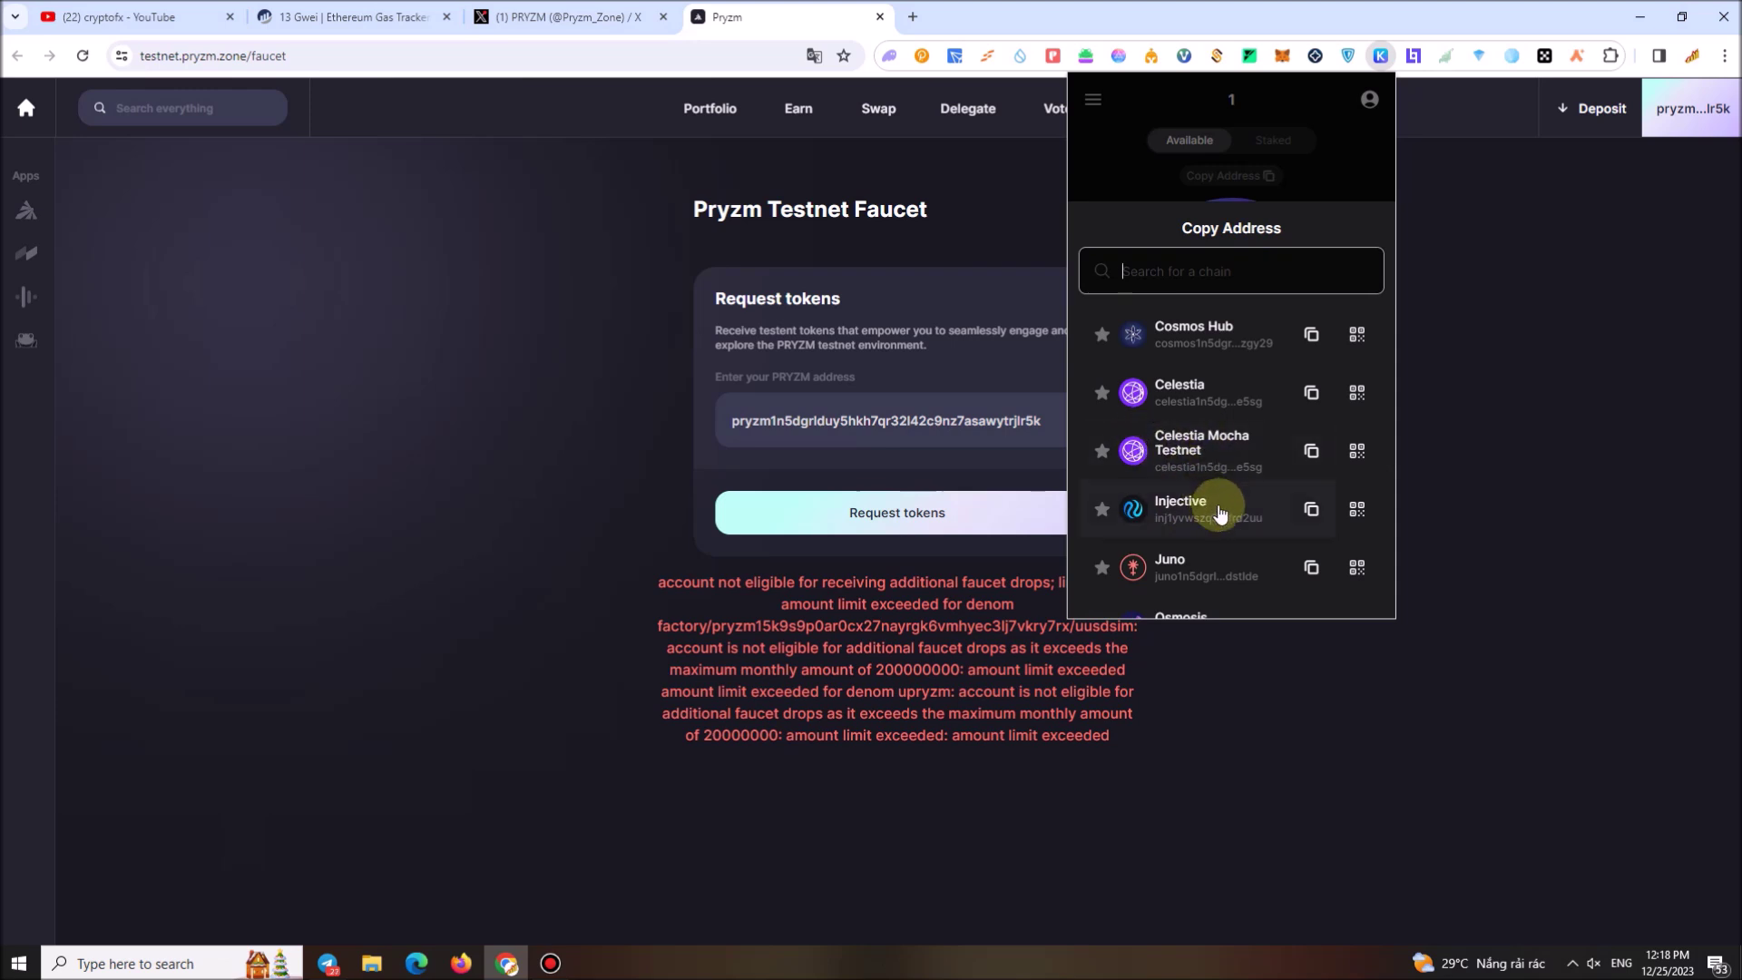
scroll(1180, 510, "down", 3)
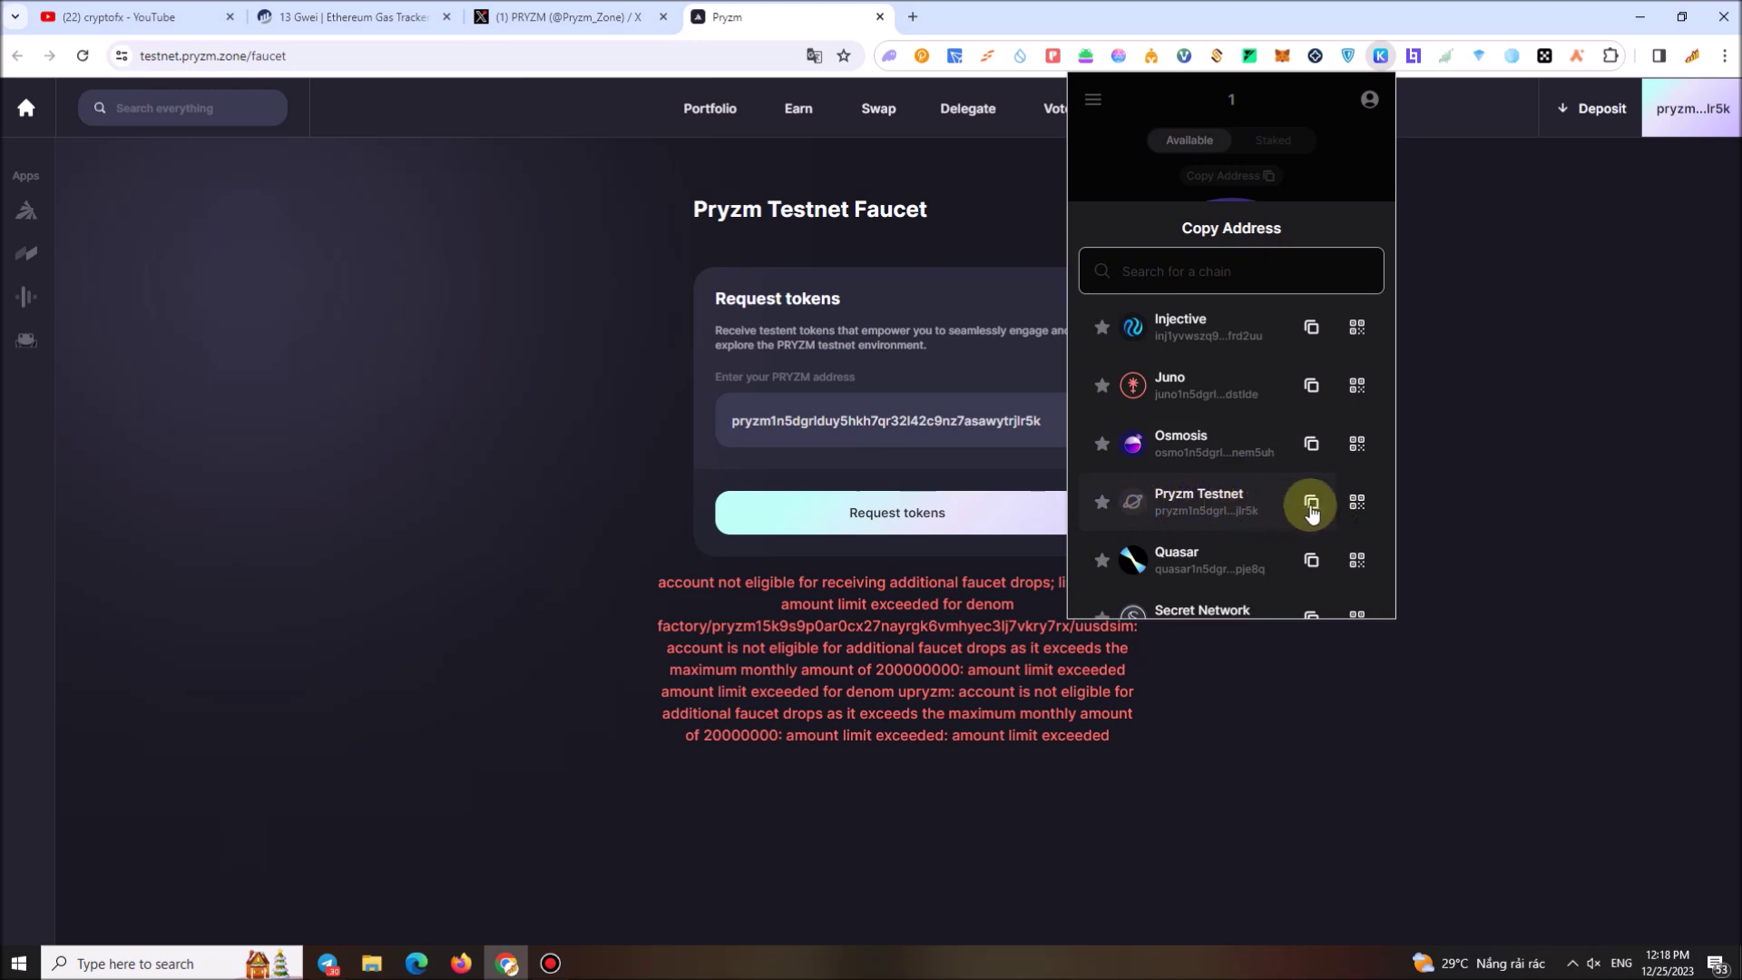
scroll(1162, 490, "down", 2)
scroll(1171, 504, "up", 4)
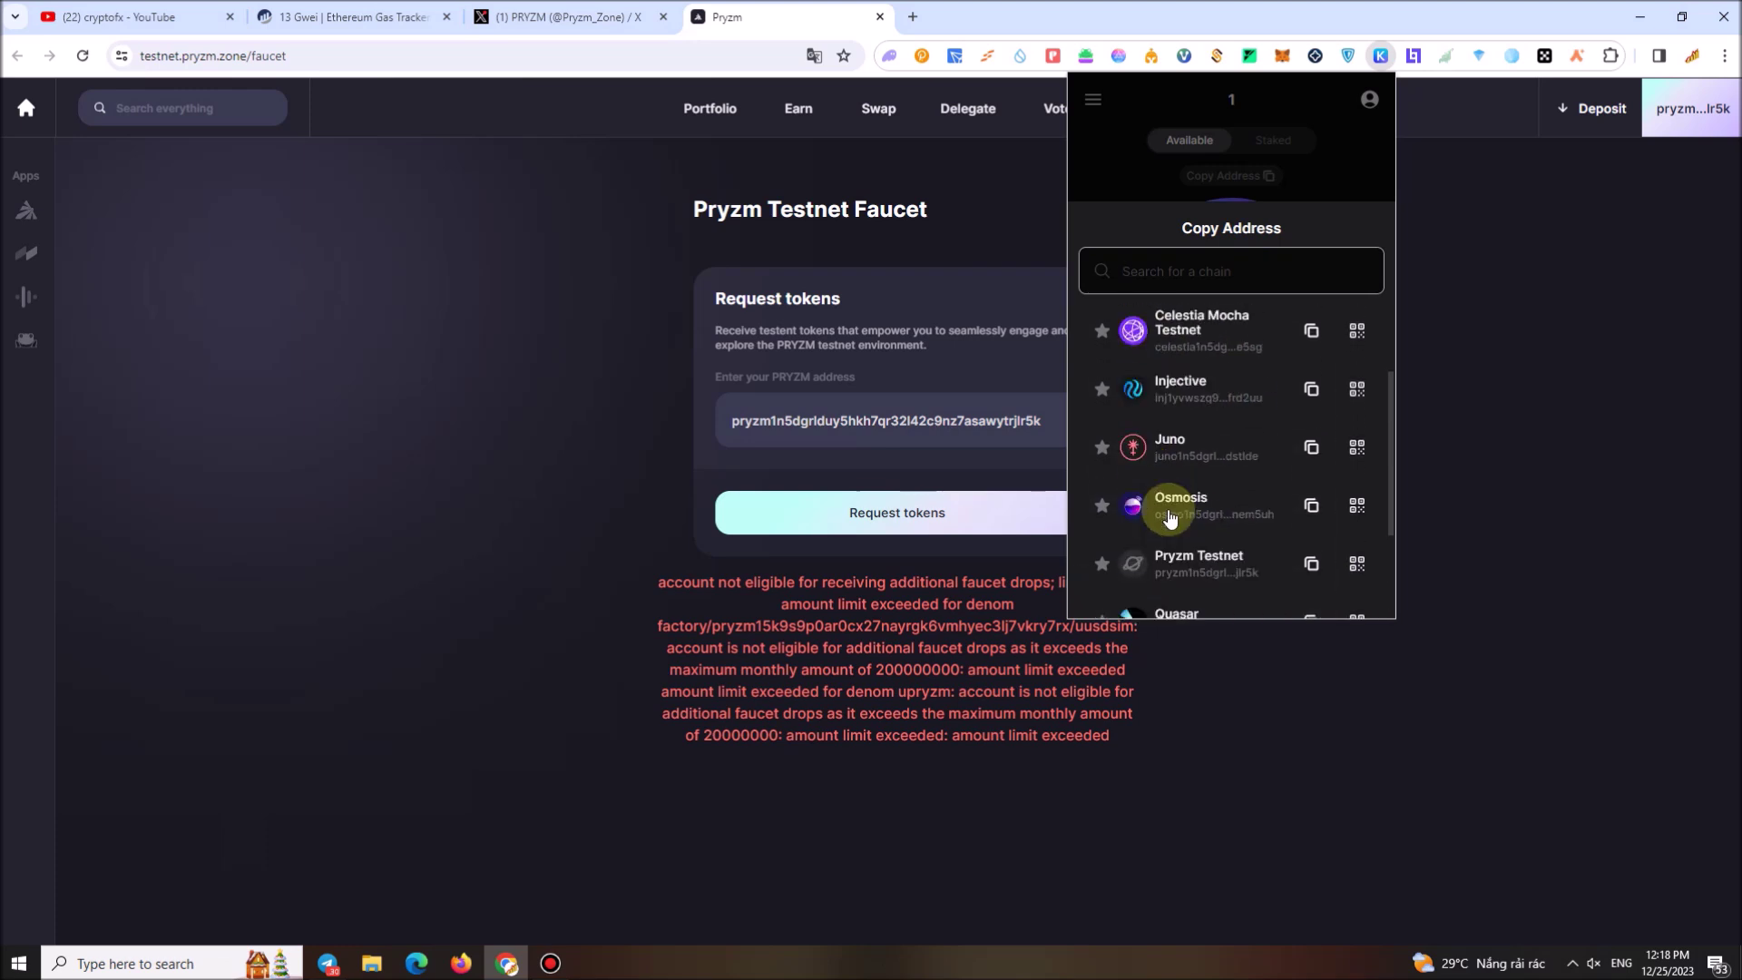
Close Keplr and bring up the Leap wallet extension
left_click(1594, 527)
left_click(1095, 56)
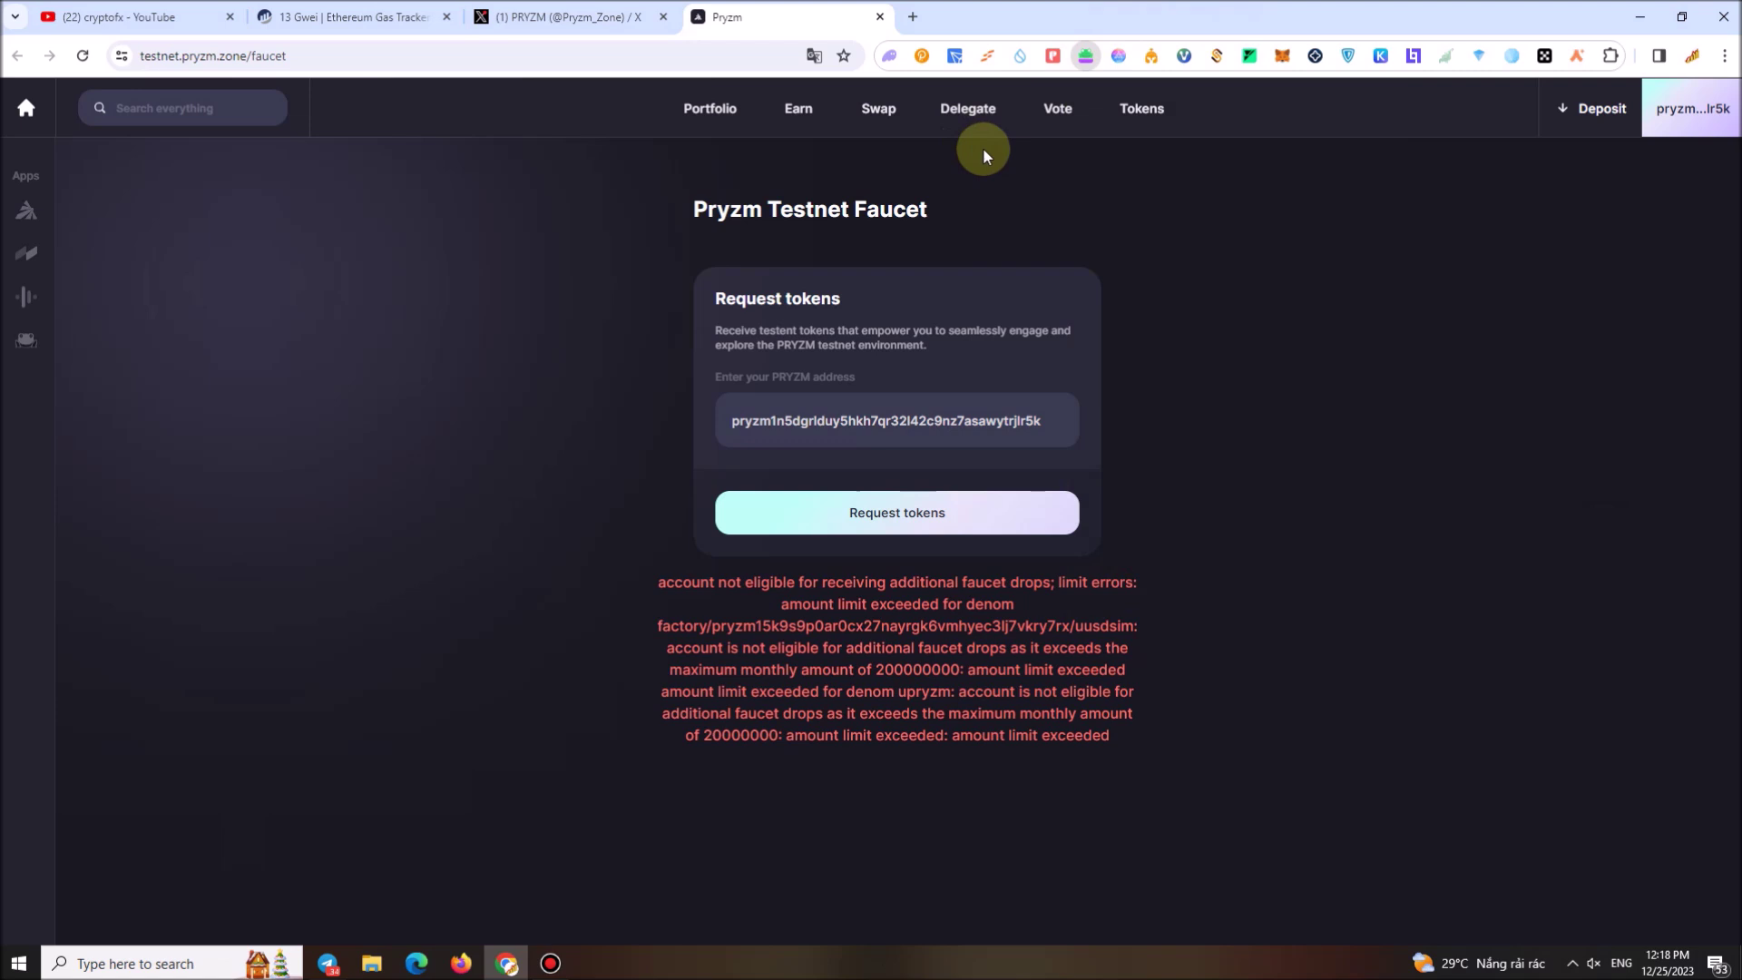
left_click(1085, 56)
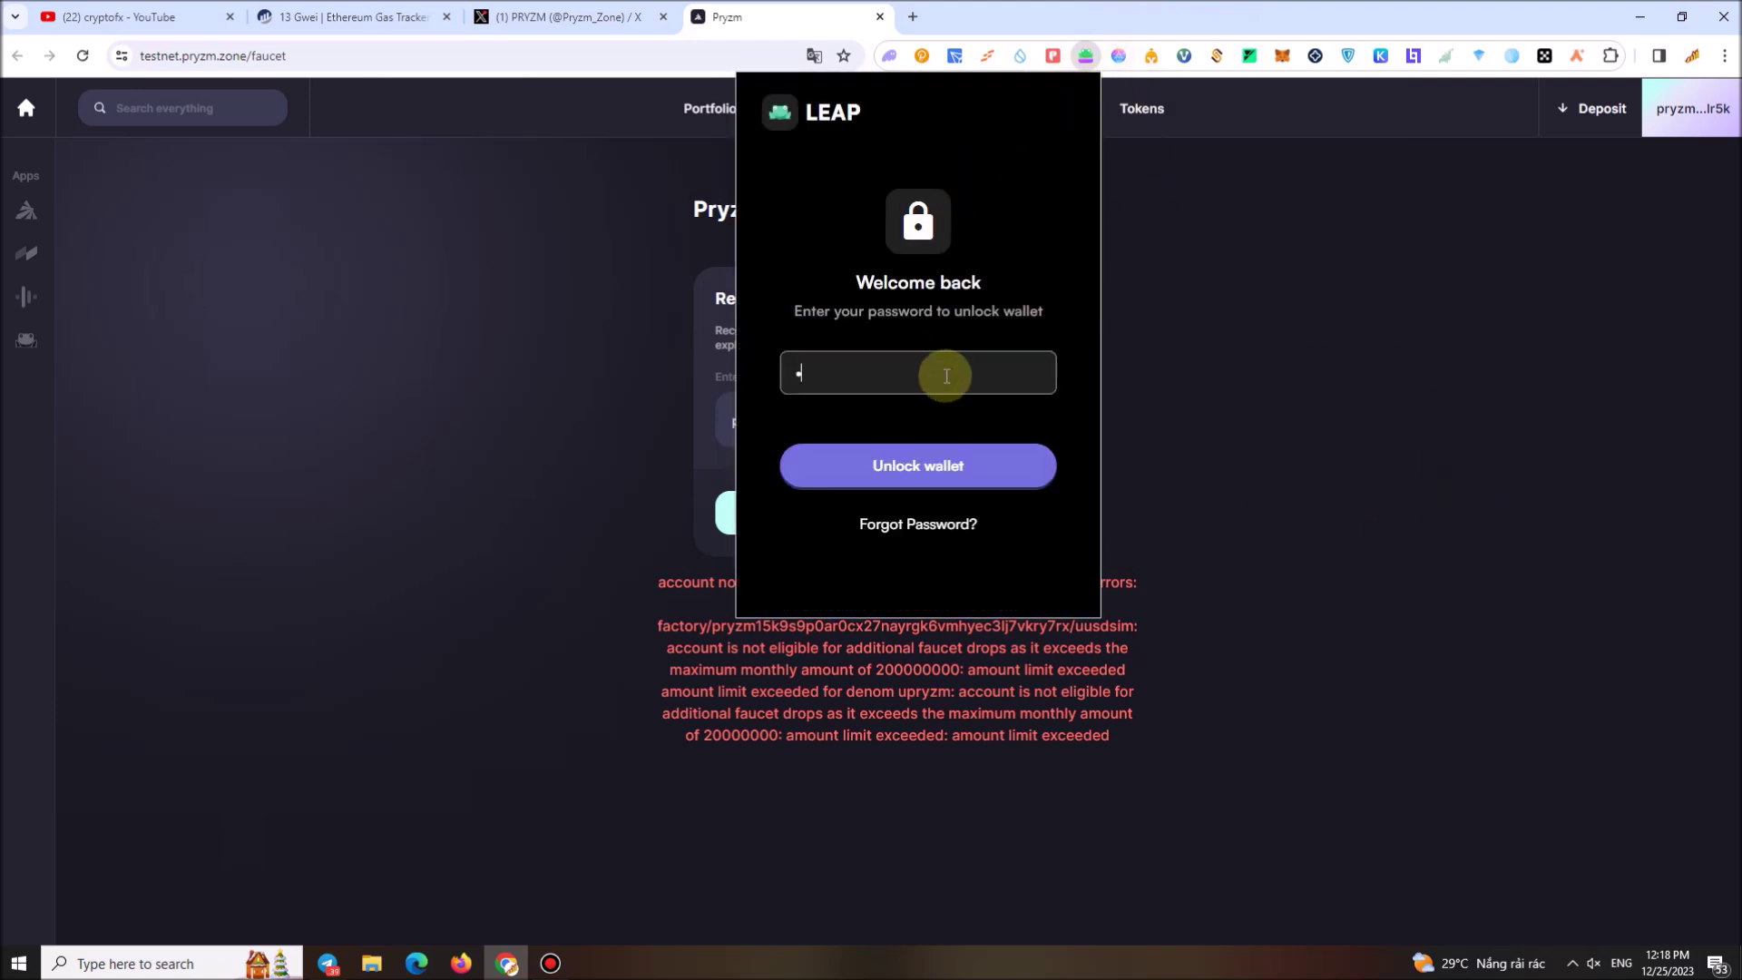
Unlock Leap Wallet by replacing the mistyped entry with the correct wallet password
key("Return")
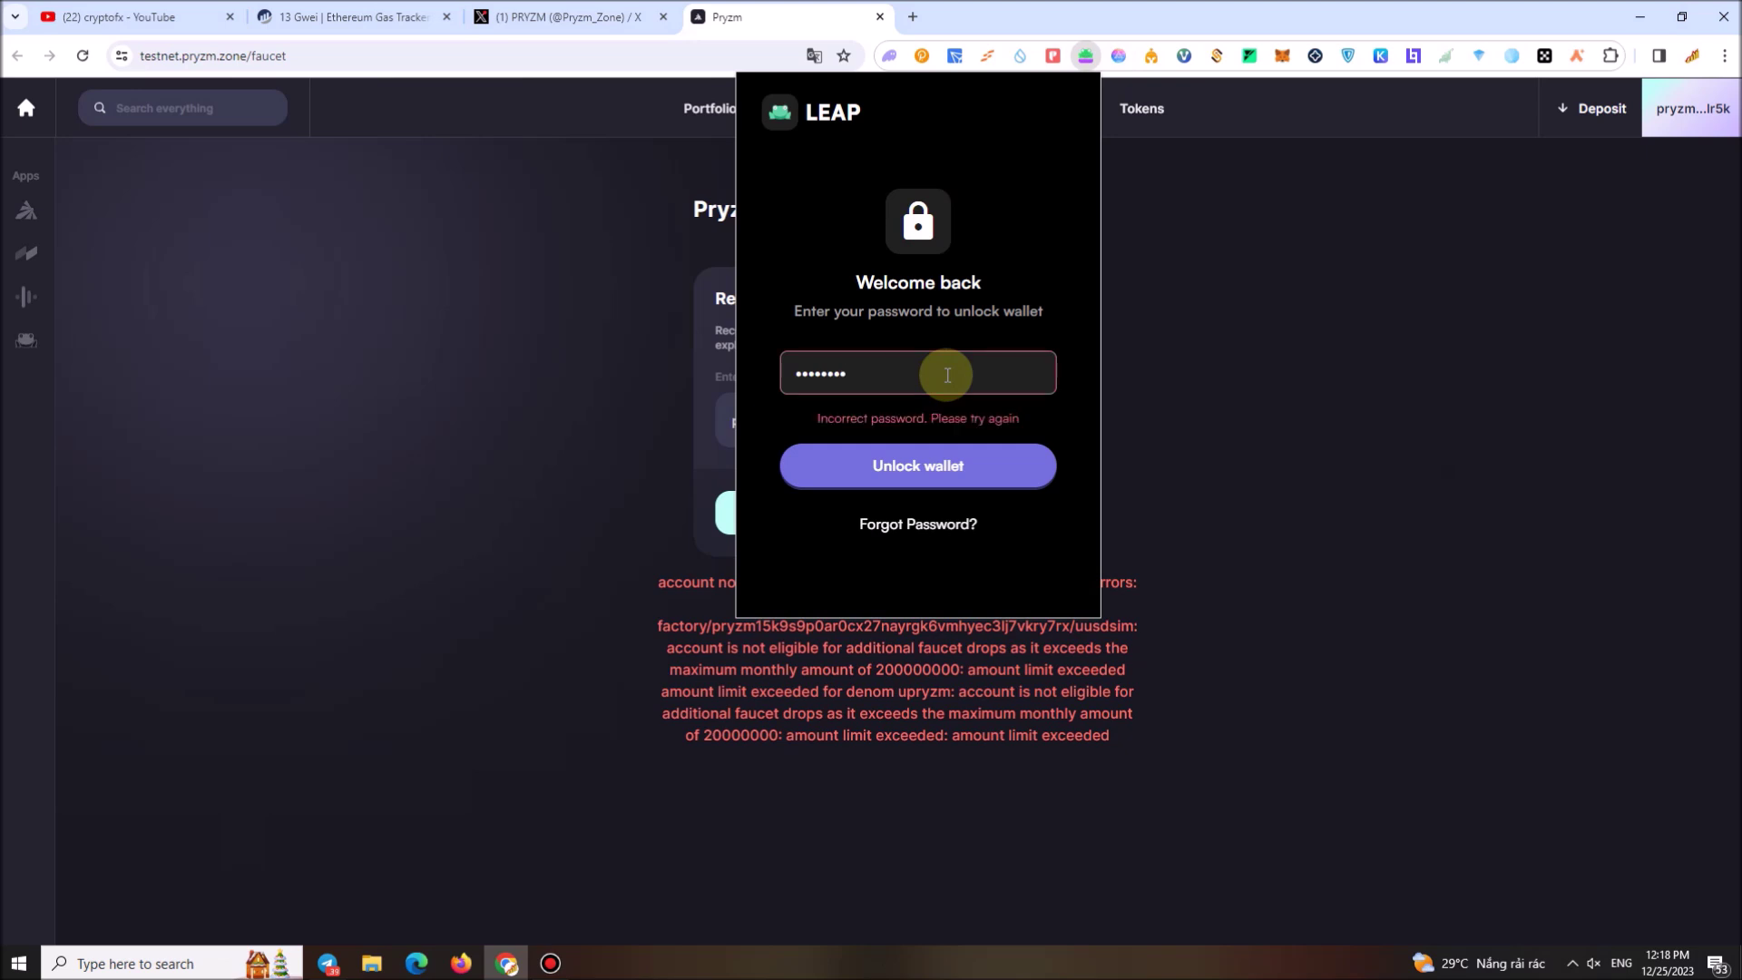
key("ctrl+a")
type("123")
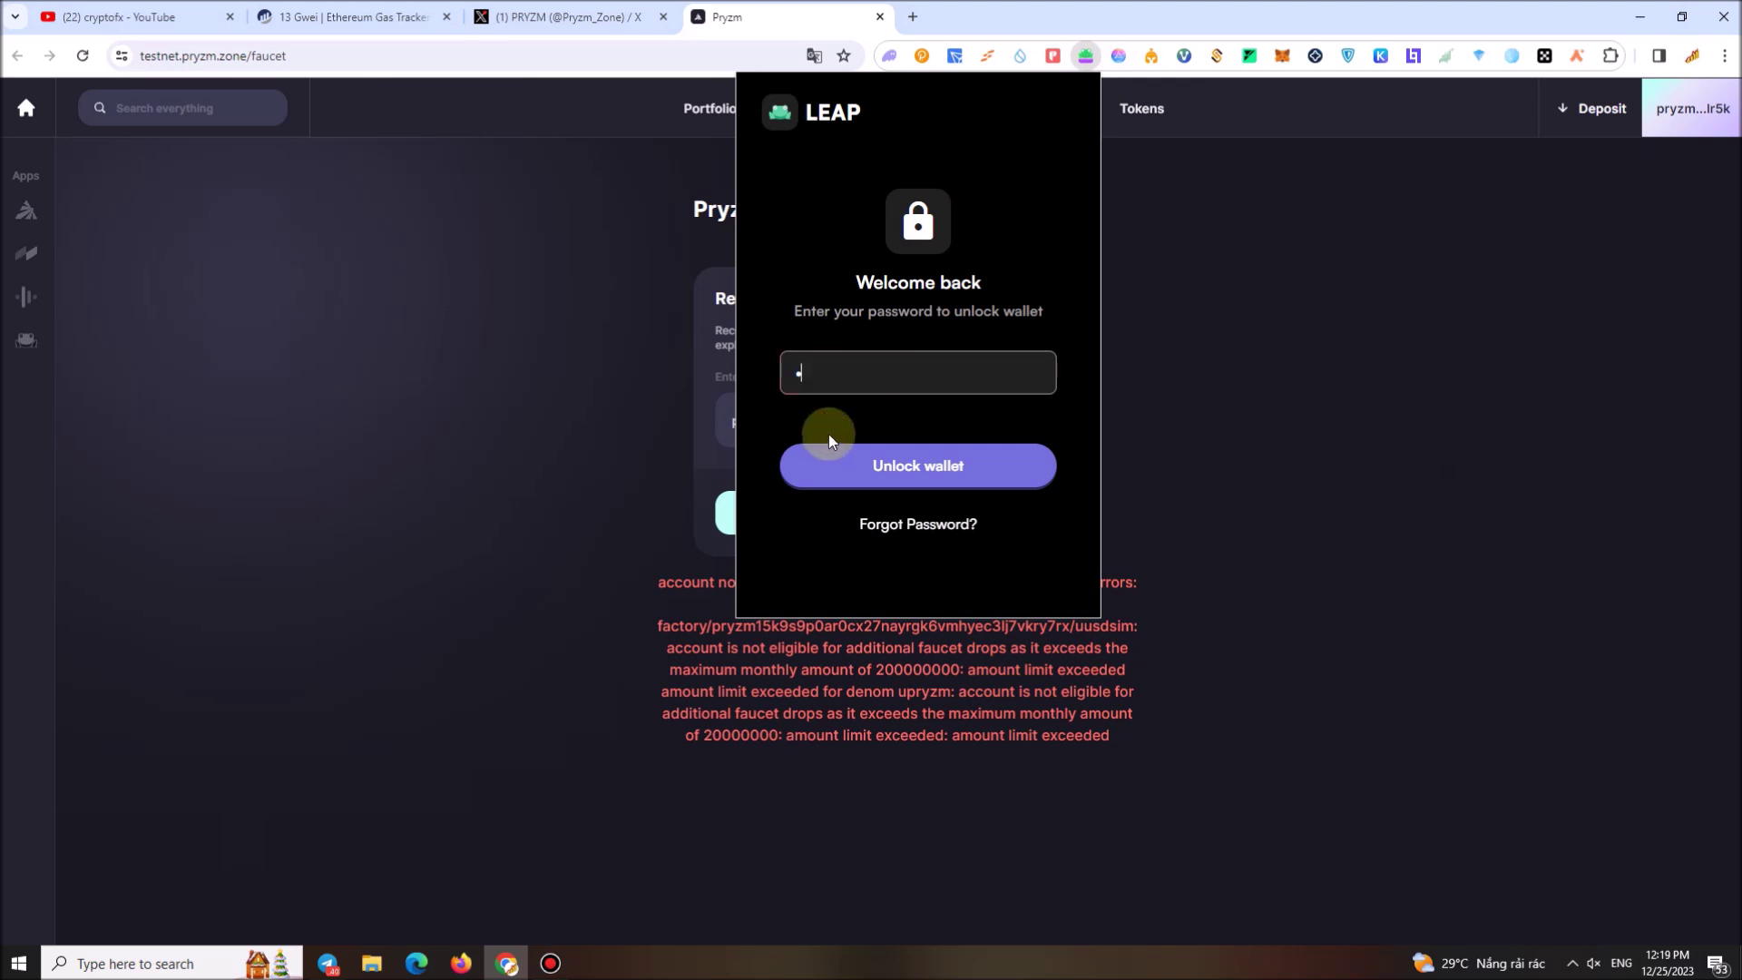
type("4567890")
key("Return")
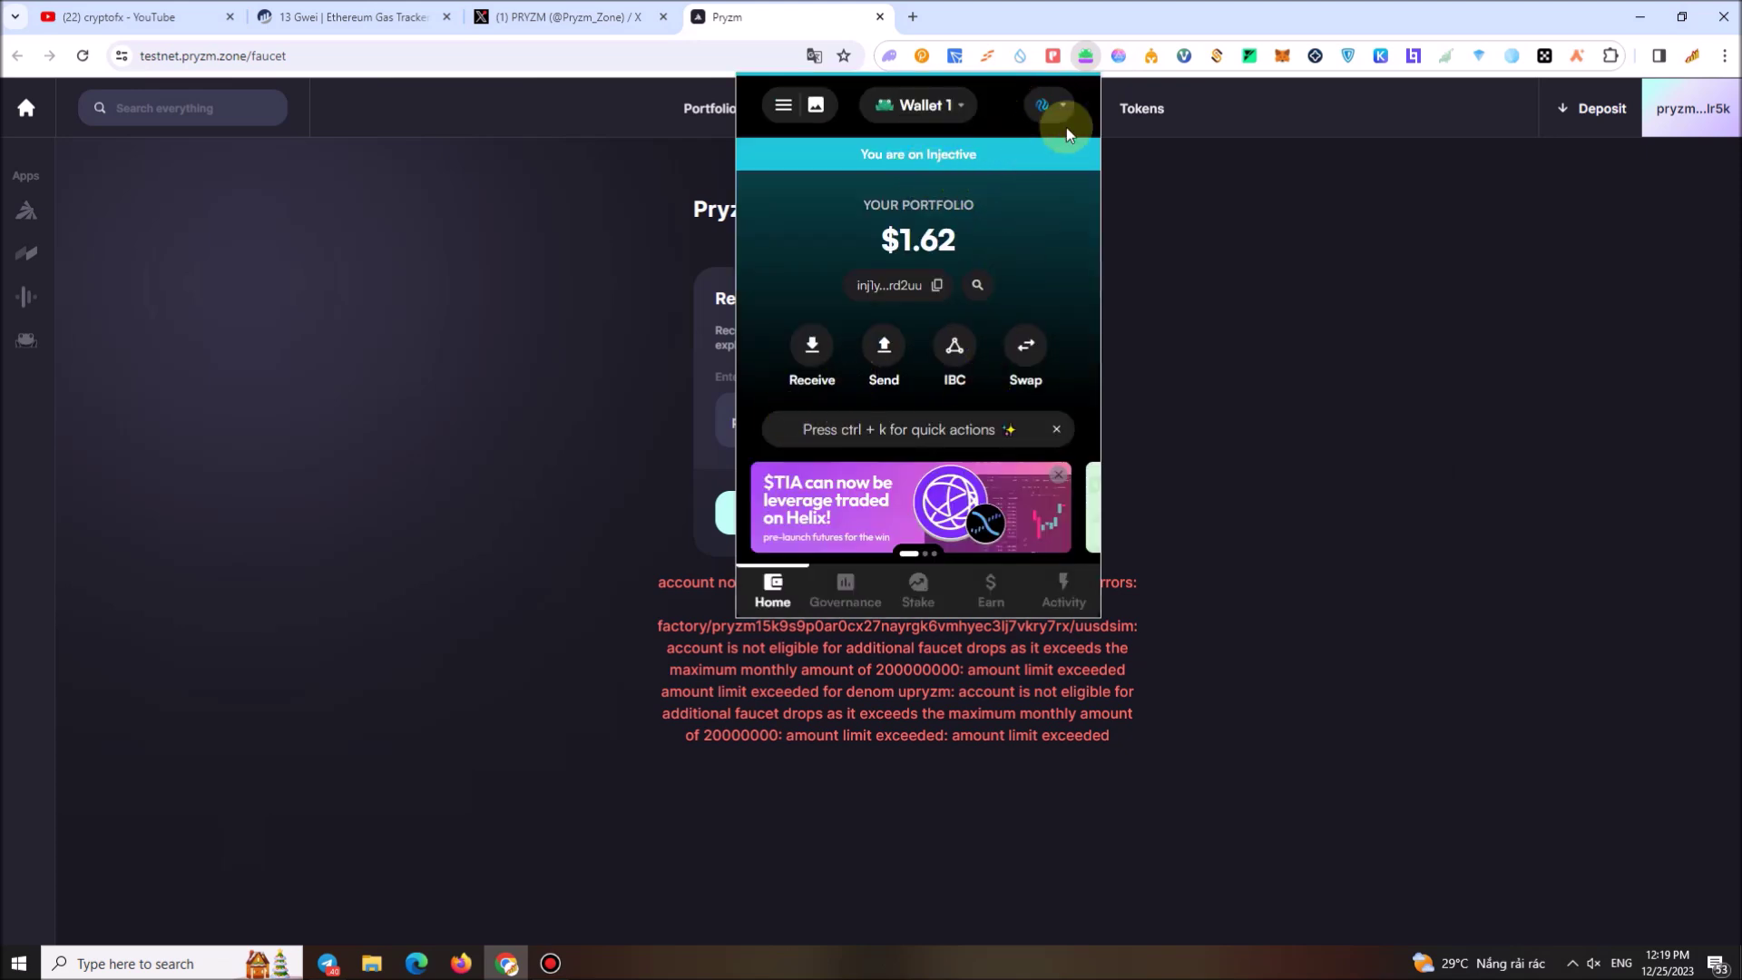
Search Leap's chain switcher for PRYZM, which finds no matching chain
left_click(1055, 105)
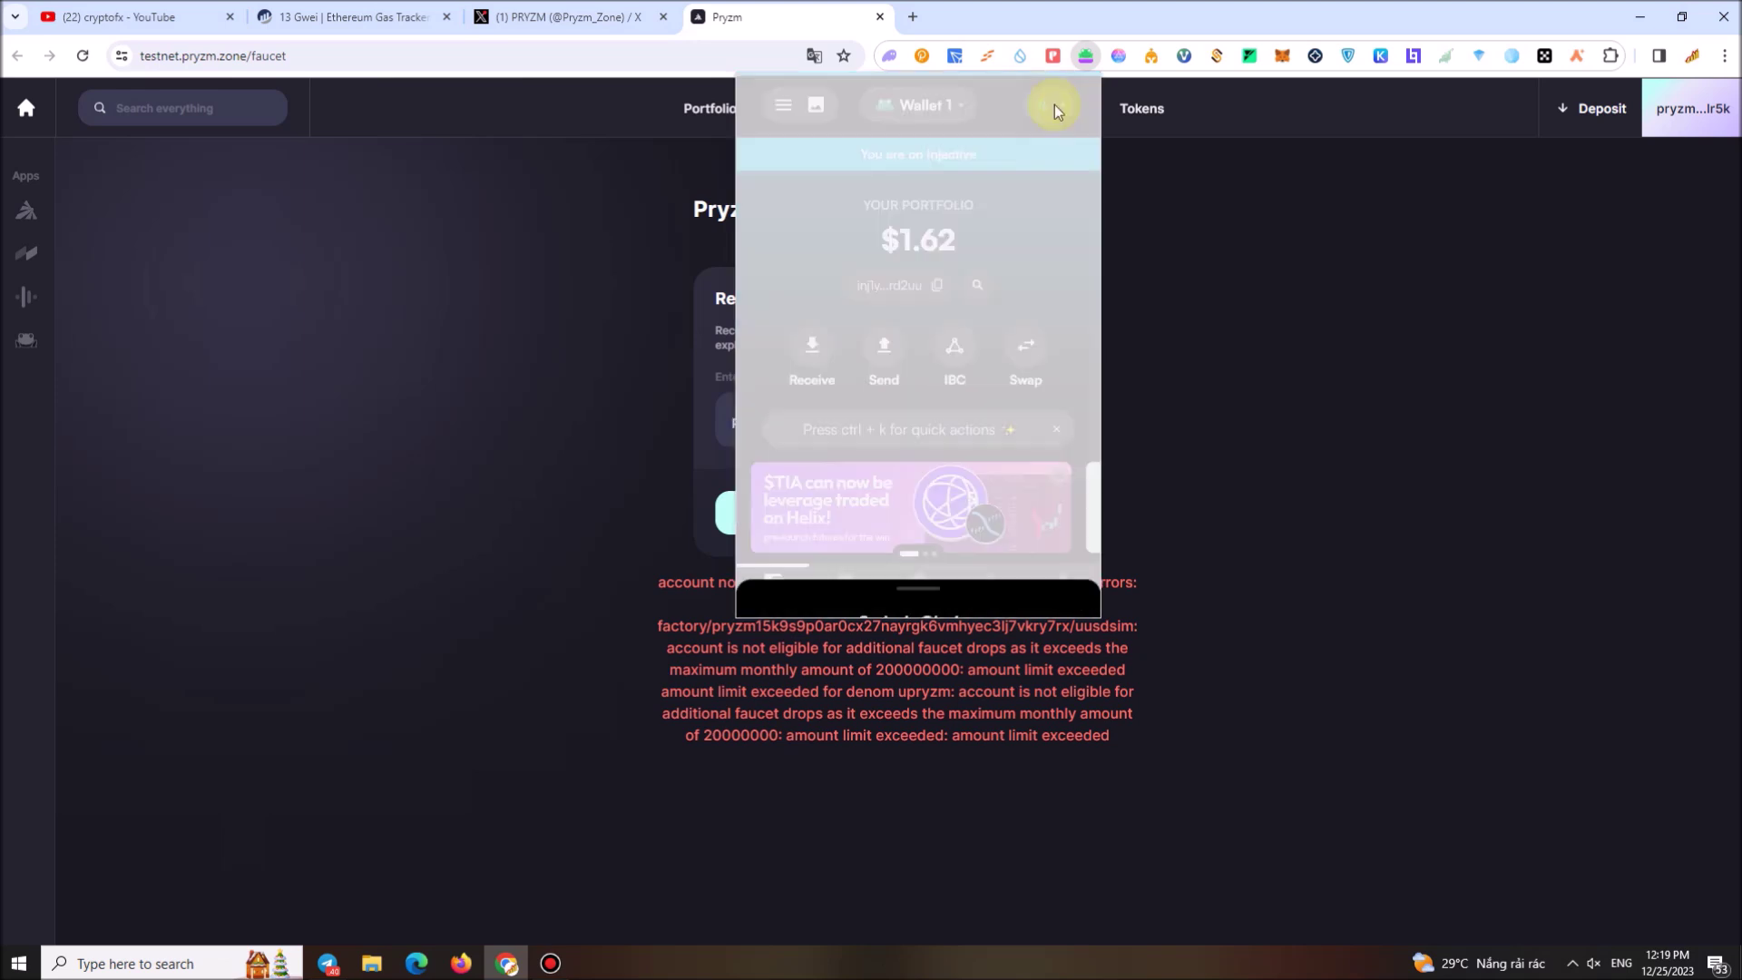
scroll(890, 369, "down", 8)
scroll(886, 389, "up", 4)
right_click(896, 193)
left_click(960, 384)
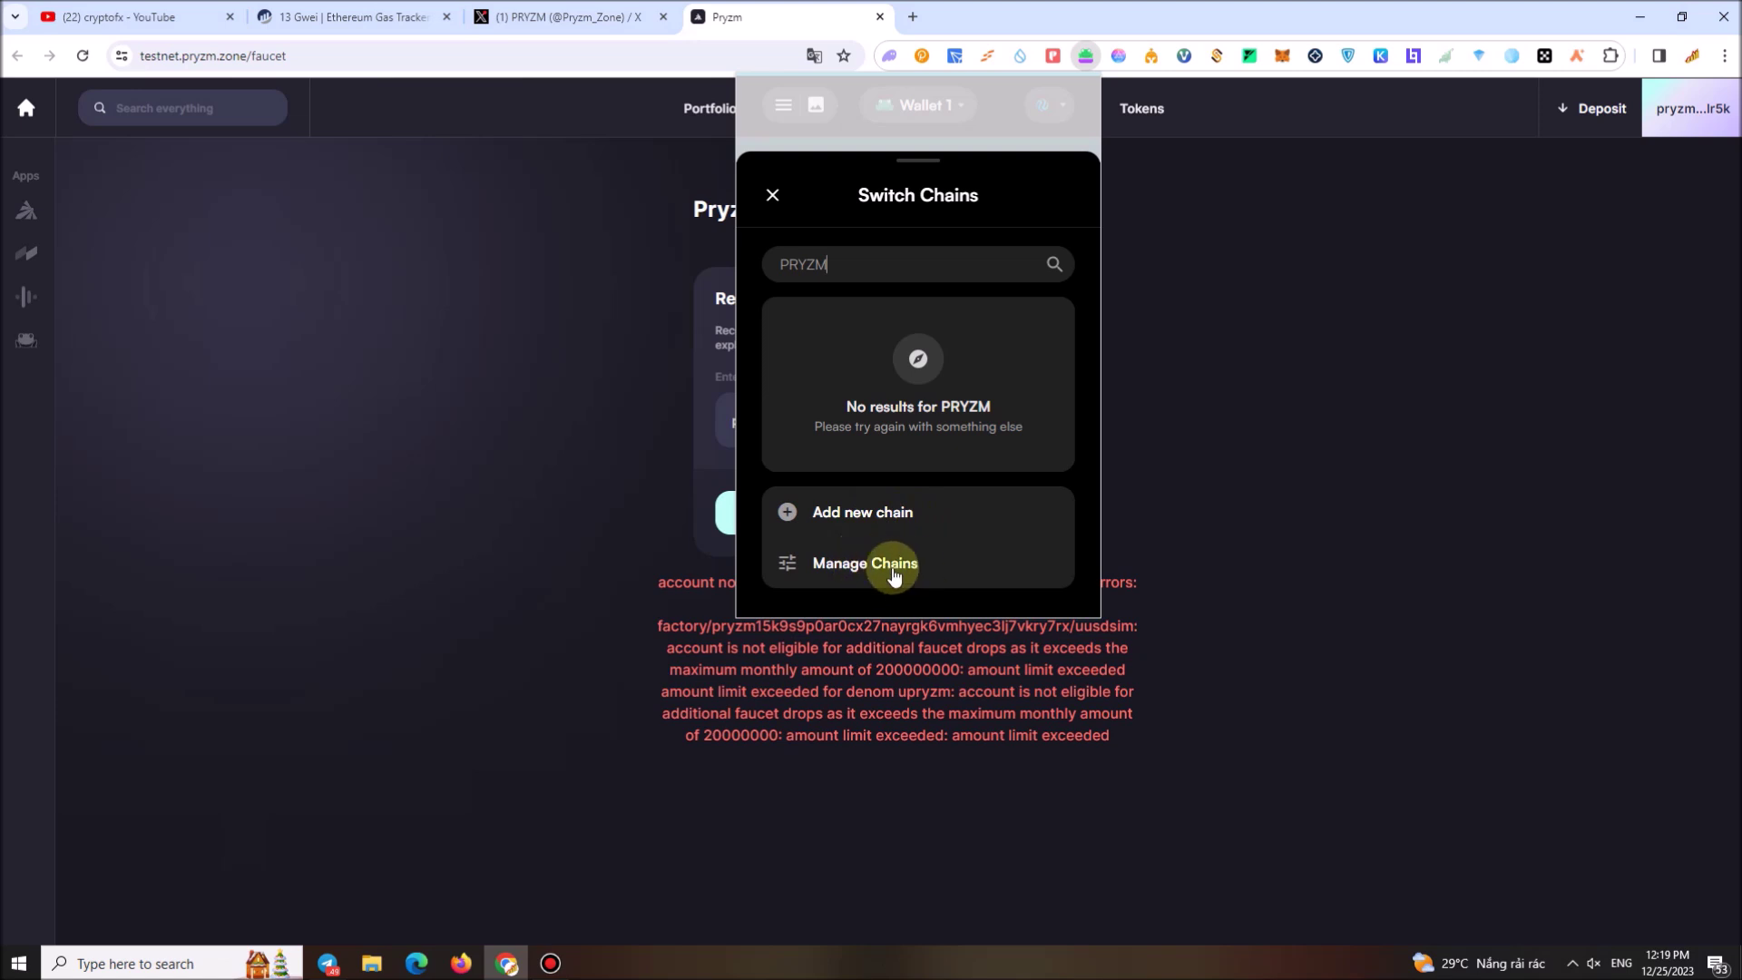
Close the Leap popup and disconnect the current wallet from Pryzm
left_click(1321, 542)
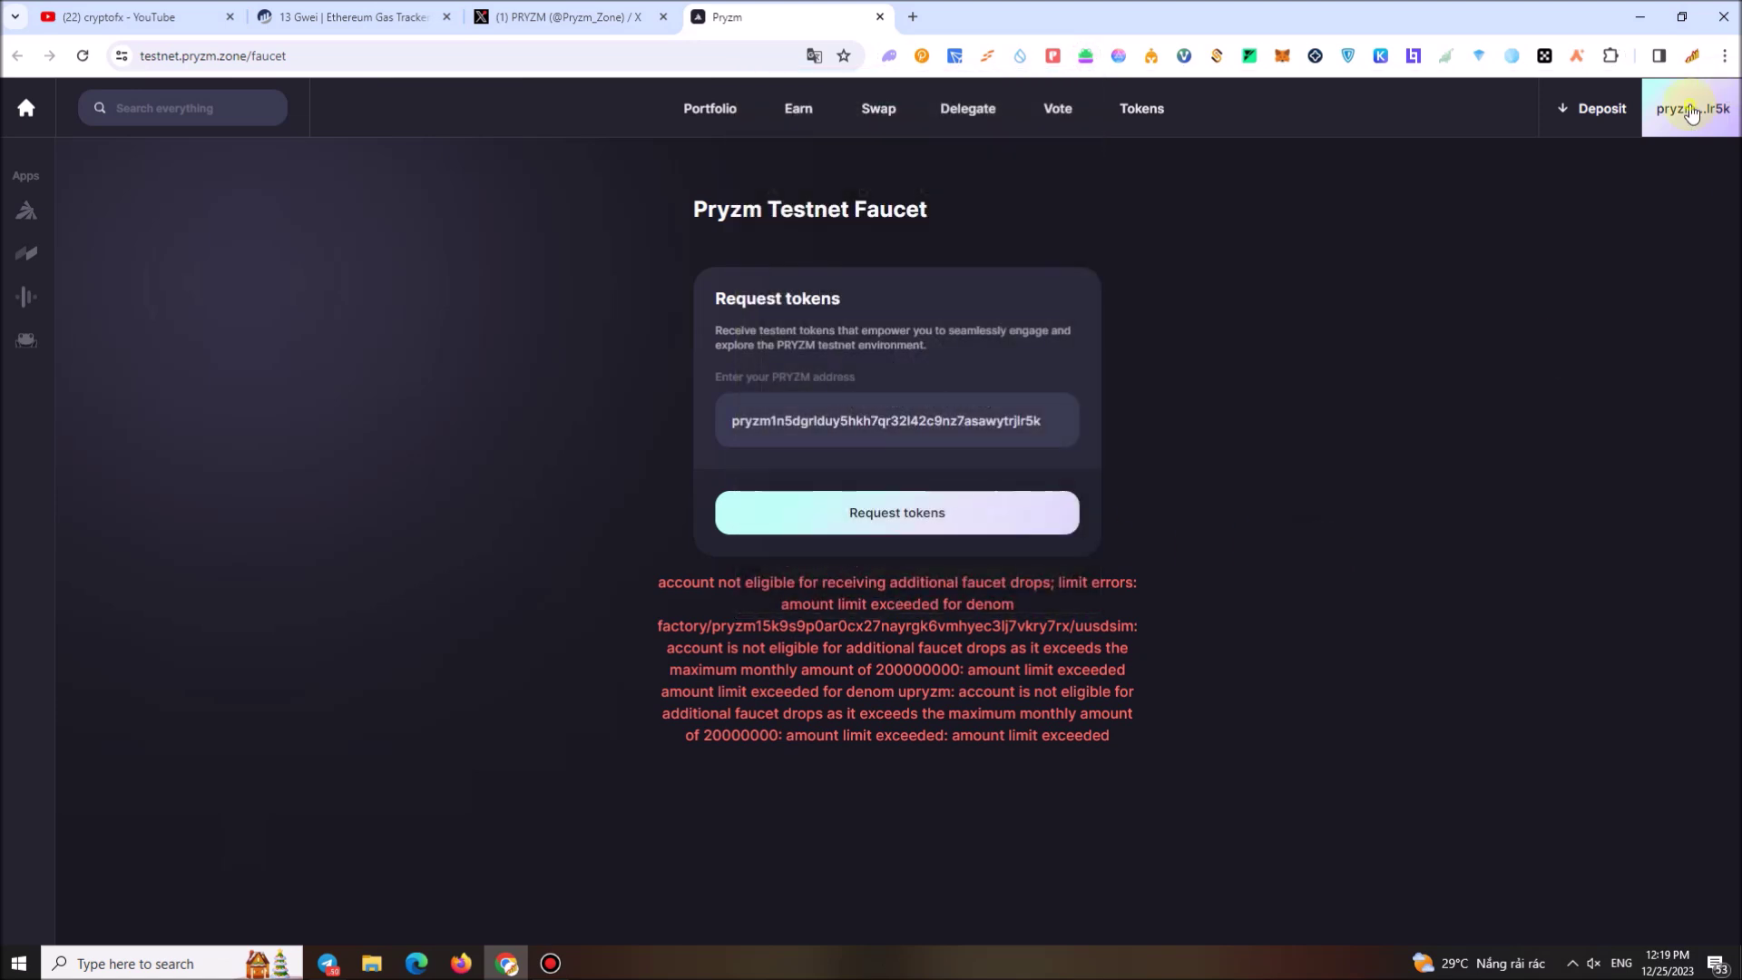
left_click(1693, 108)
left_click(1565, 676)
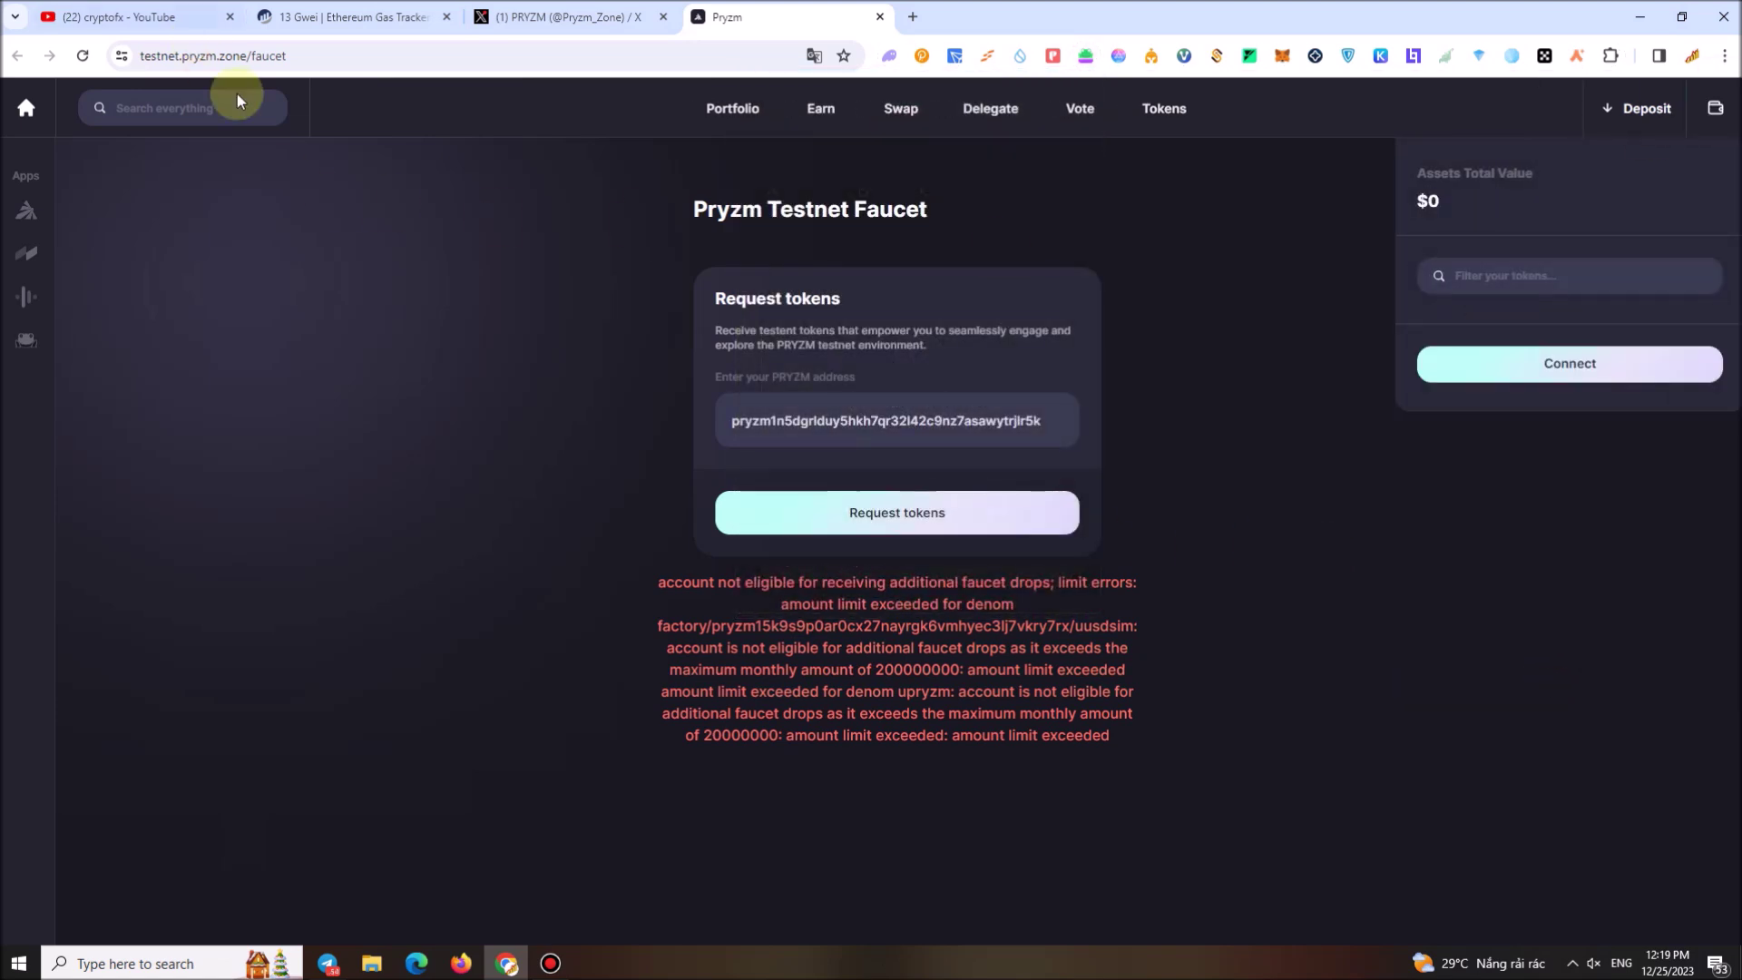
Reconnect Pryzm with Leap and approve adding the Pryzm Testnet network (indigo-1)
left_click(1572, 383)
left_click(927, 458)
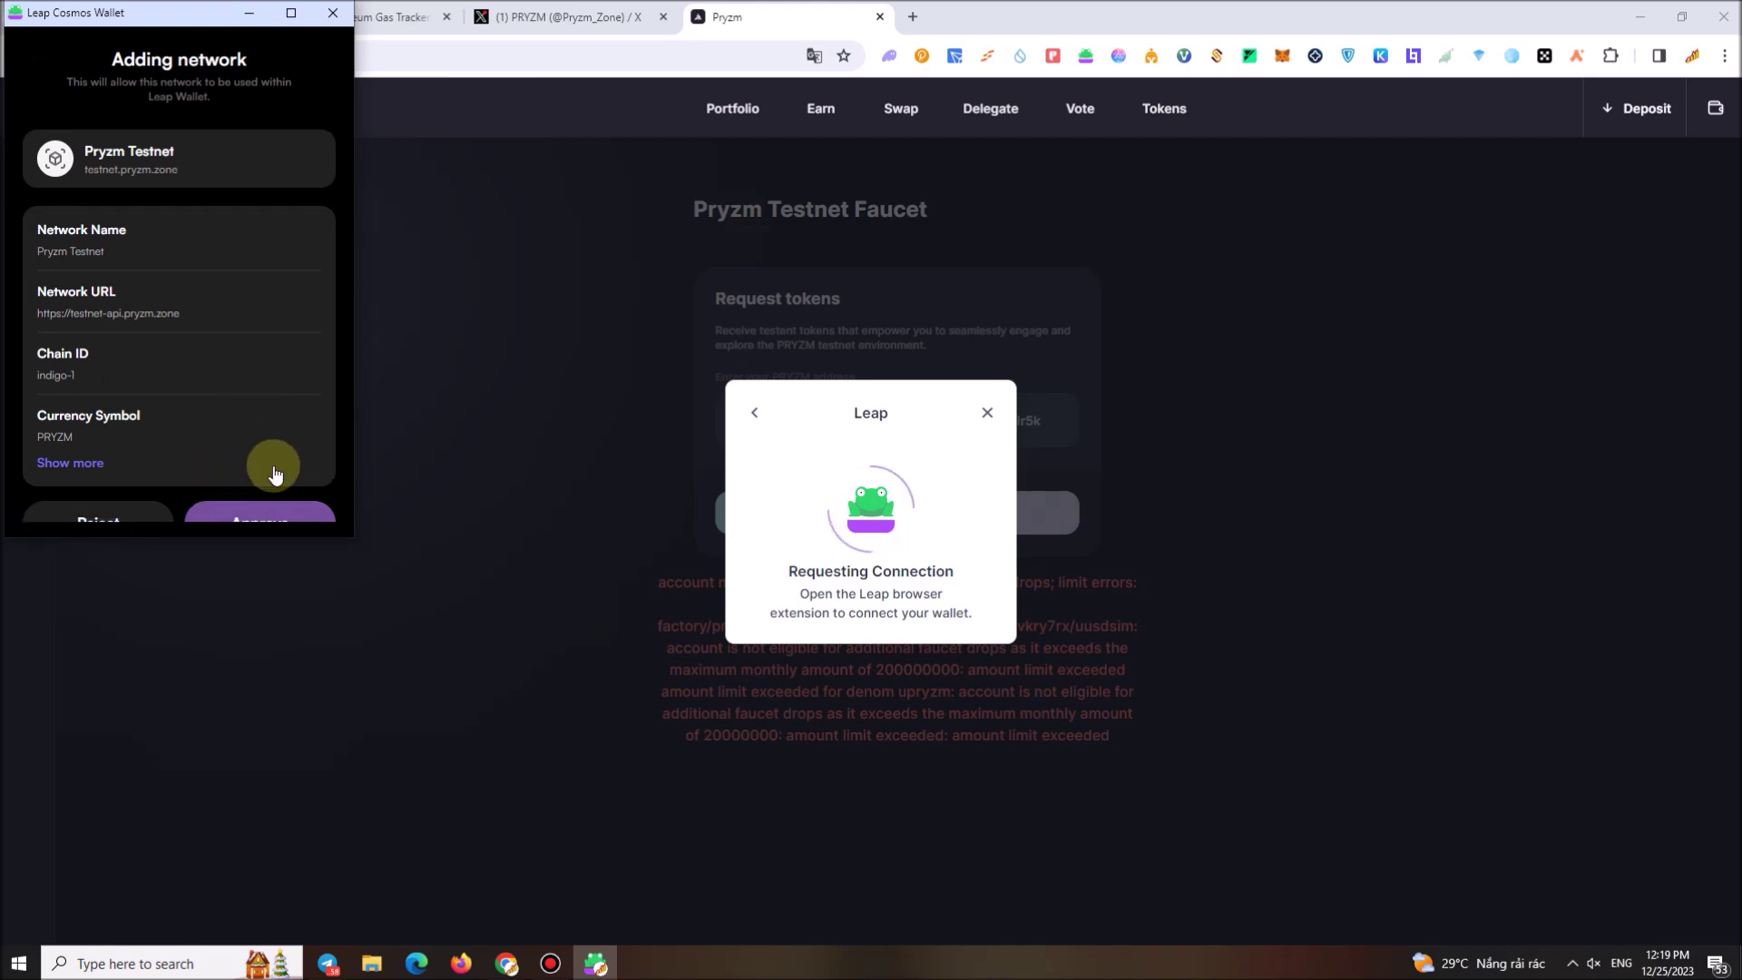
scroll(275, 474, "down", 1)
left_click(272, 487)
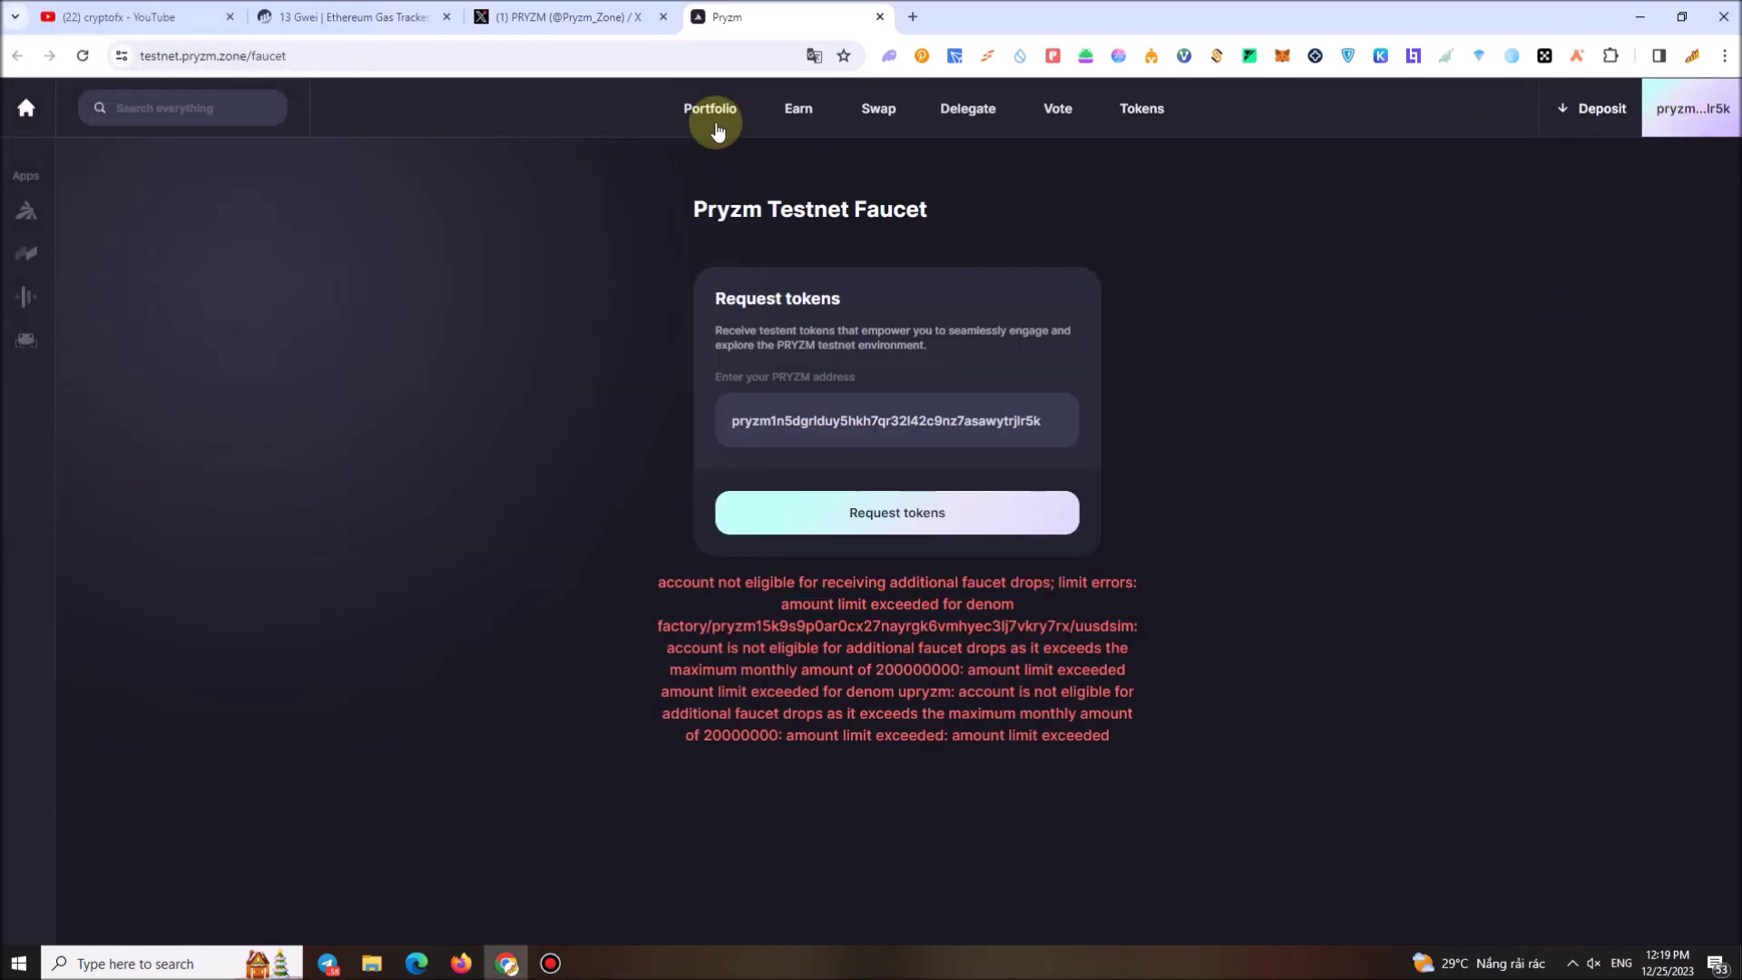
left_click(1085, 57)
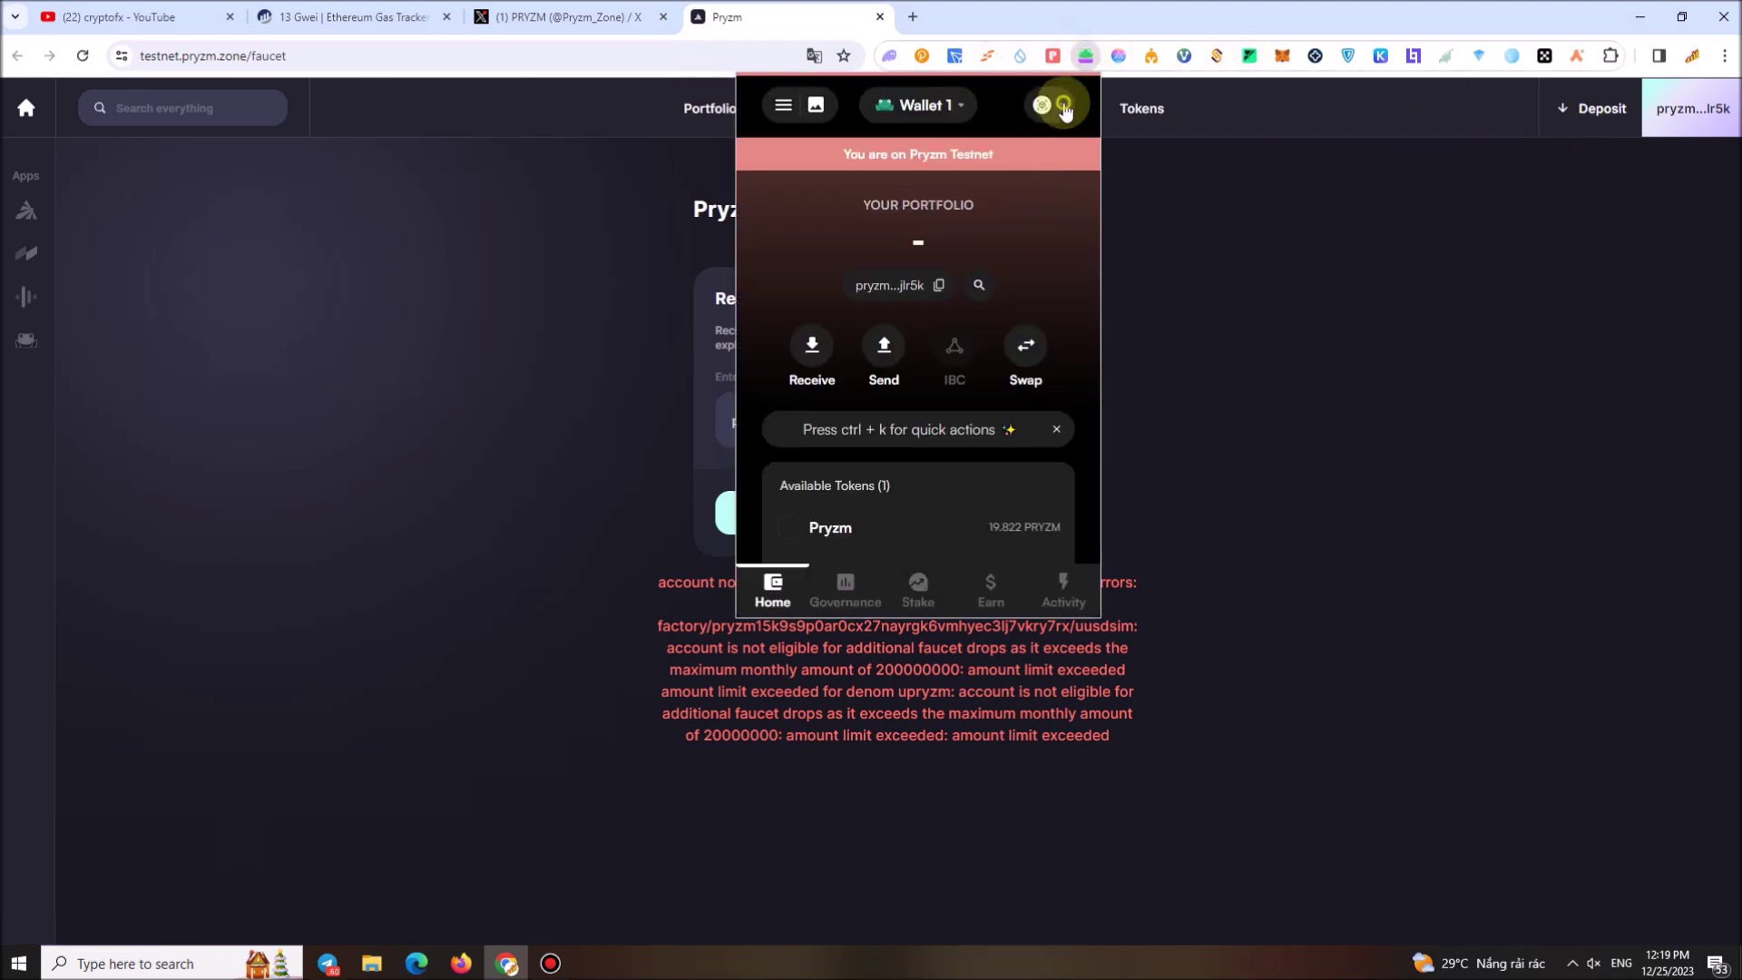
left_click(1043, 105)
scroll(972, 385, "down", 8)
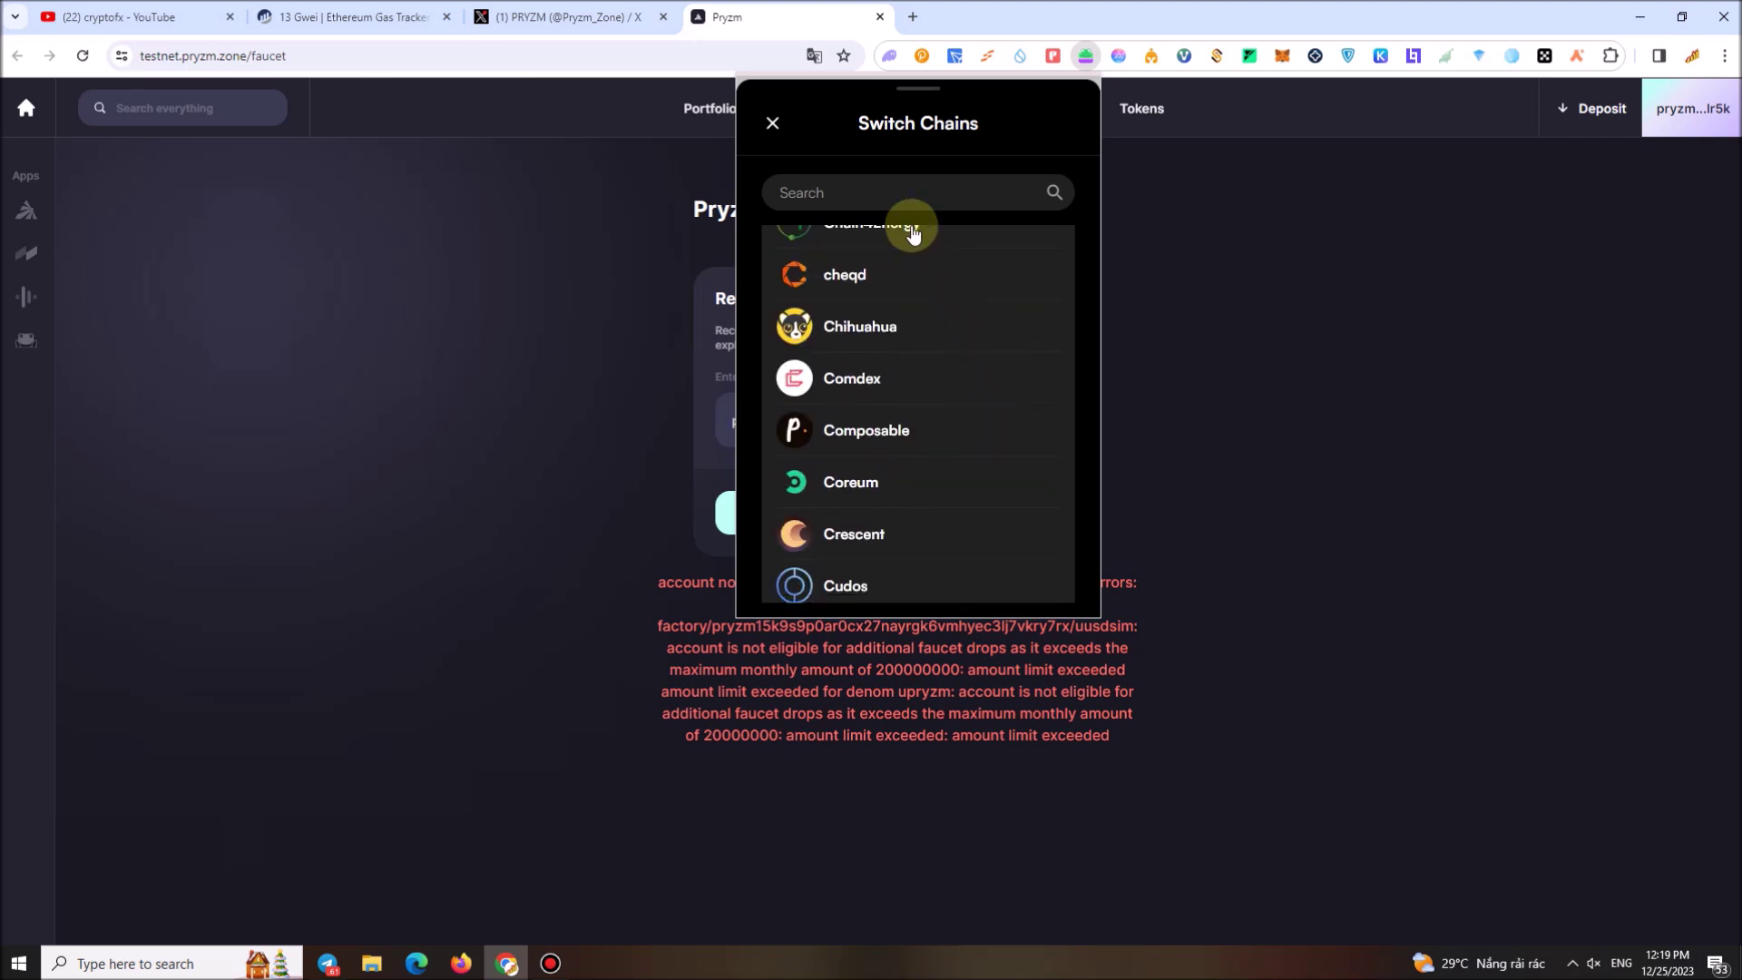
right_click(916, 202)
left_click(953, 328)
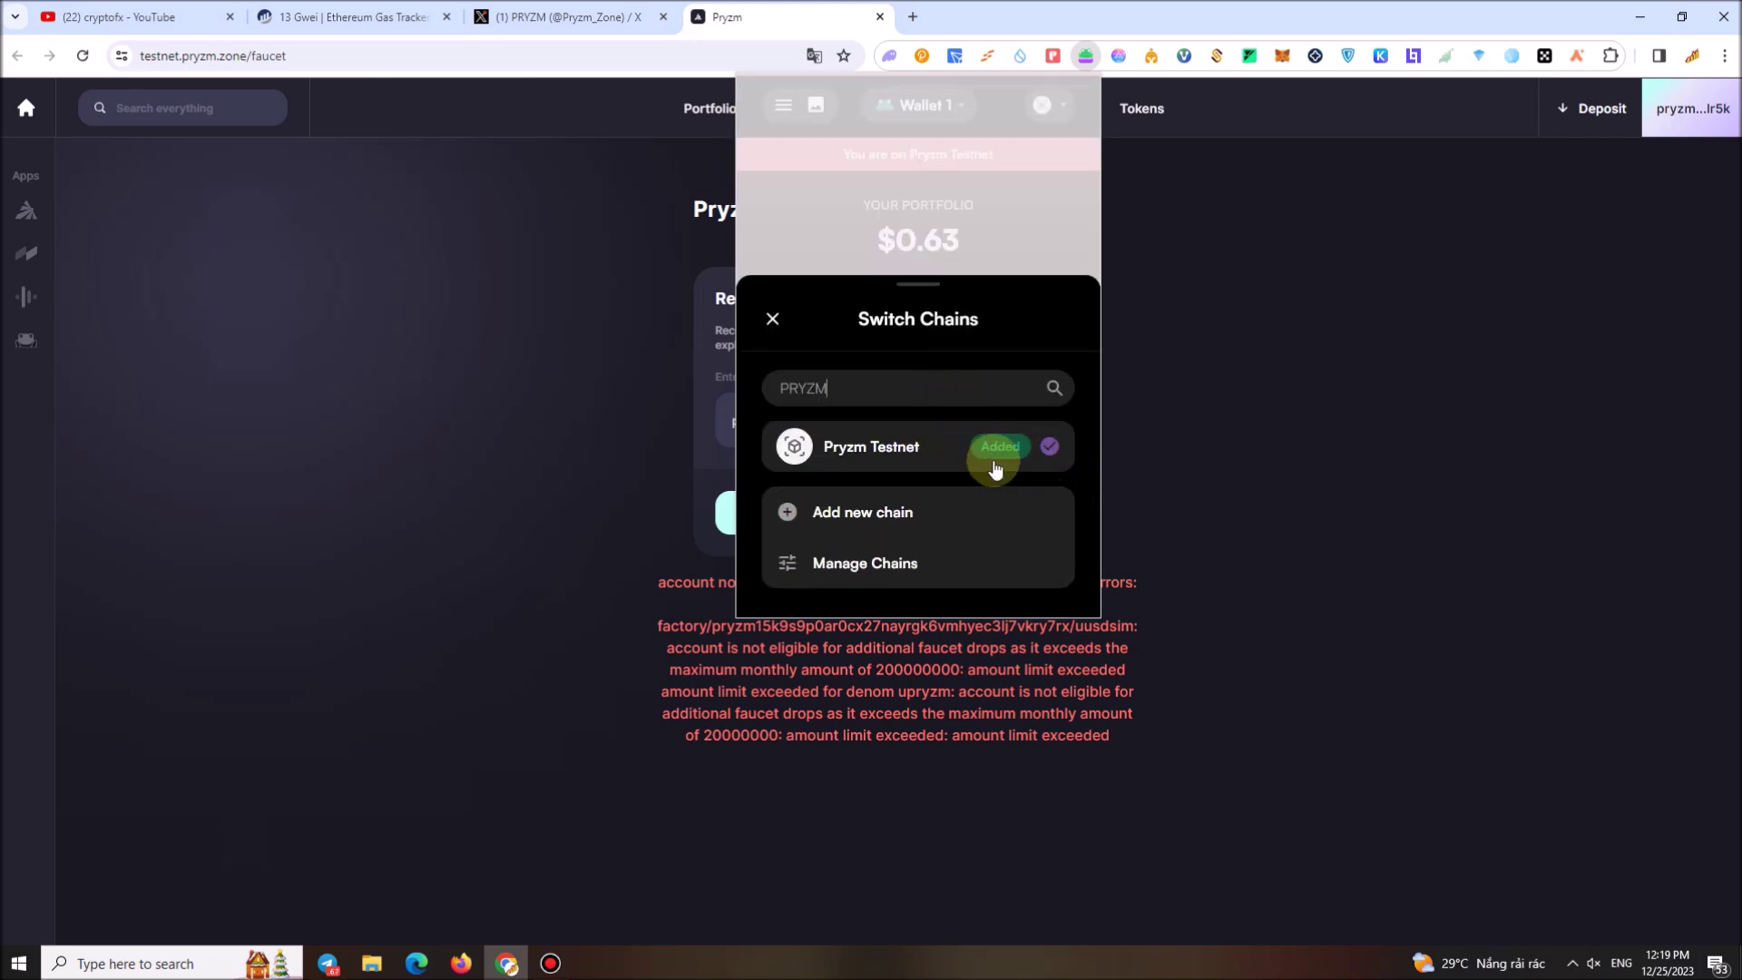
left_click(1344, 399)
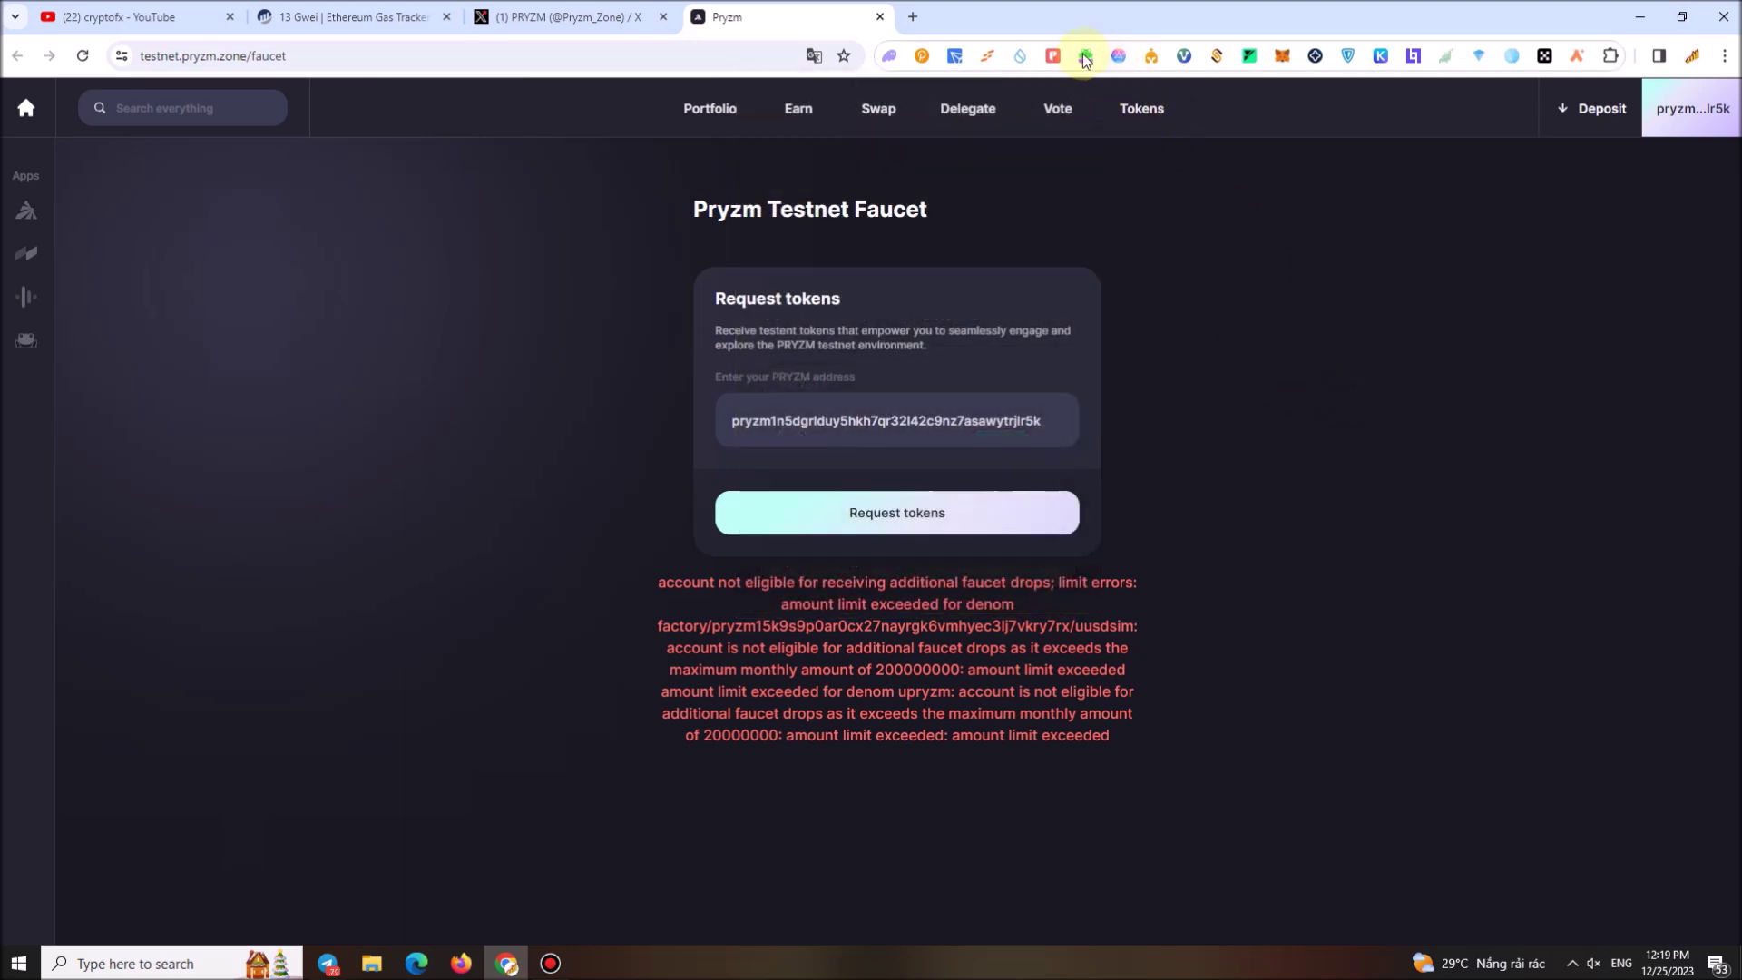
left_click(1085, 56)
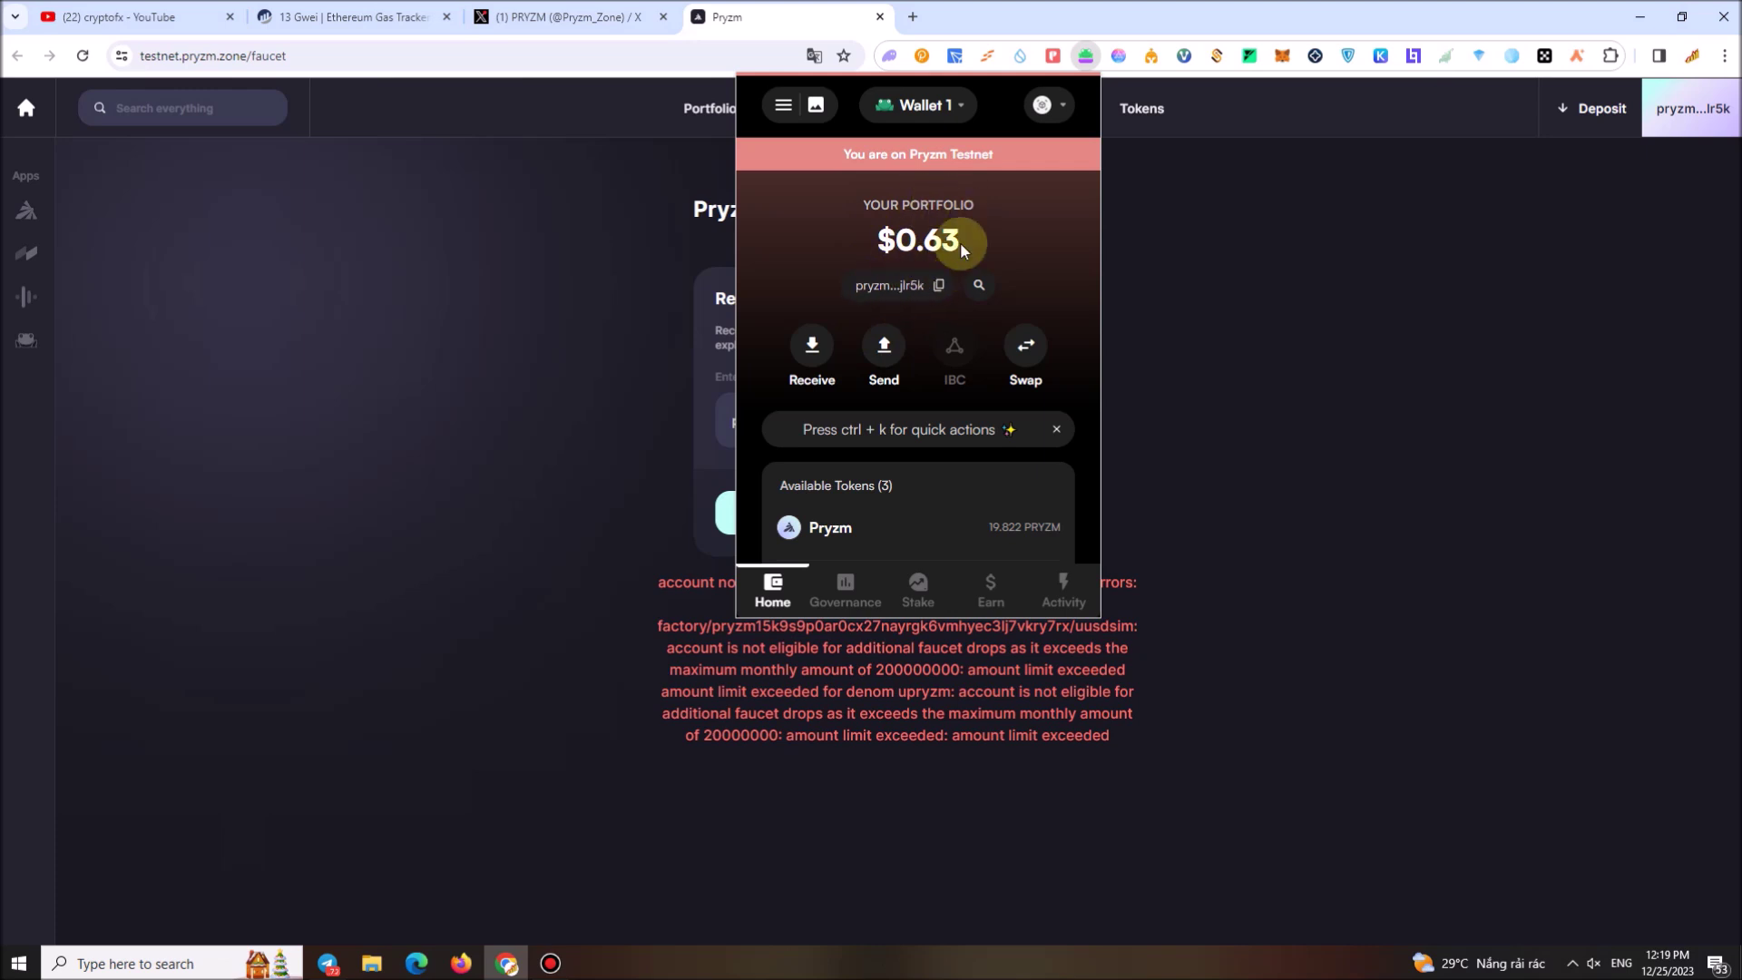
scroll(960, 270, "down", 1)
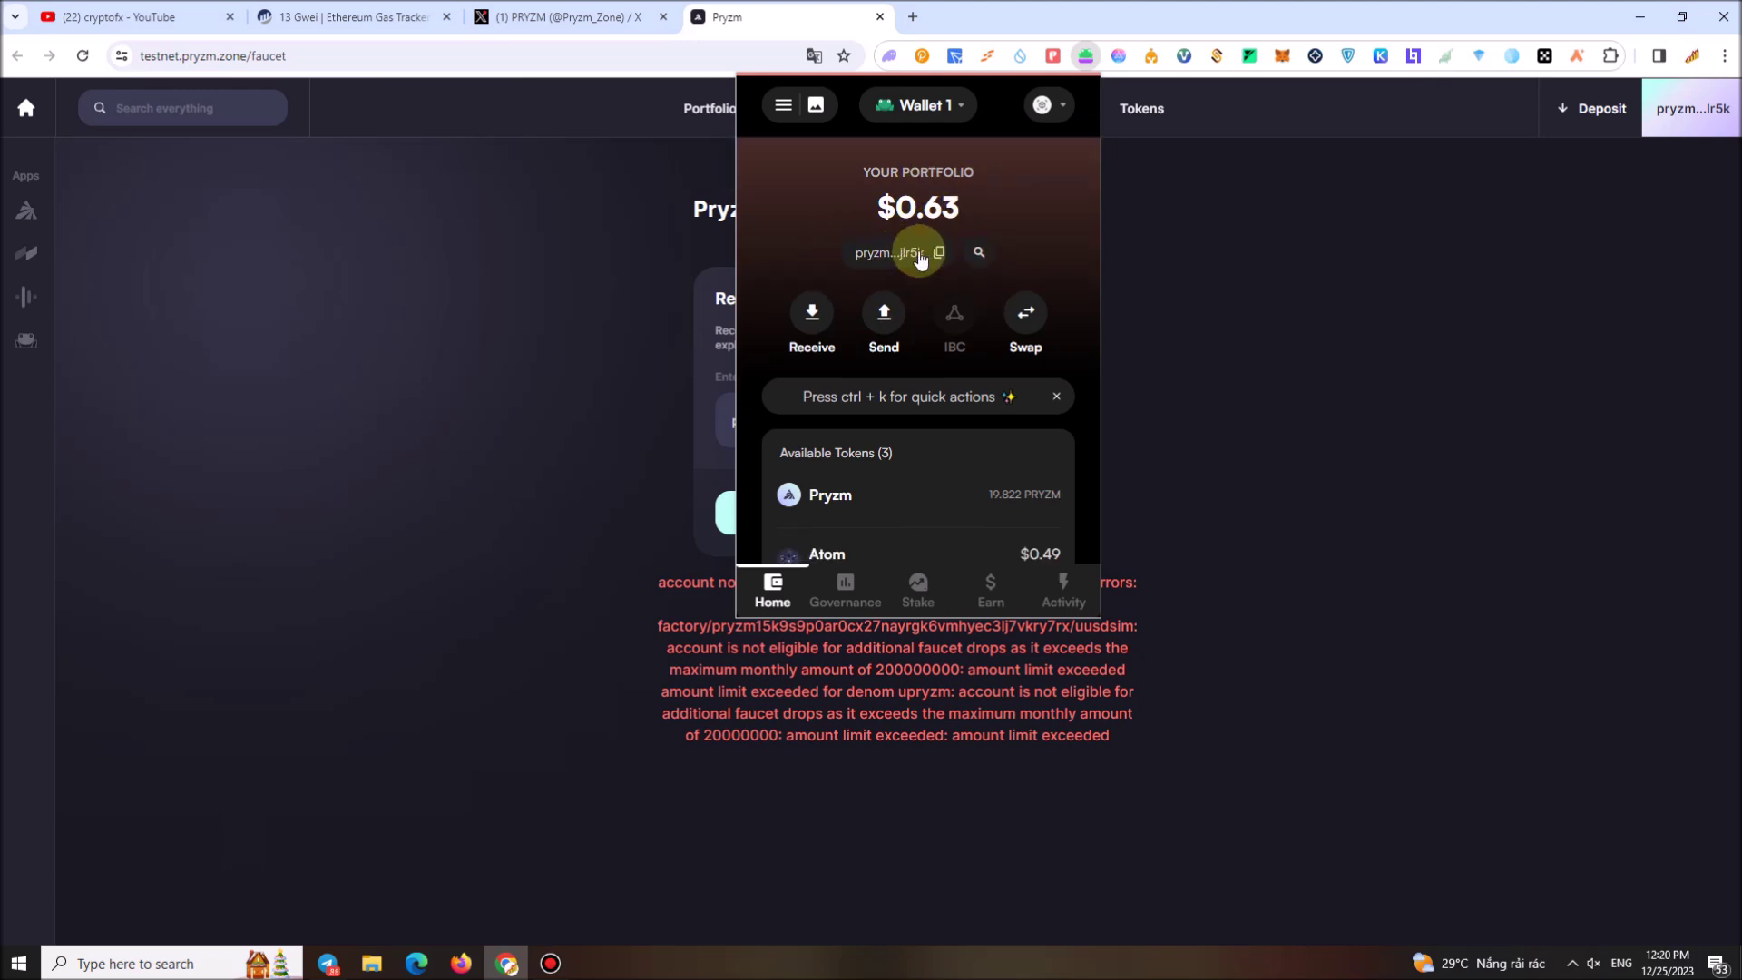
left_click(1391, 354)
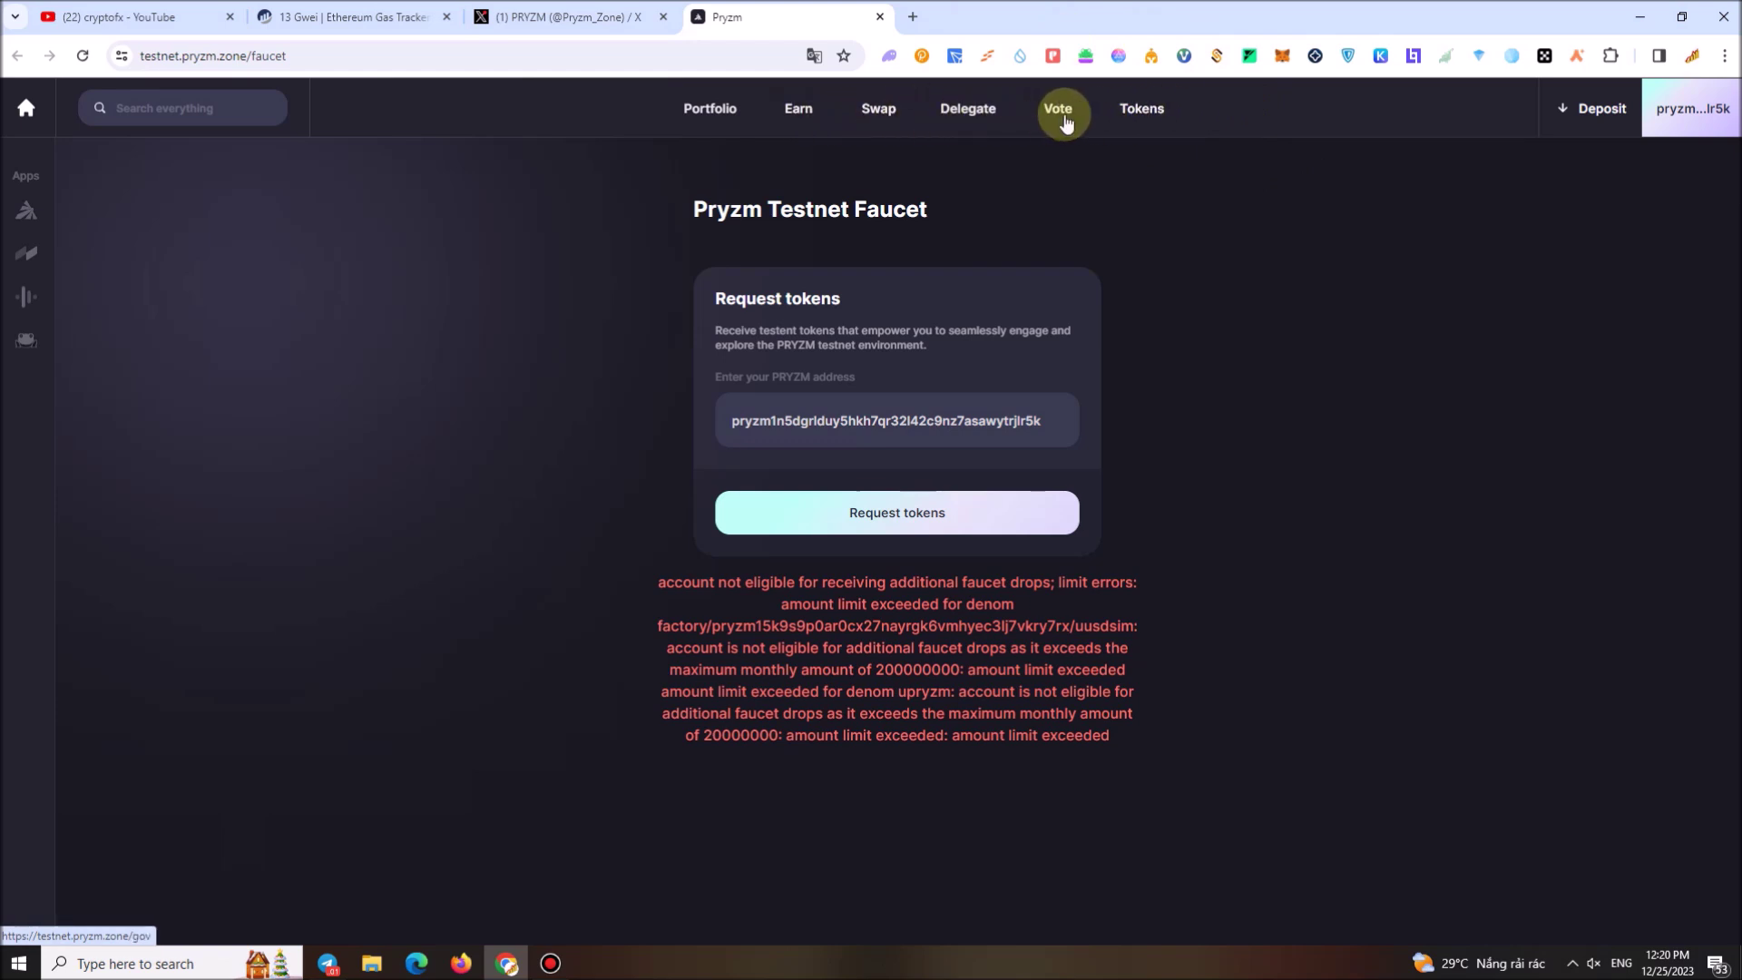
Swap 5 USDC for cLUNA on the Swap page and approve it in Leap
left_click(877, 113)
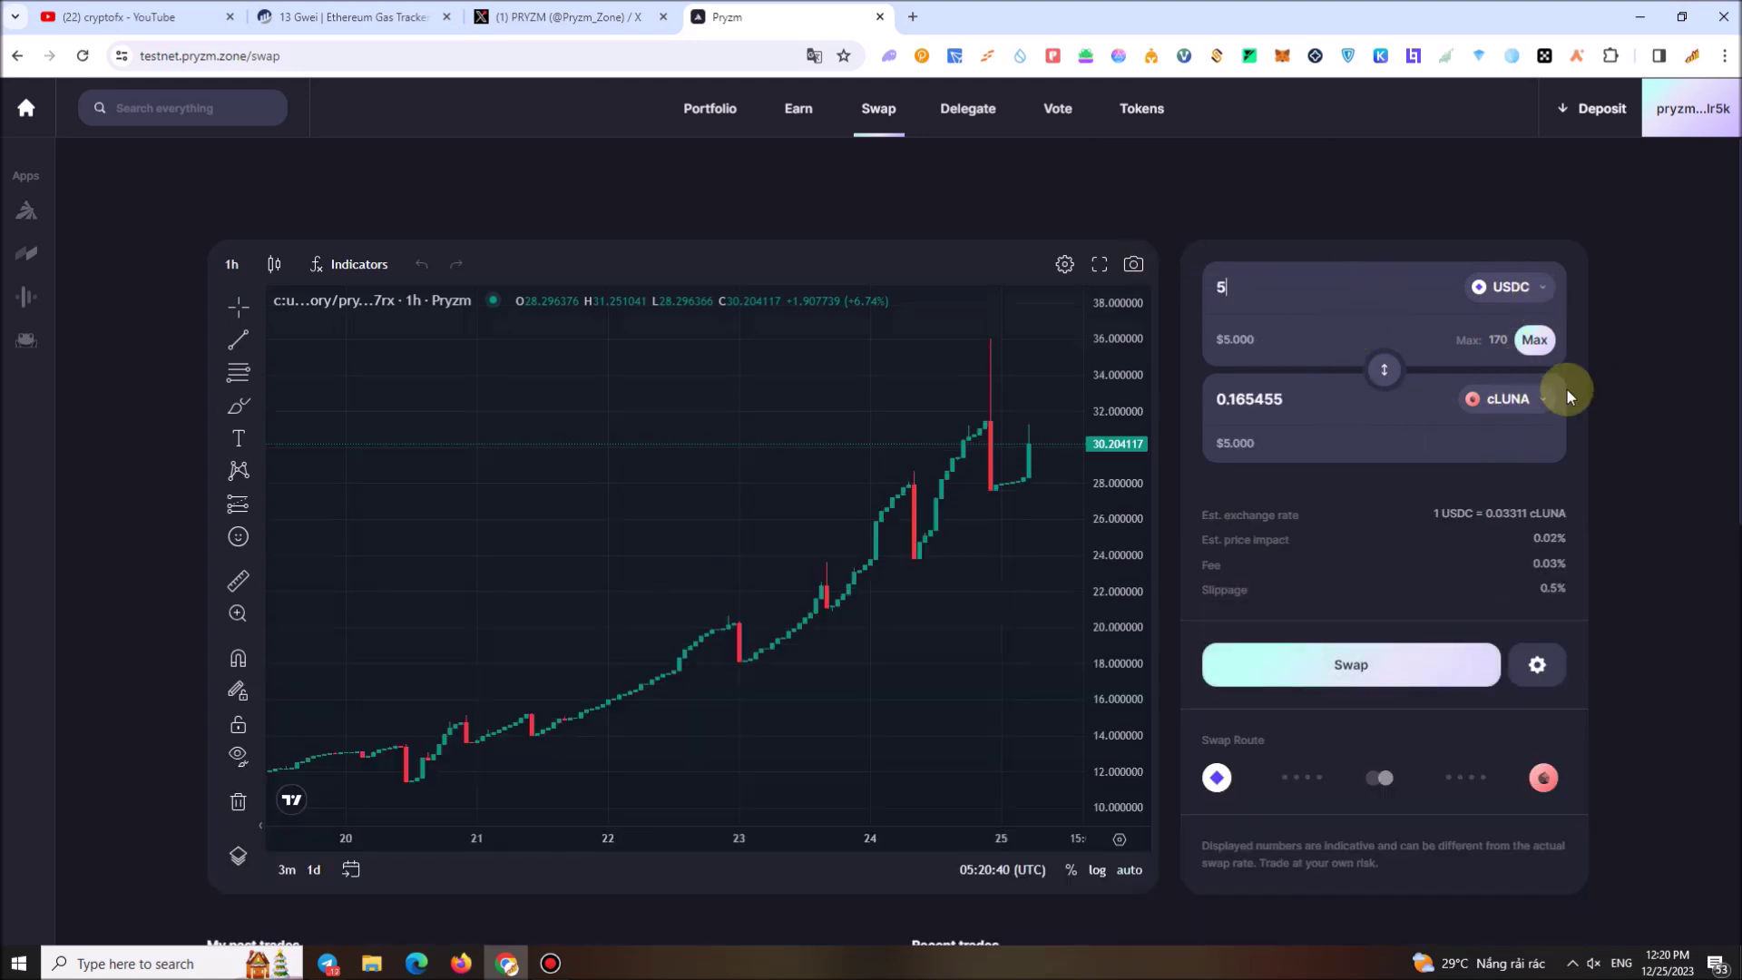
left_click(1352, 665)
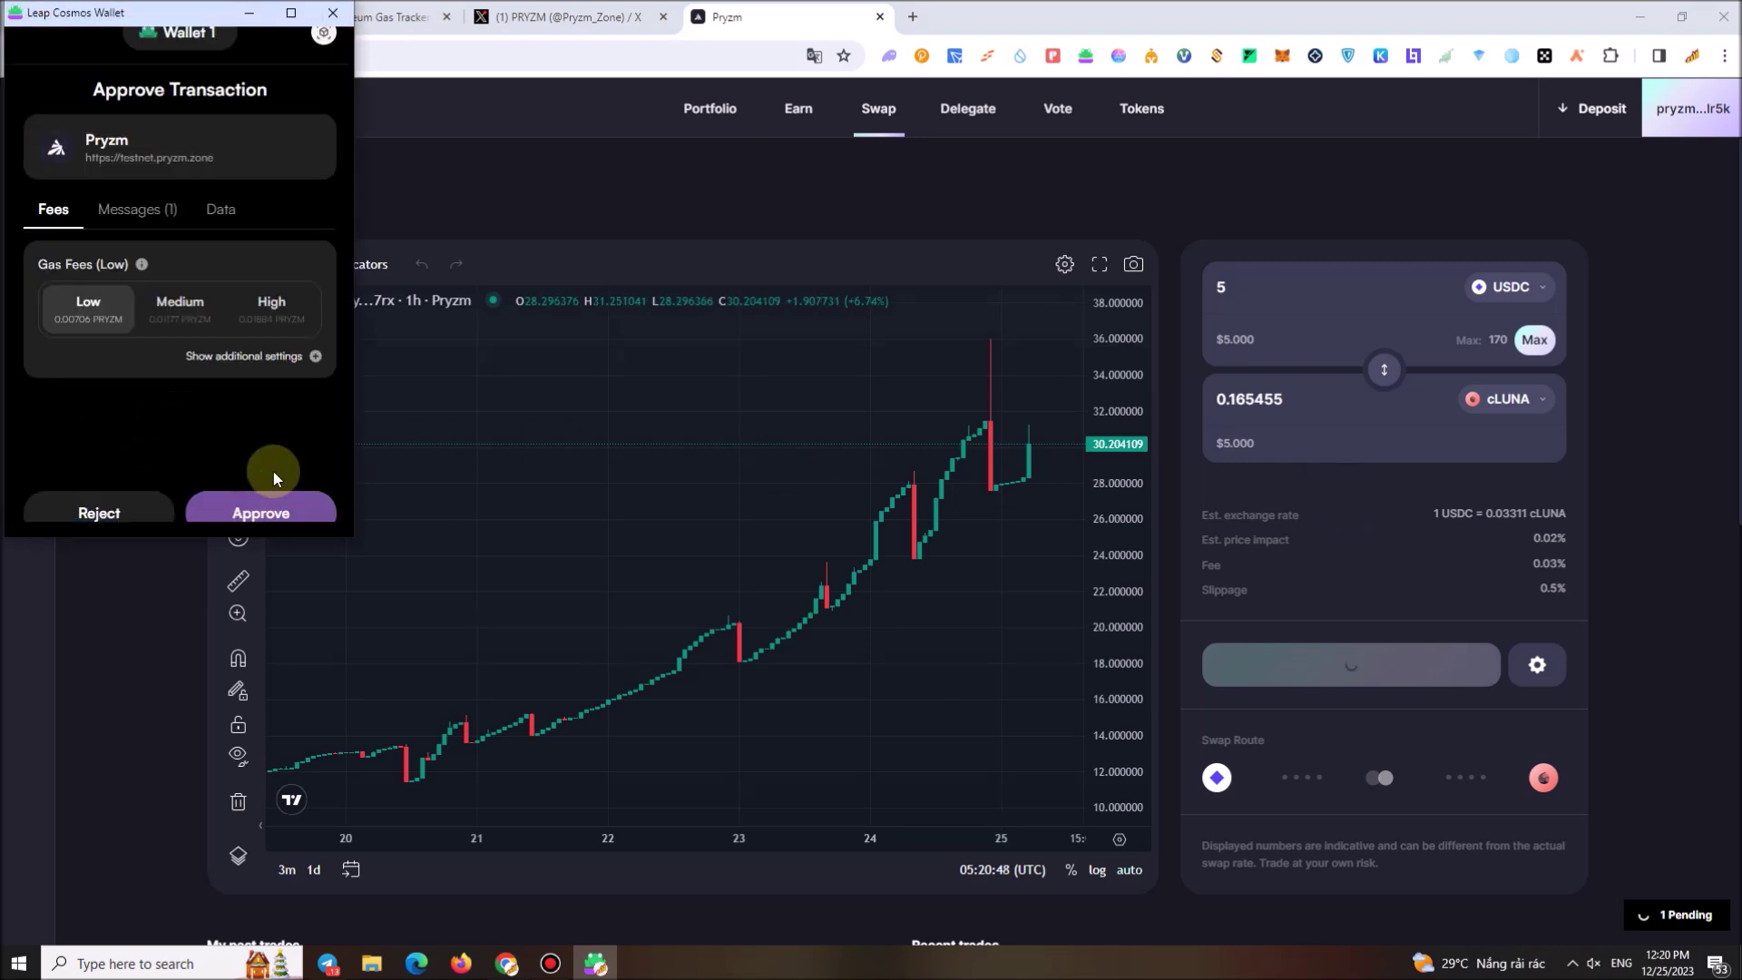
left_click(241, 510)
scroll(798, 542, "down", 2)
scroll(799, 543, "up", 1)
scroll(1397, 543, "up", 2)
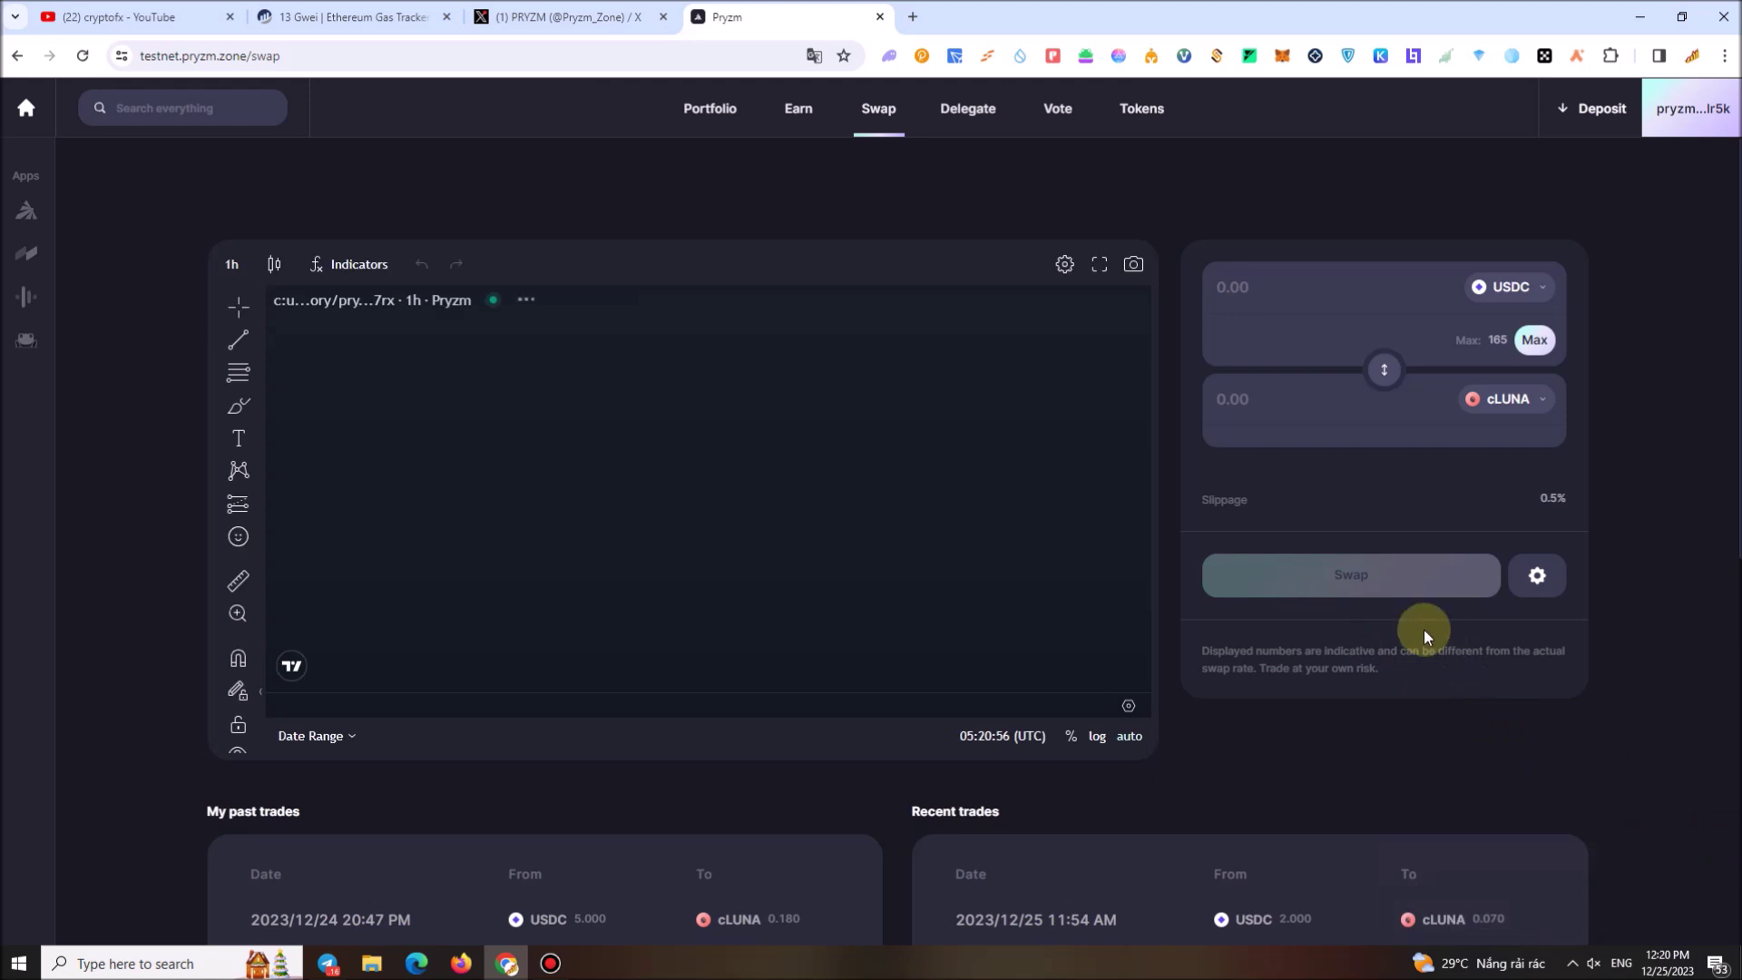
Filter the receive-token list for 'catom' and choose cATOM as the token to receive
left_click(1506, 399)
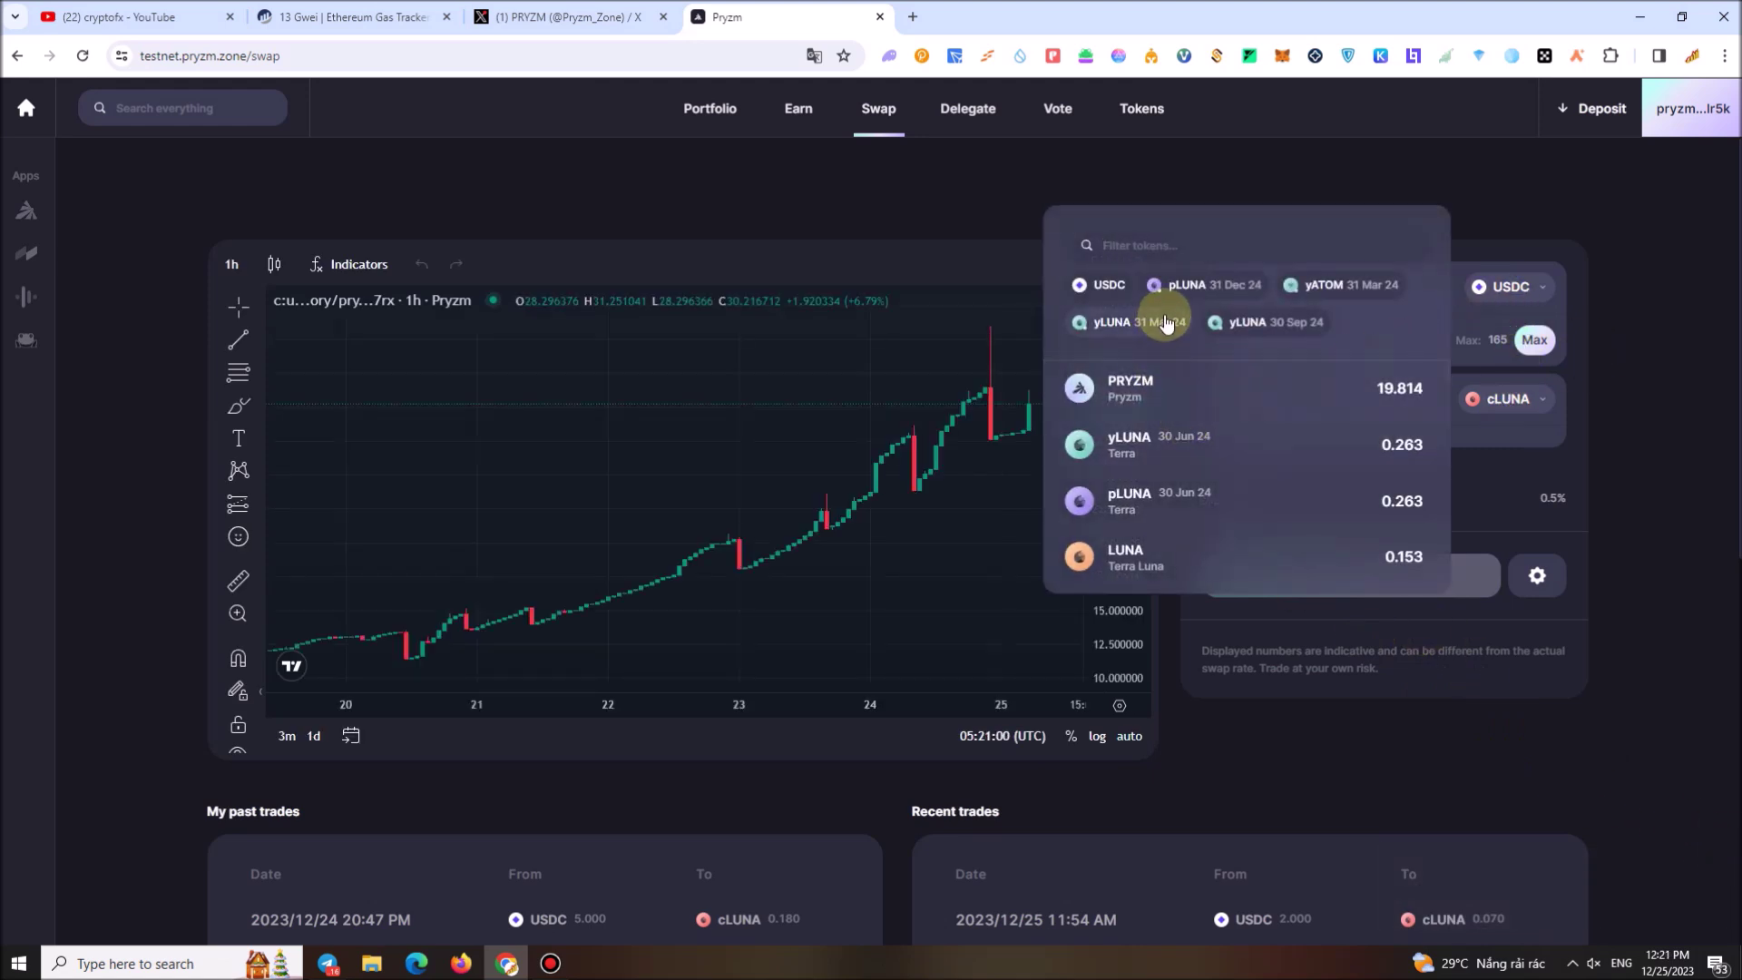
type("cdot")
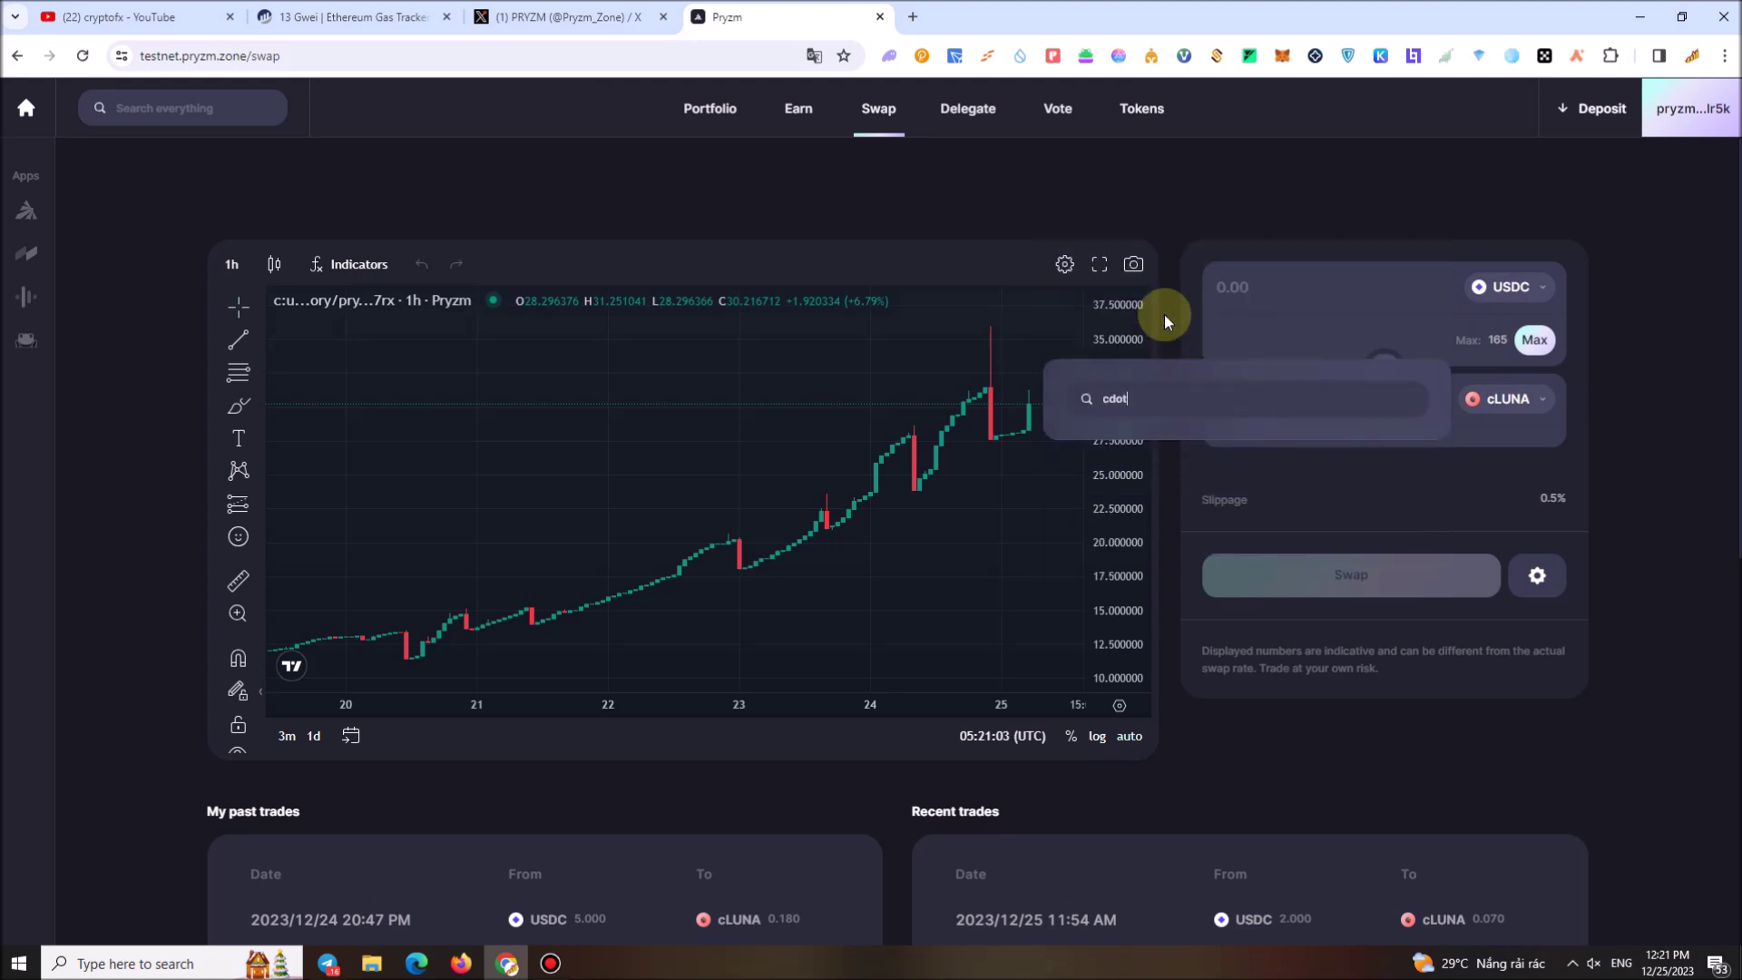
key("BackSpace")
key("BackSpace")
key("BackSpace")
key("BackSpace")
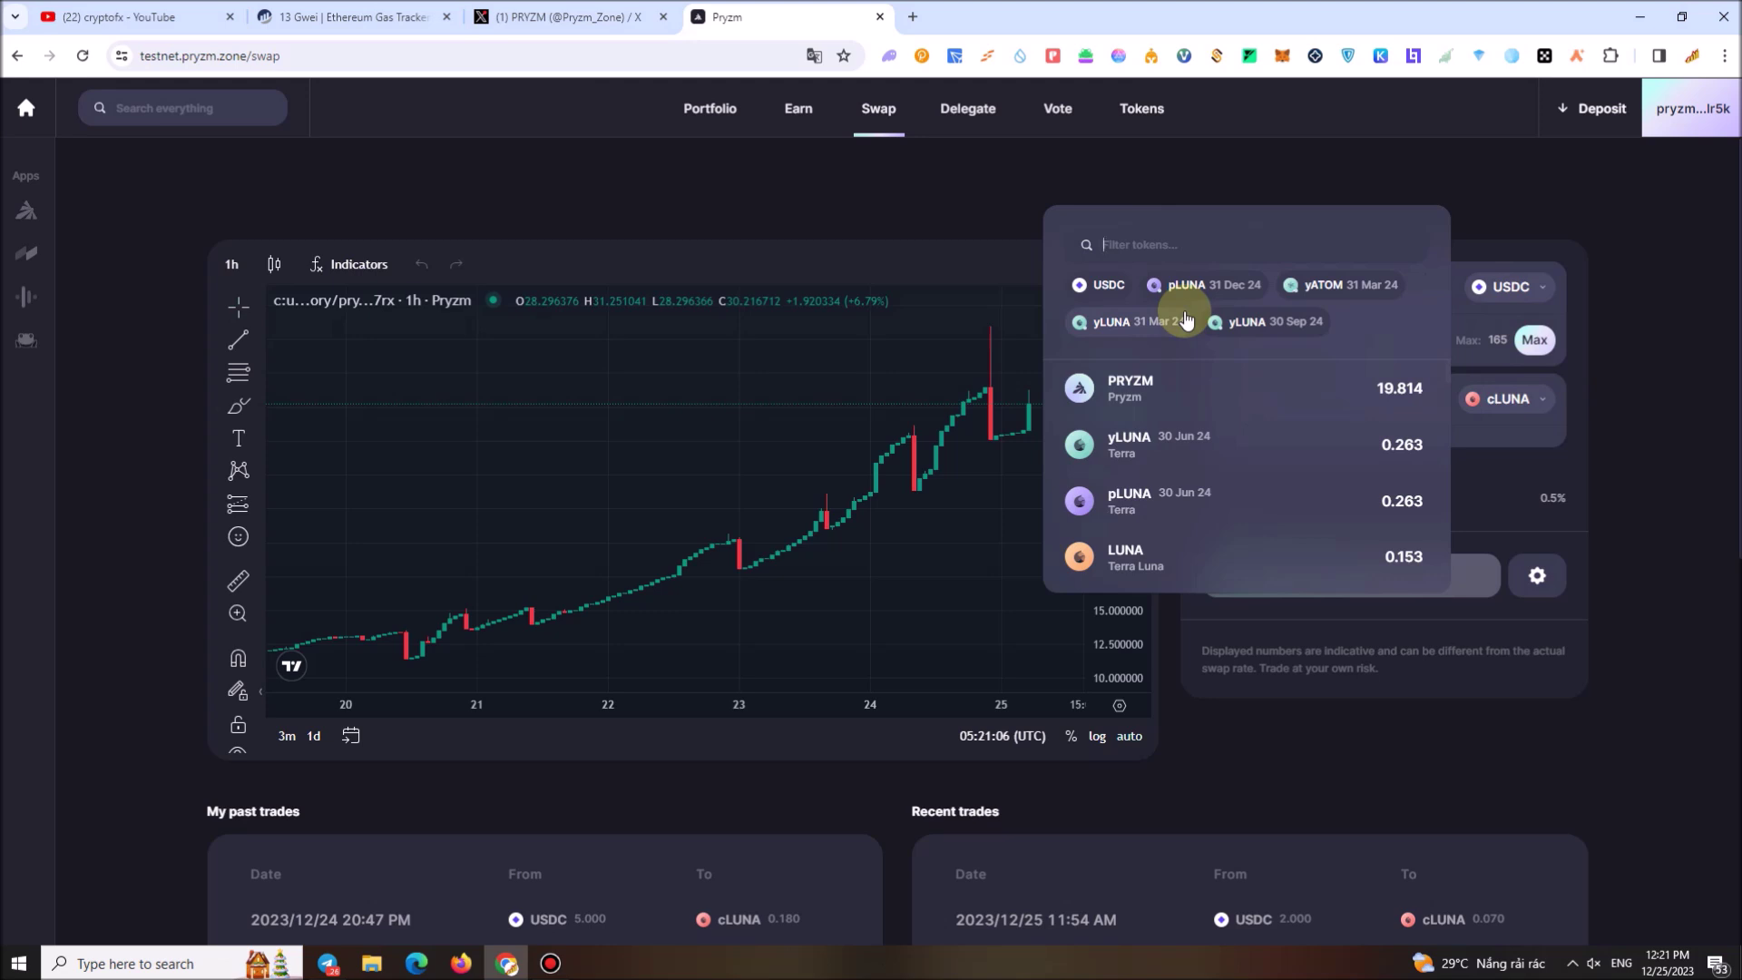
type("catom")
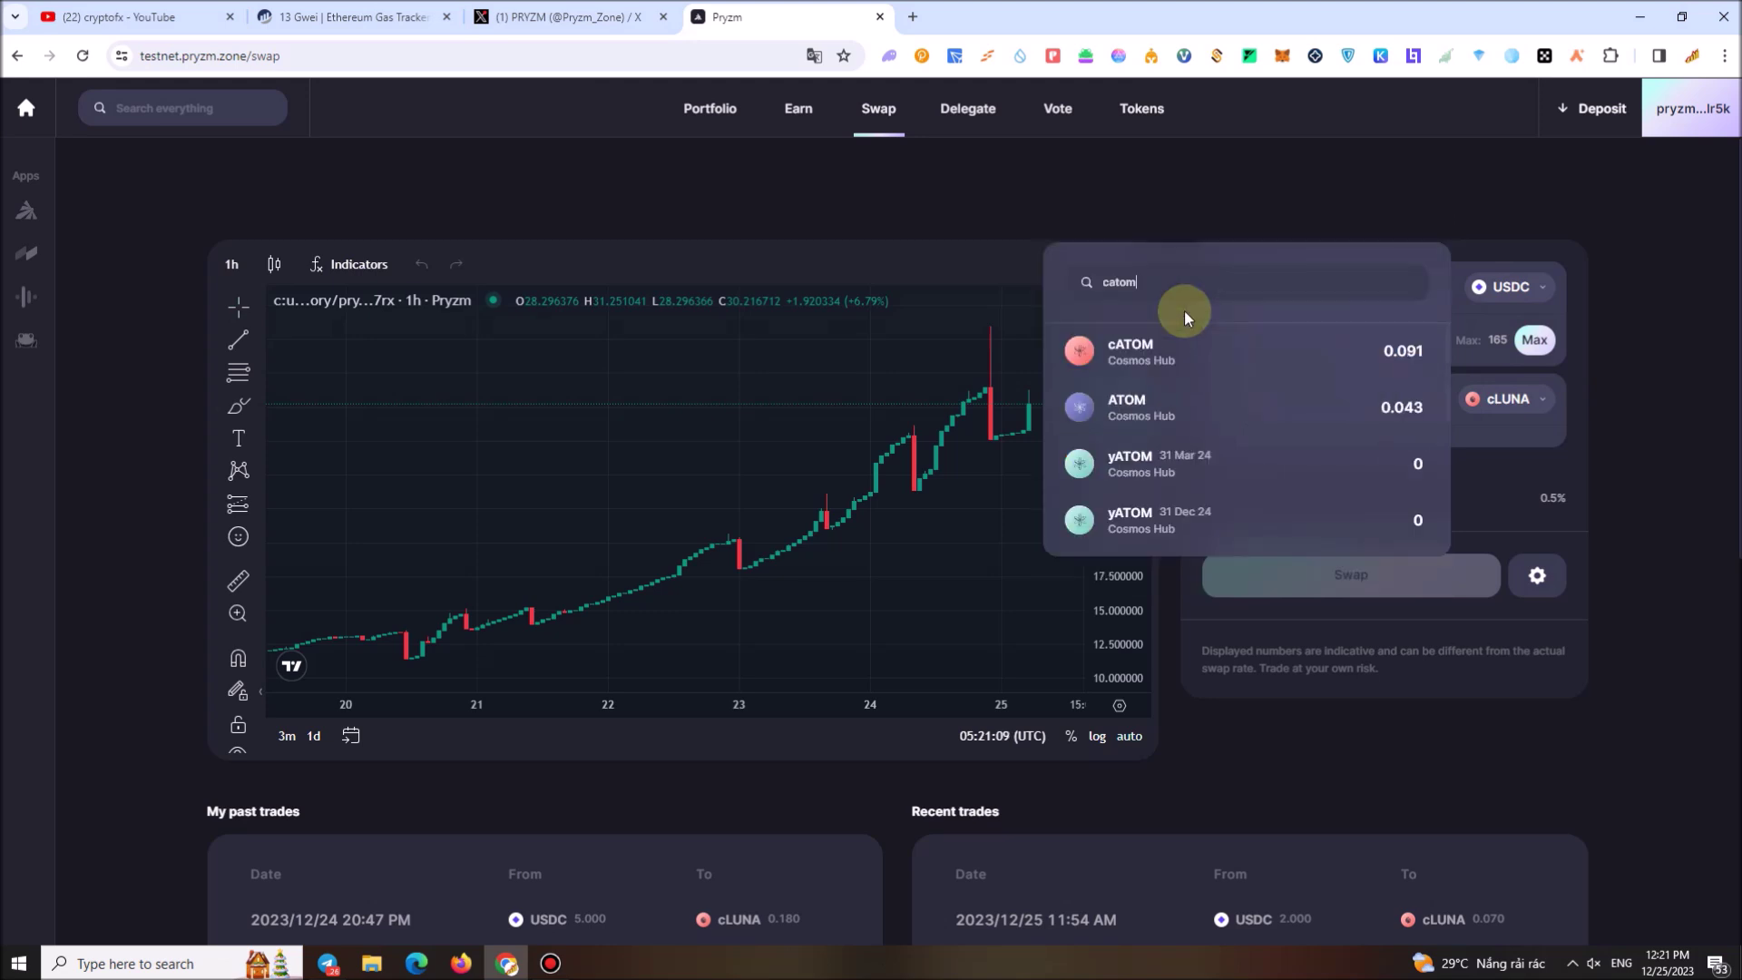
left_click(1169, 352)
Swap 10 USDC for cATOM and approve the transaction in Leap Wallet
left_click(1296, 279)
type("10")
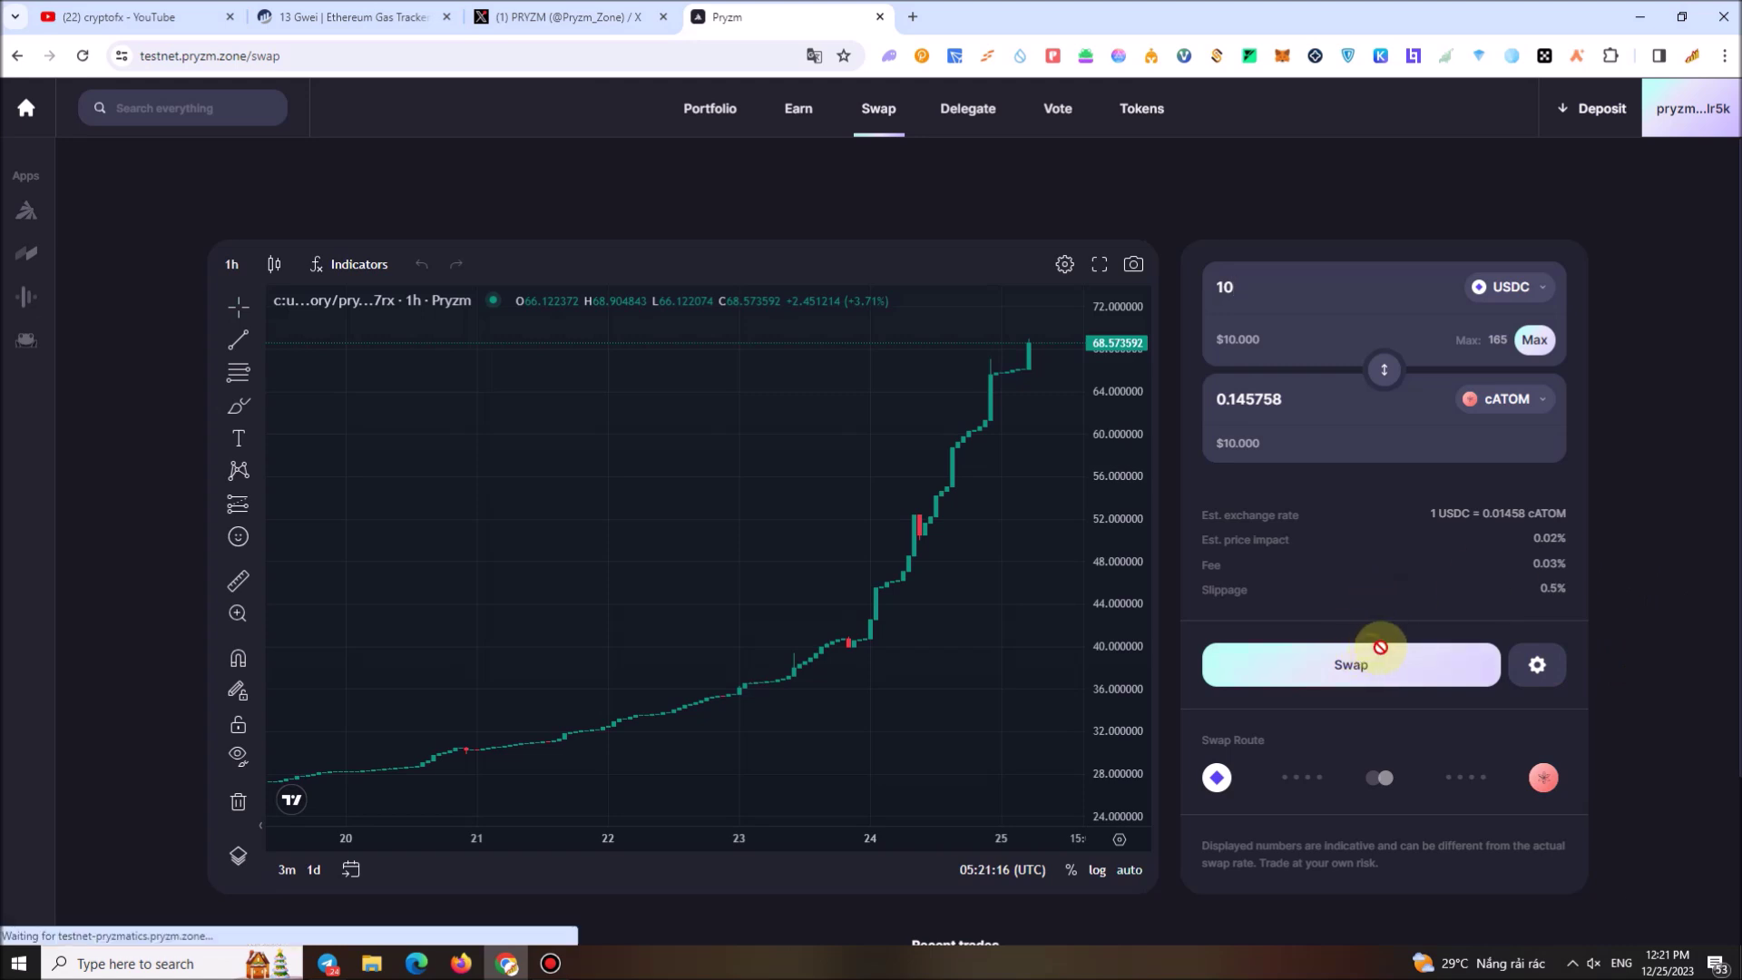
left_click(1375, 662)
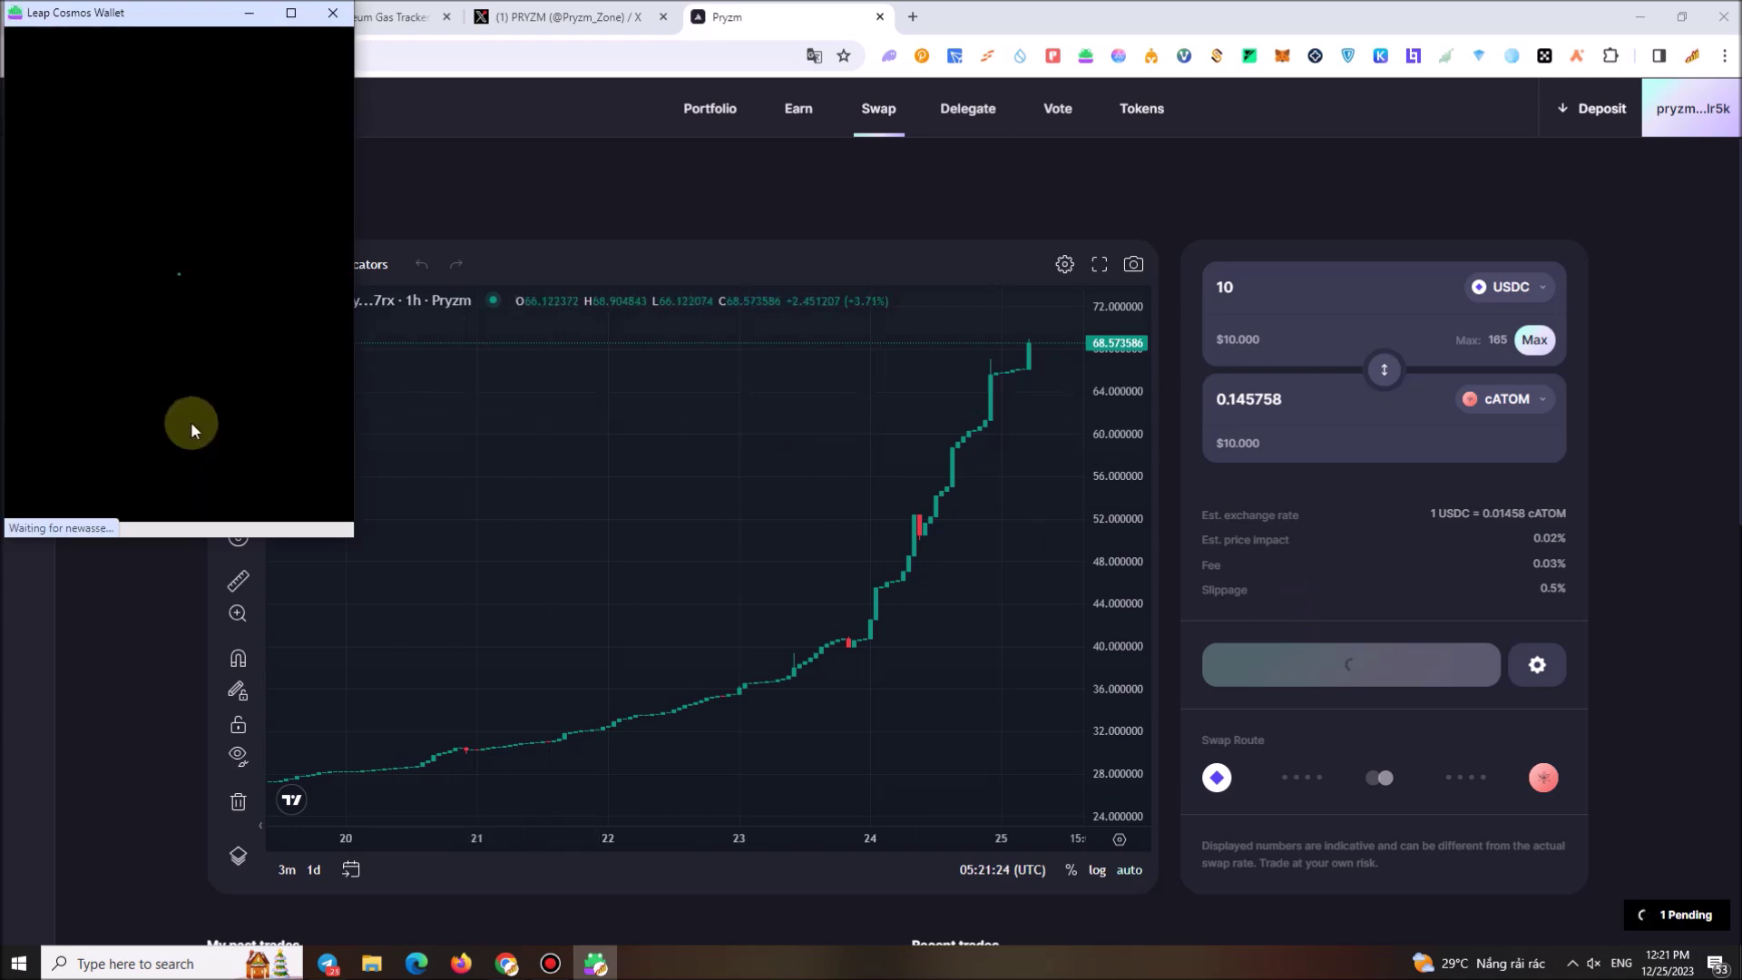
left_click(254, 490)
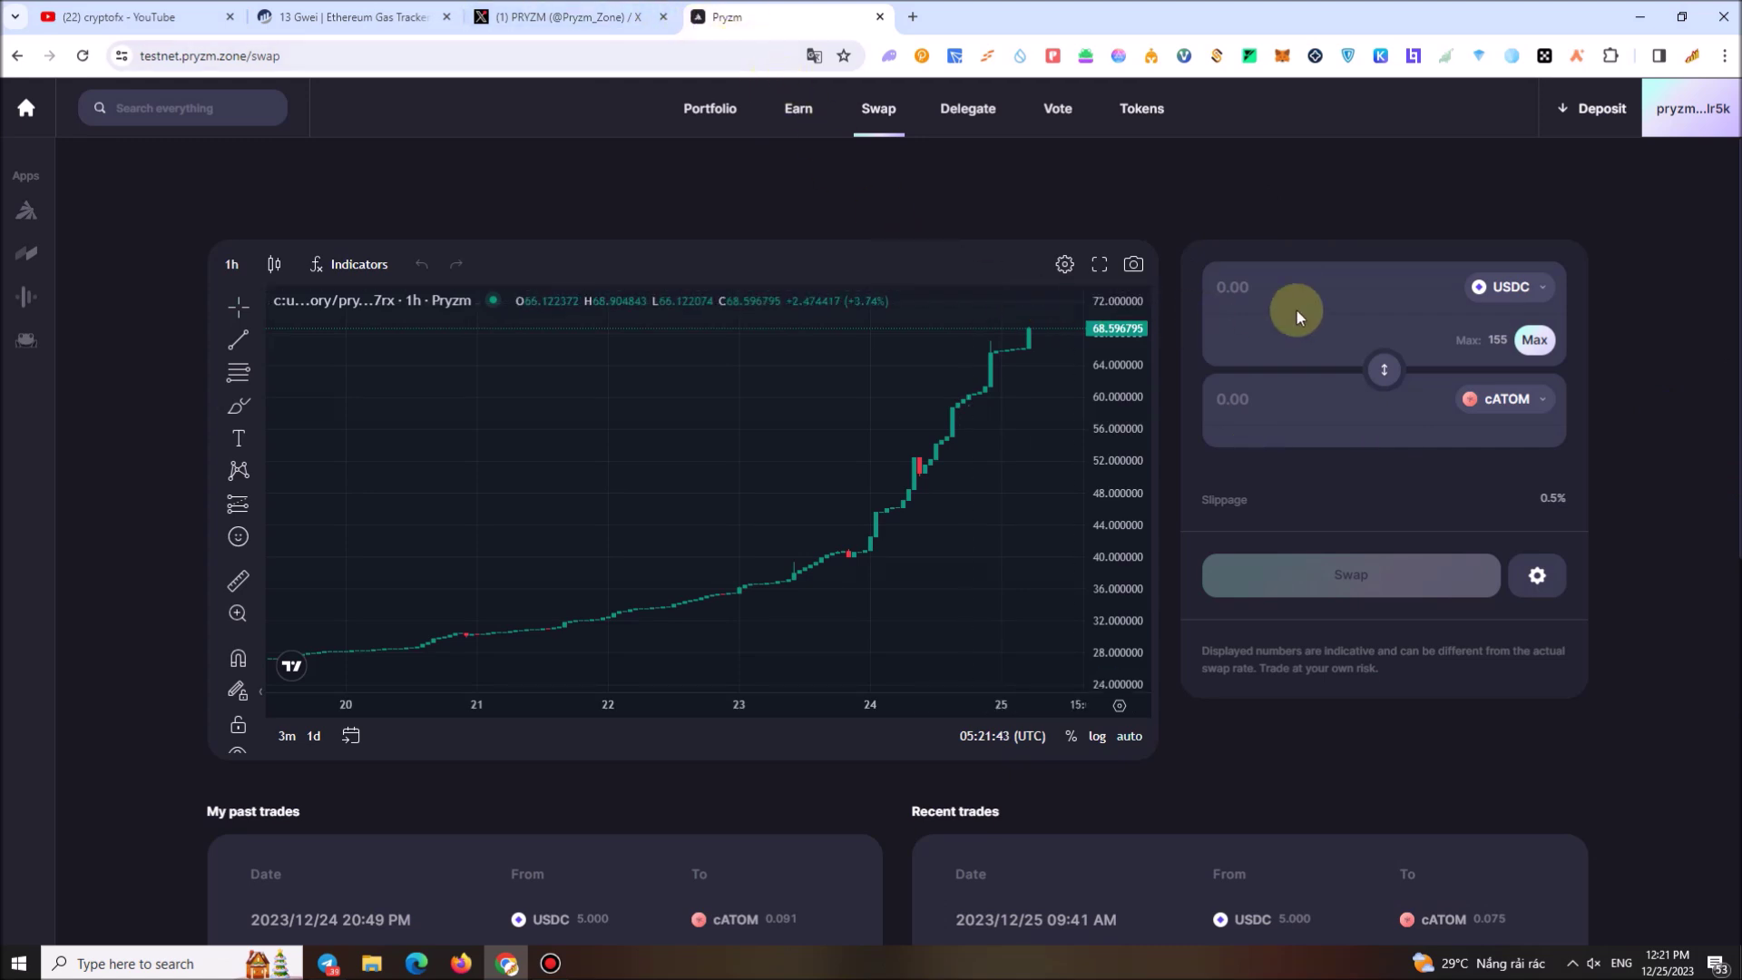
On the Earn refract rates, pick the cATOM 31 Mar 24 PT row to swap into pATOM
left_click(808, 112)
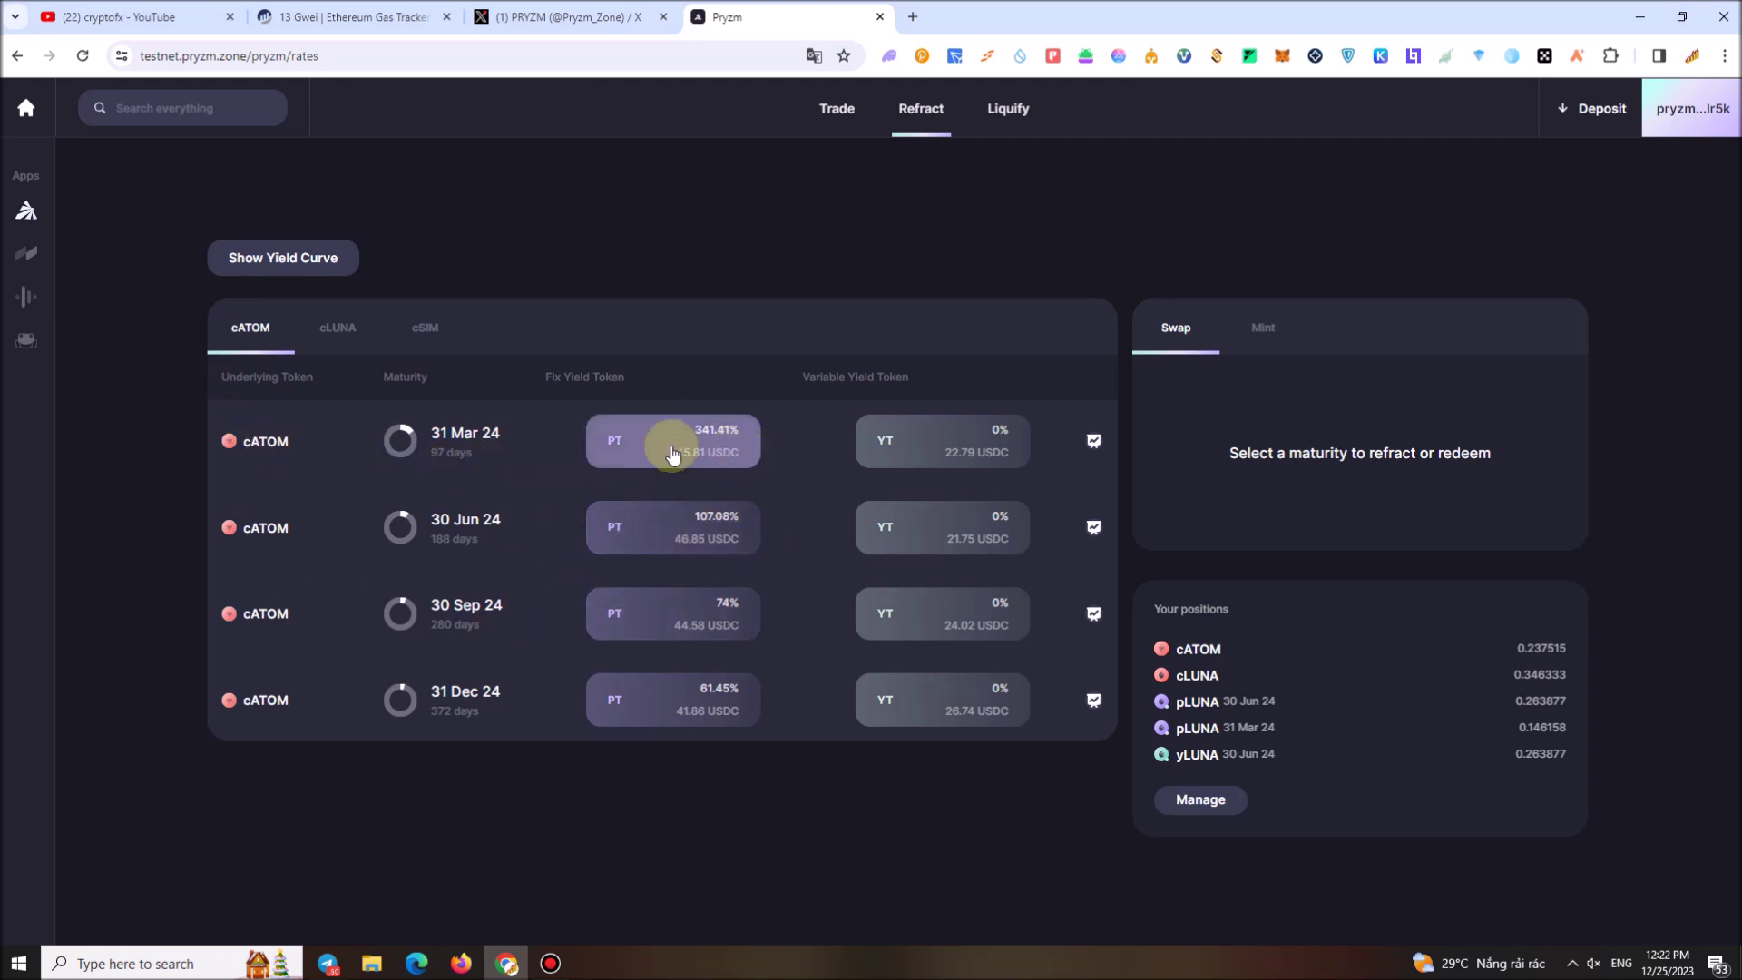
left_click_drag(431, 434, 501, 435)
left_click(461, 434)
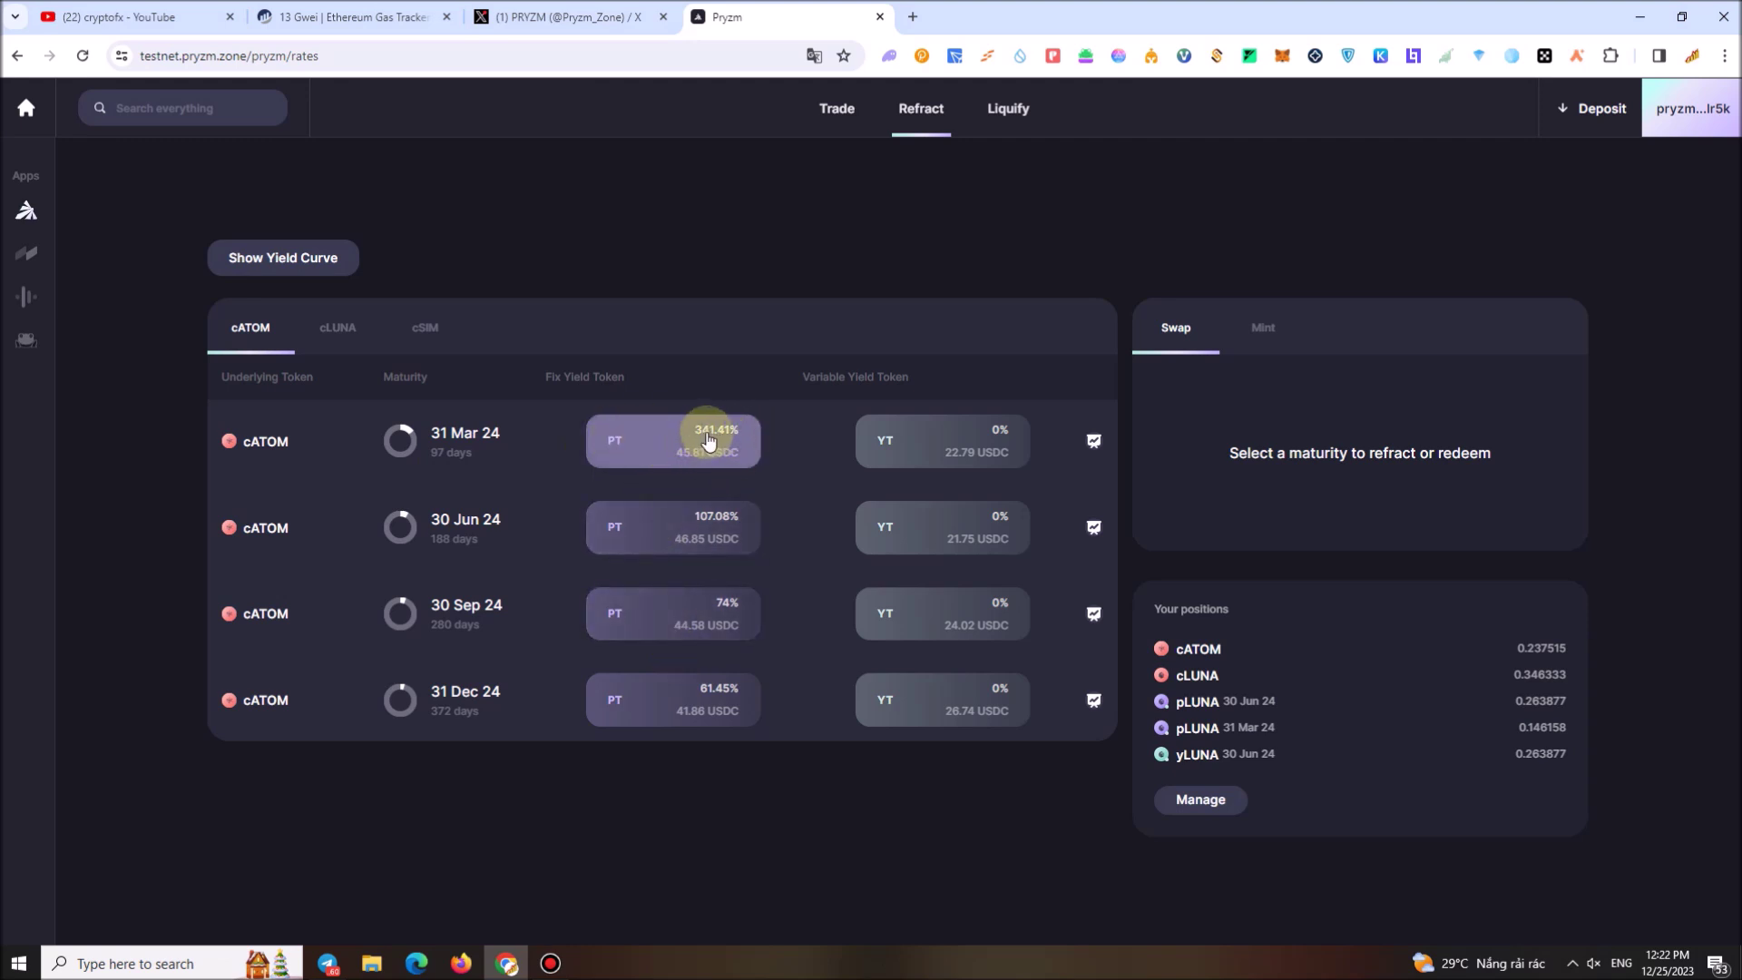
left_click(643, 441)
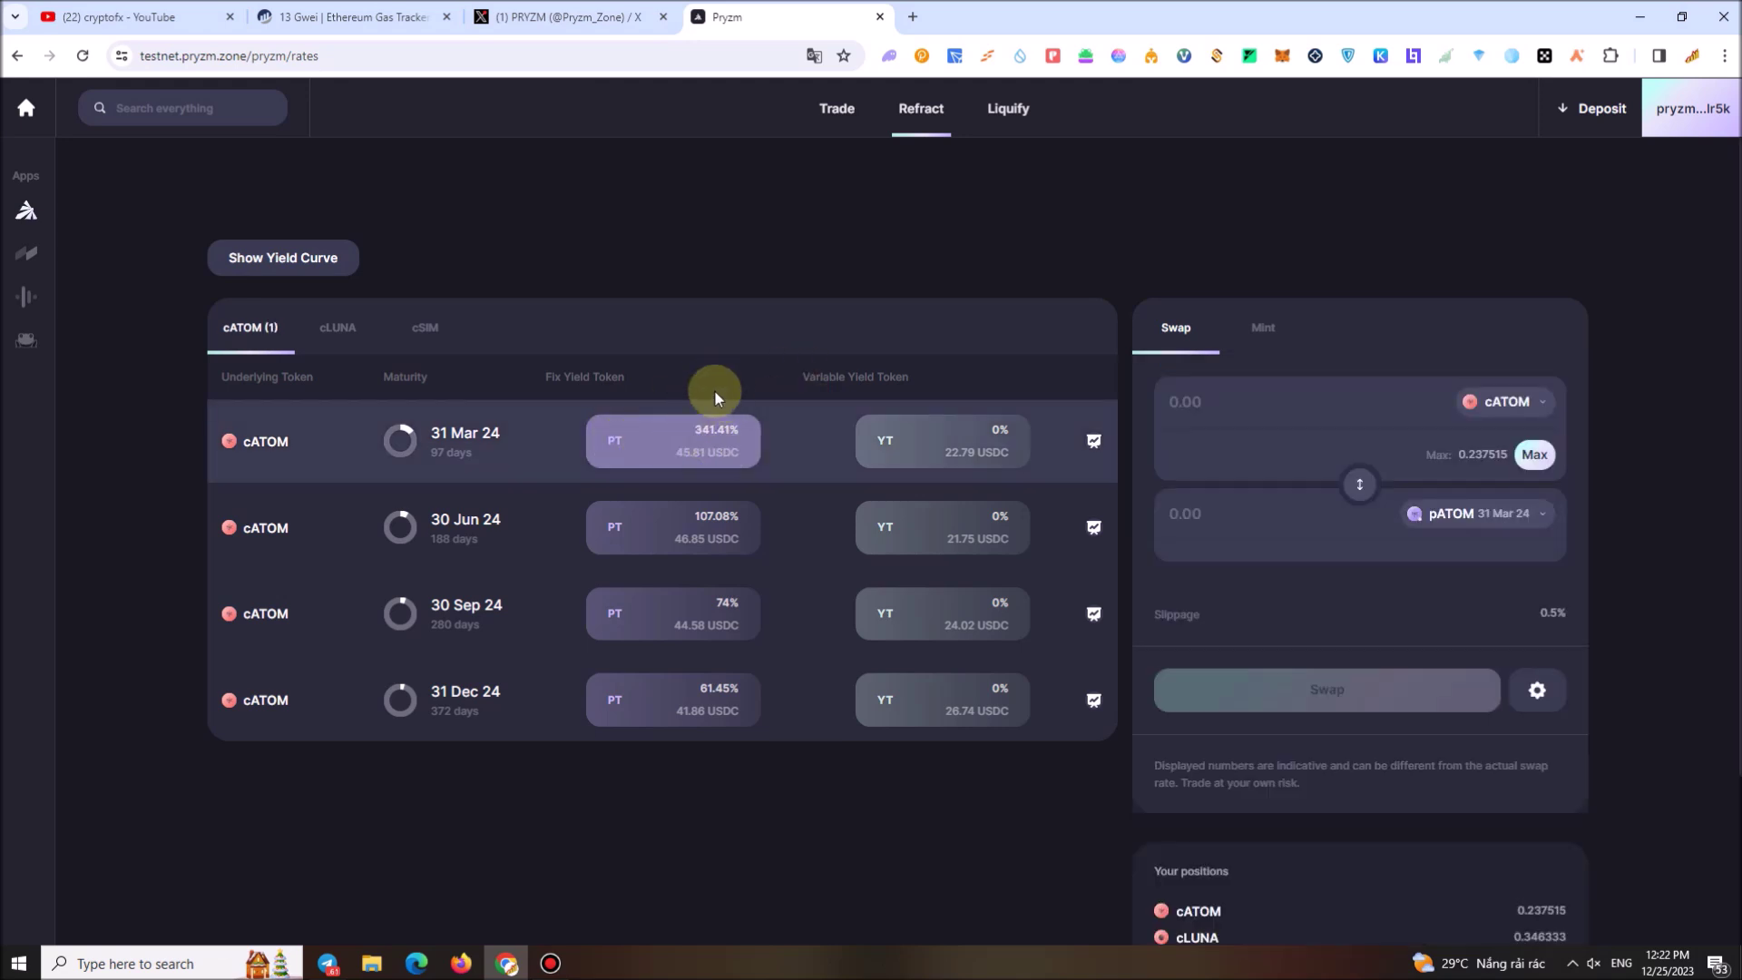
Try swapping the full cATOM balance, then reject that transaction in Leap Wallet
left_click(1534, 453)
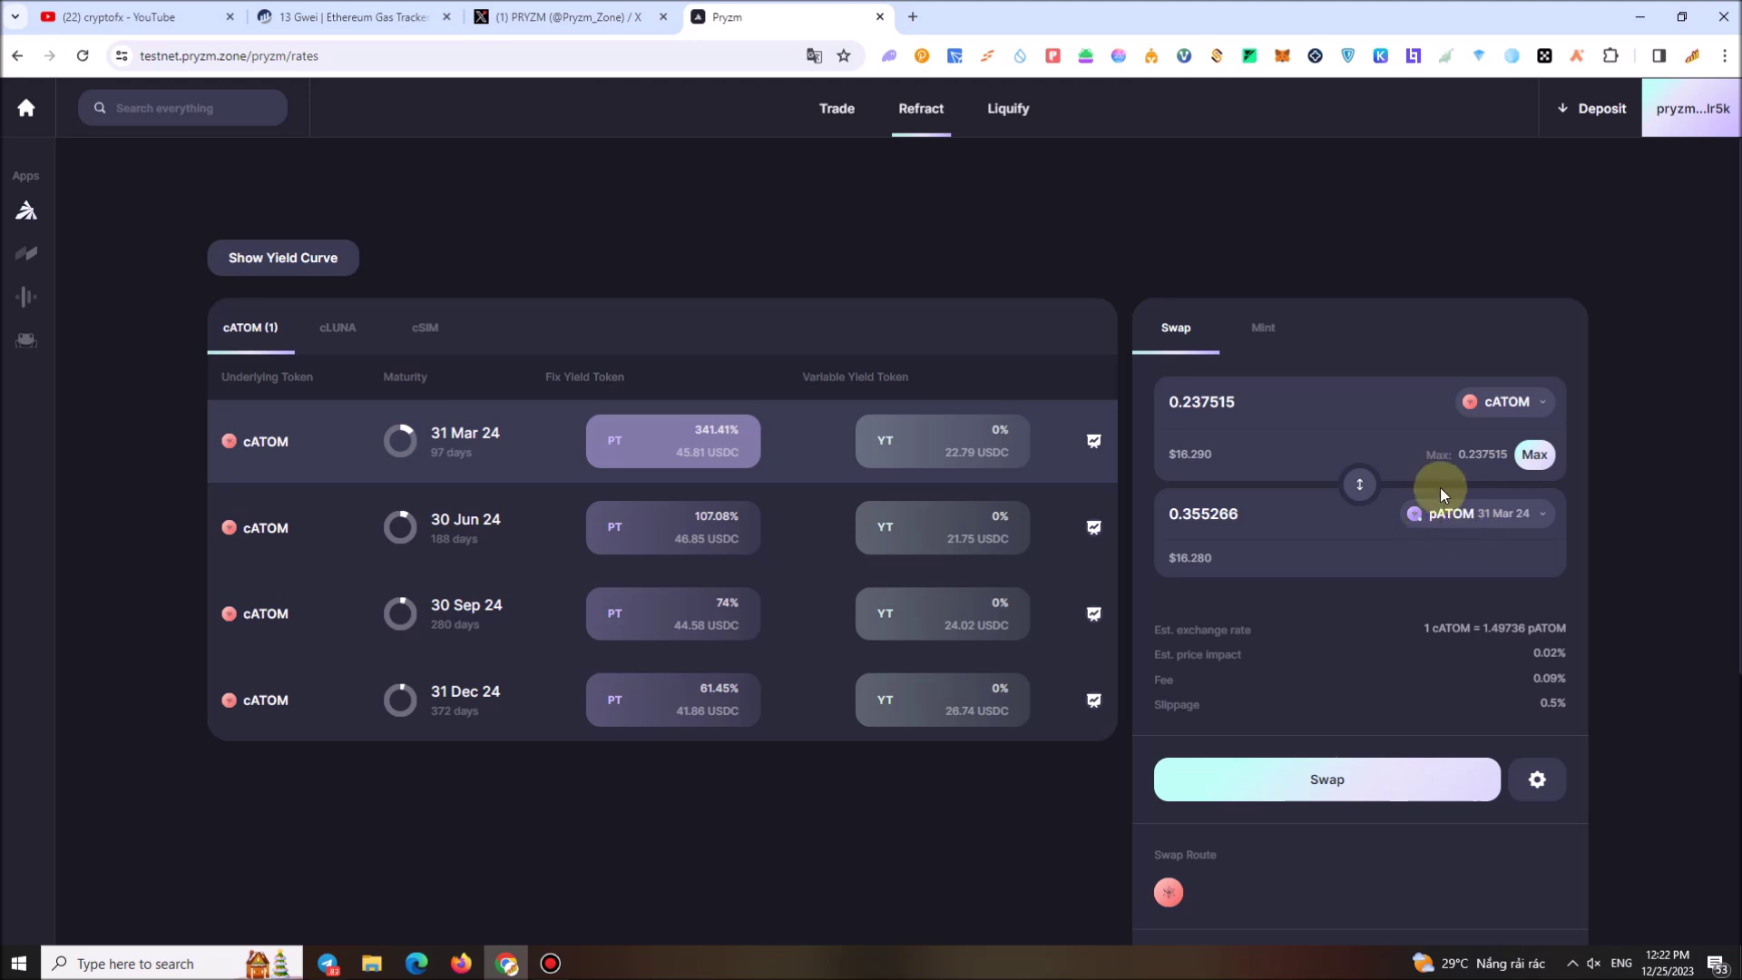
left_click(1363, 786)
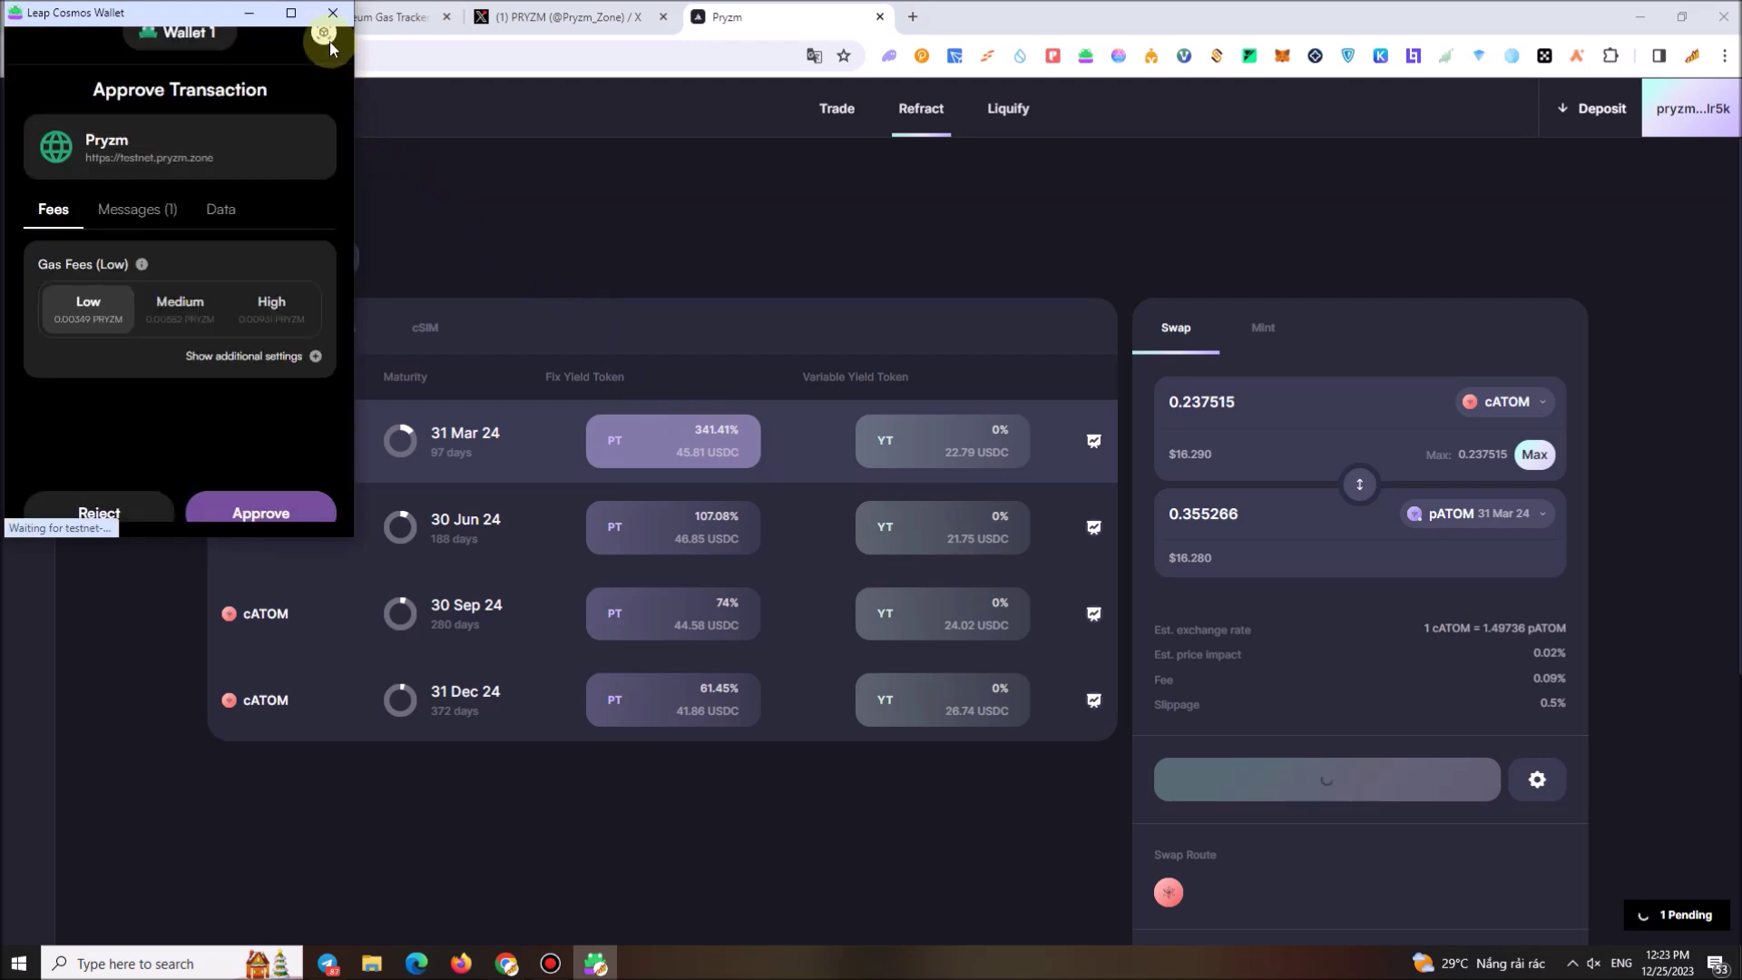
scroll(263, 392, "down", 1)
left_click(122, 493)
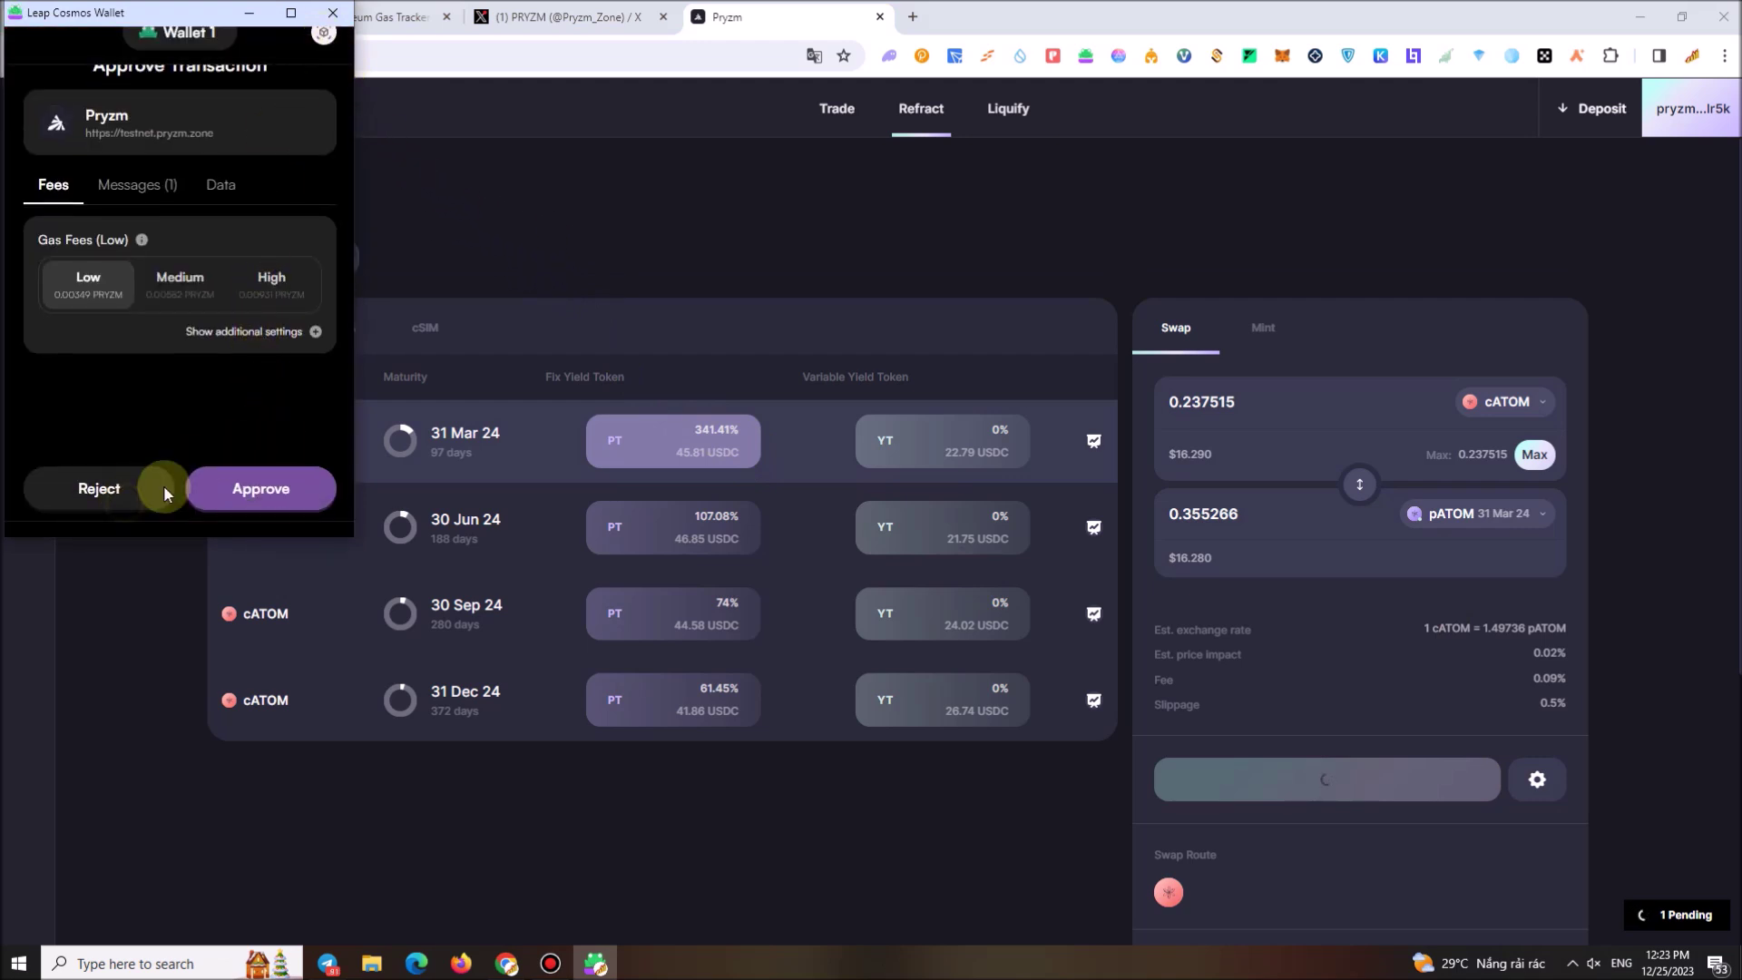
Swap 0.1 cATOM for 31 Mar 24 pATOM, approve it, and switch to the Mint form
left_click_drag(1236, 411, 1115, 412)
type("0.1")
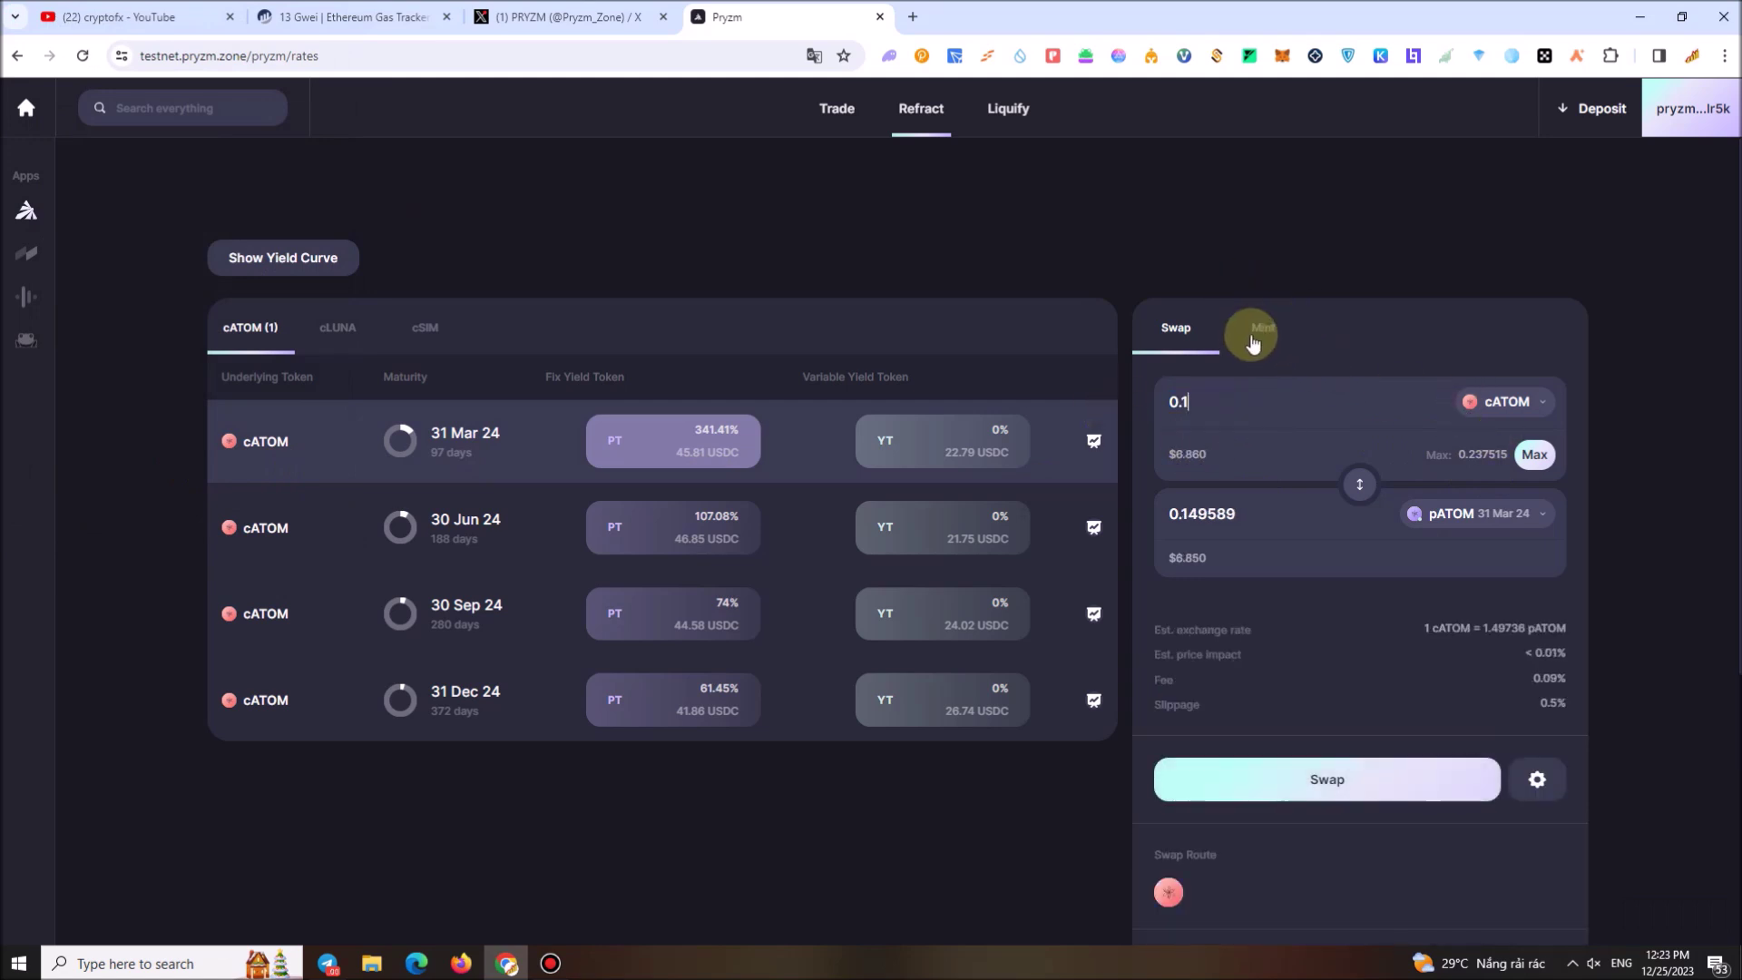
left_click(1369, 795)
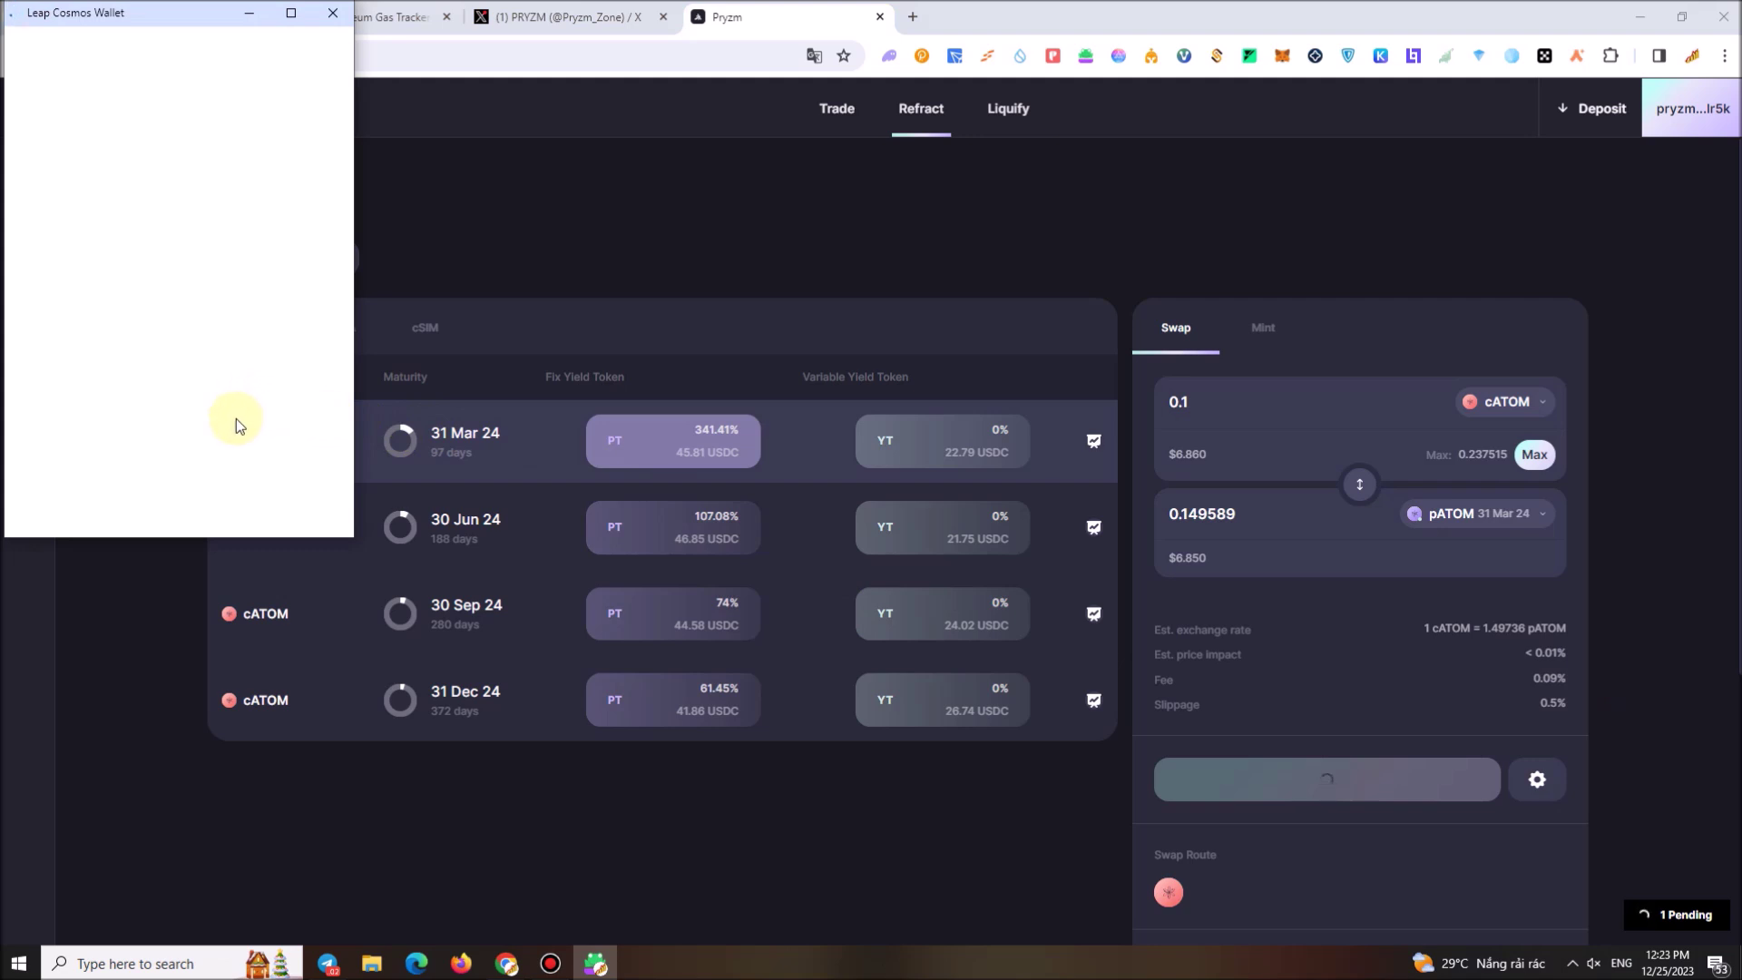
left_click(278, 513)
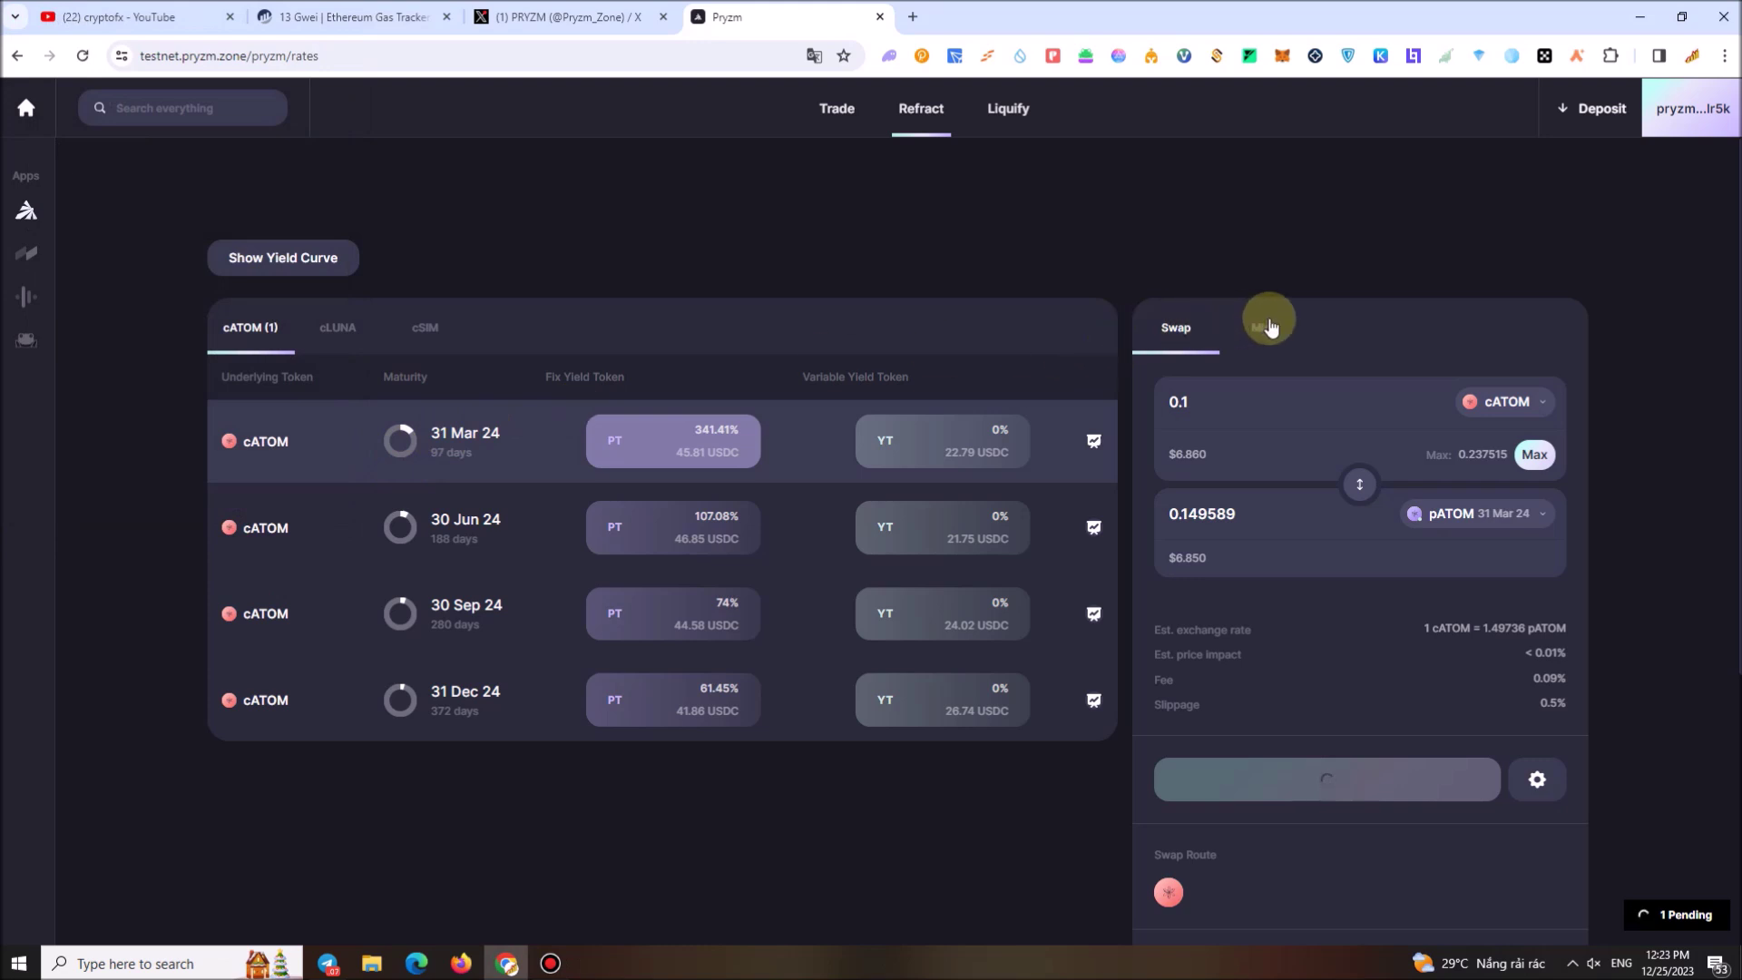
left_click(1269, 329)
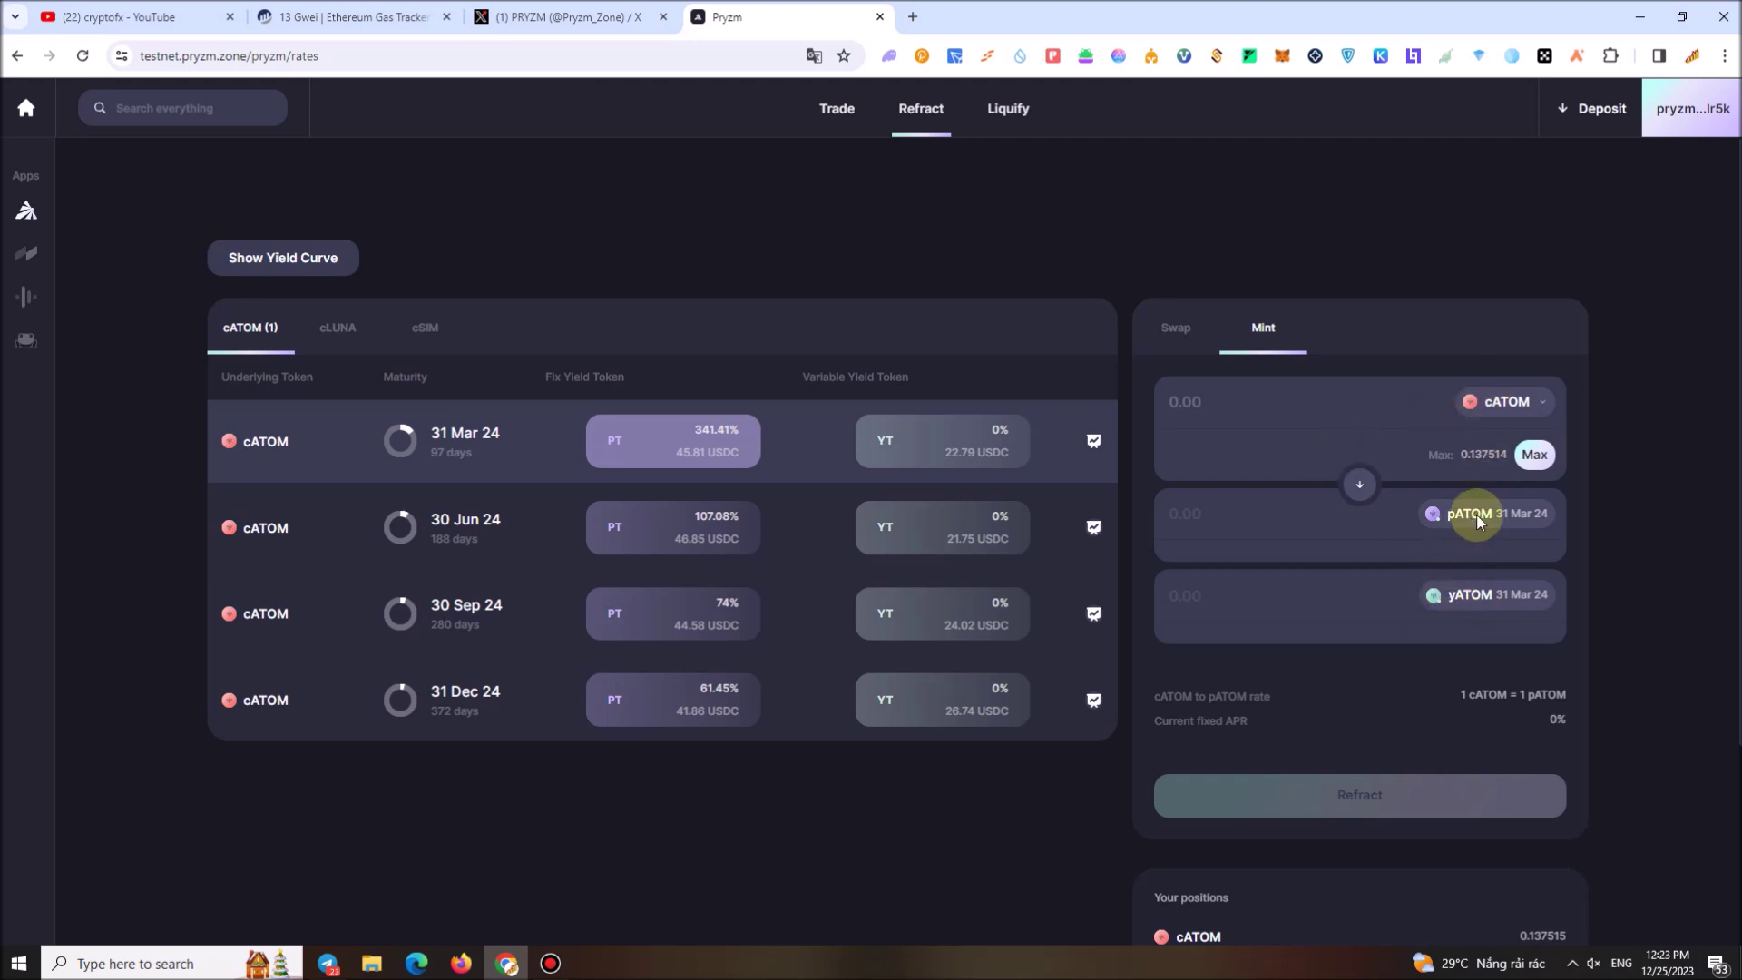
Refract the whole cATOM balance into 31 Mar 24 pATOM, approve it, and view cLUNA maturities
left_click(1534, 455)
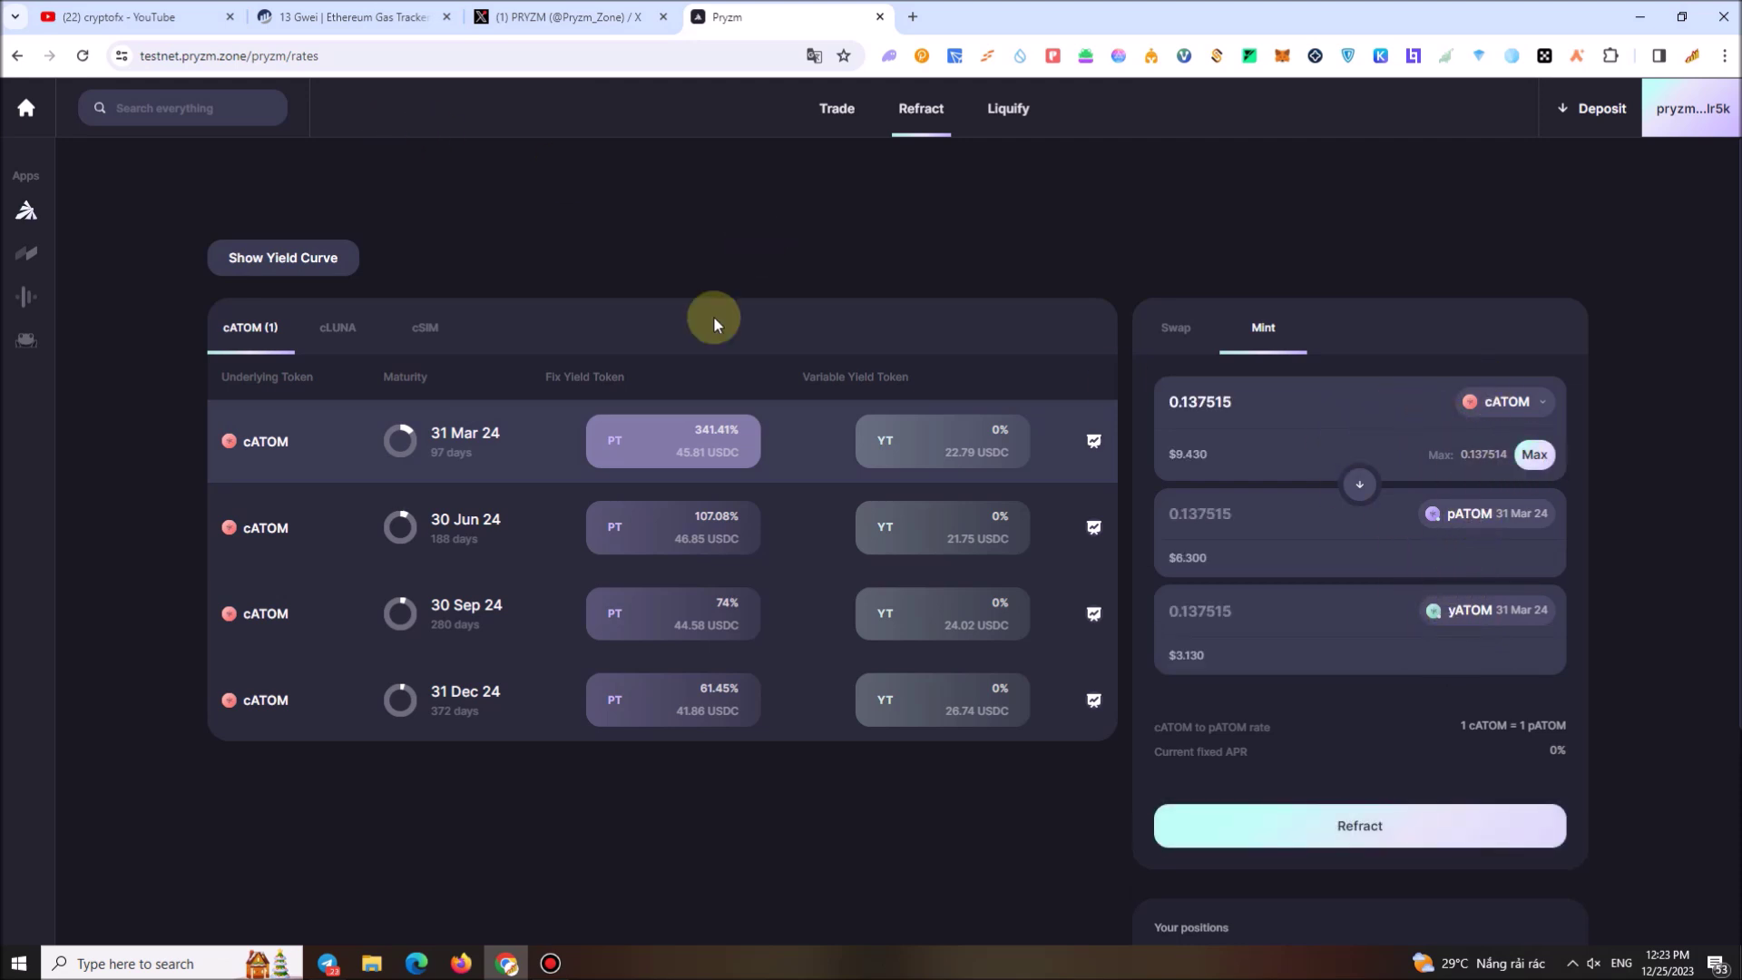
left_click(1359, 816)
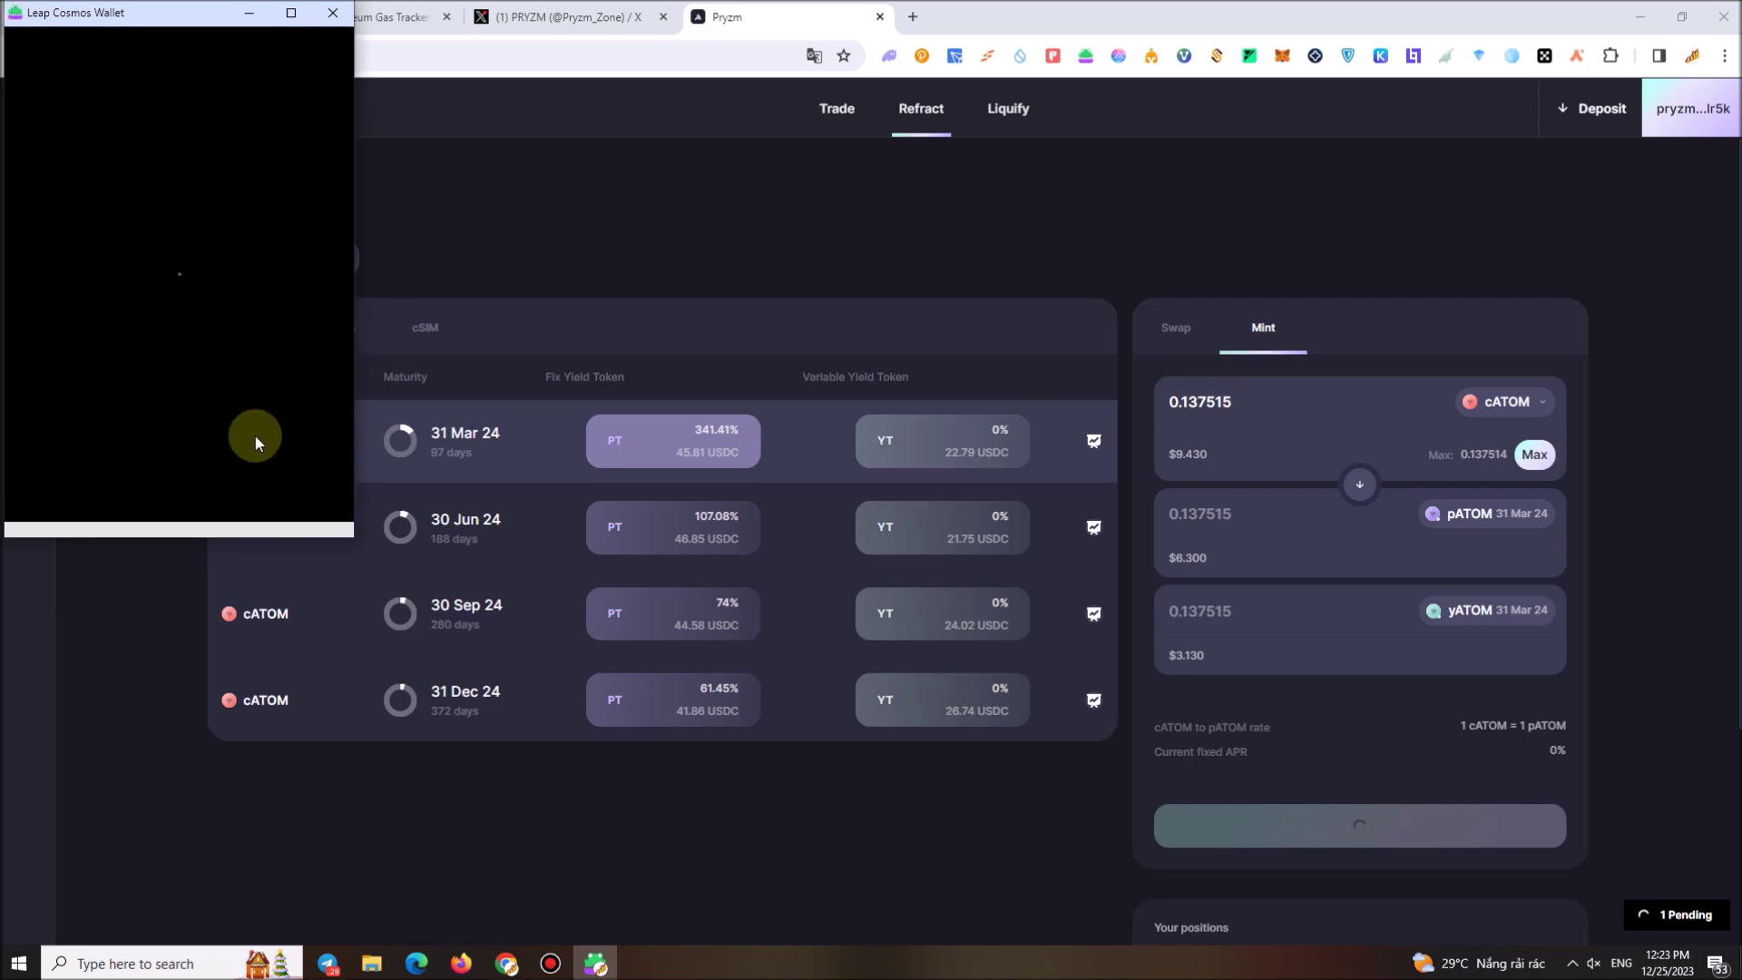
left_click(291, 495)
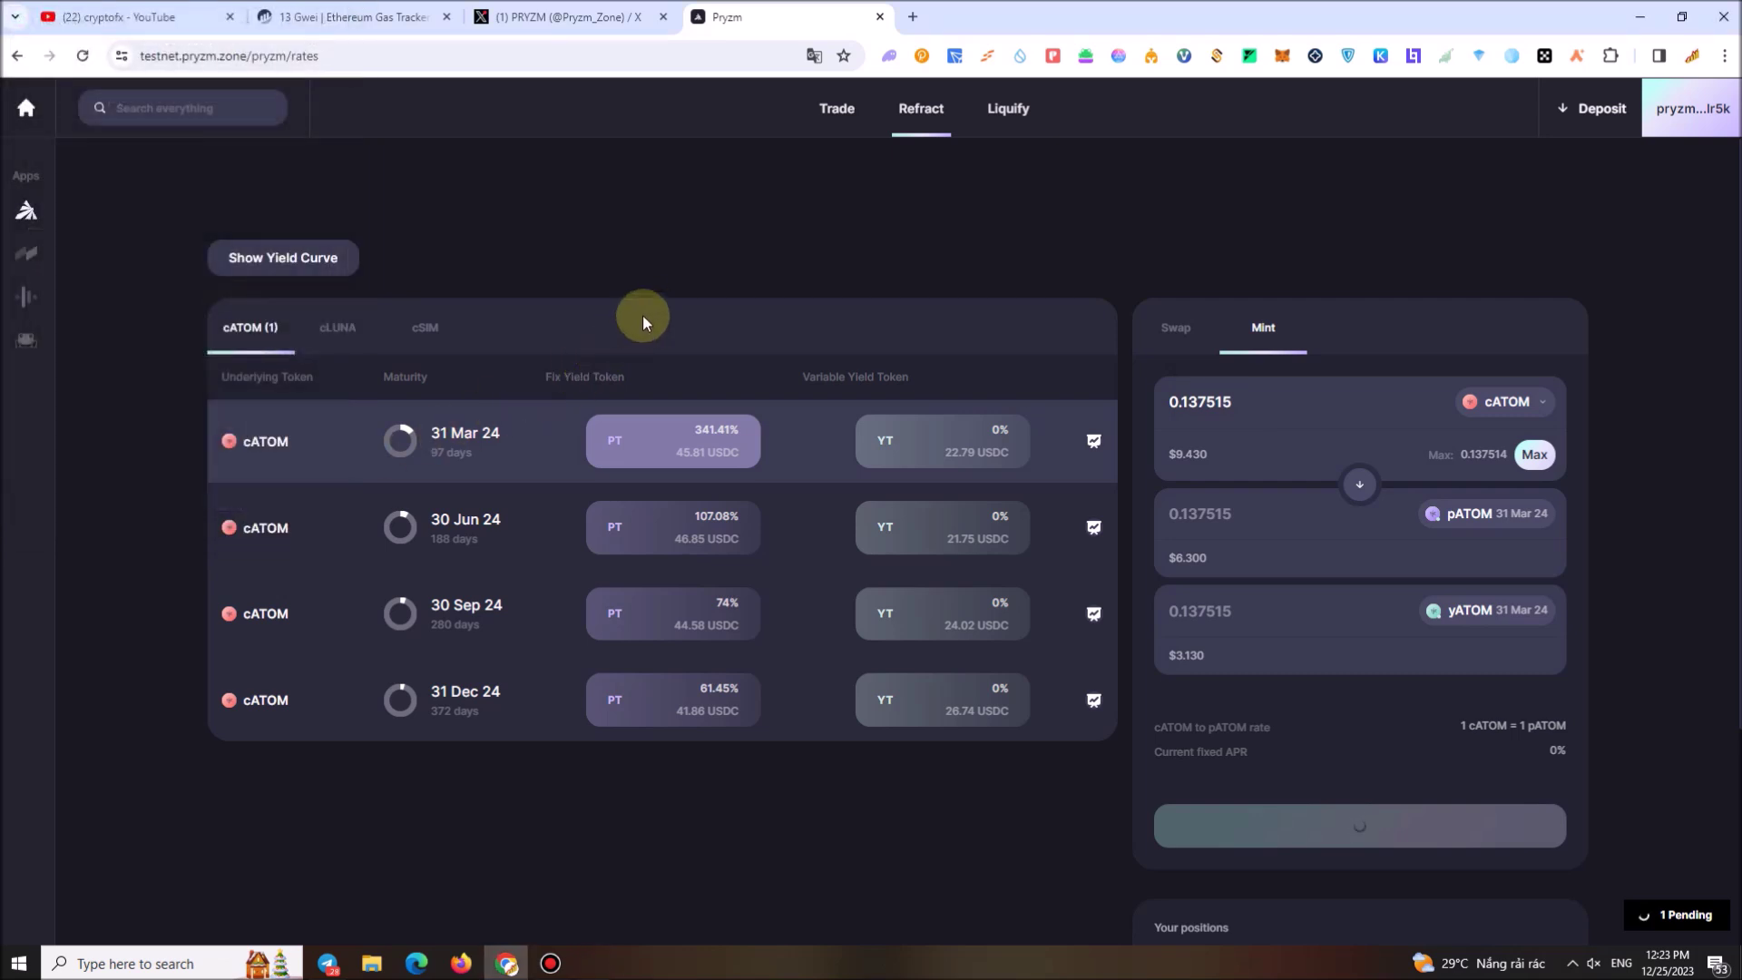
left_click(335, 332)
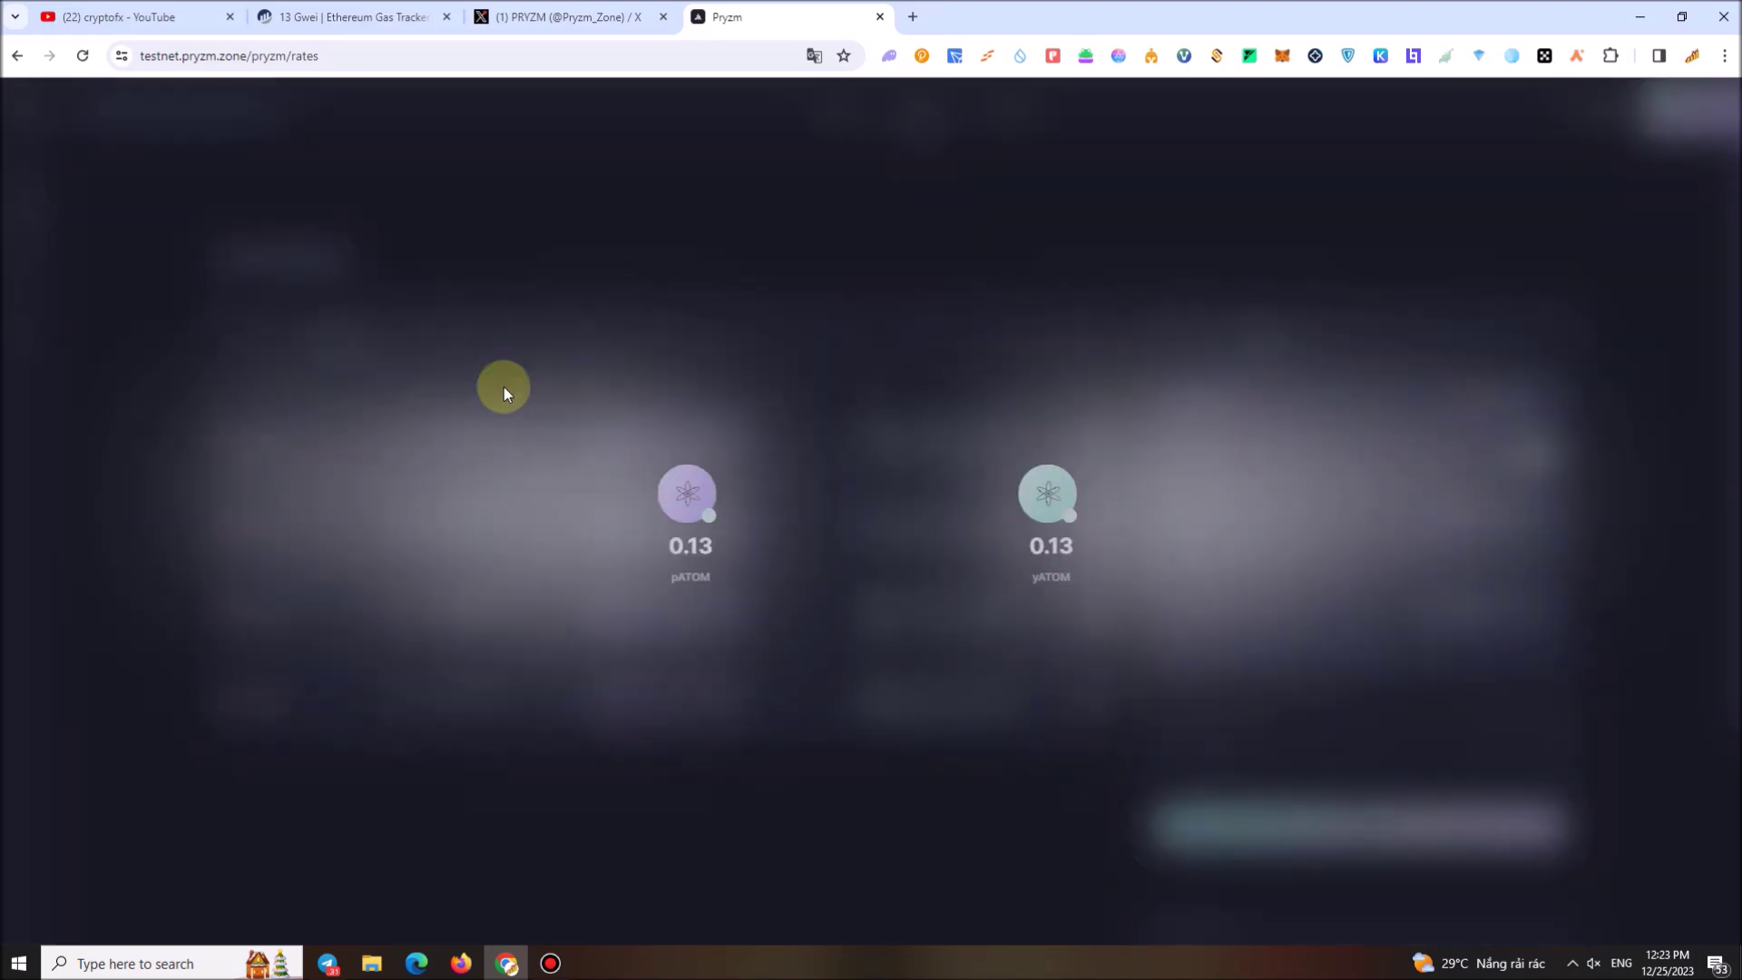
left_click(880, 649)
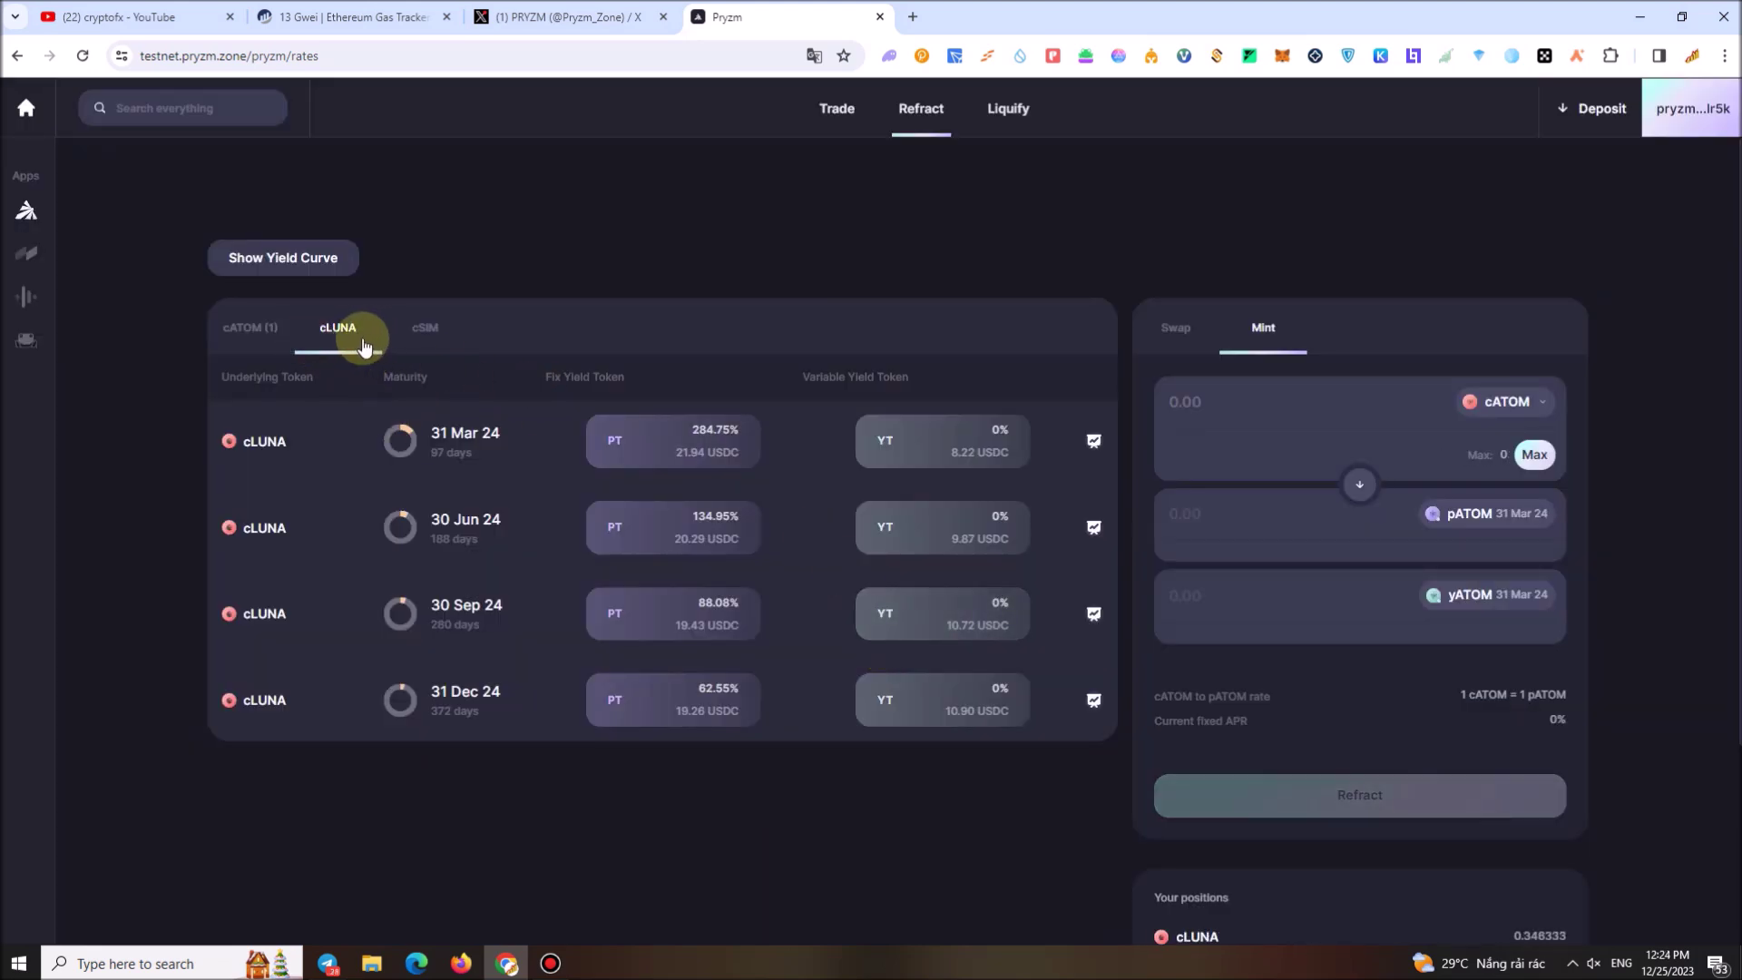
Toggle between Swap and Mint panels, reversing the swap to pATOM into cATOM and browsing refract tokens
left_click(1169, 326)
left_click(1259, 337)
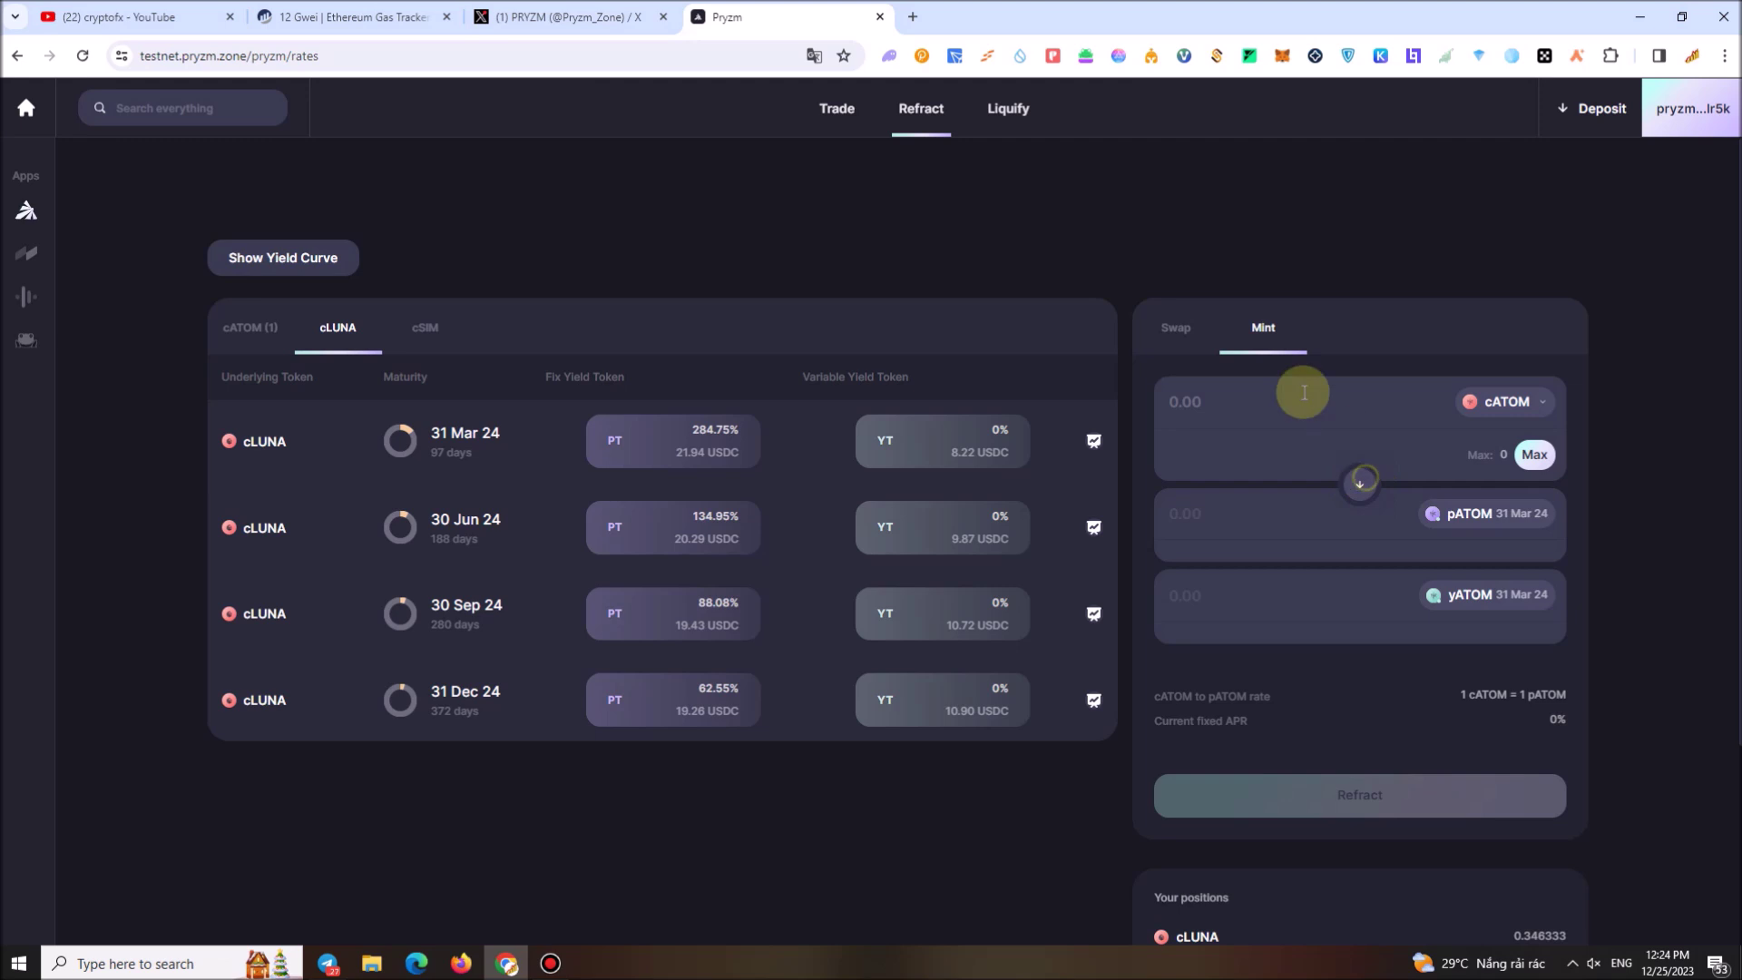
left_click(1199, 333)
left_click(1359, 483)
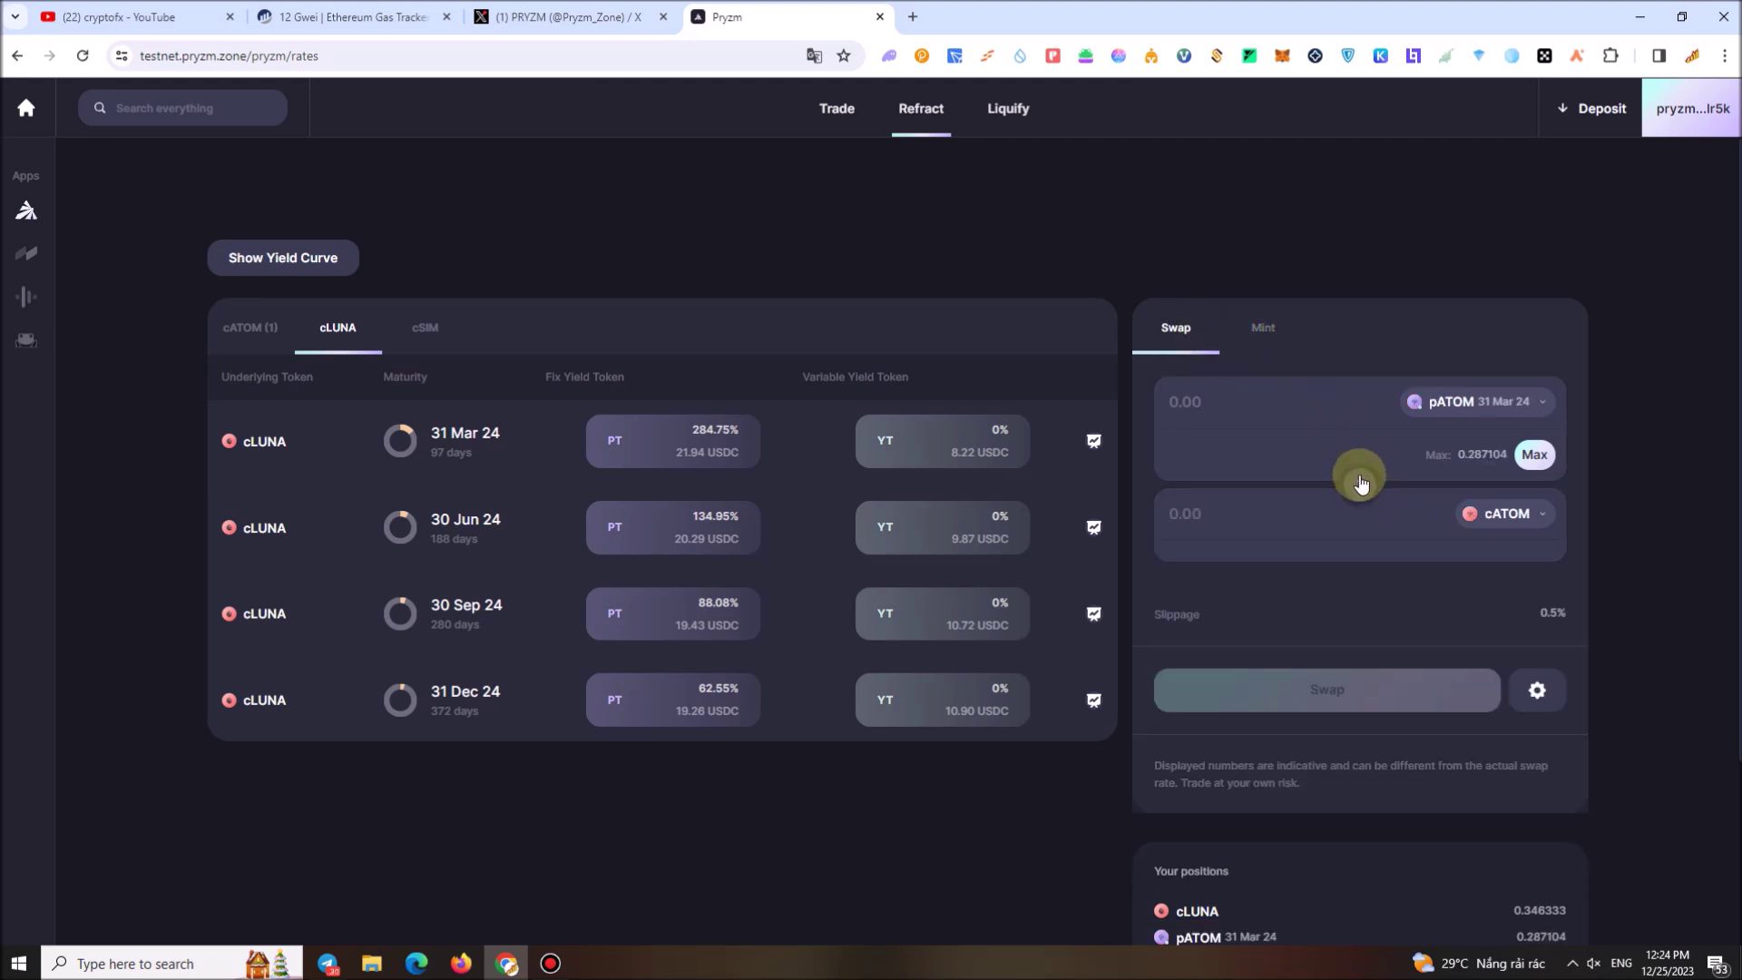
left_click(1263, 334)
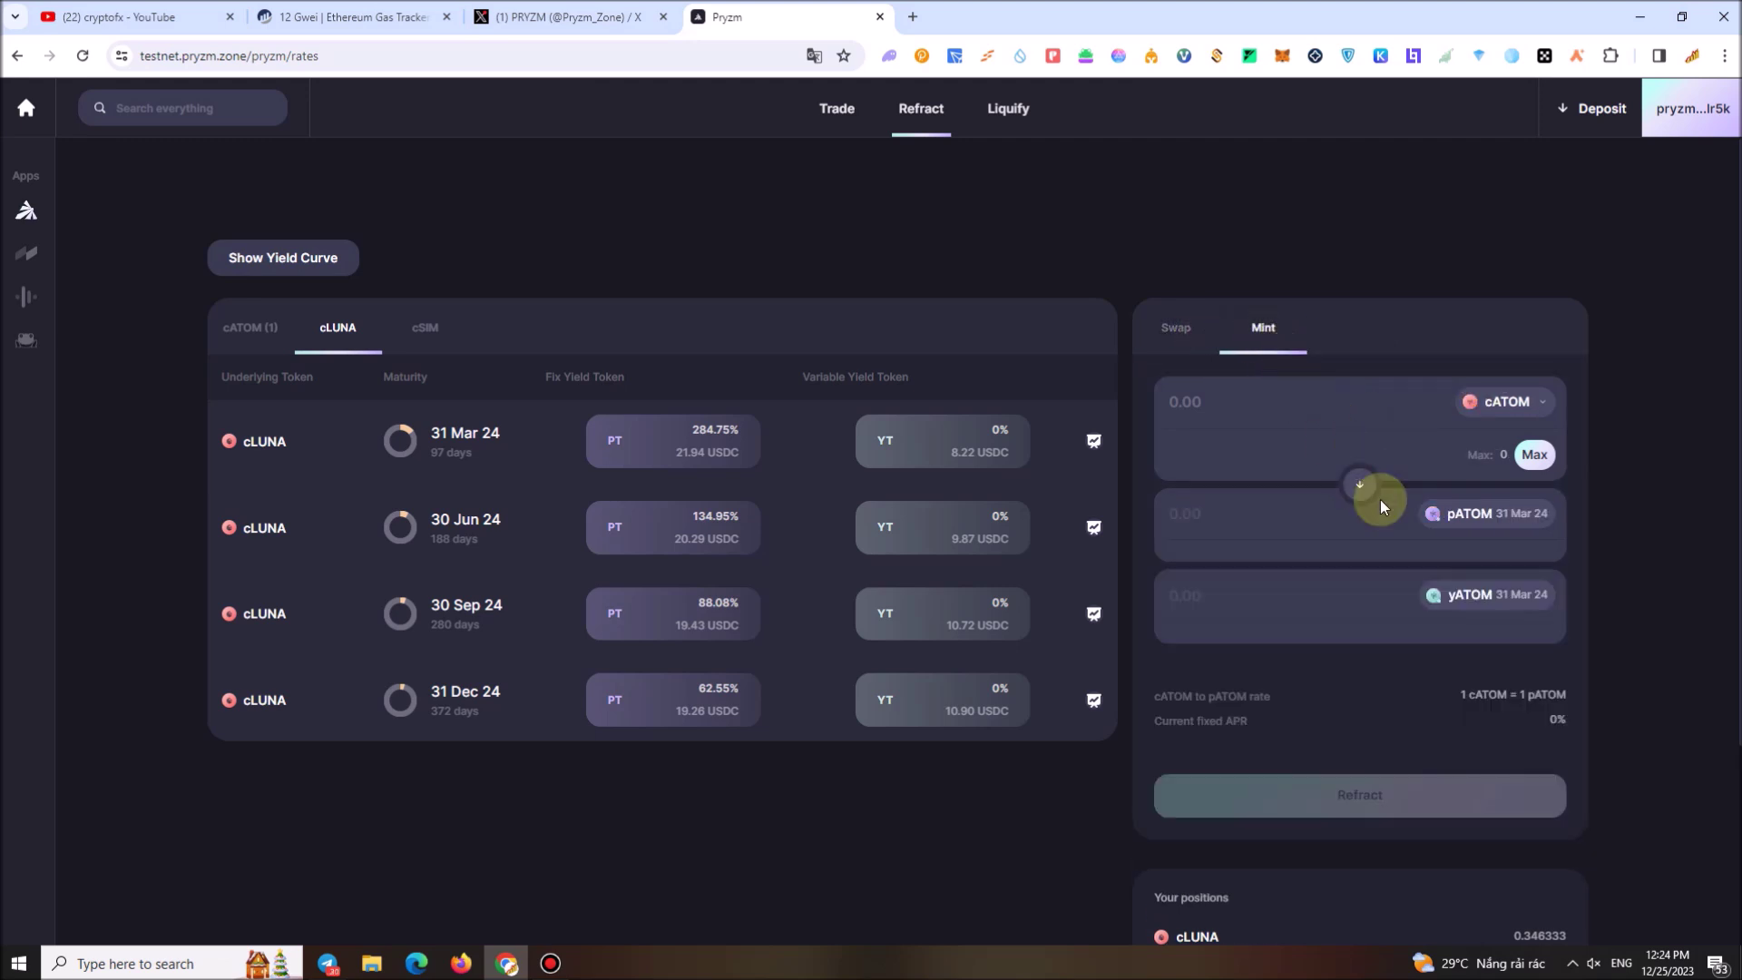
left_click(1507, 401)
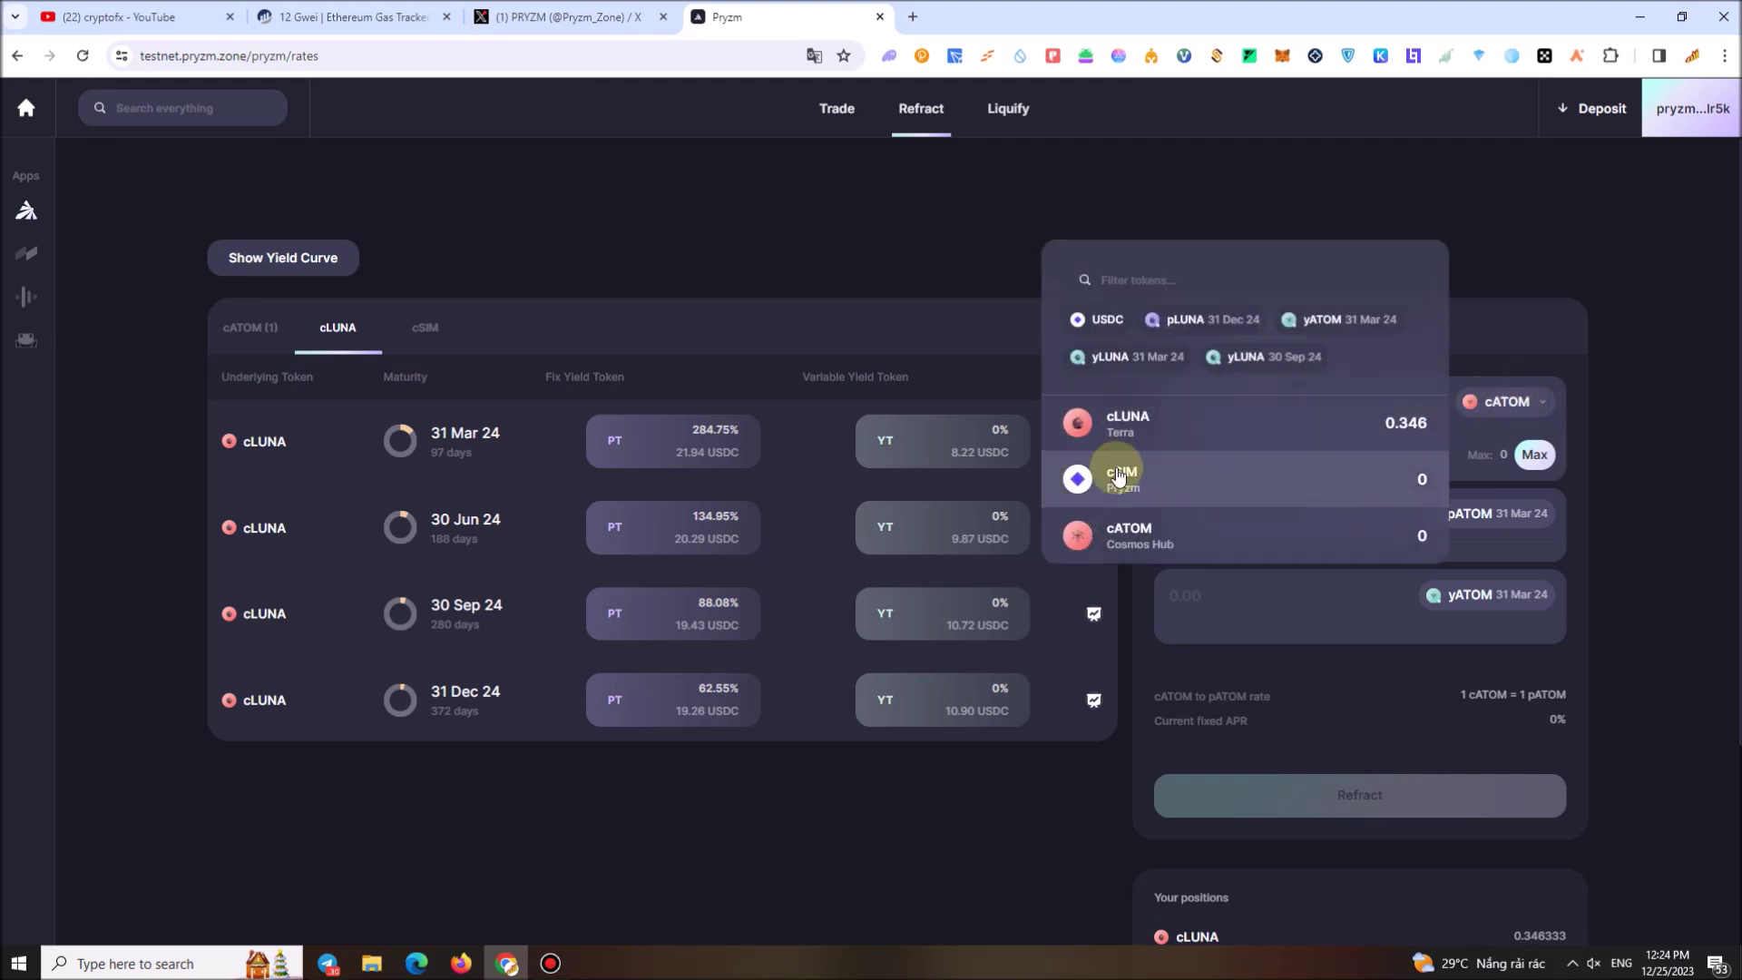
type("patom")
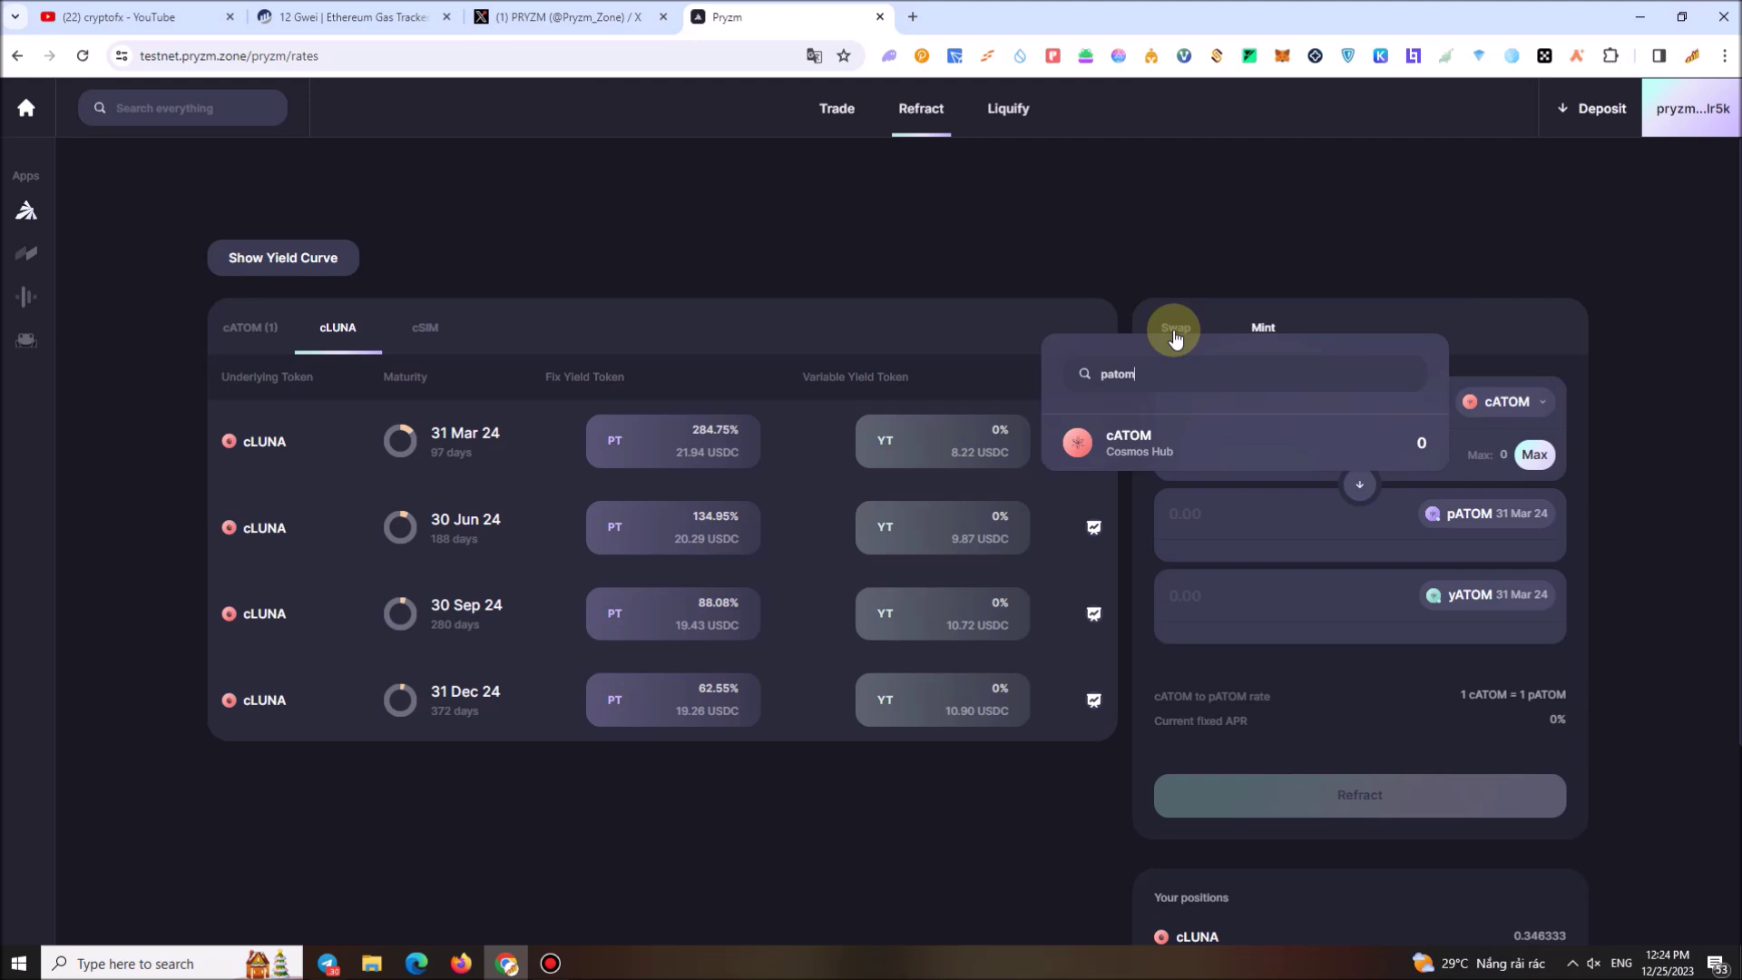
key("BackSpace")
key("BackSpace")
key("BackSpace")
key("BackSpace")
key("BackSpace")
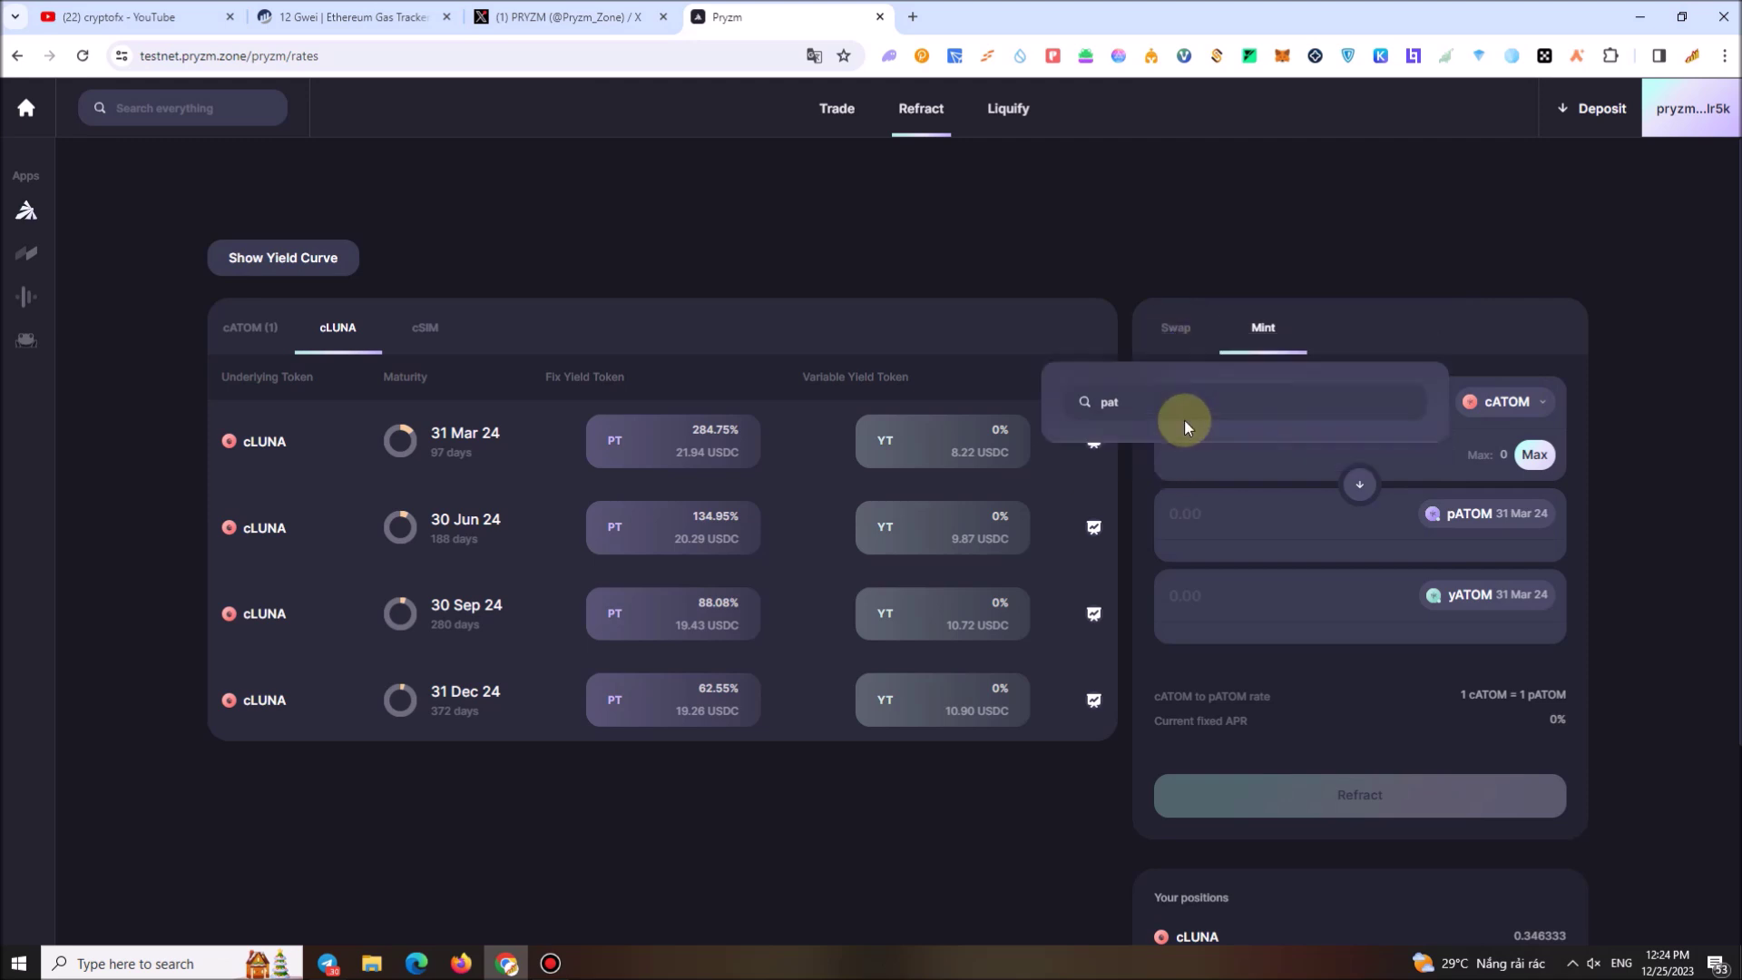
left_click(1479, 233)
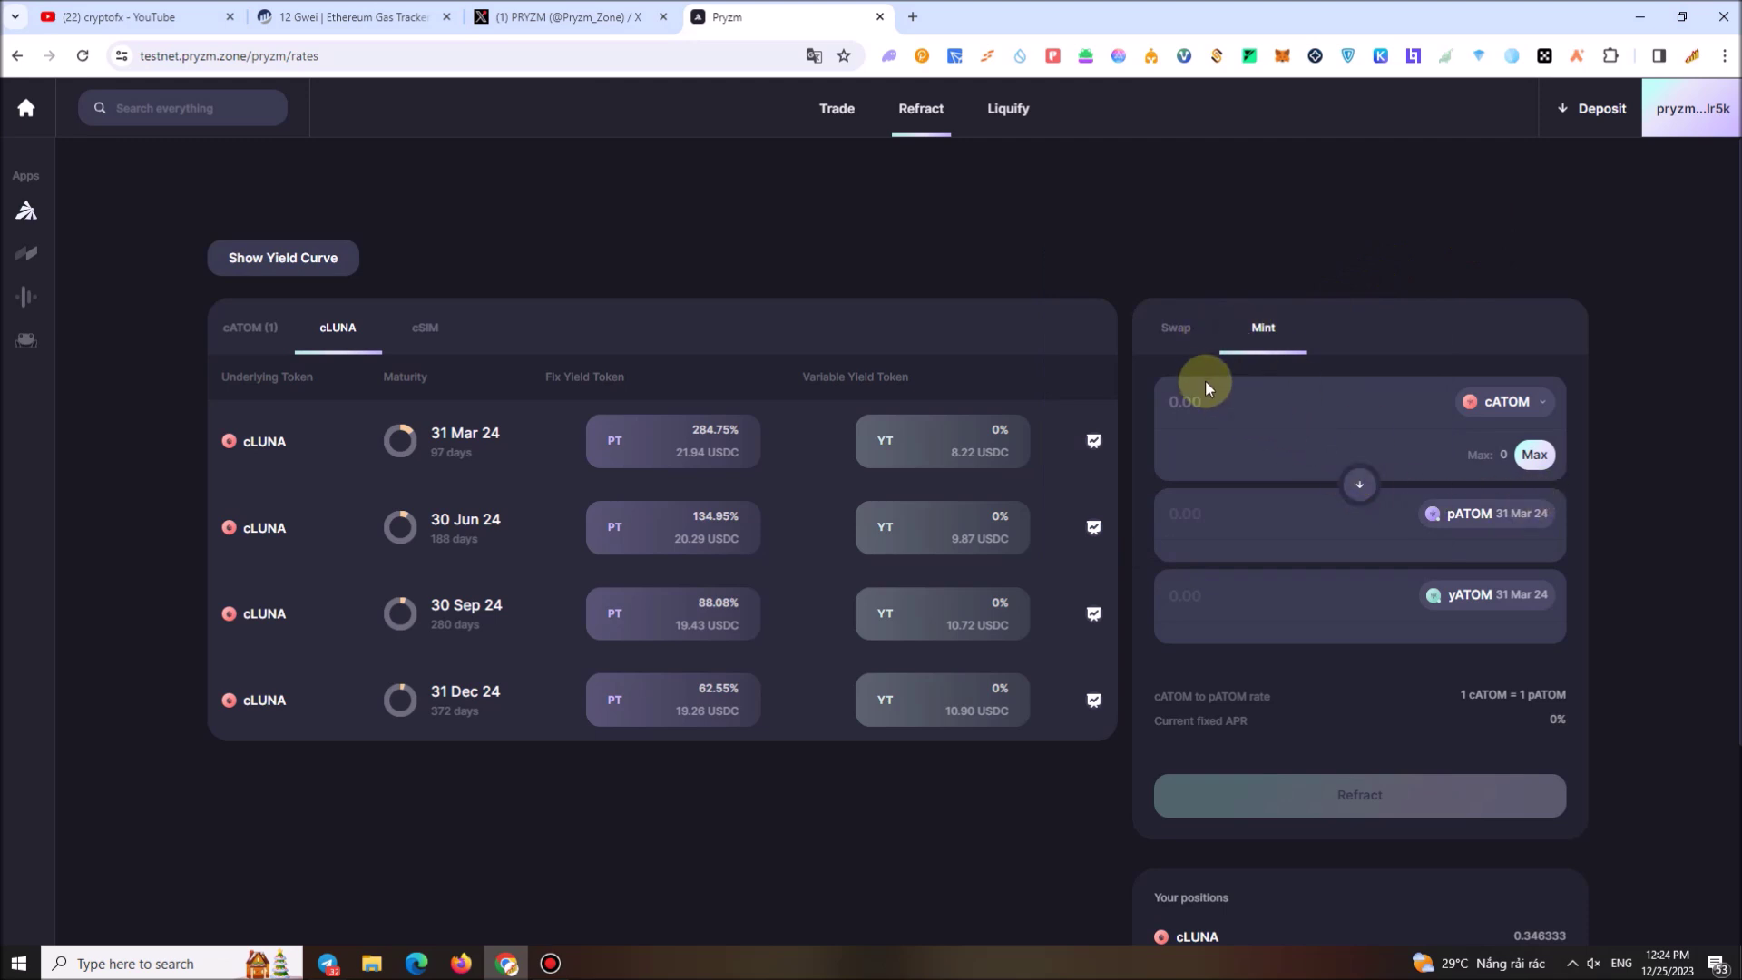
Recheck the swap direction and browse the swap-from token list, leaving it as pATOM into cATOM
left_click(1177, 328)
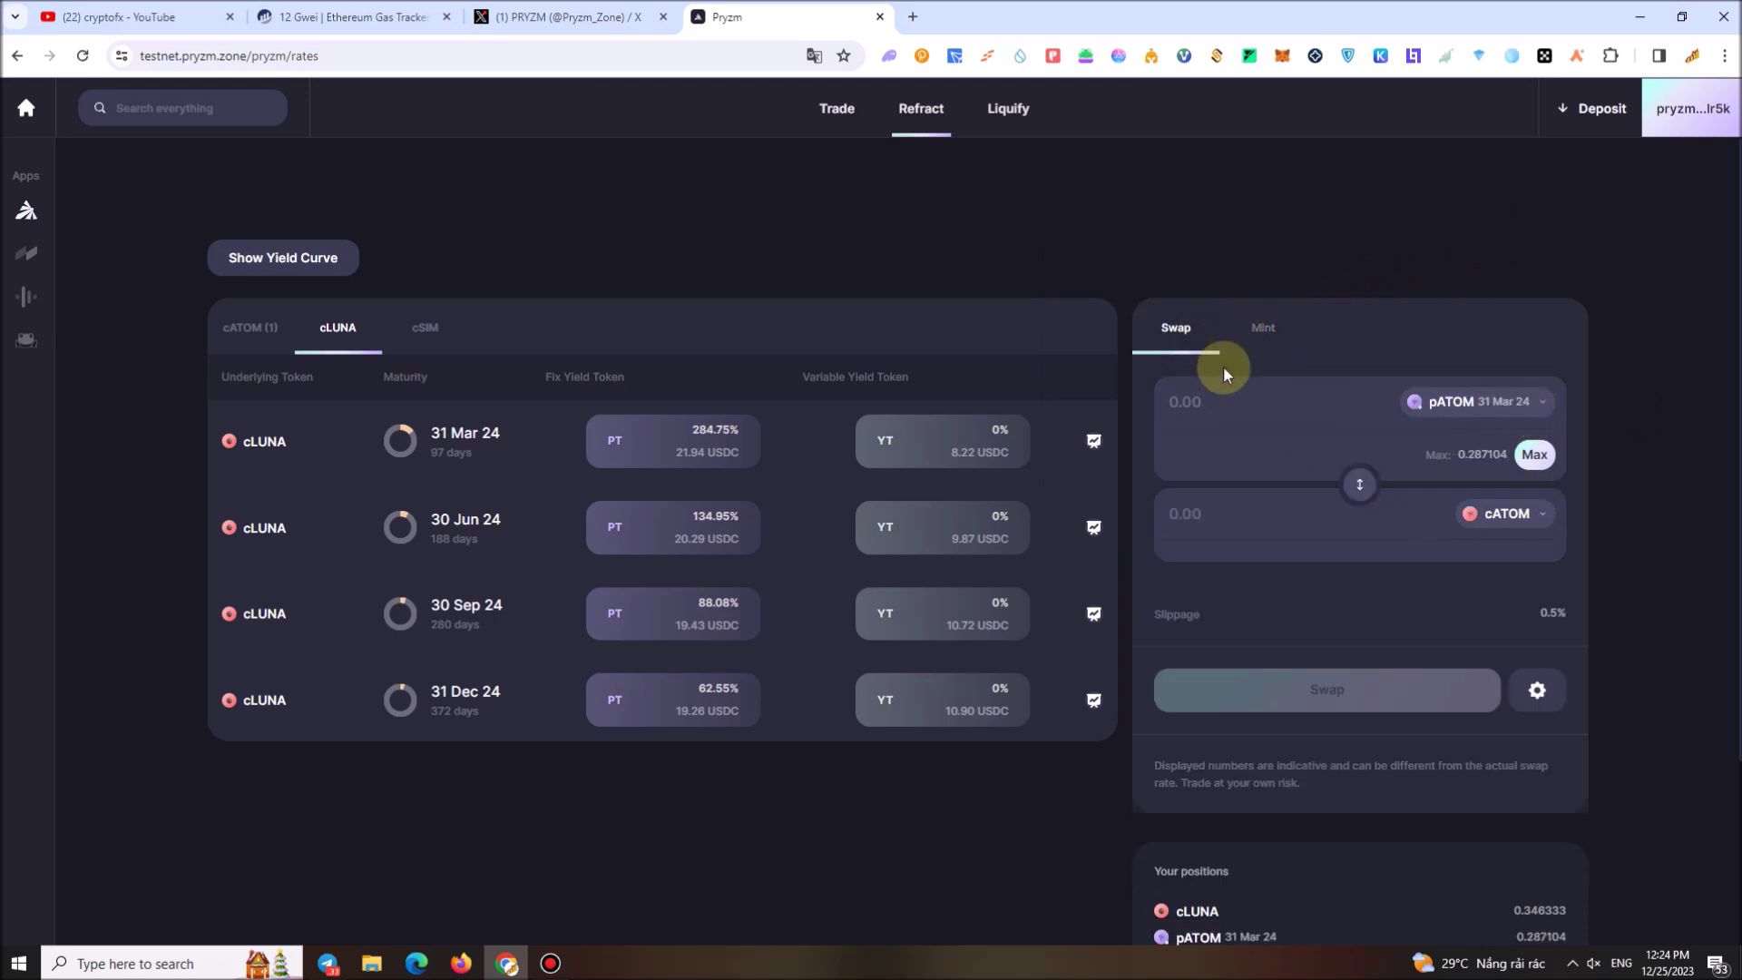
left_click(1365, 490)
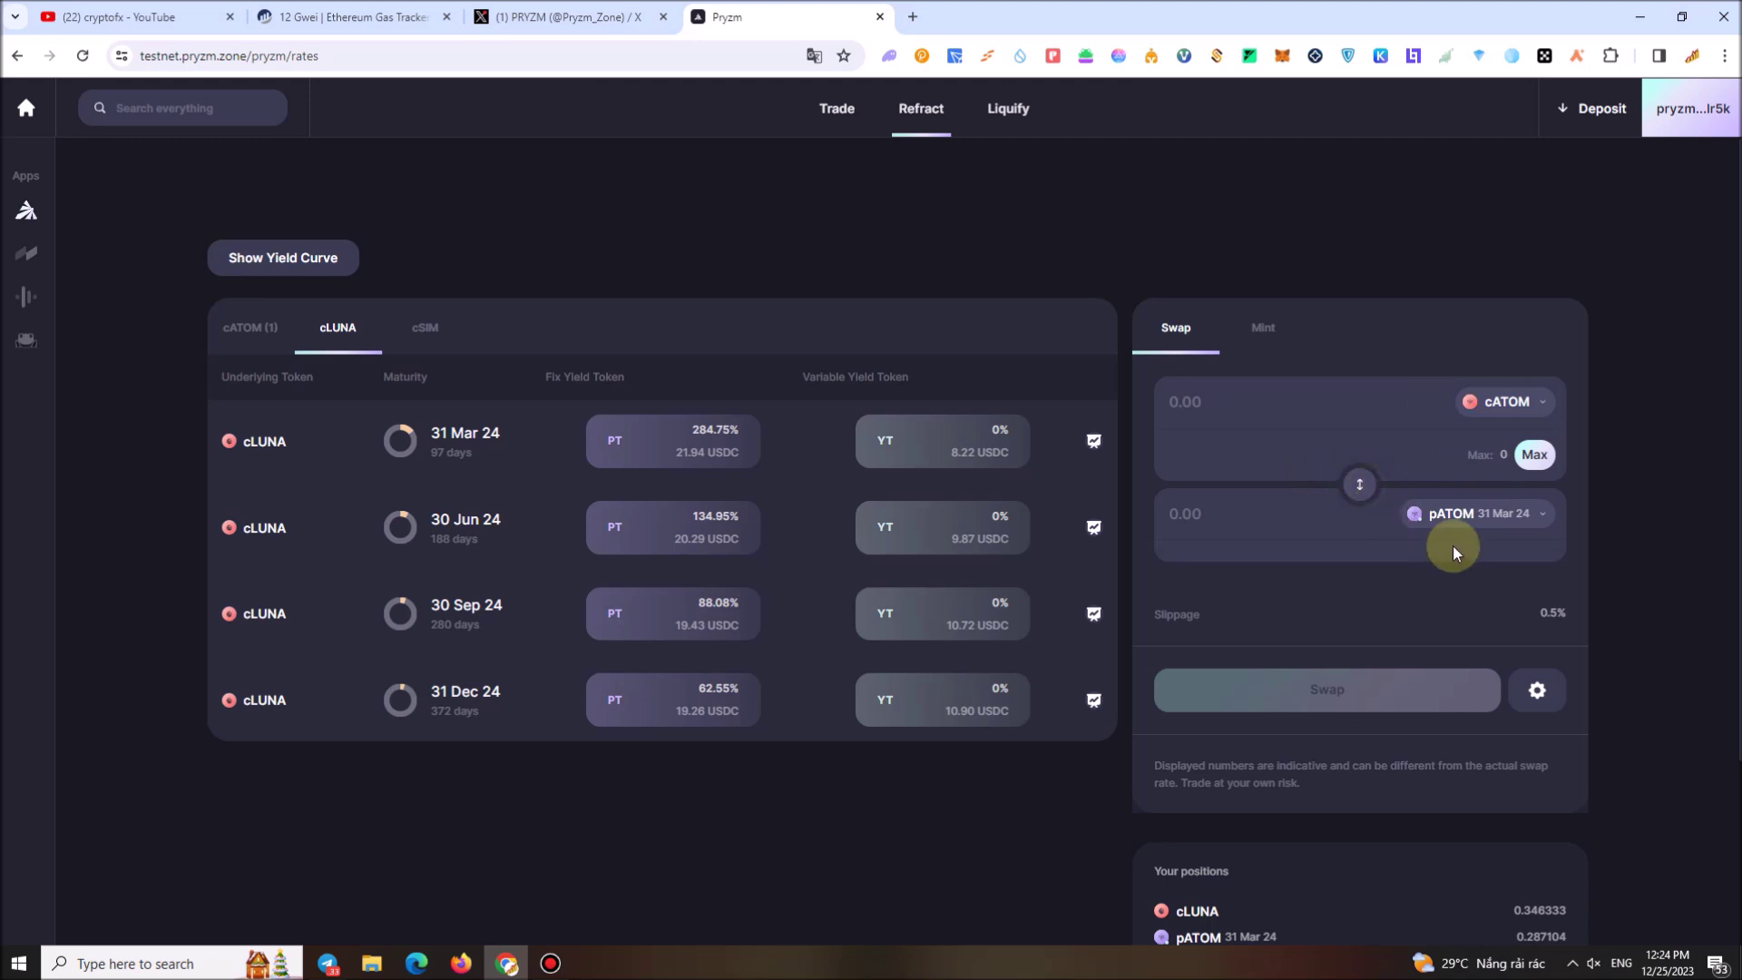
left_click(1358, 483)
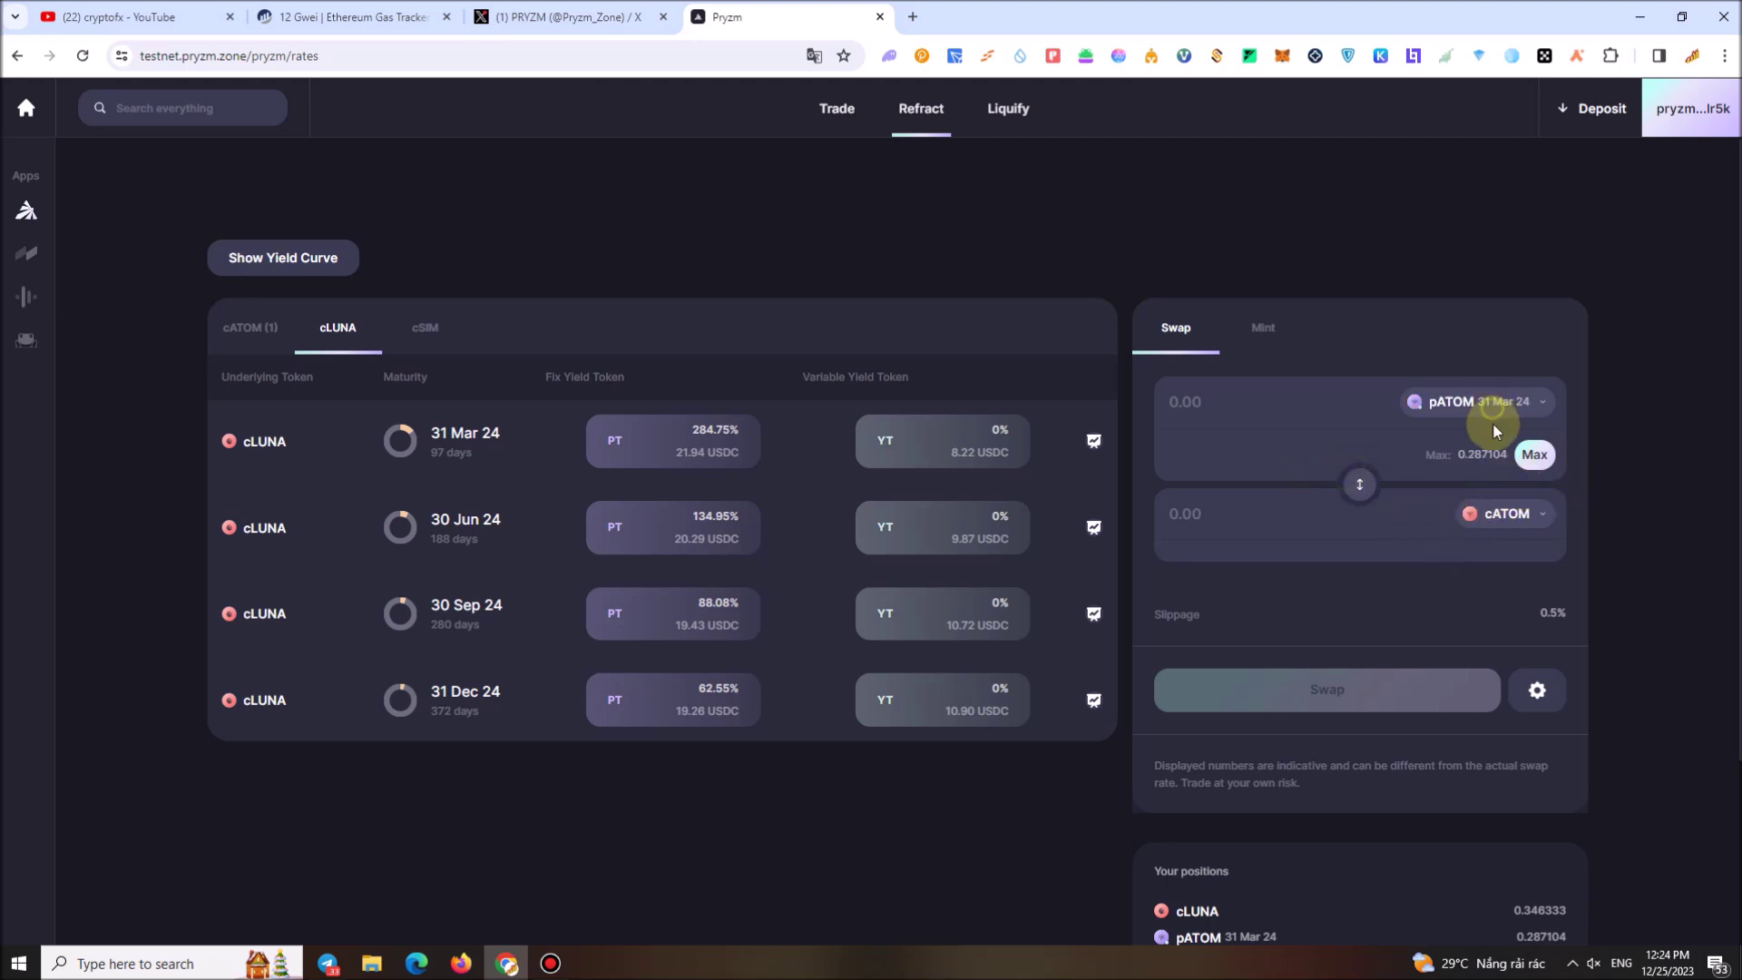
left_click(1496, 406)
scroll(1180, 505, "down", 5)
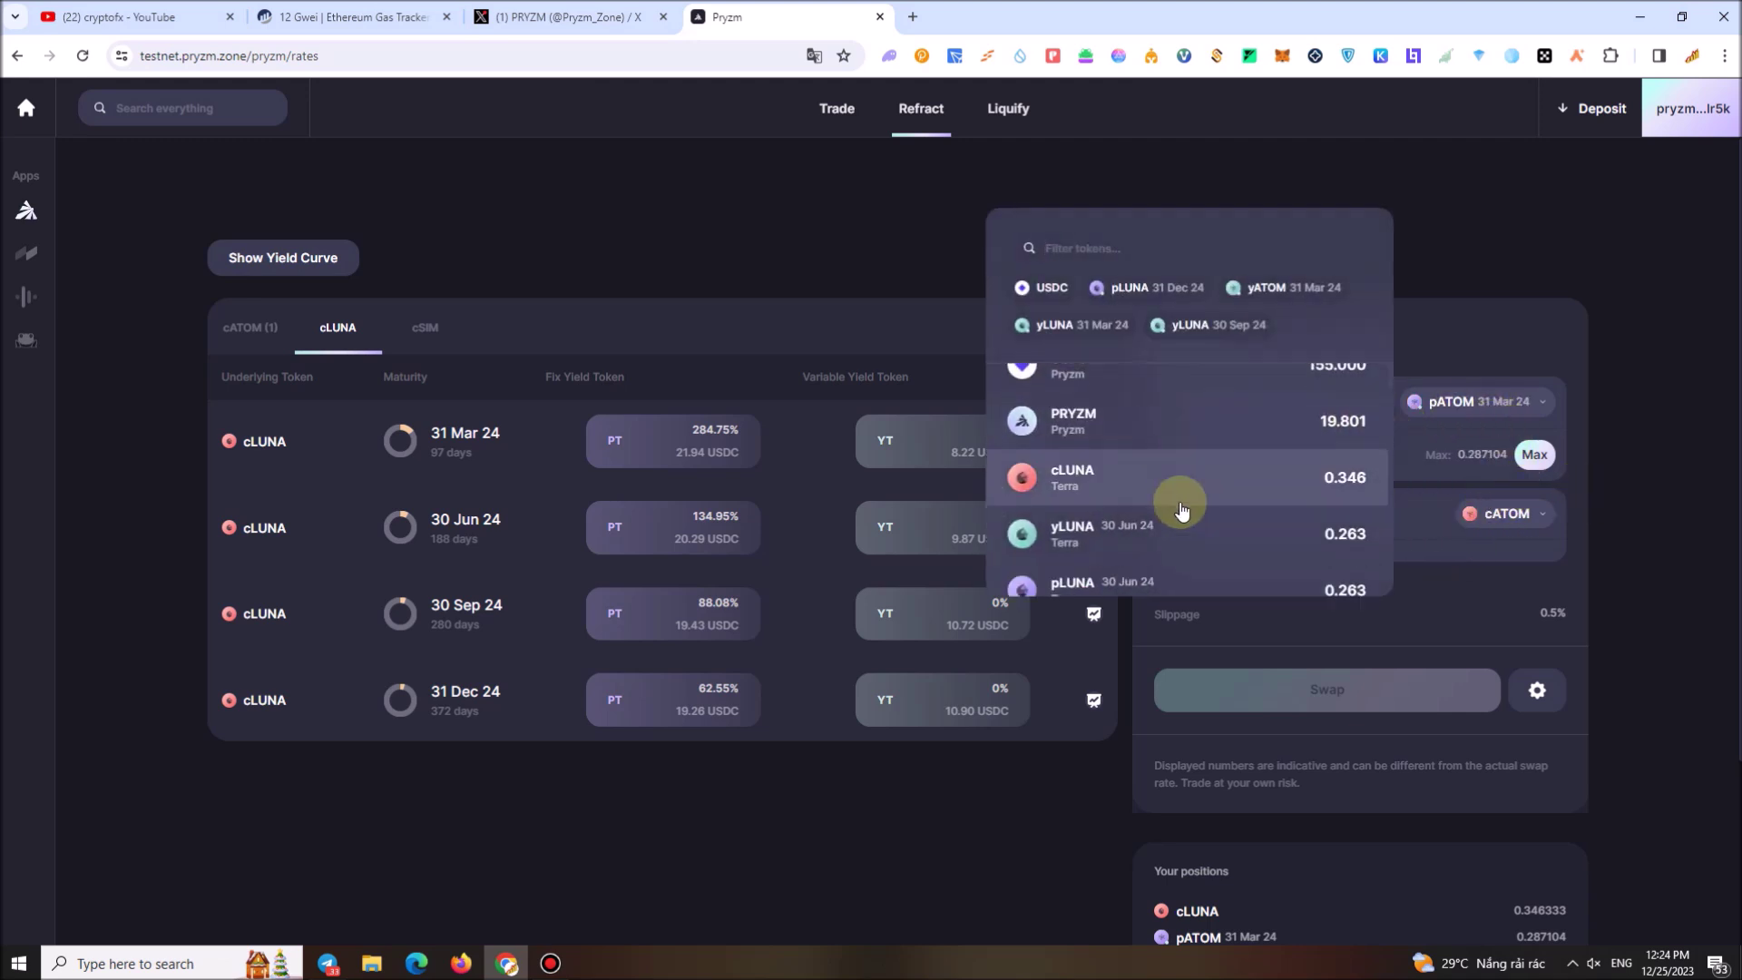
left_click(1465, 196)
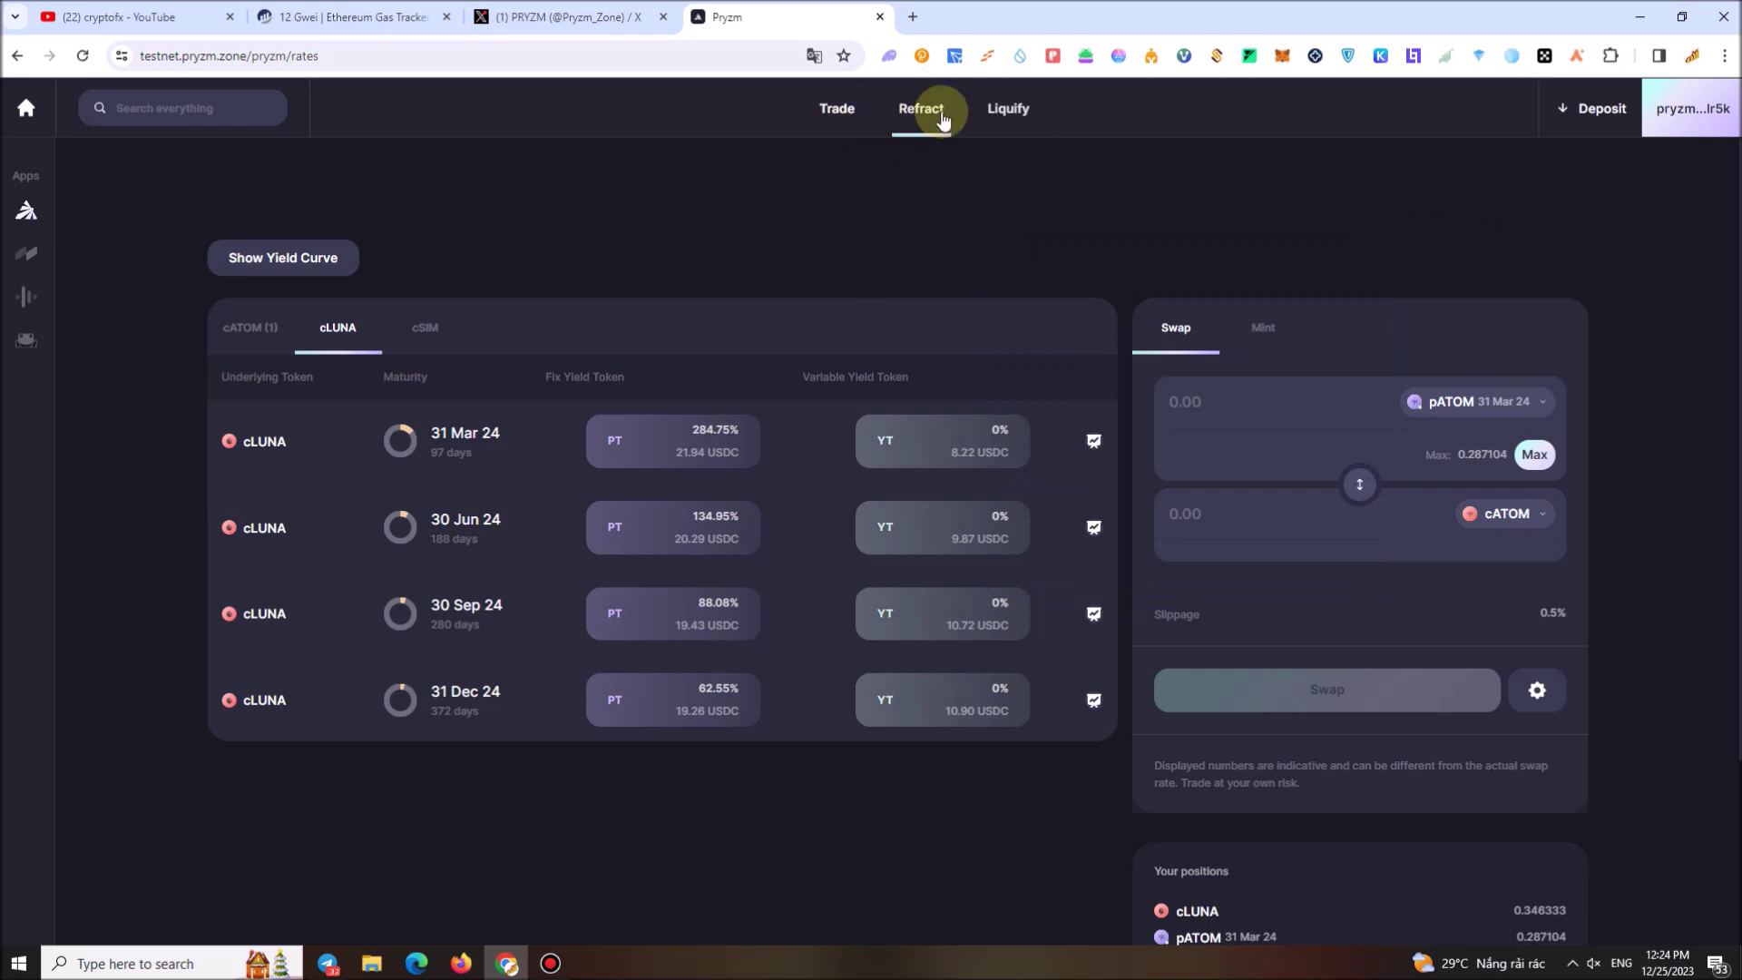
Bond 0.01 ATOM into 0.01 cATOM via Liquify and approve it in Leap Wallet
left_click(1005, 113)
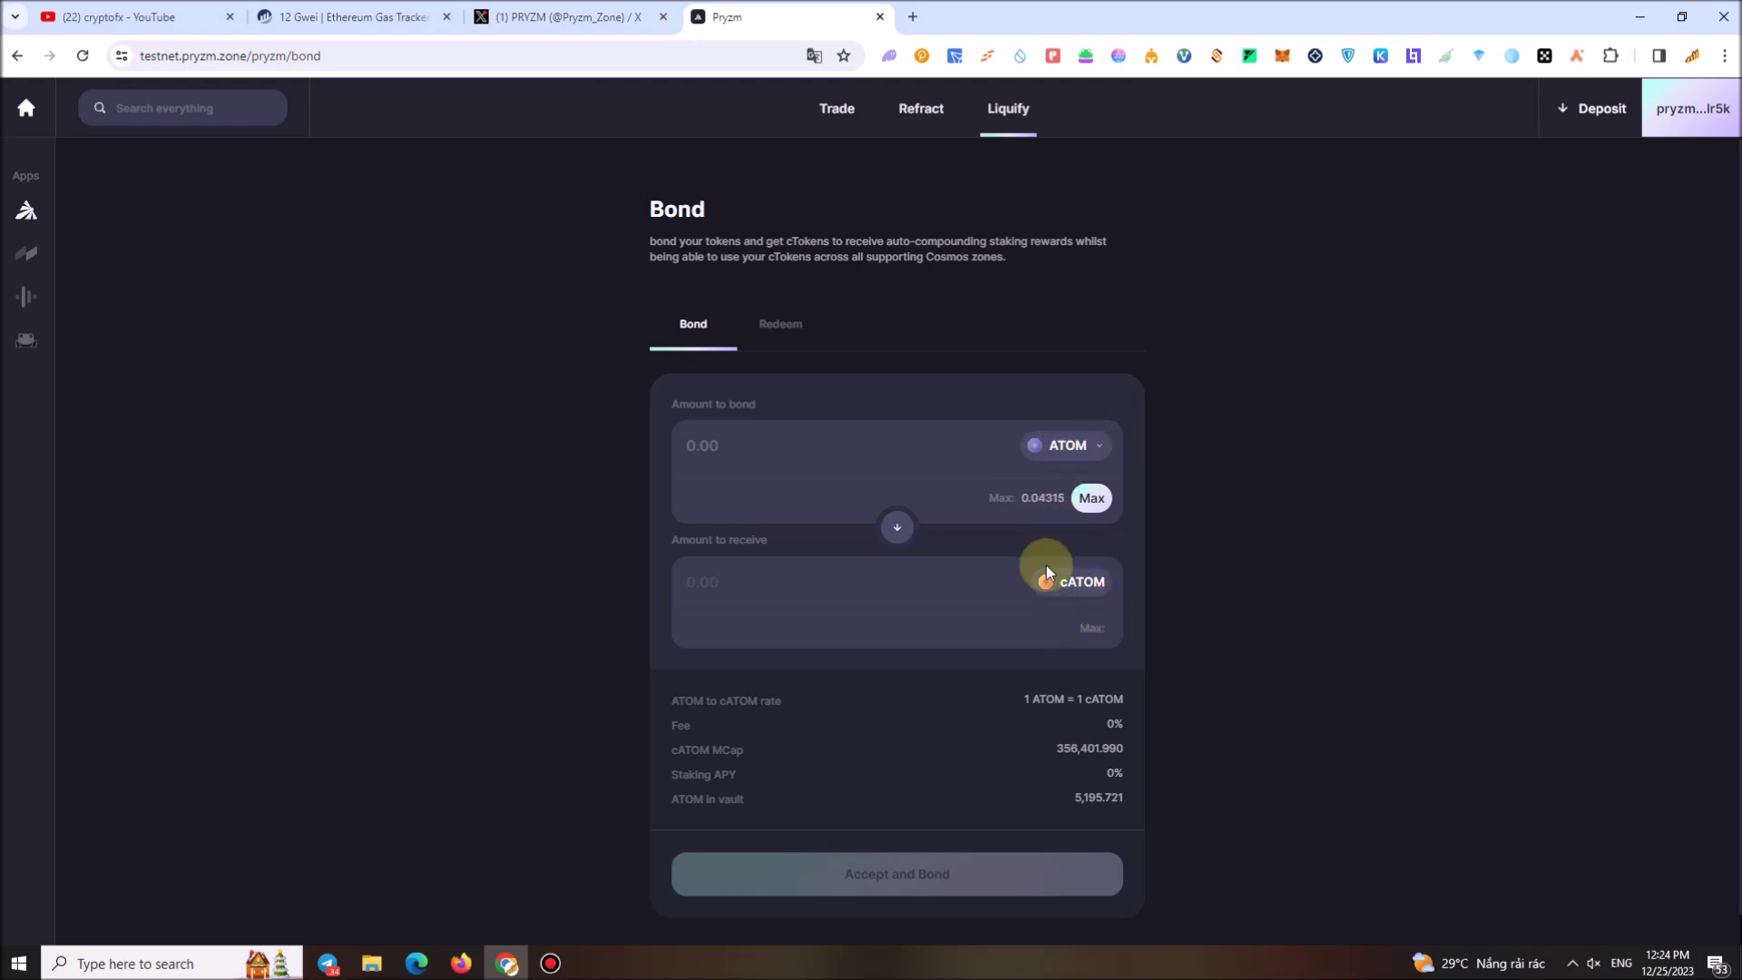
left_click(1067, 445)
left_click(1070, 445)
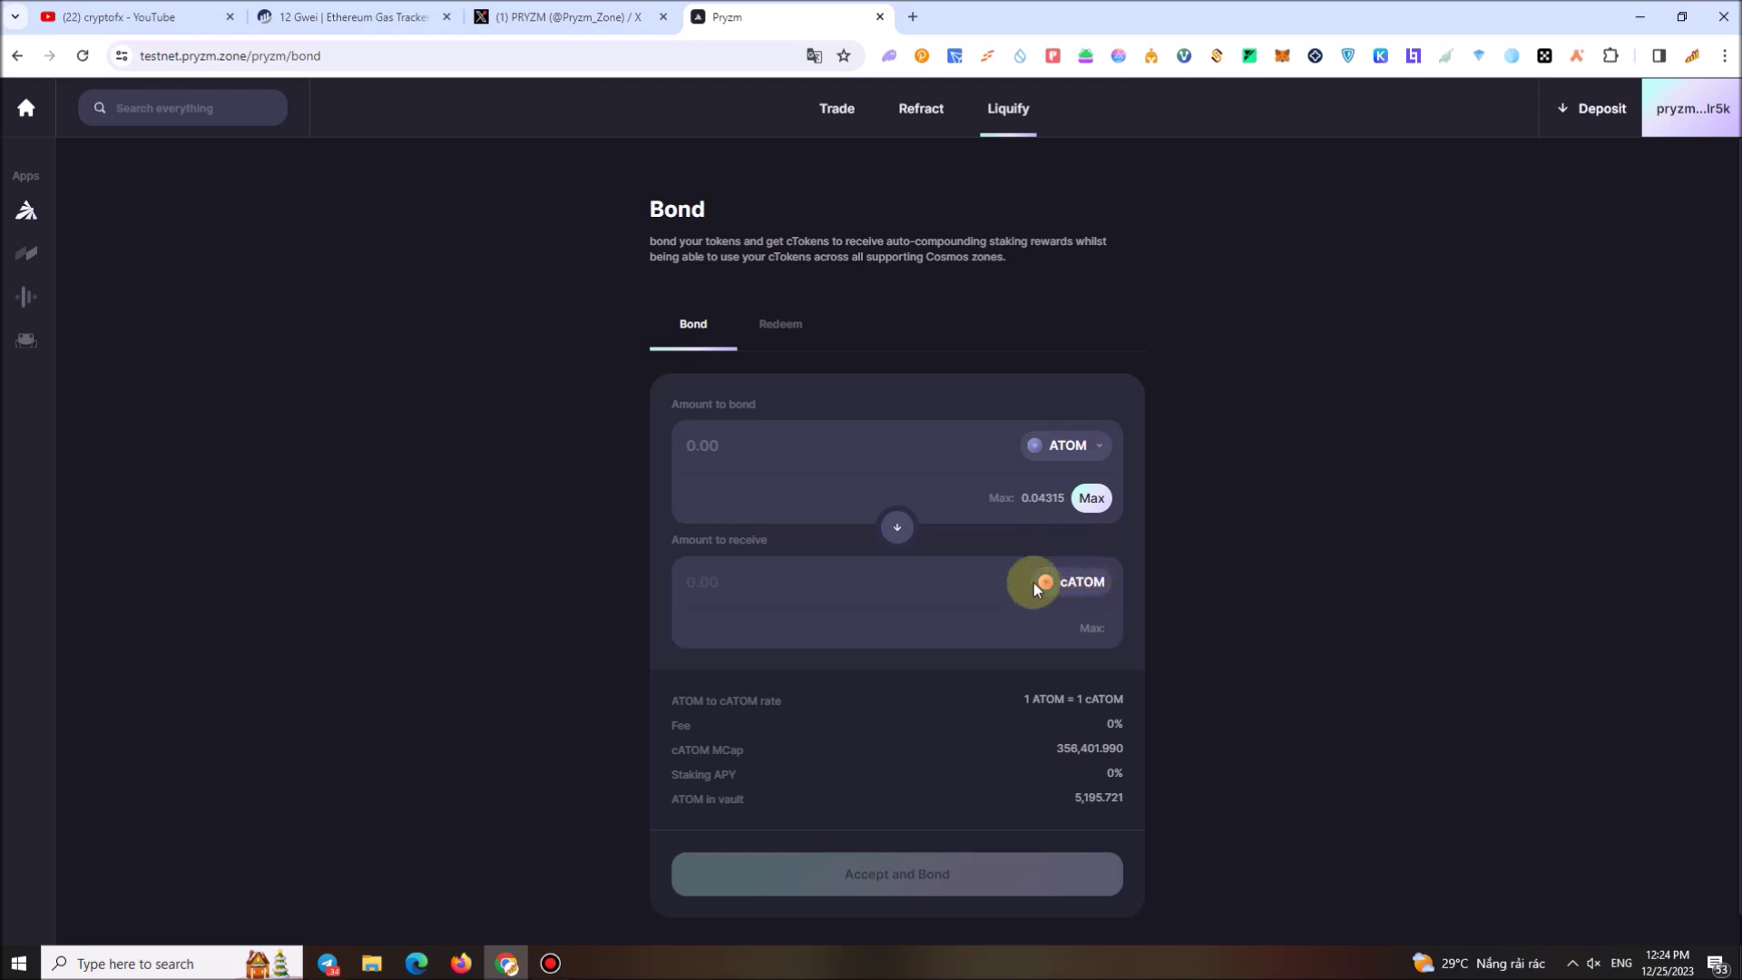
left_click(787, 448)
type("0.01")
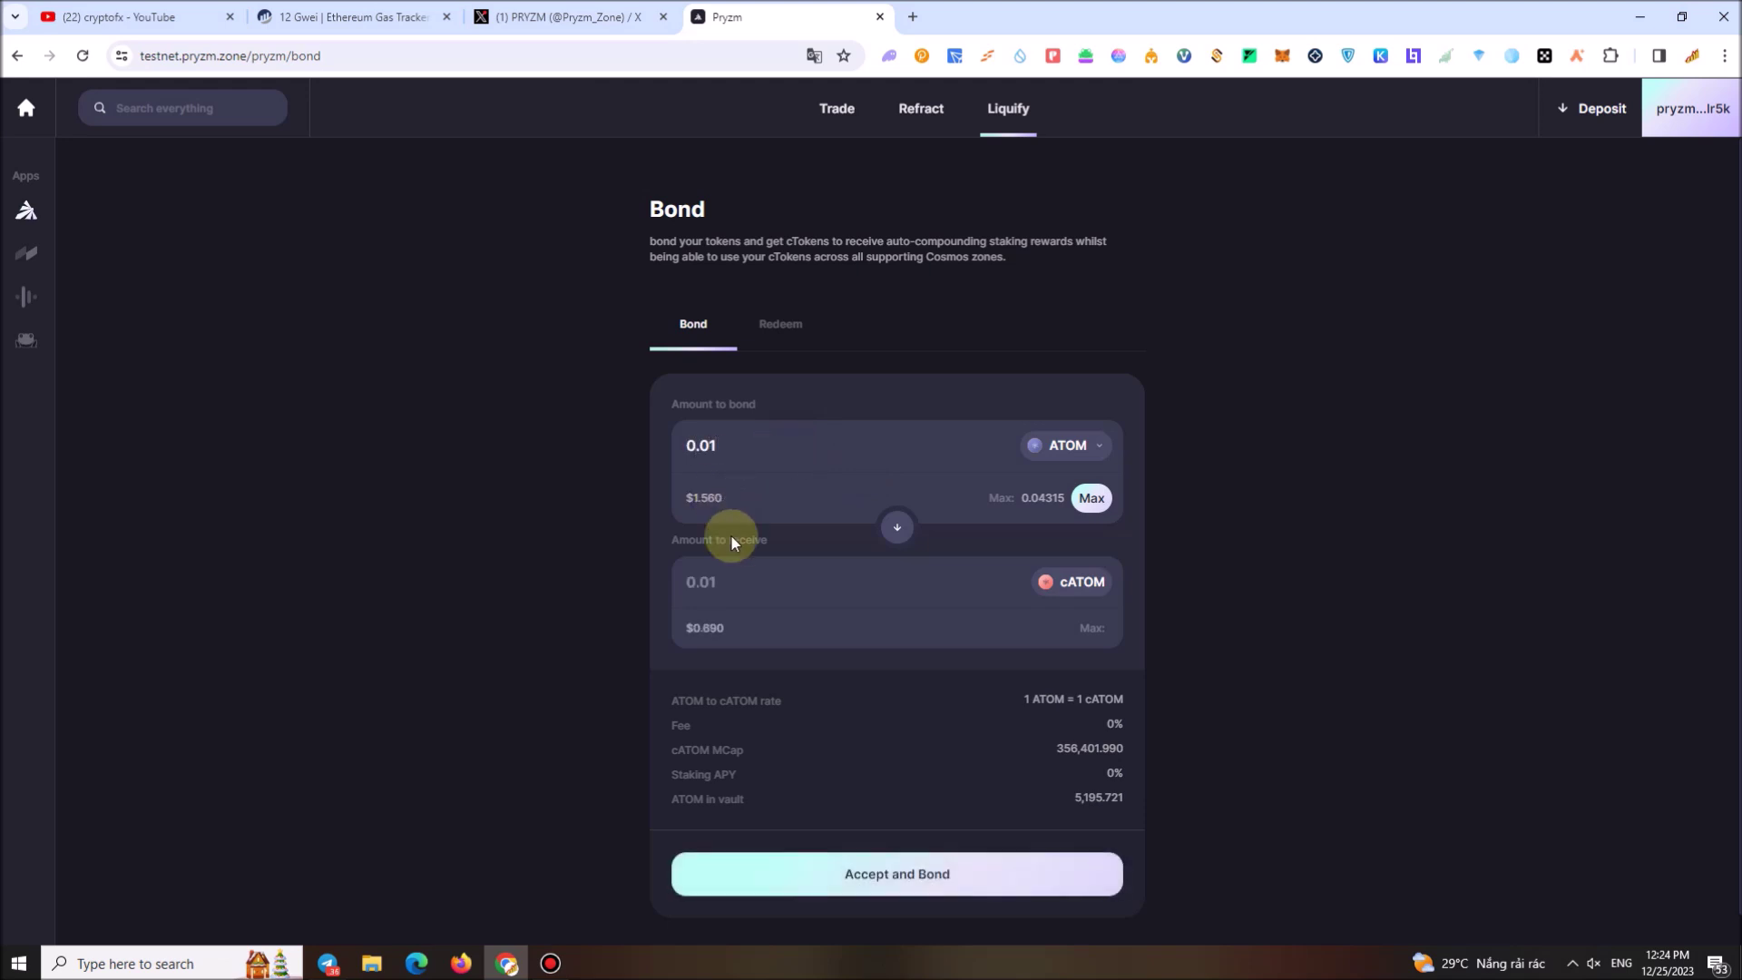
left_click(943, 869)
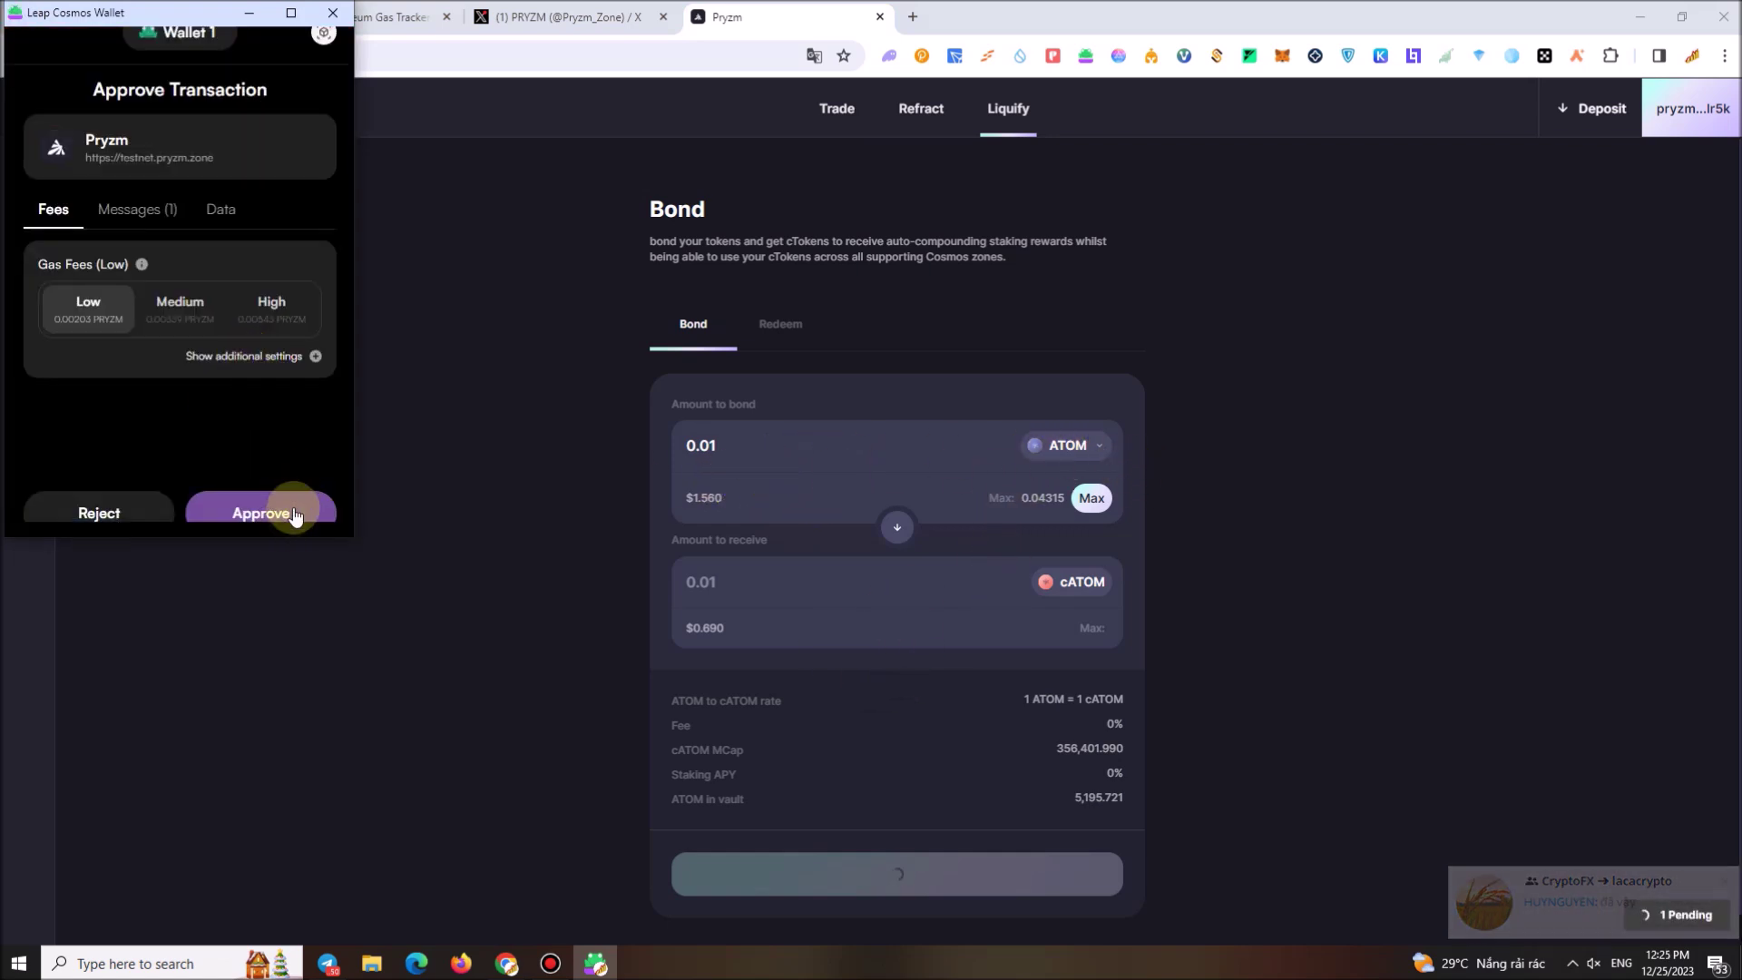
left_click(294, 513)
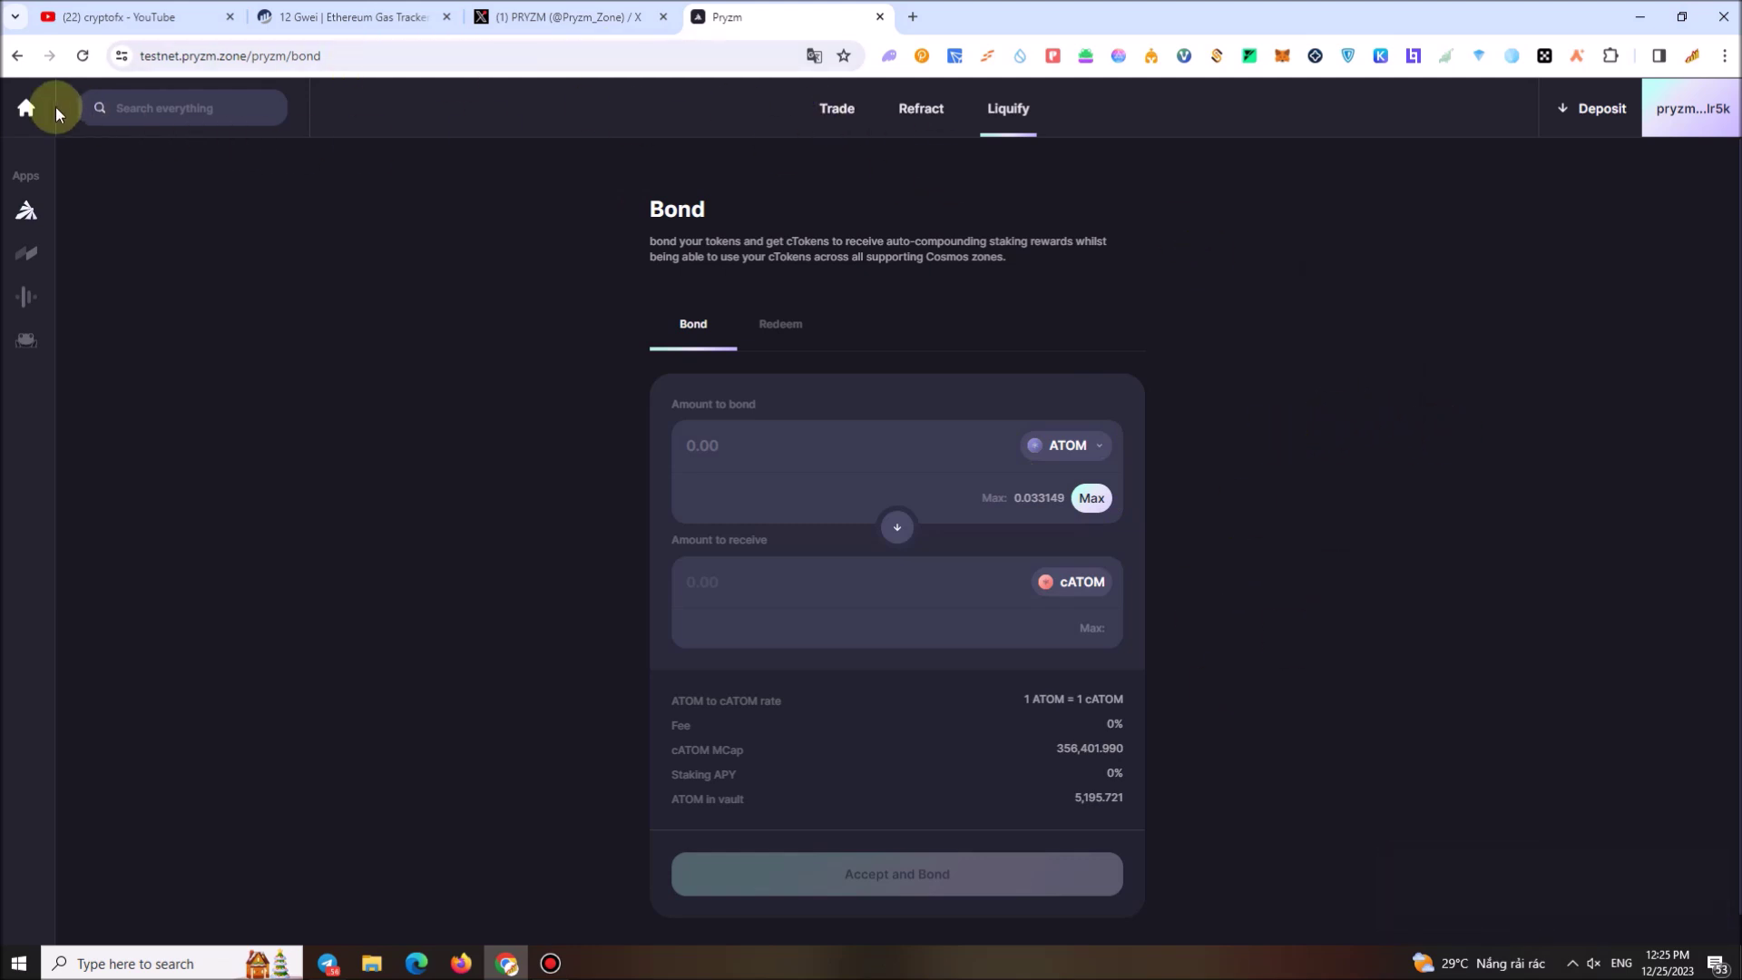
Return to the Terminal home, then open the Delegate governance staking page
left_click(27, 108)
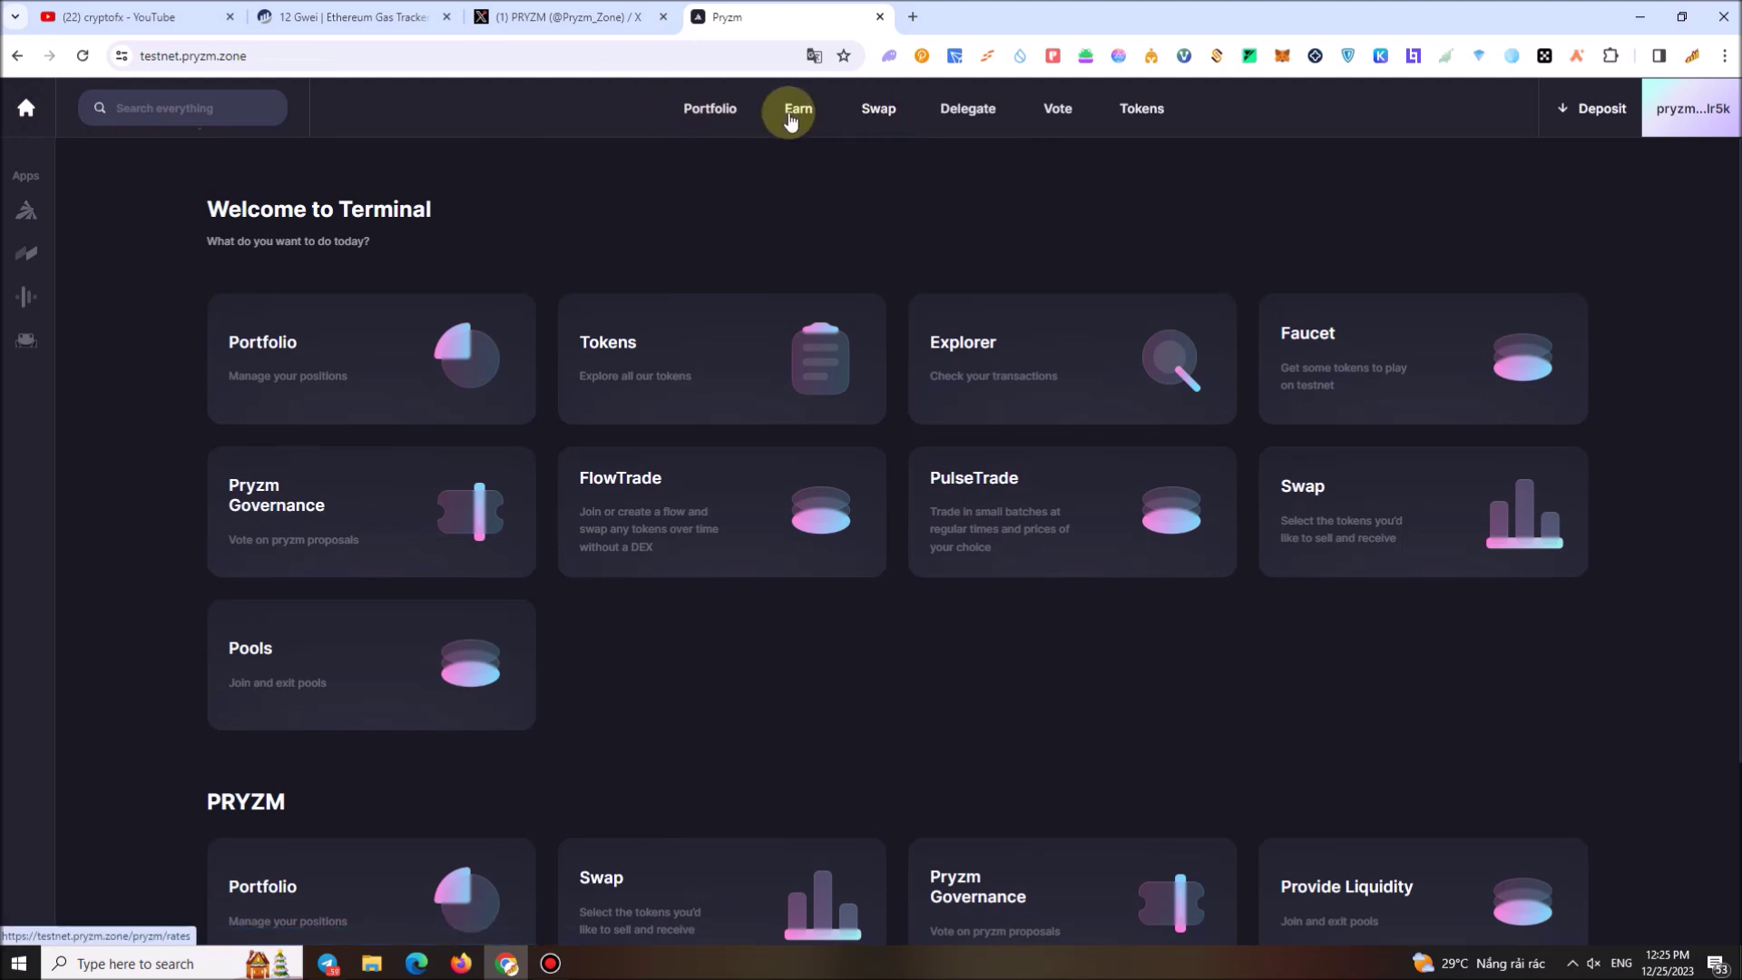
left_click(980, 121)
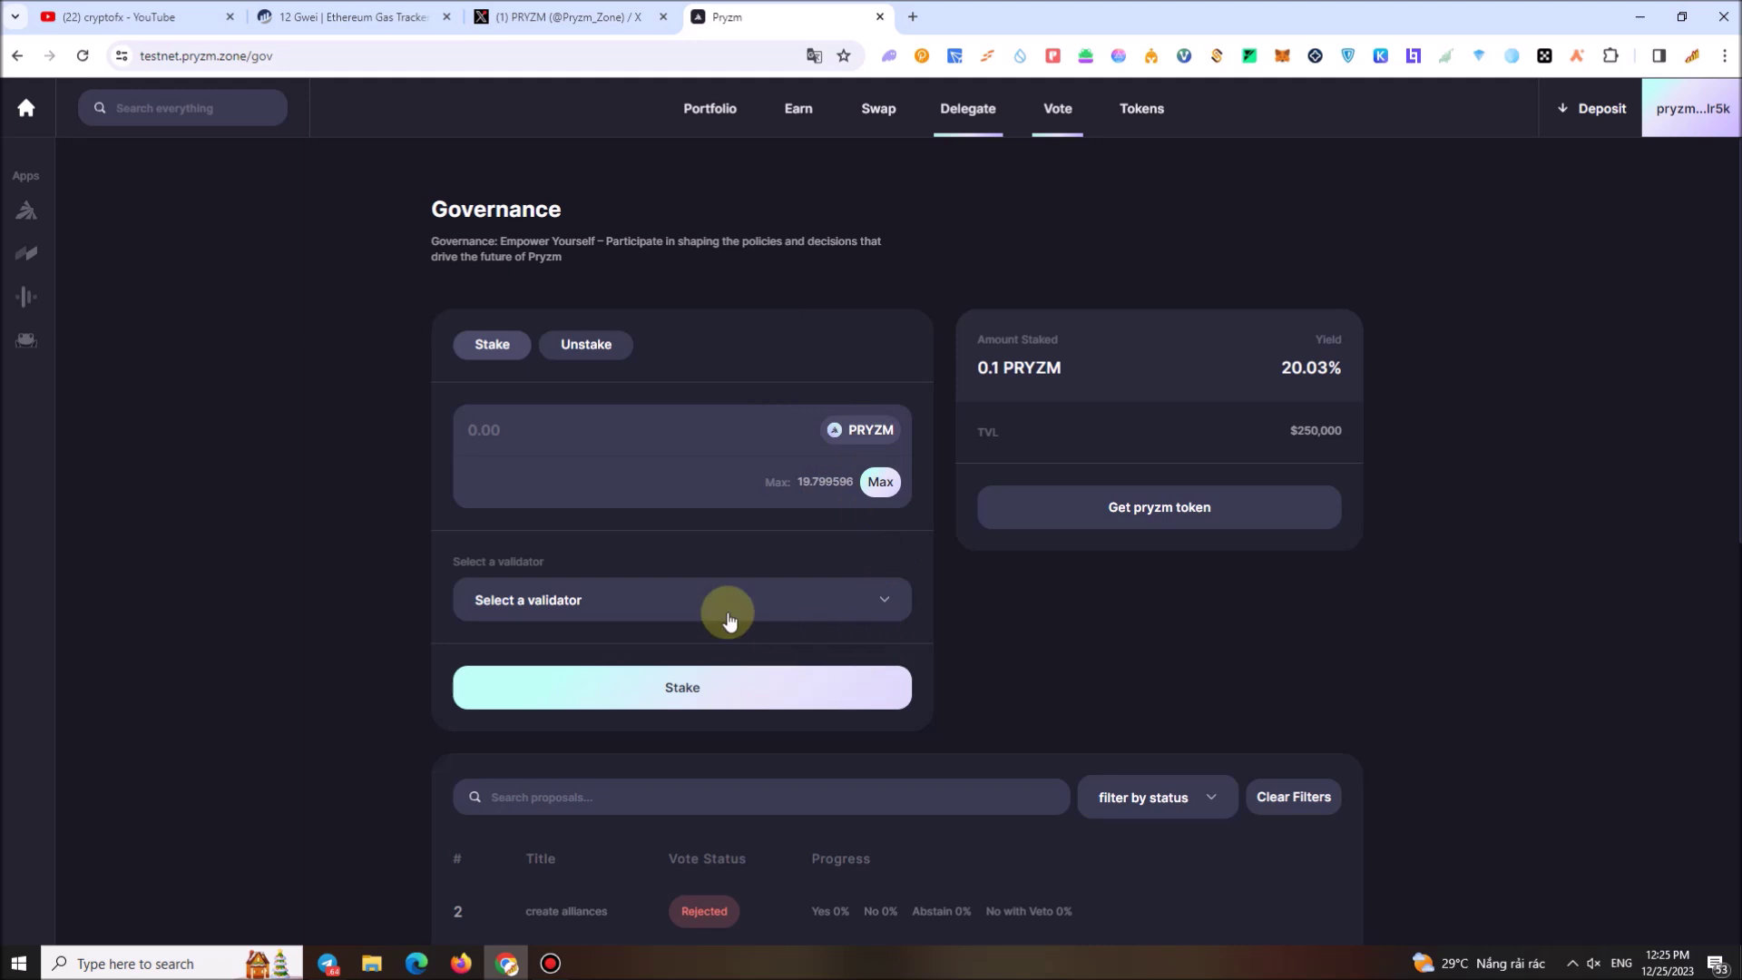
Select Mutu from the validator list
left_click(634, 594)
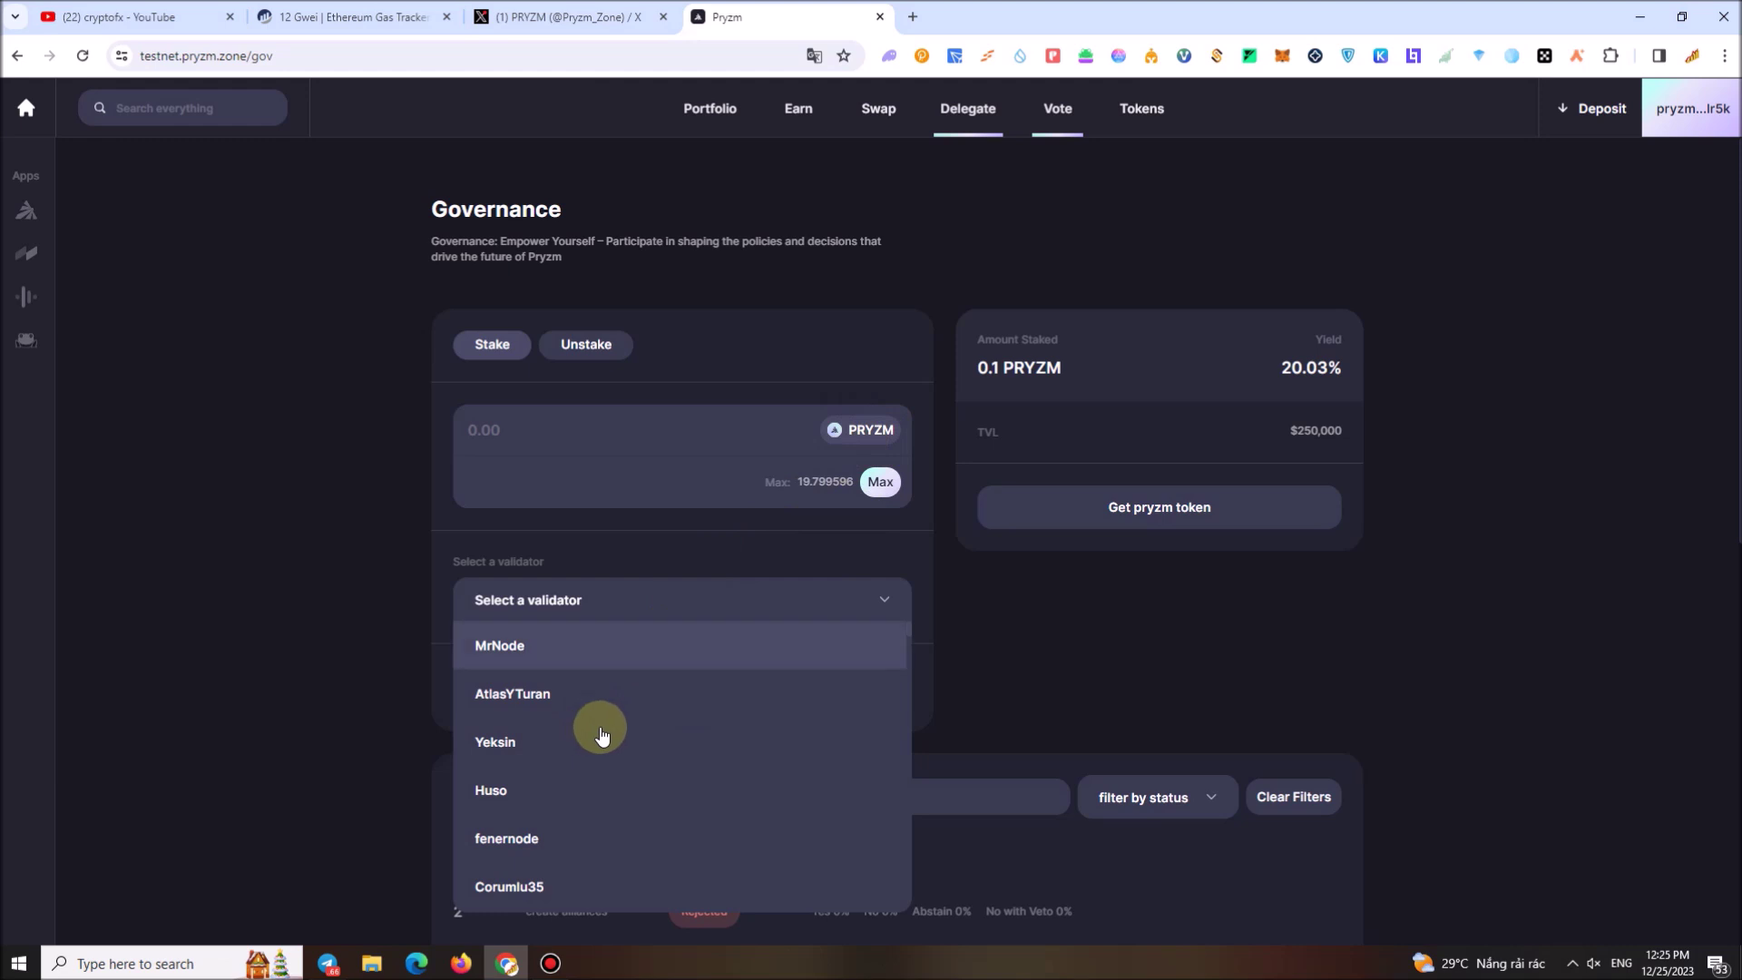
scroll(603, 727, "down", 3)
scroll(599, 745, "down", 3)
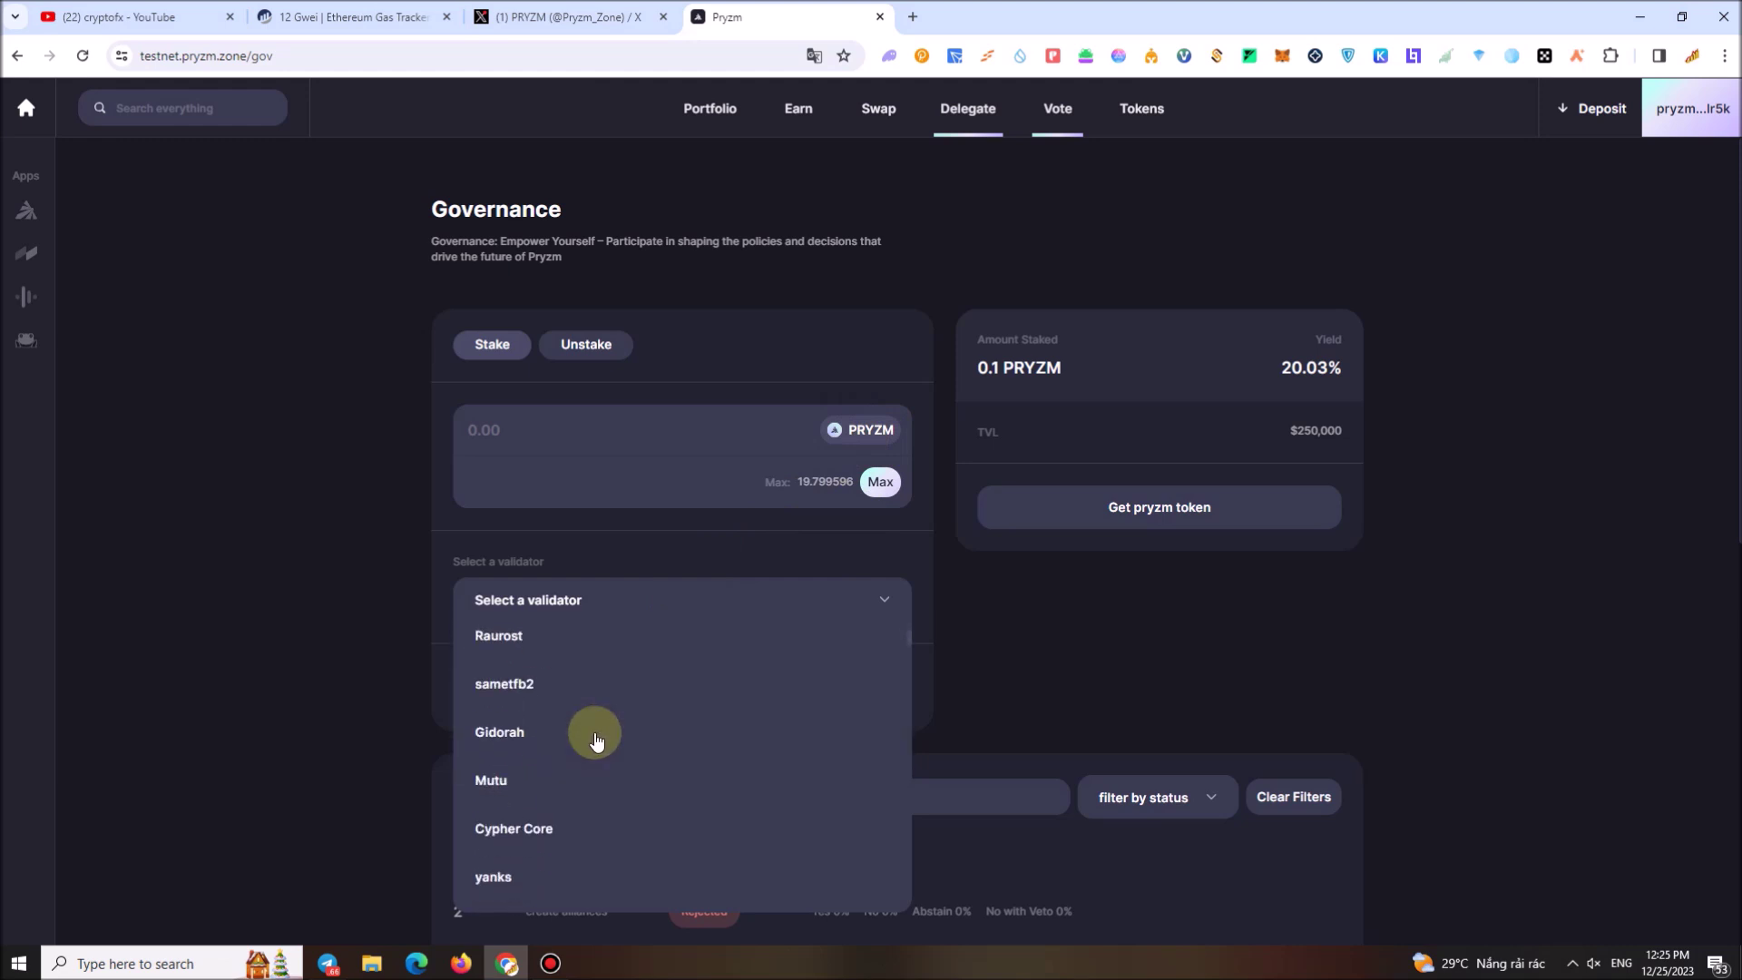
scroll(562, 753, "down", 3)
scroll(526, 772, "up", 3)
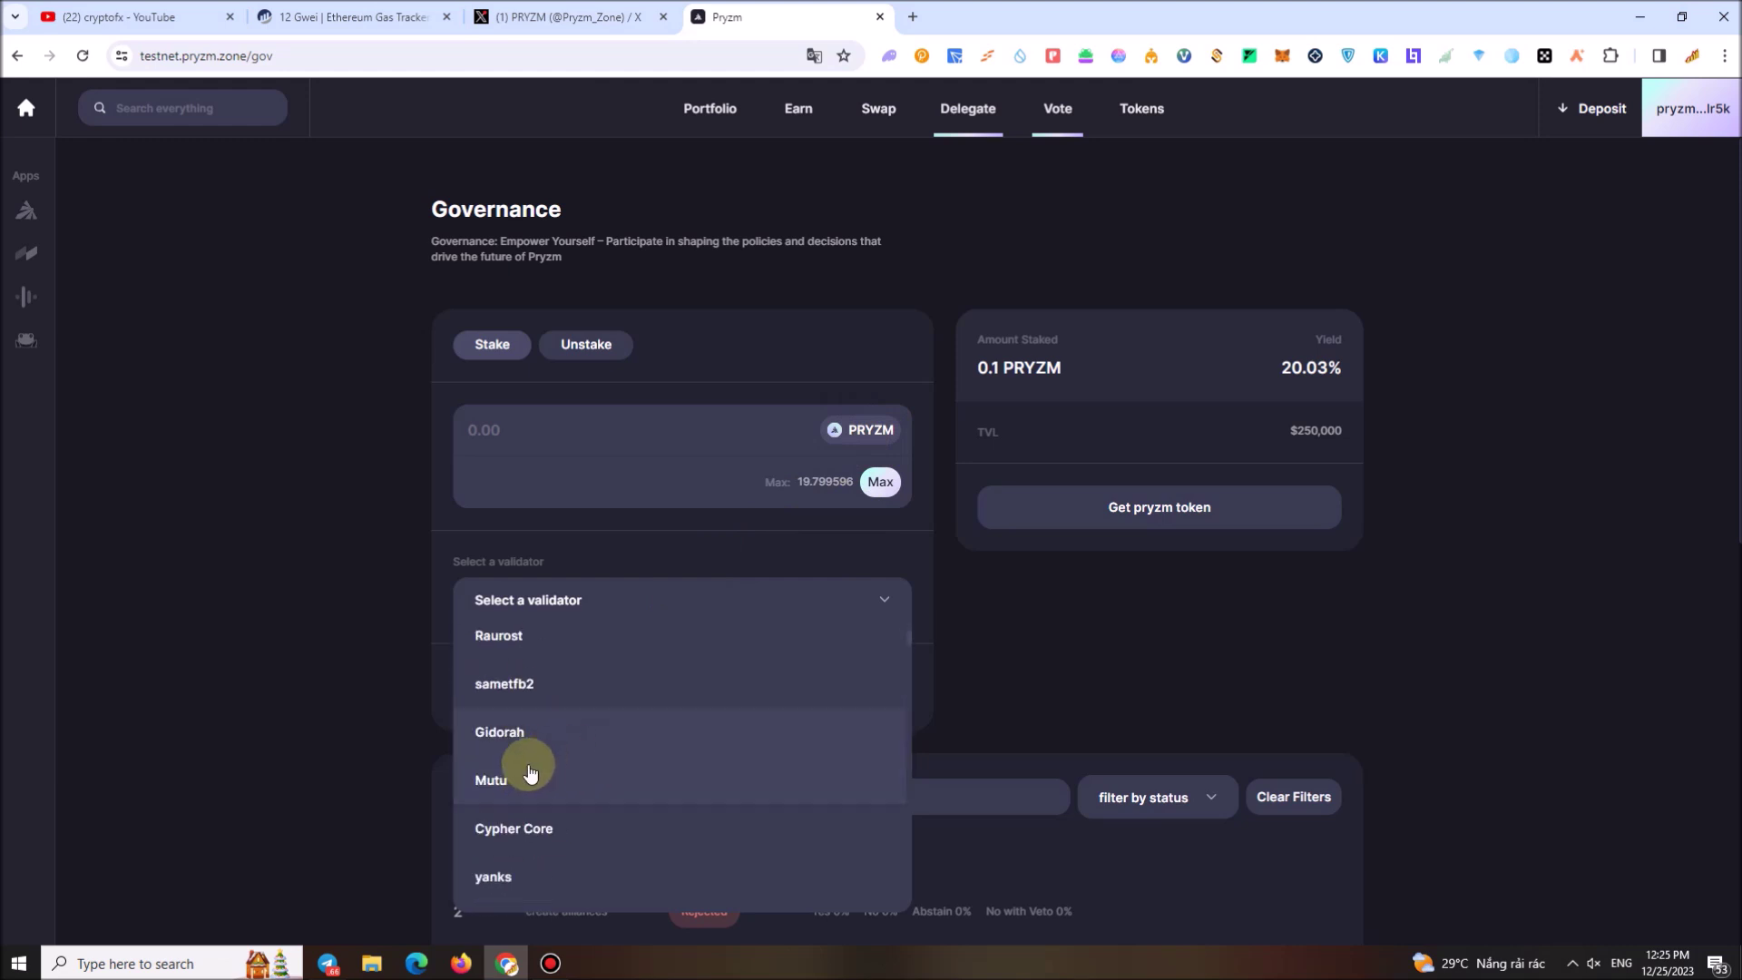
left_click(497, 782)
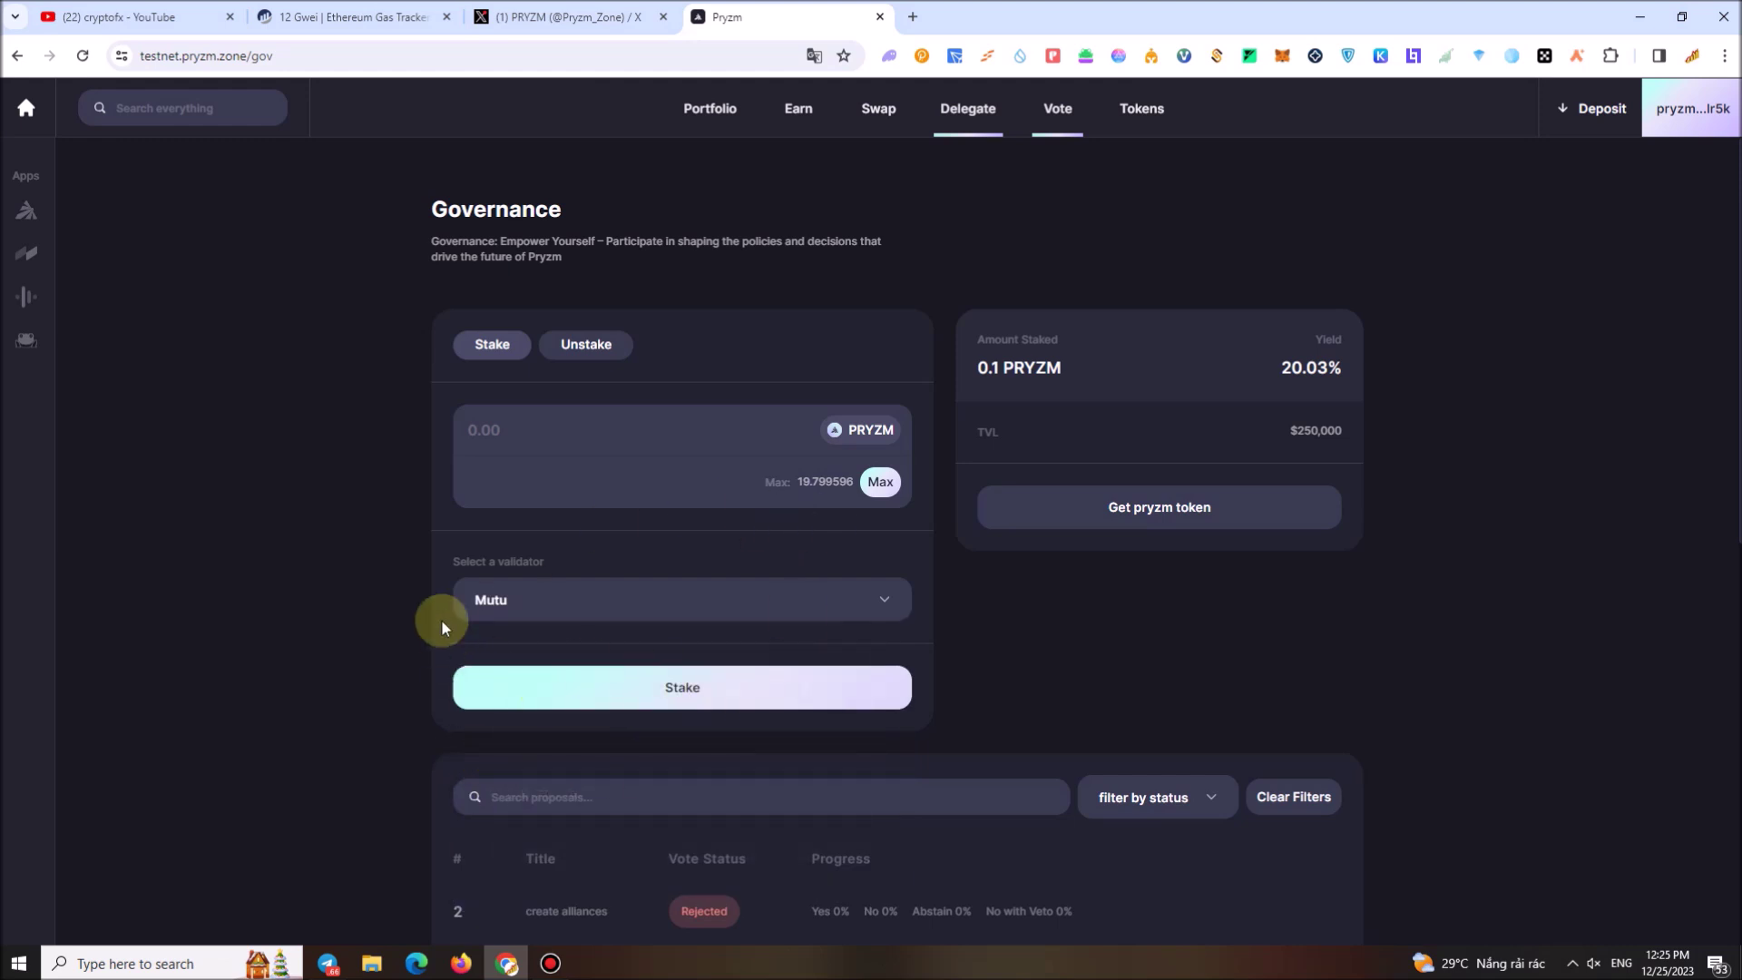
Stake 1 PRYZM with Mutu and approve it in Leap, raising the staked total to 1.1 PRYZM
left_click(563, 443)
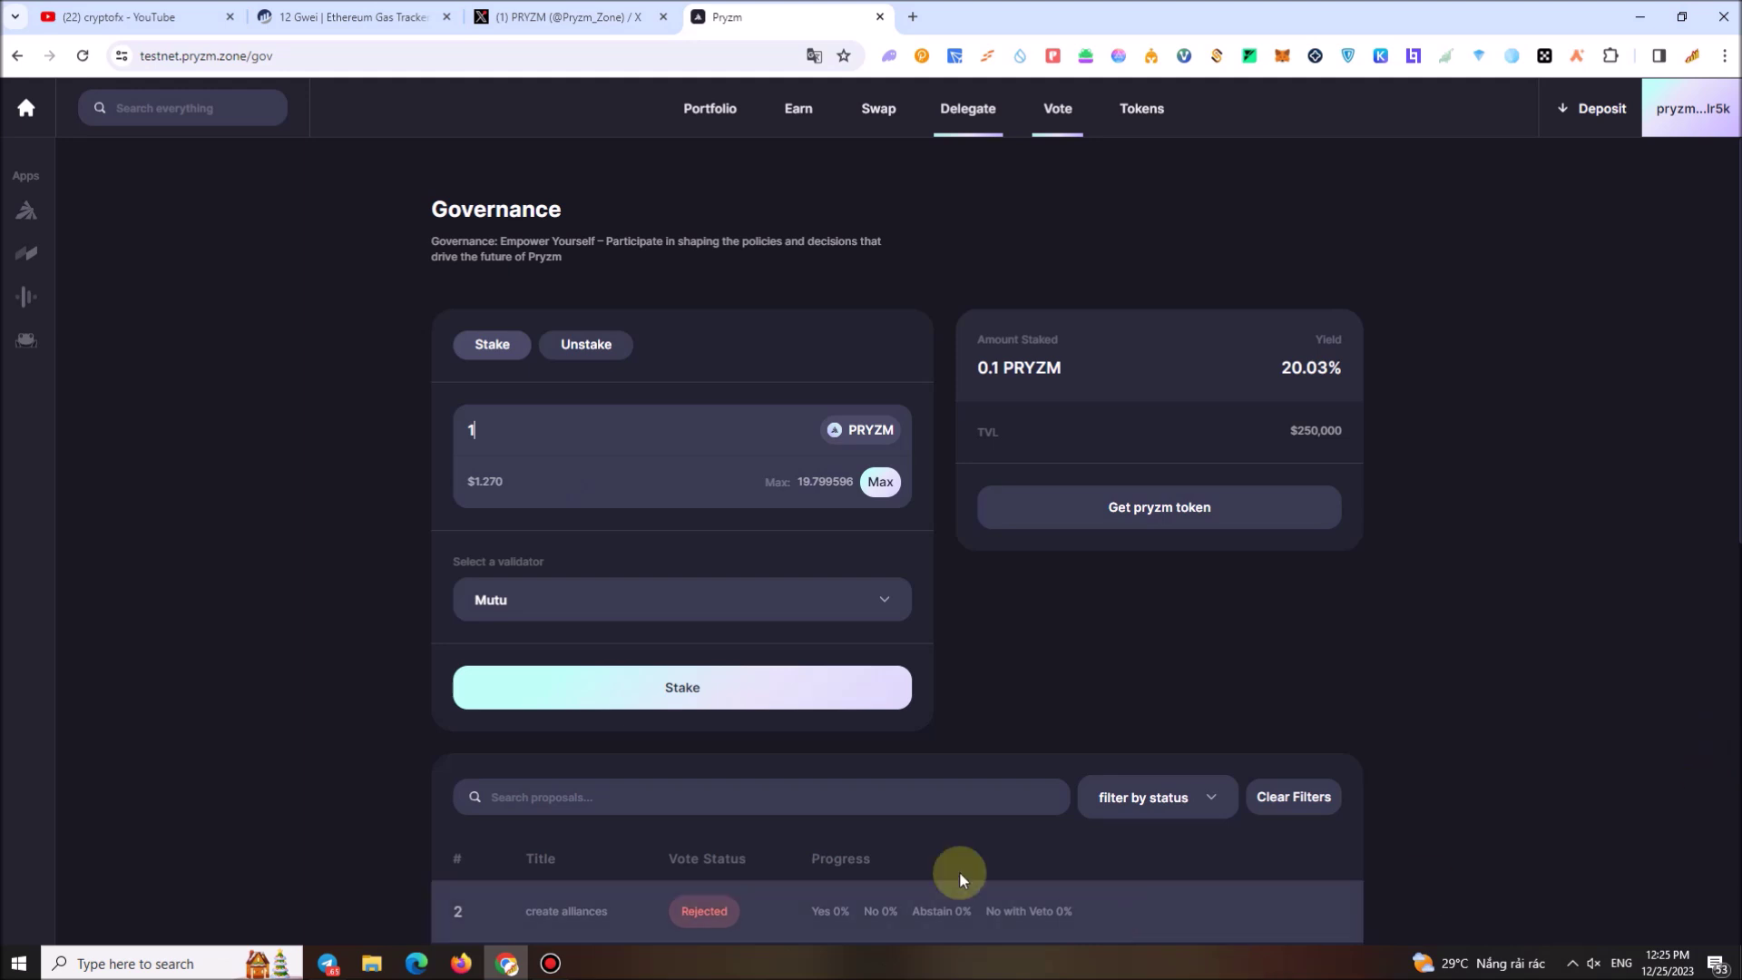
left_click(857, 685)
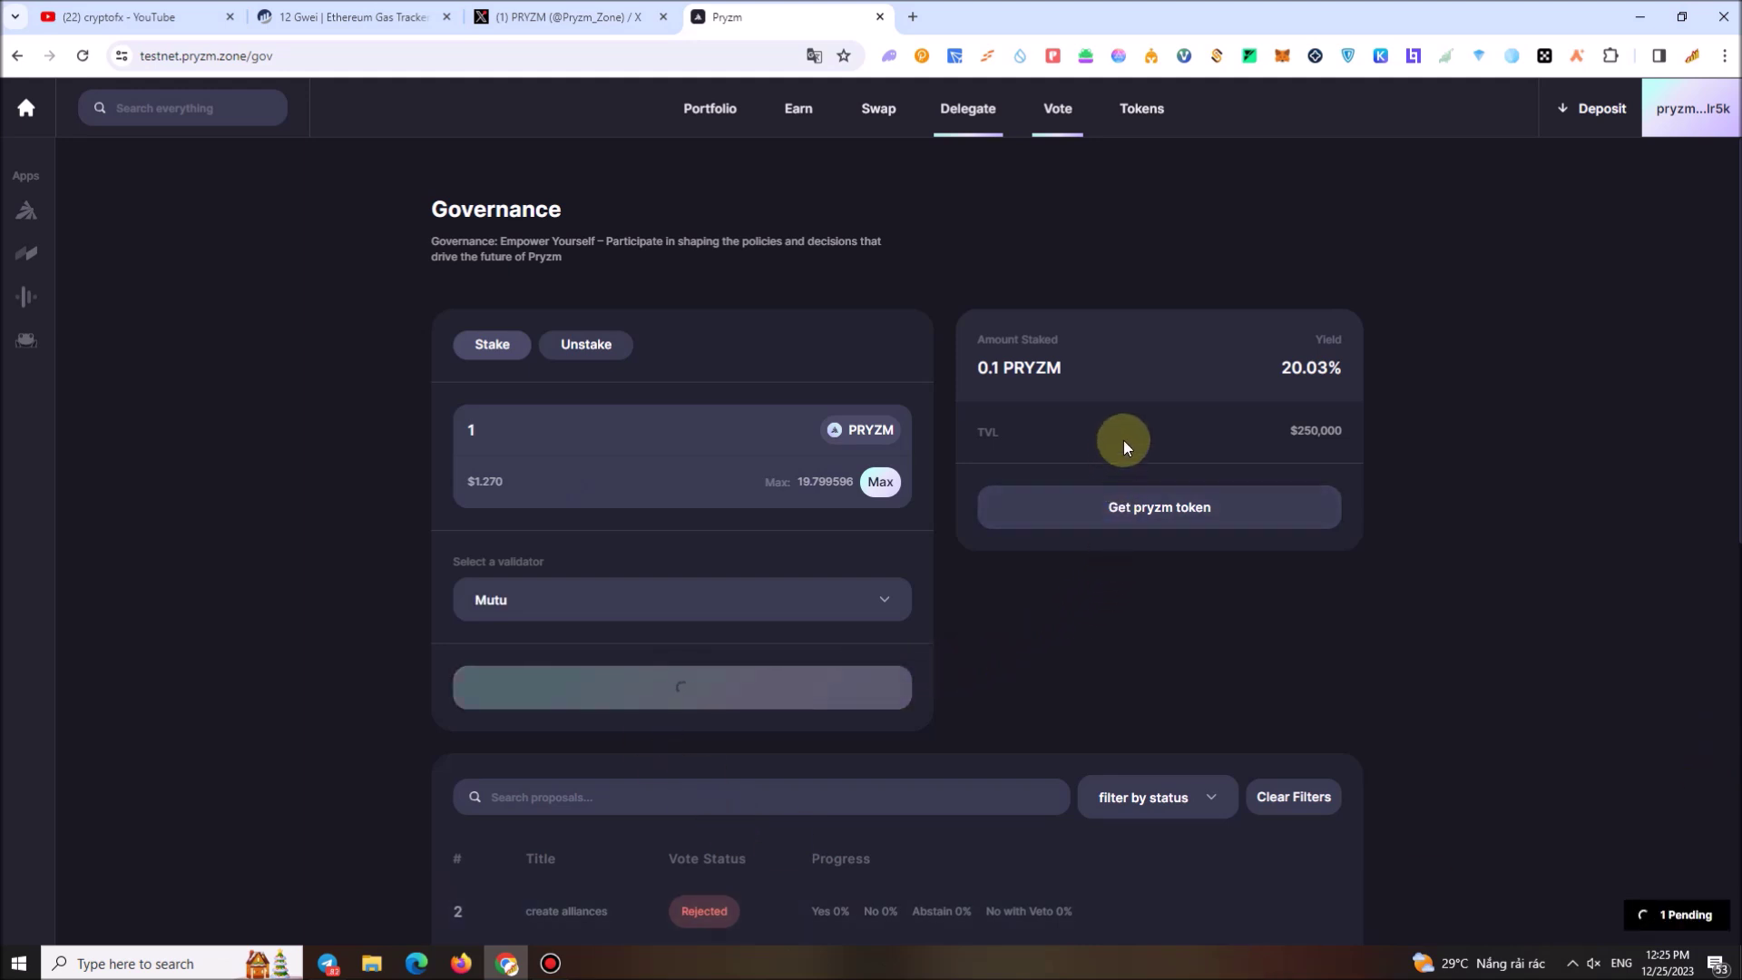
left_click_drag(1296, 367, 1327, 368)
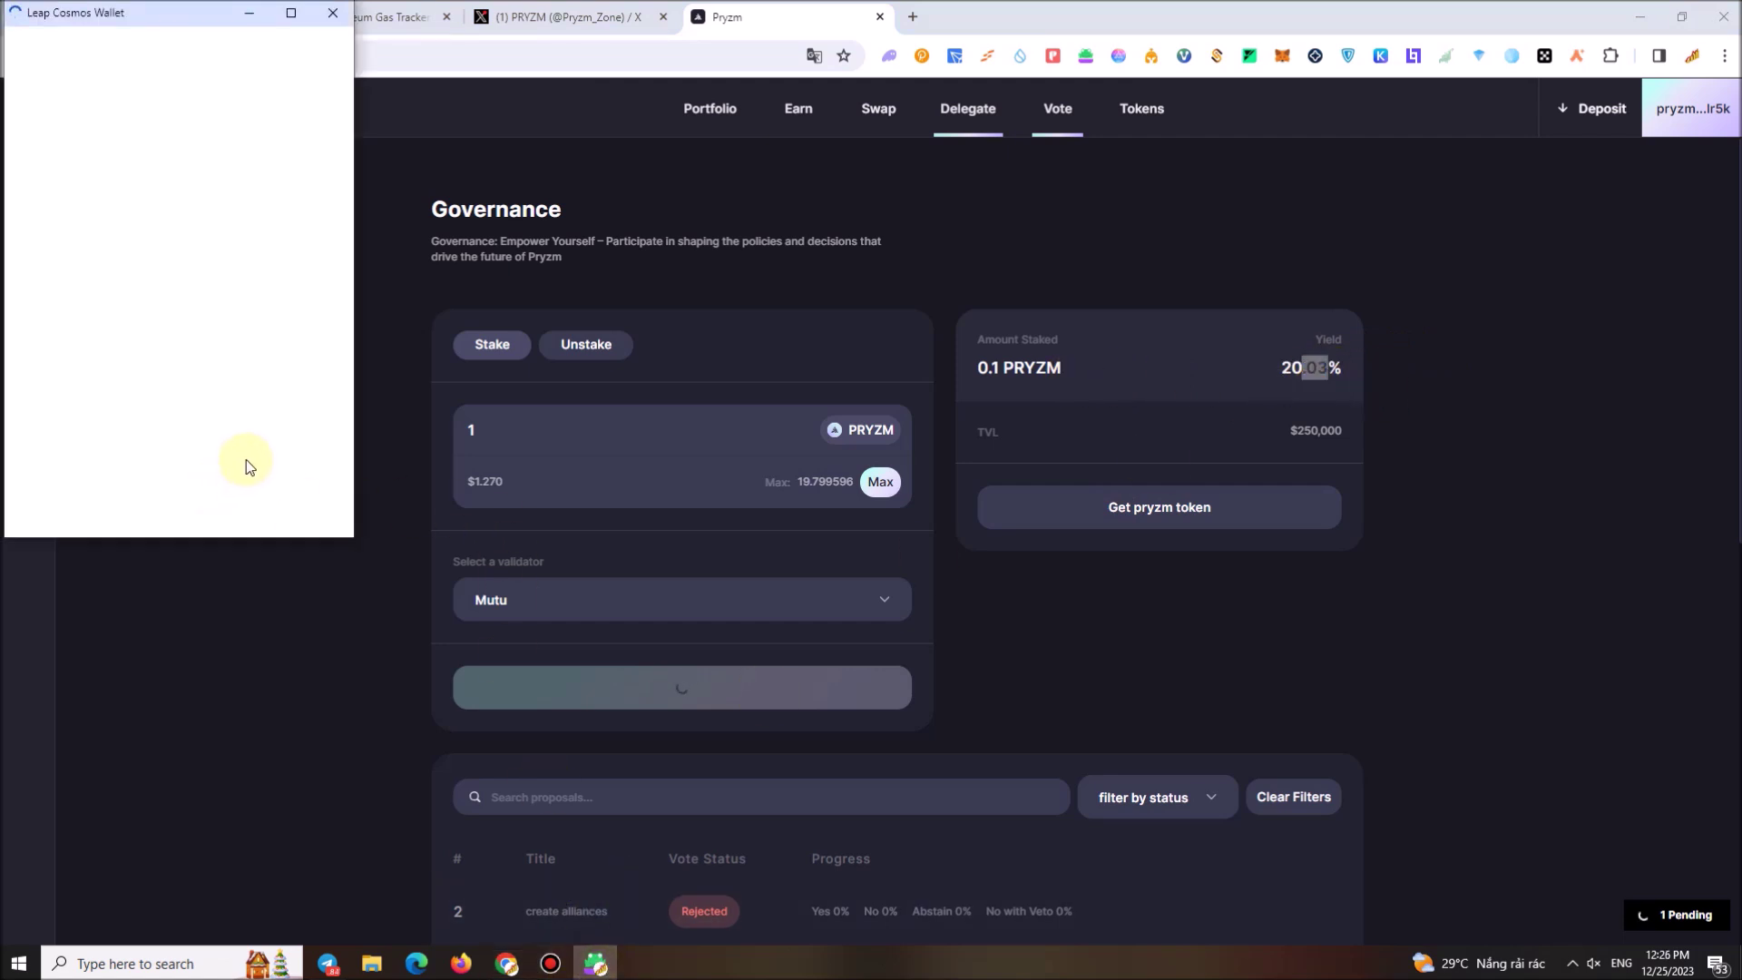
left_click(251, 498)
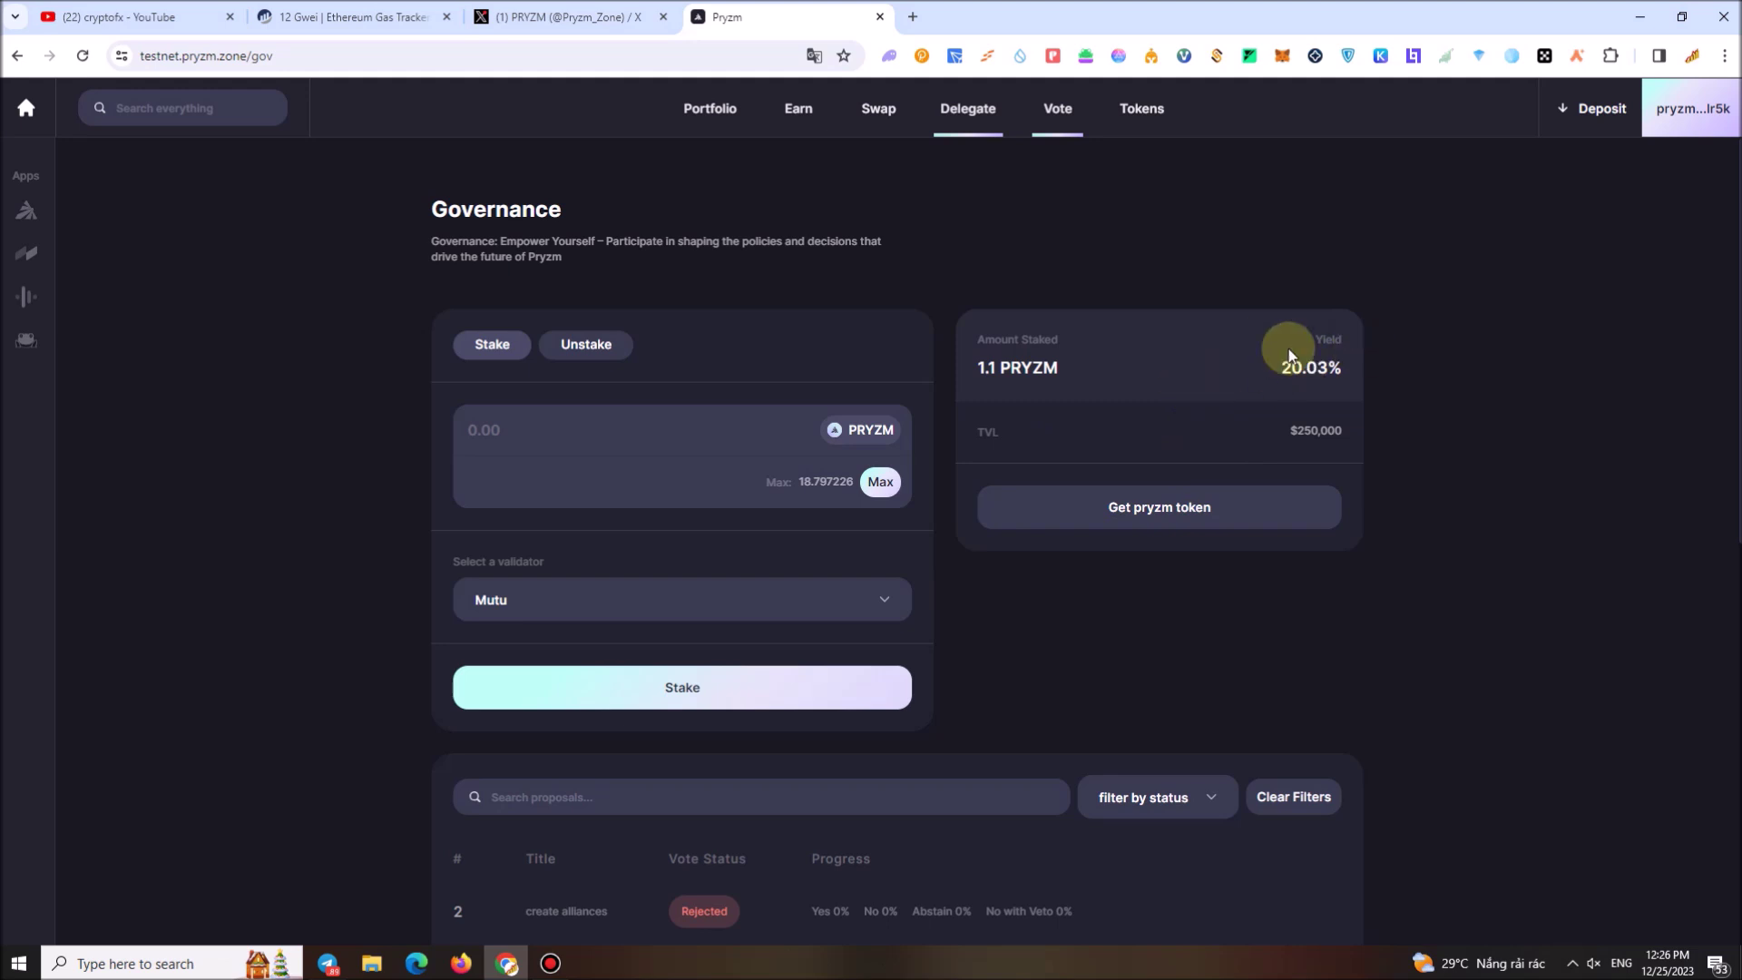
left_click_drag(1299, 372, 1358, 369)
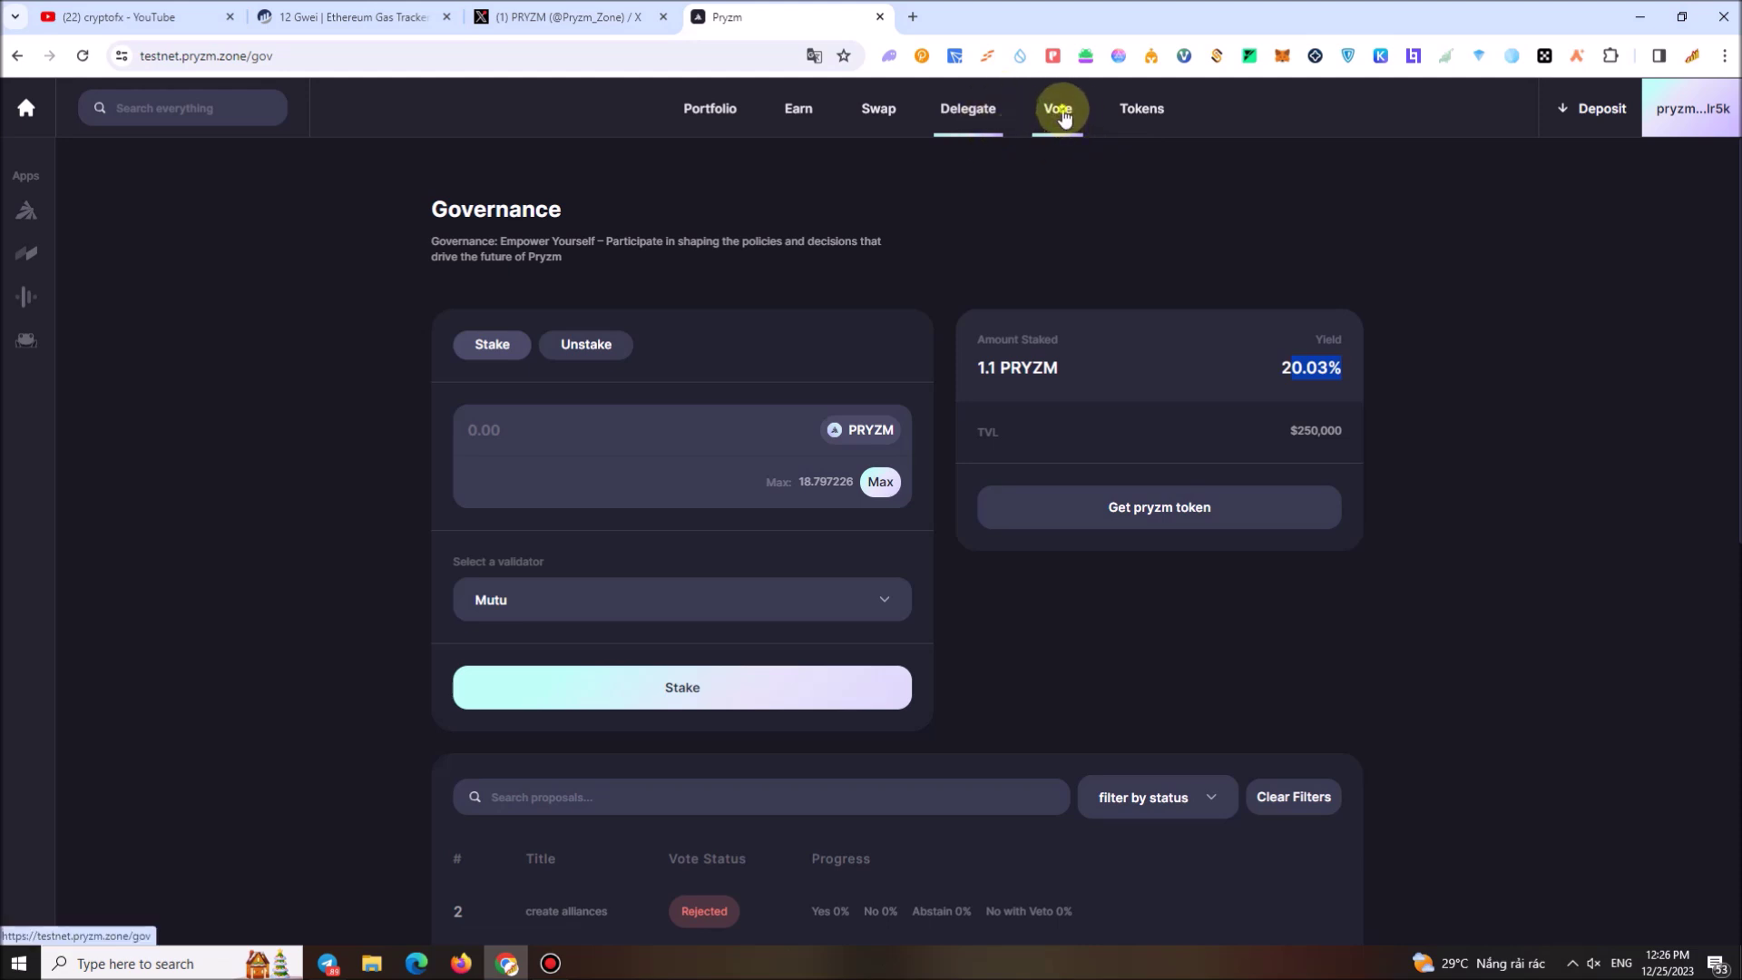
Set the governance proposals table's status filter to In Progress, leaving no proposals listed
scroll(1212, 479, "down", 6)
scroll(1205, 481, "up", 2)
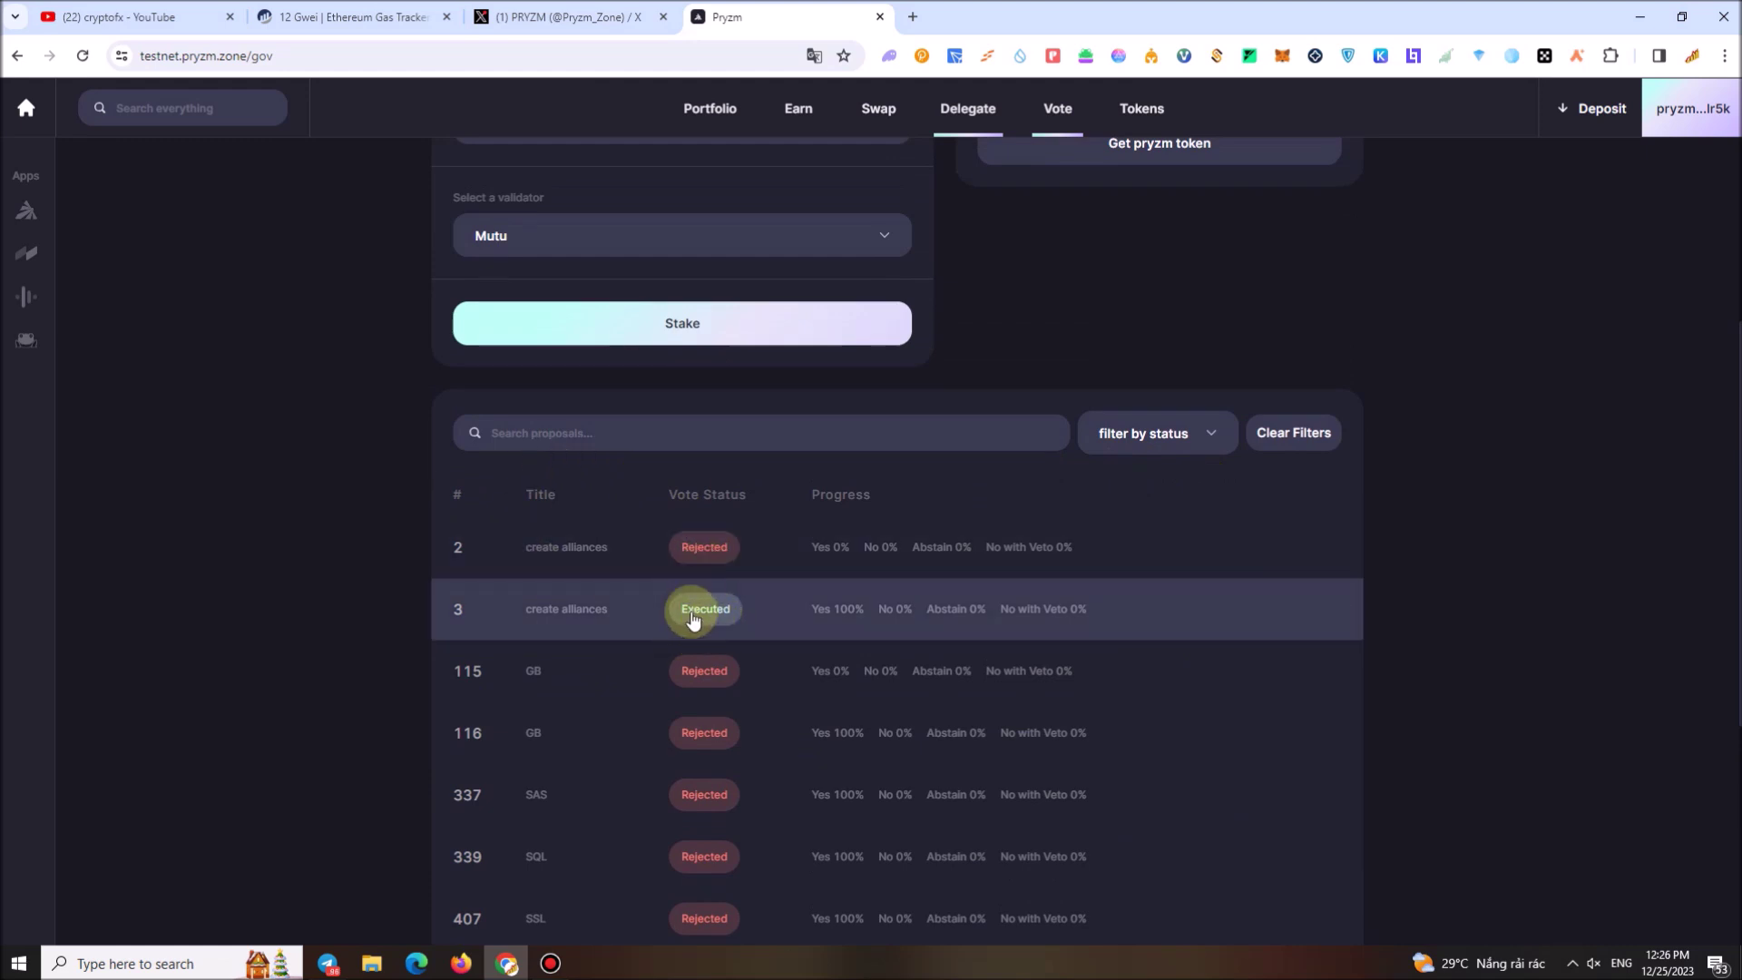
left_click(1215, 443)
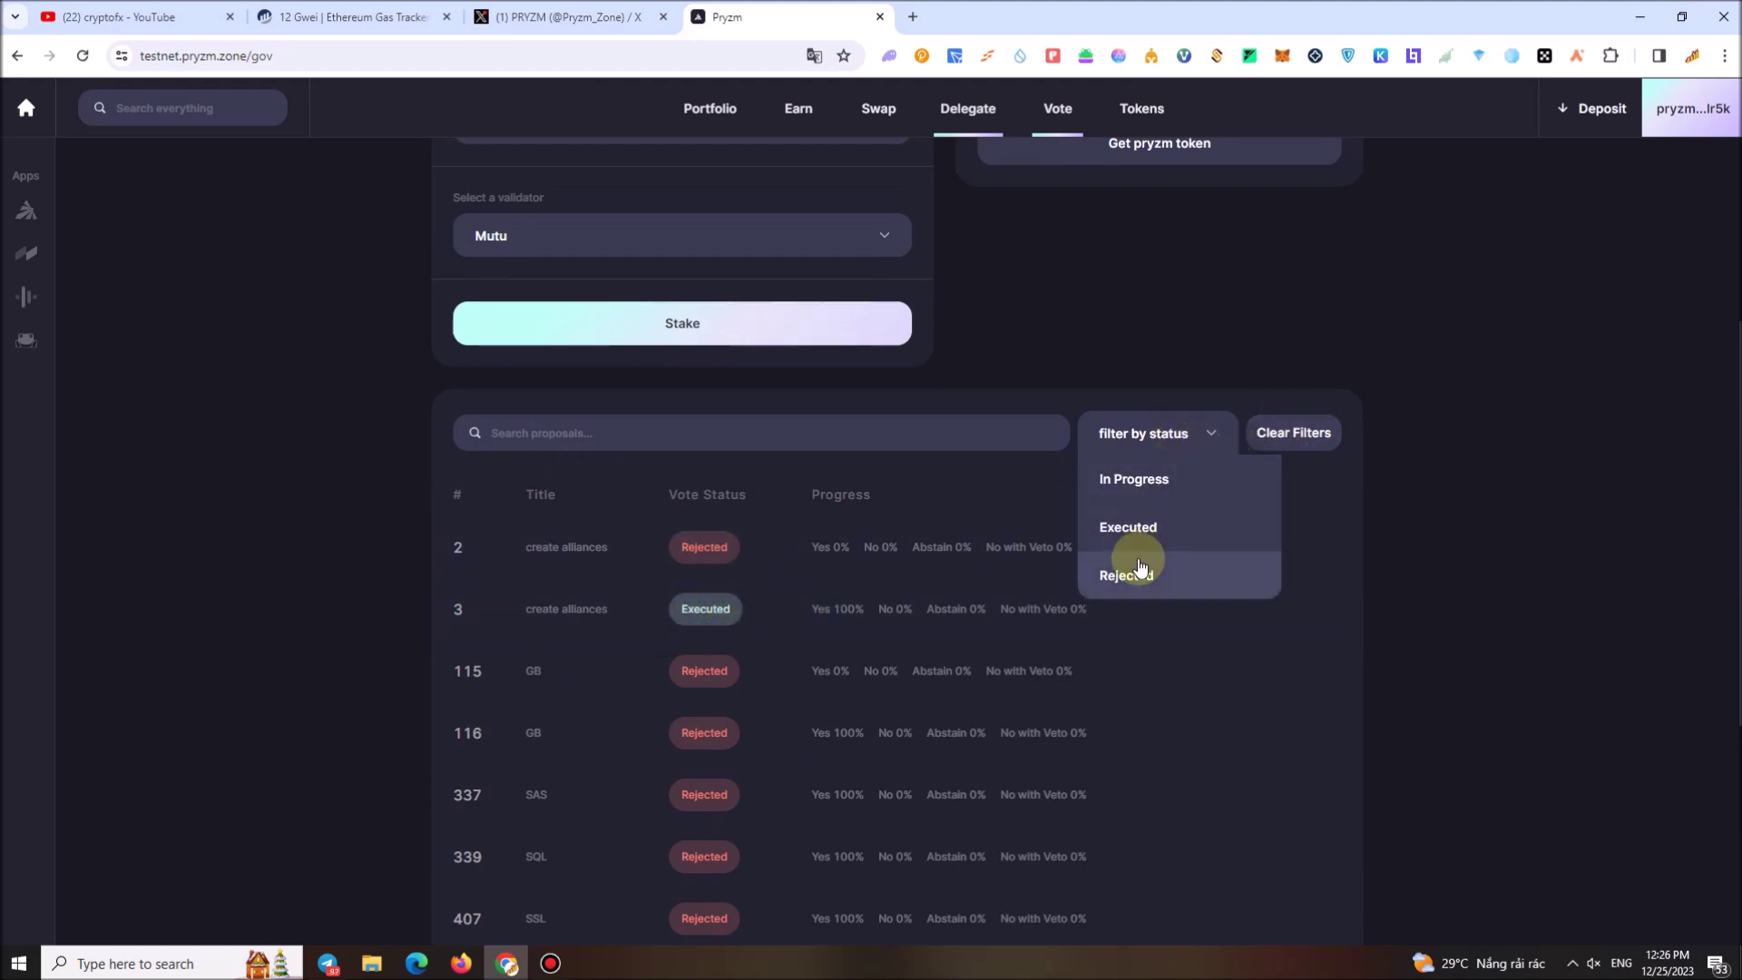
left_click(1161, 488)
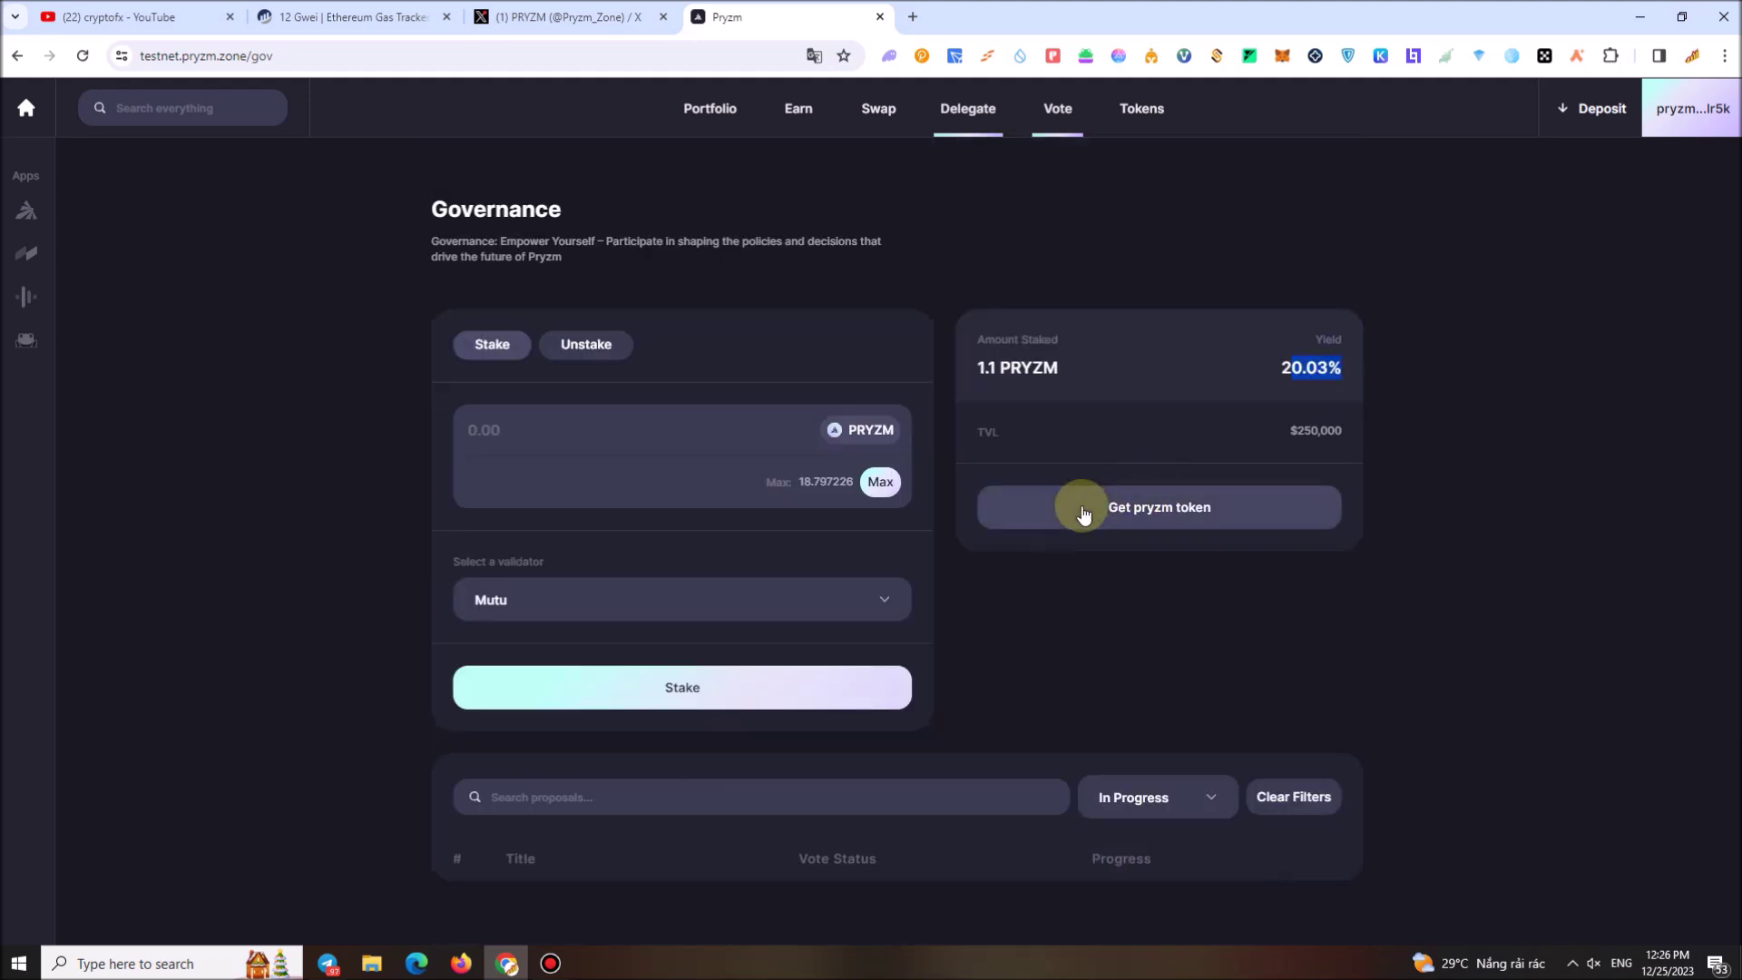
left_click(1146, 798)
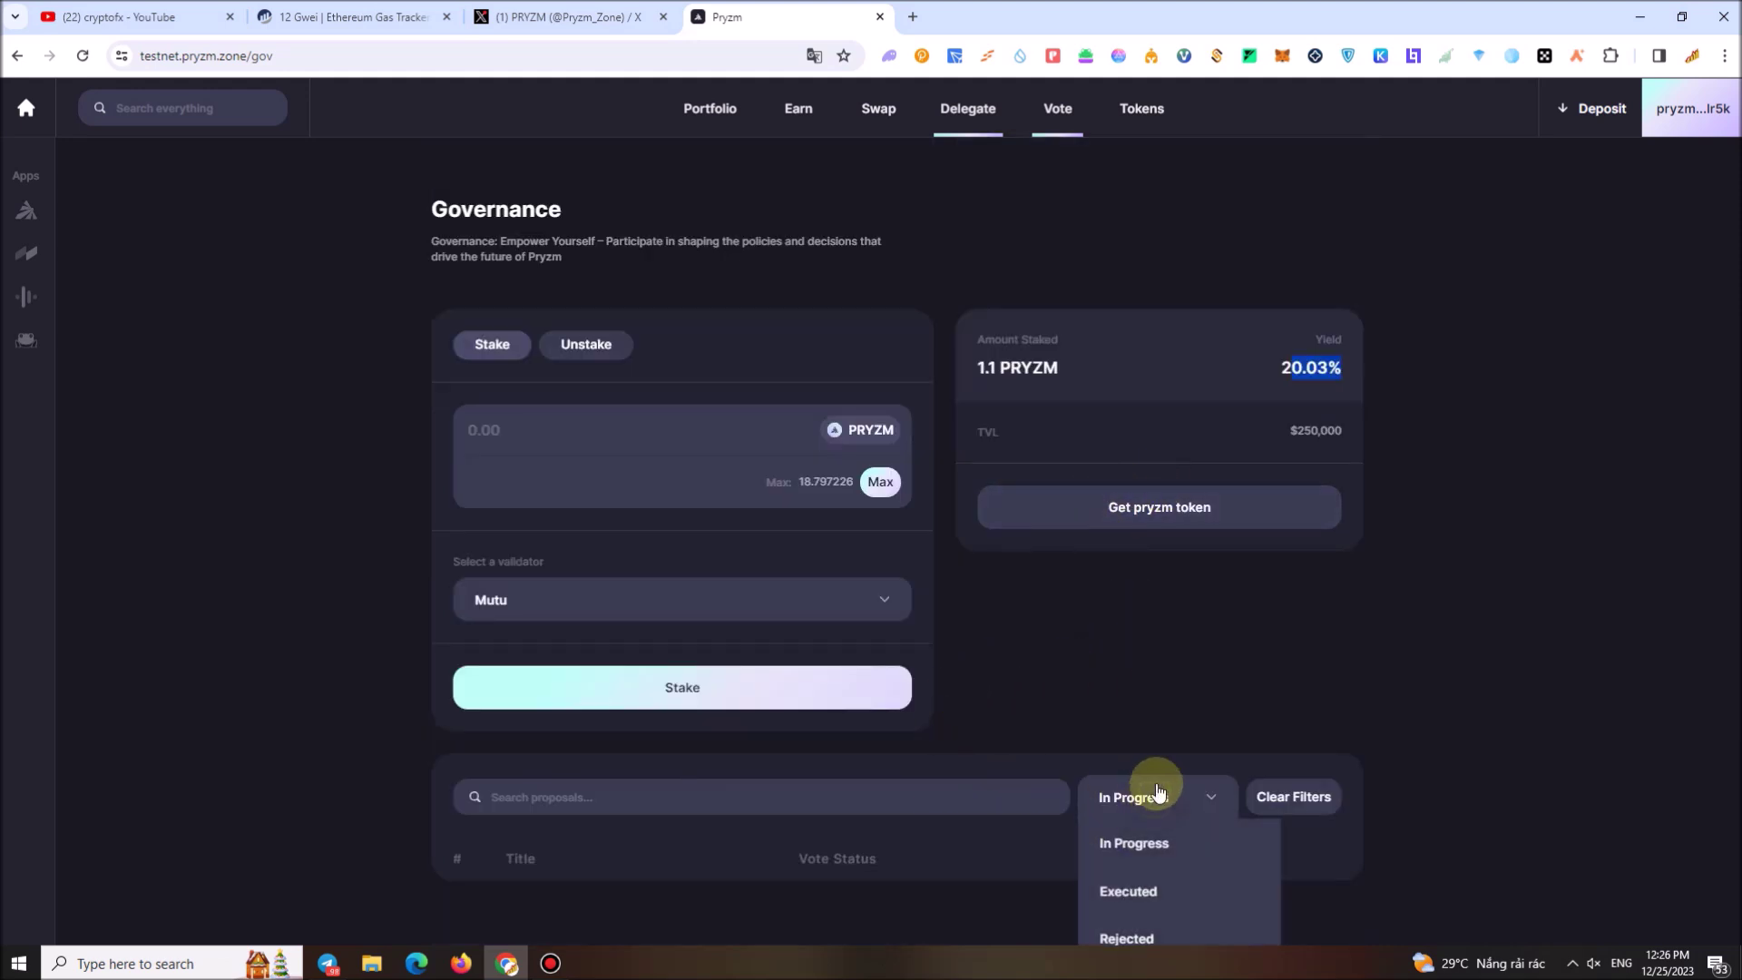
left_click(802, 887)
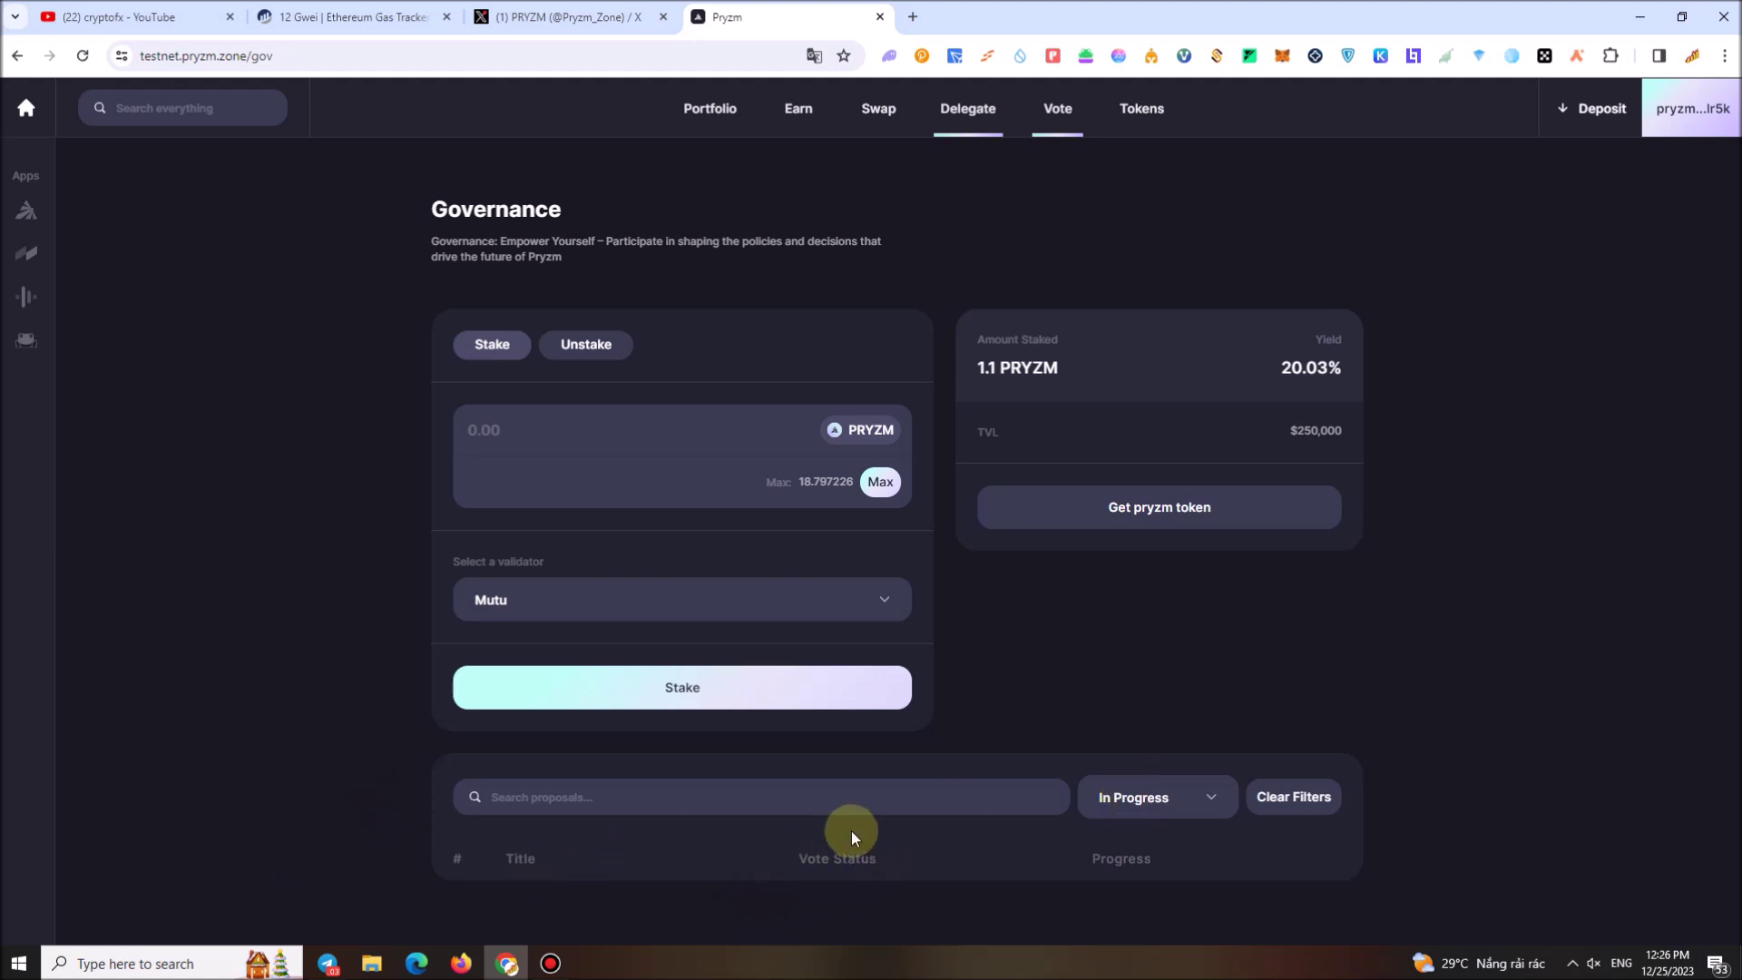
left_click(1179, 802)
left_click(1584, 822)
Open the docs.pryzm.zone link from the PRYZM pinned post on X, then return to the profile's top
left_click(567, 17)
scroll(935, 577, "down", 10)
scroll(939, 584, "down", 5)
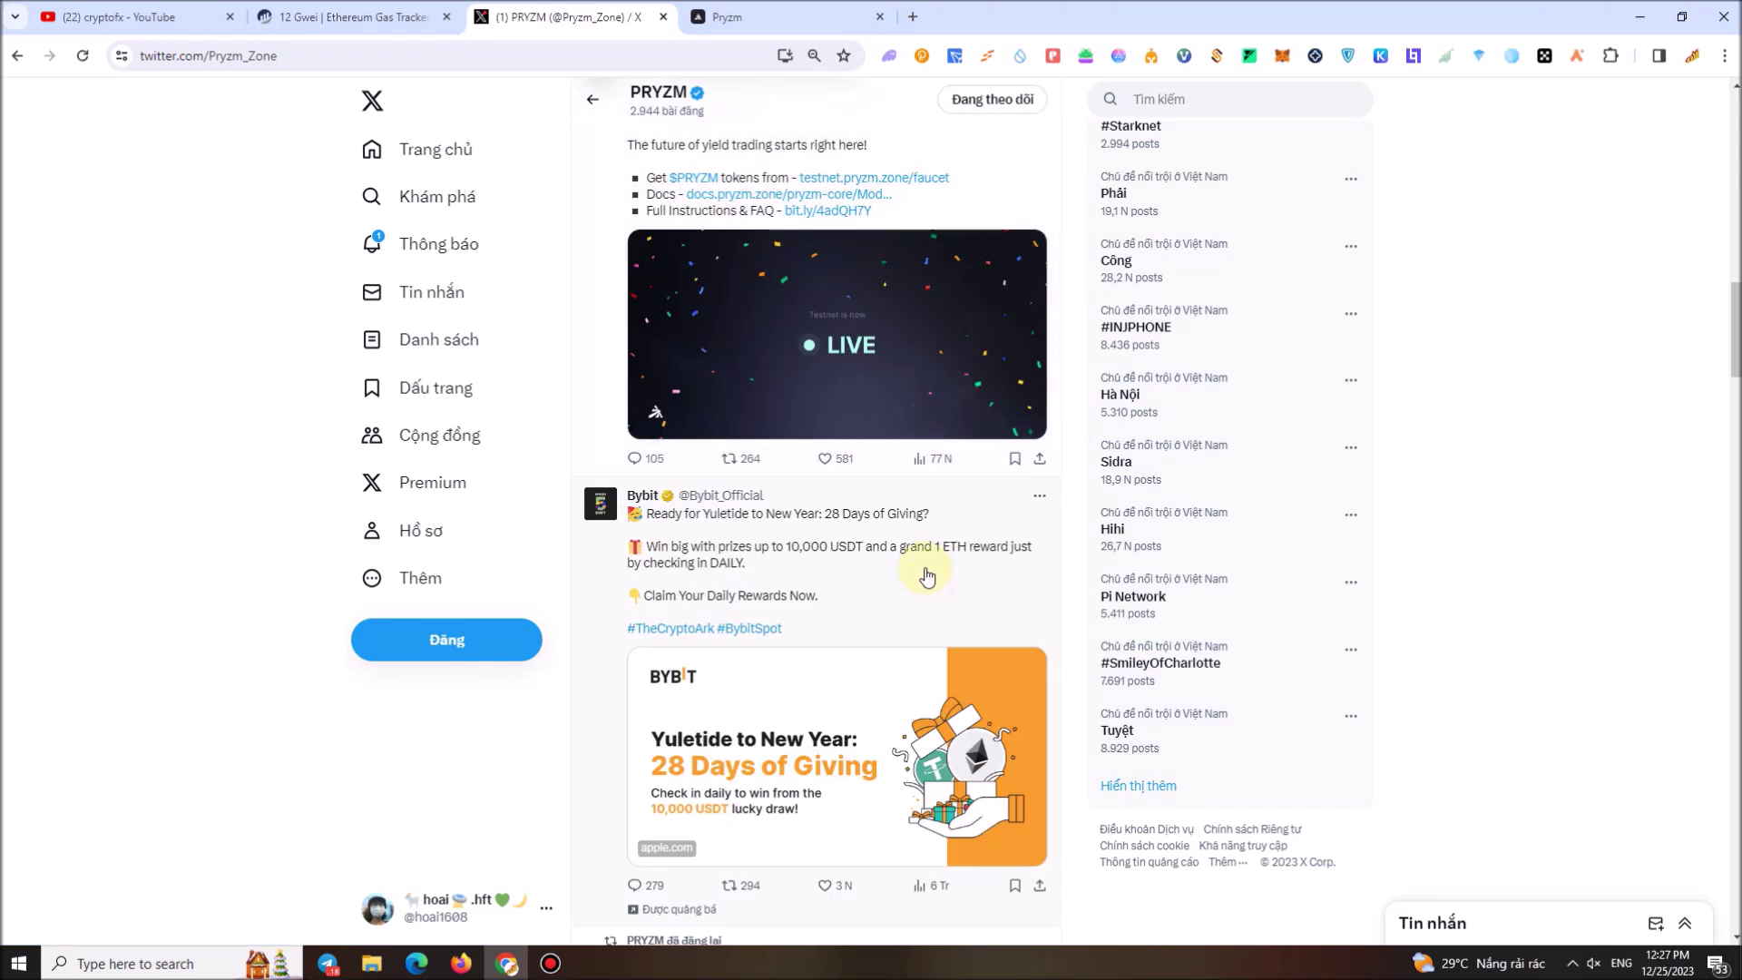
left_click(789, 195)
left_click(628, 13)
scroll(950, 427, "down", 5)
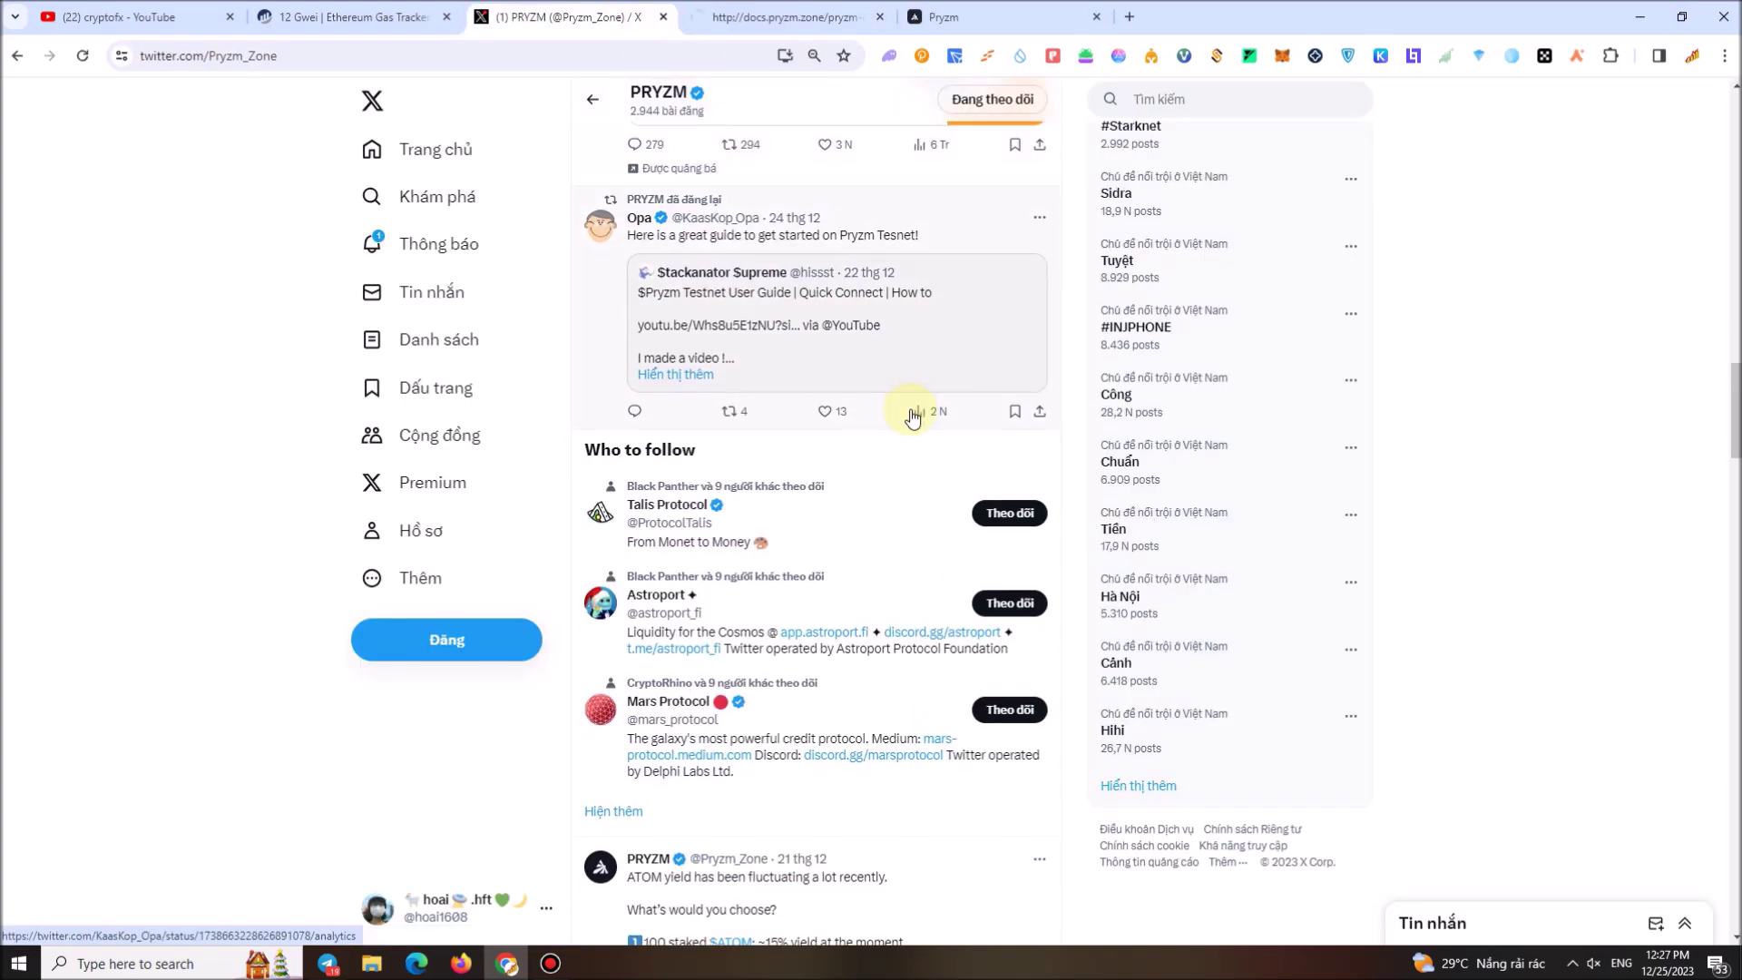
scroll(970, 422, "up", 10)
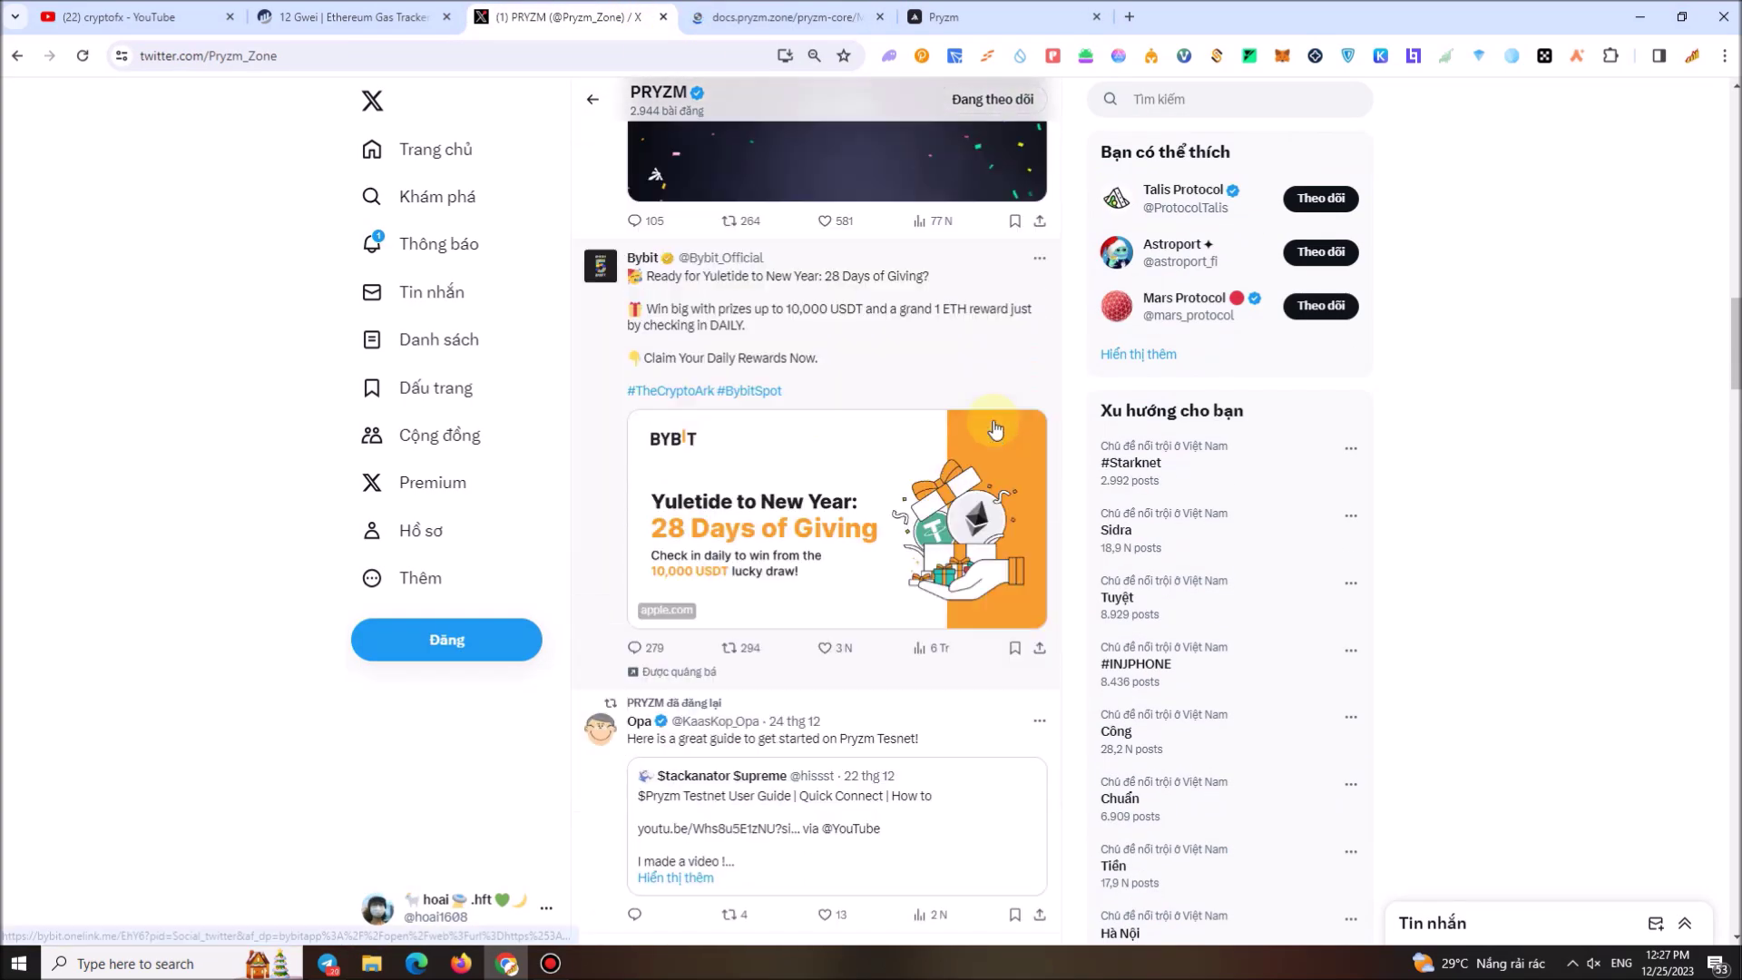
scroll(1008, 440, "up", 12)
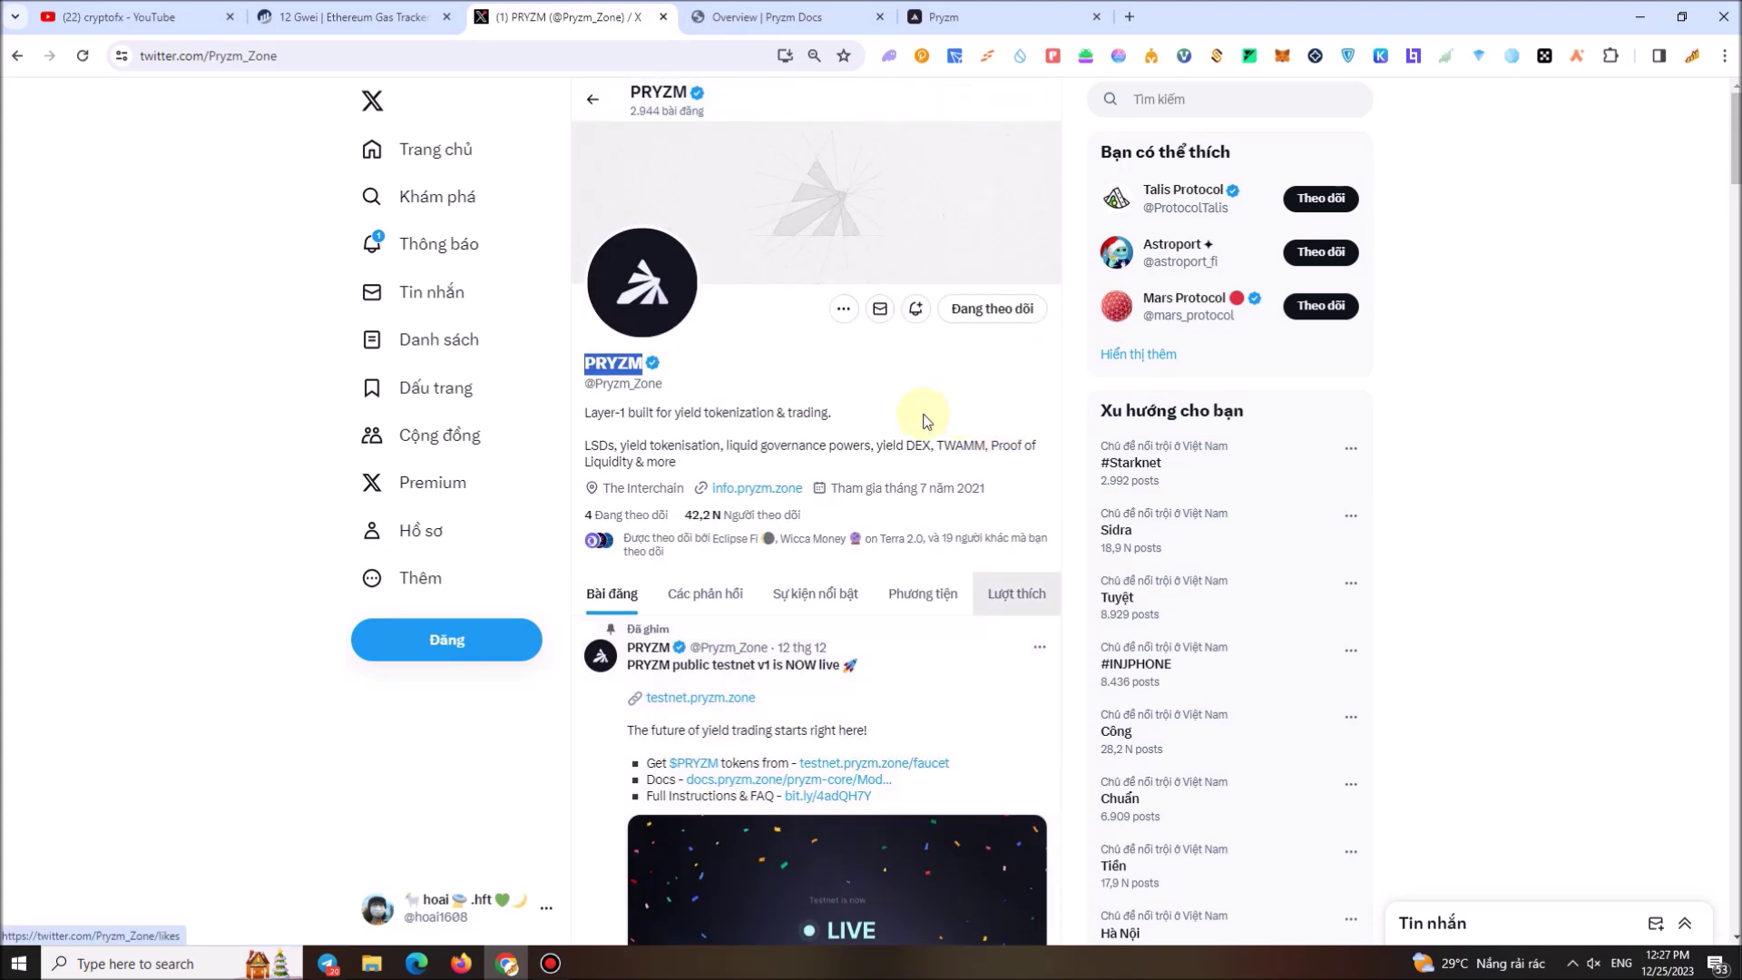
Read through the Pryzm Docs modules overview page
left_click(713, 16)
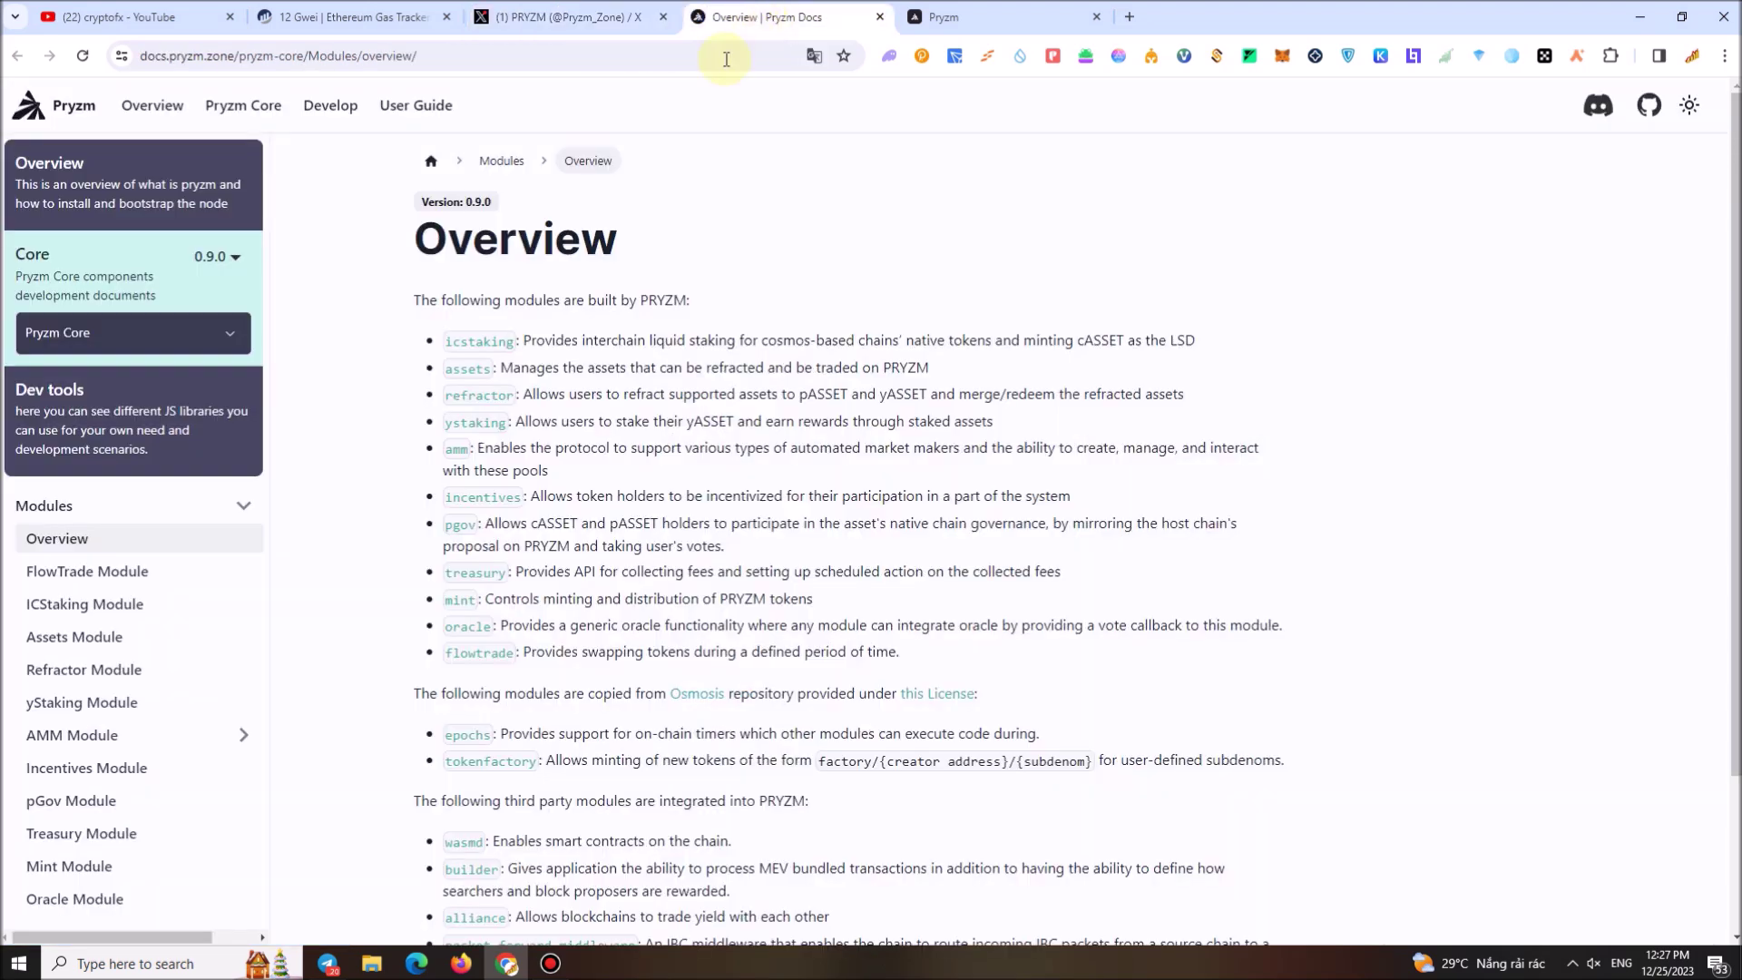
scroll(209, 646, "down", 3)
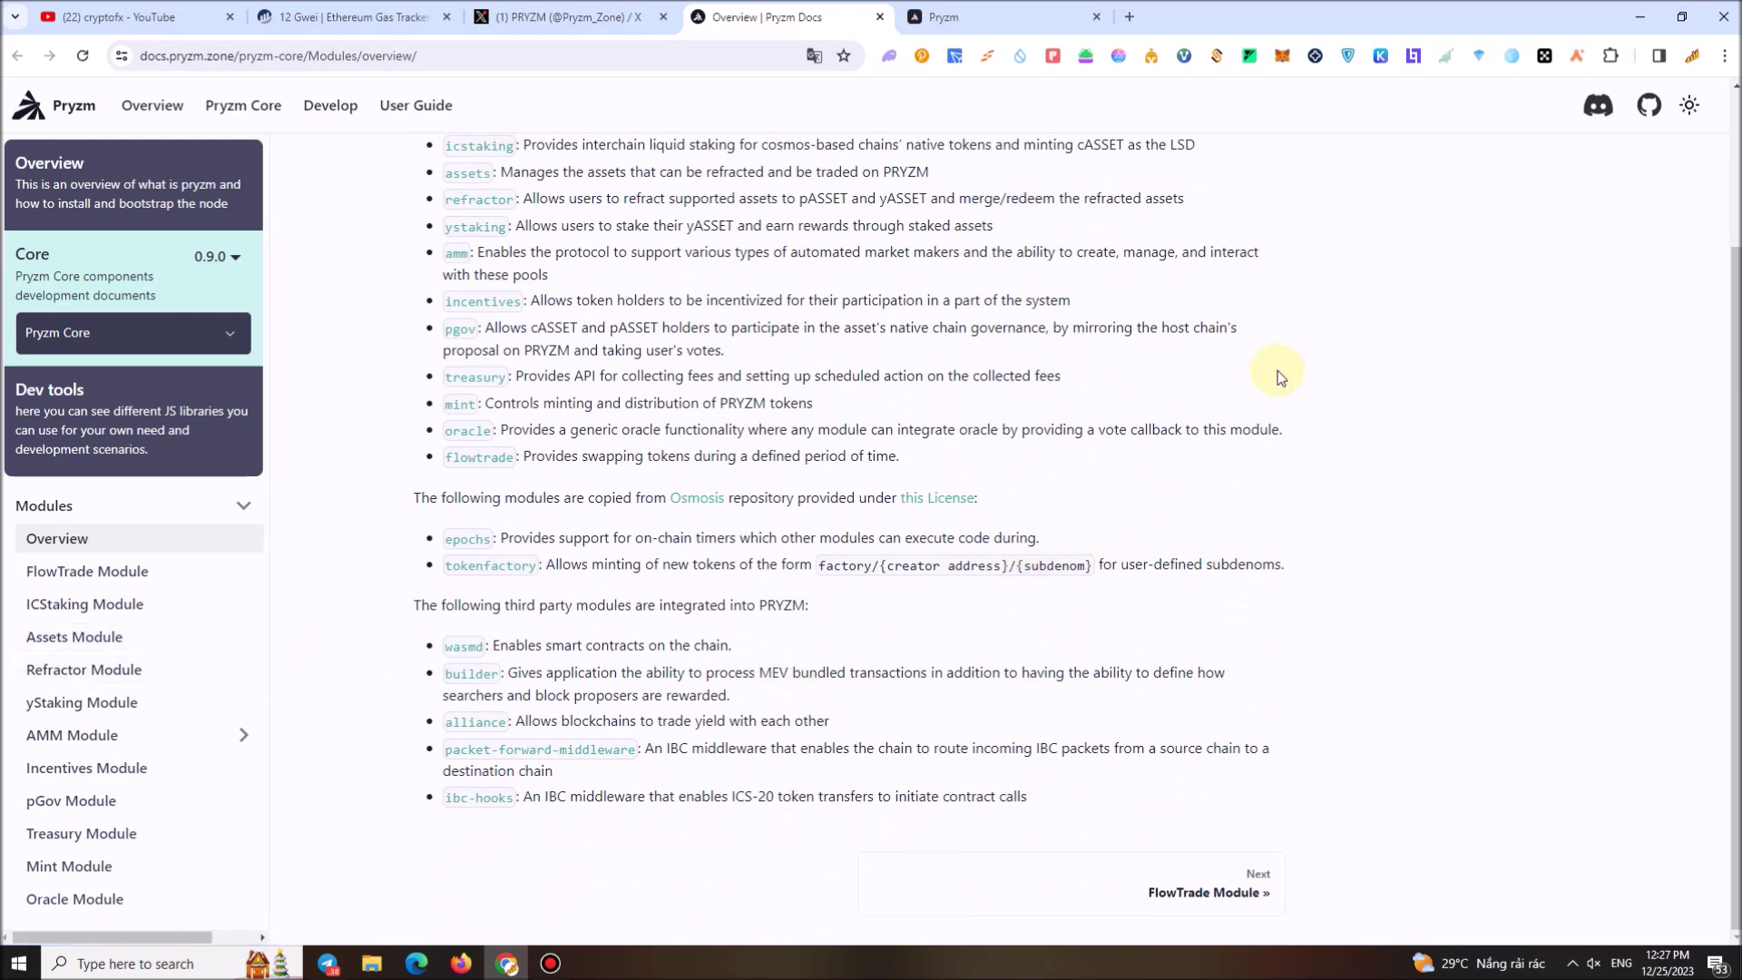
scroll(1134, 354, "up", 3)
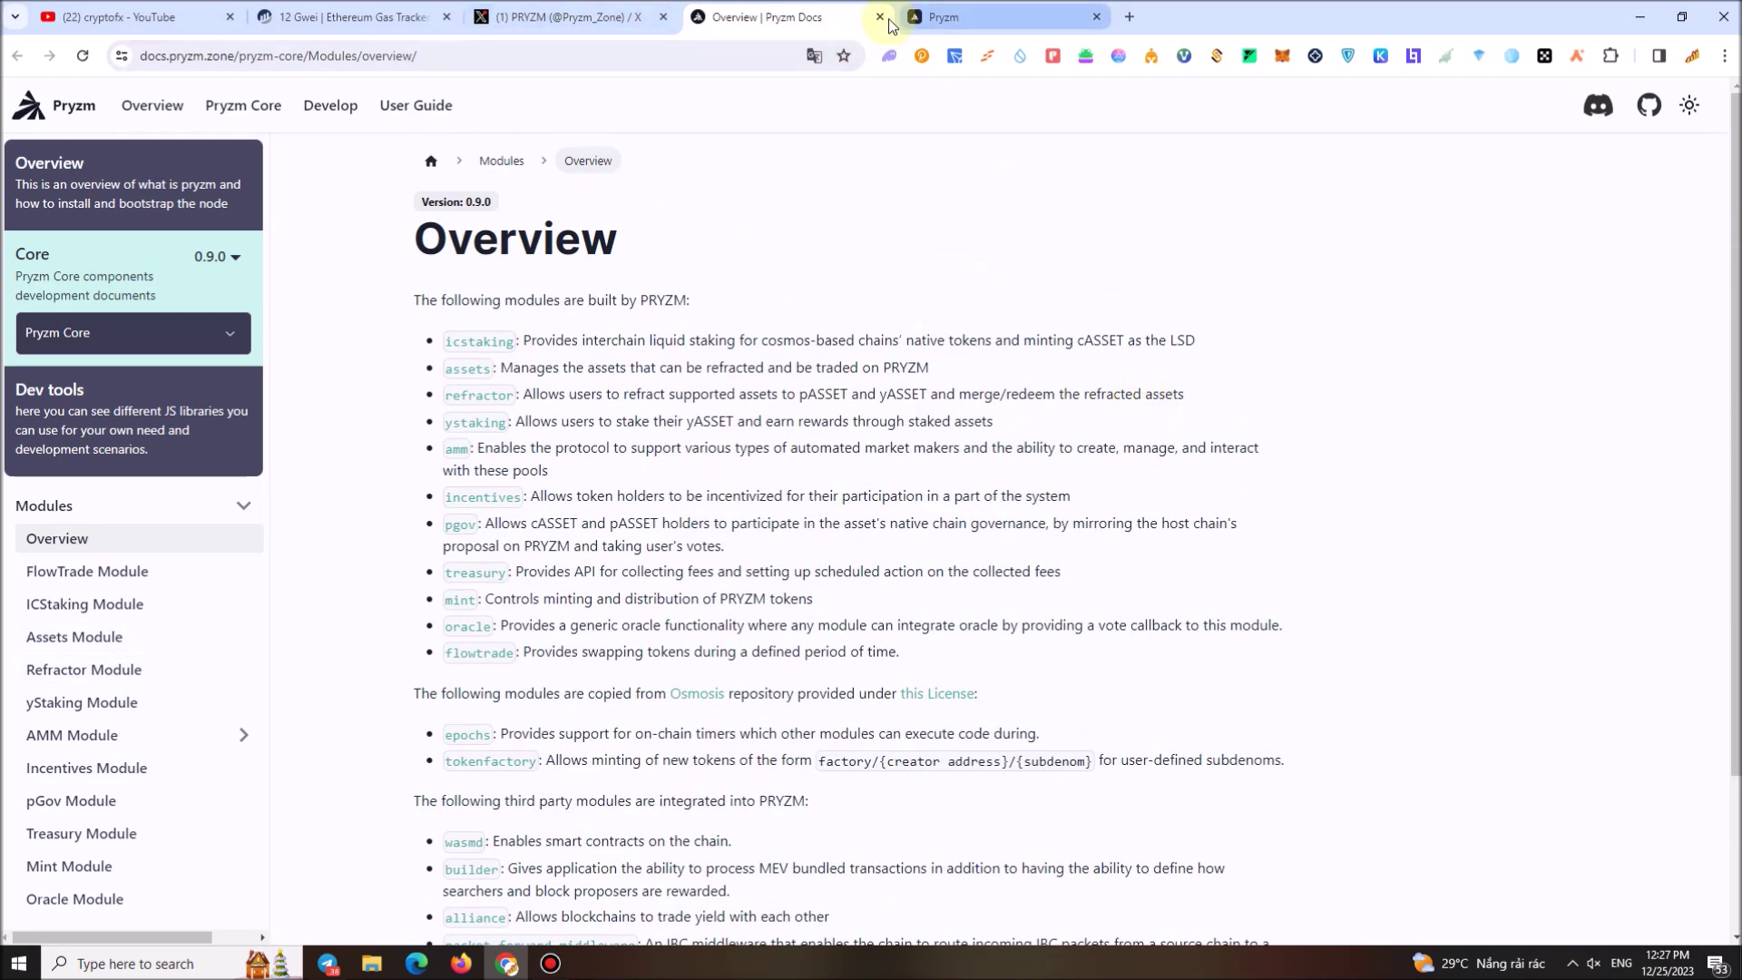
Close the Pryzm Docs and Pryzm testnet tabs and return to the YouTube cryptofx results
left_click(880, 16)
left_click(881, 17)
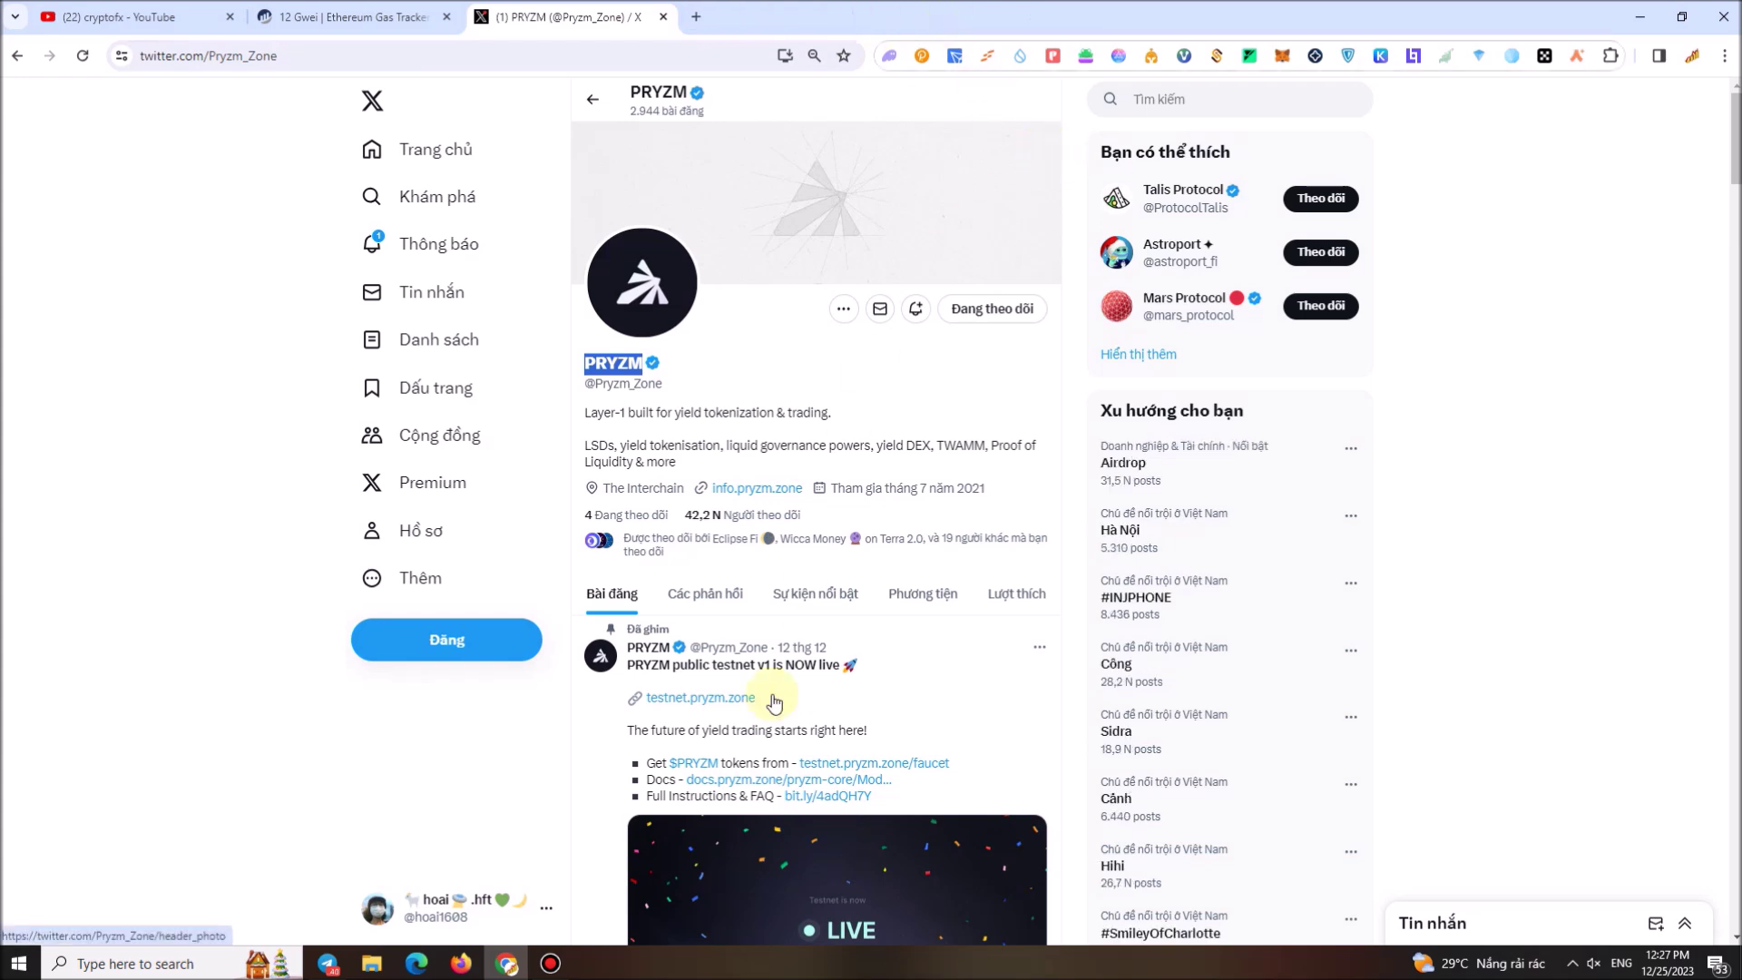
left_click(200, 22)
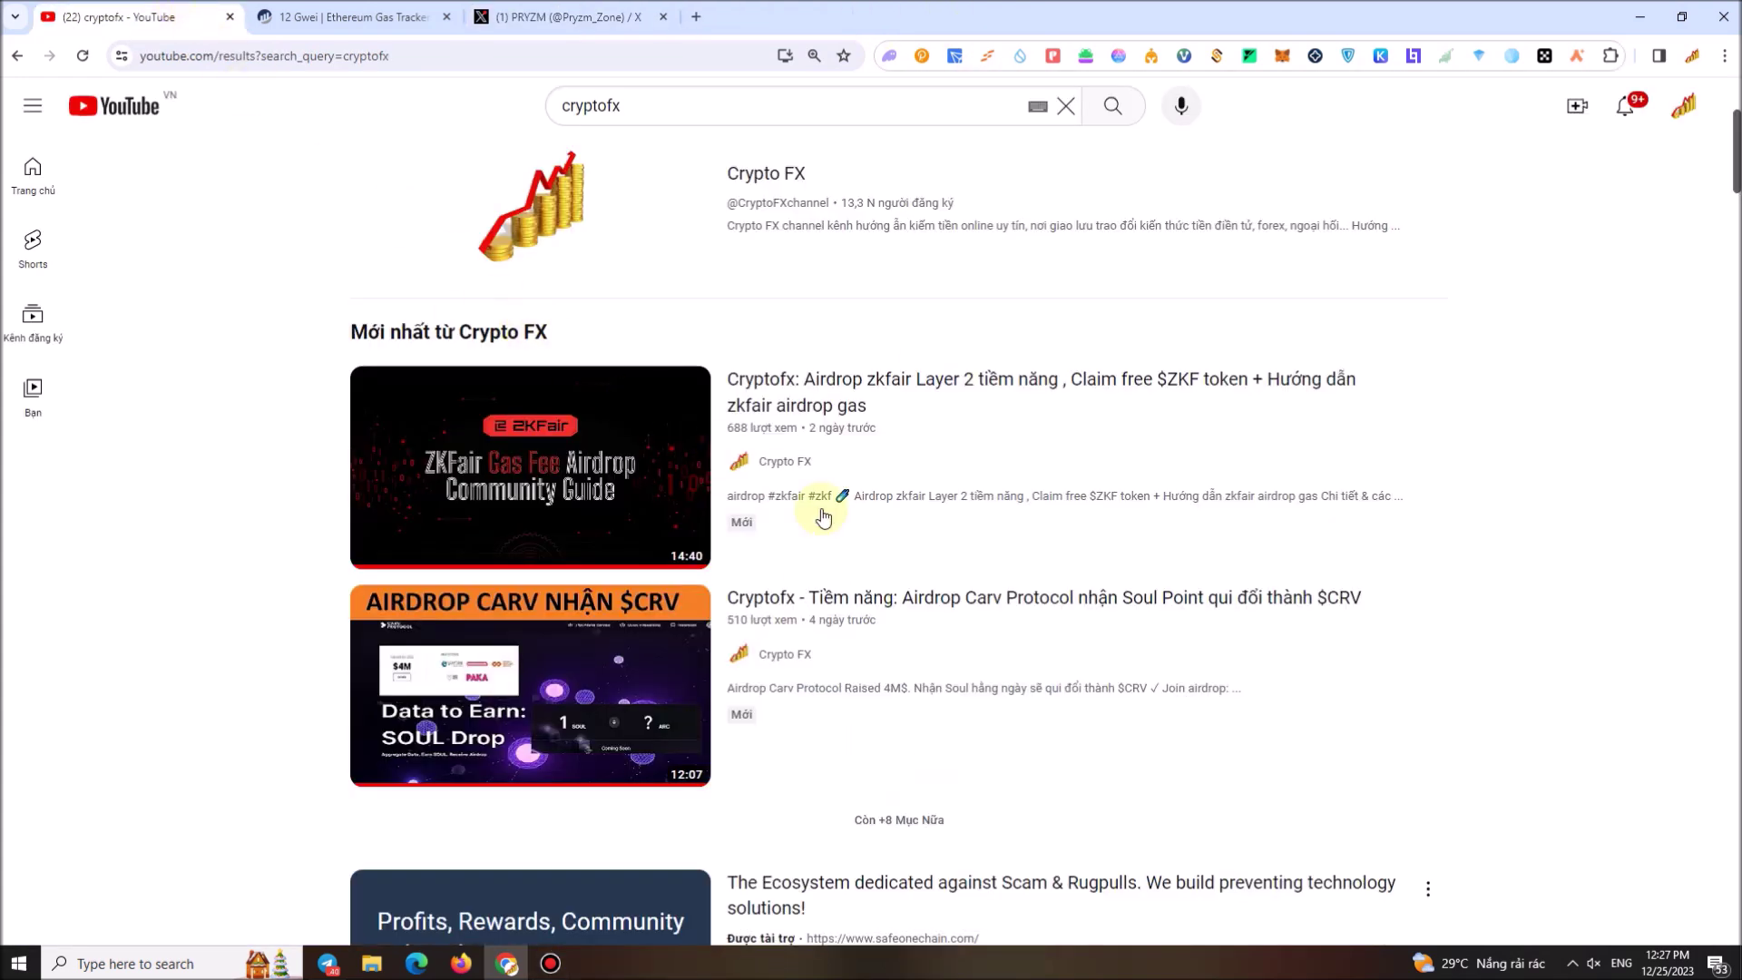
left_click(550, 967)
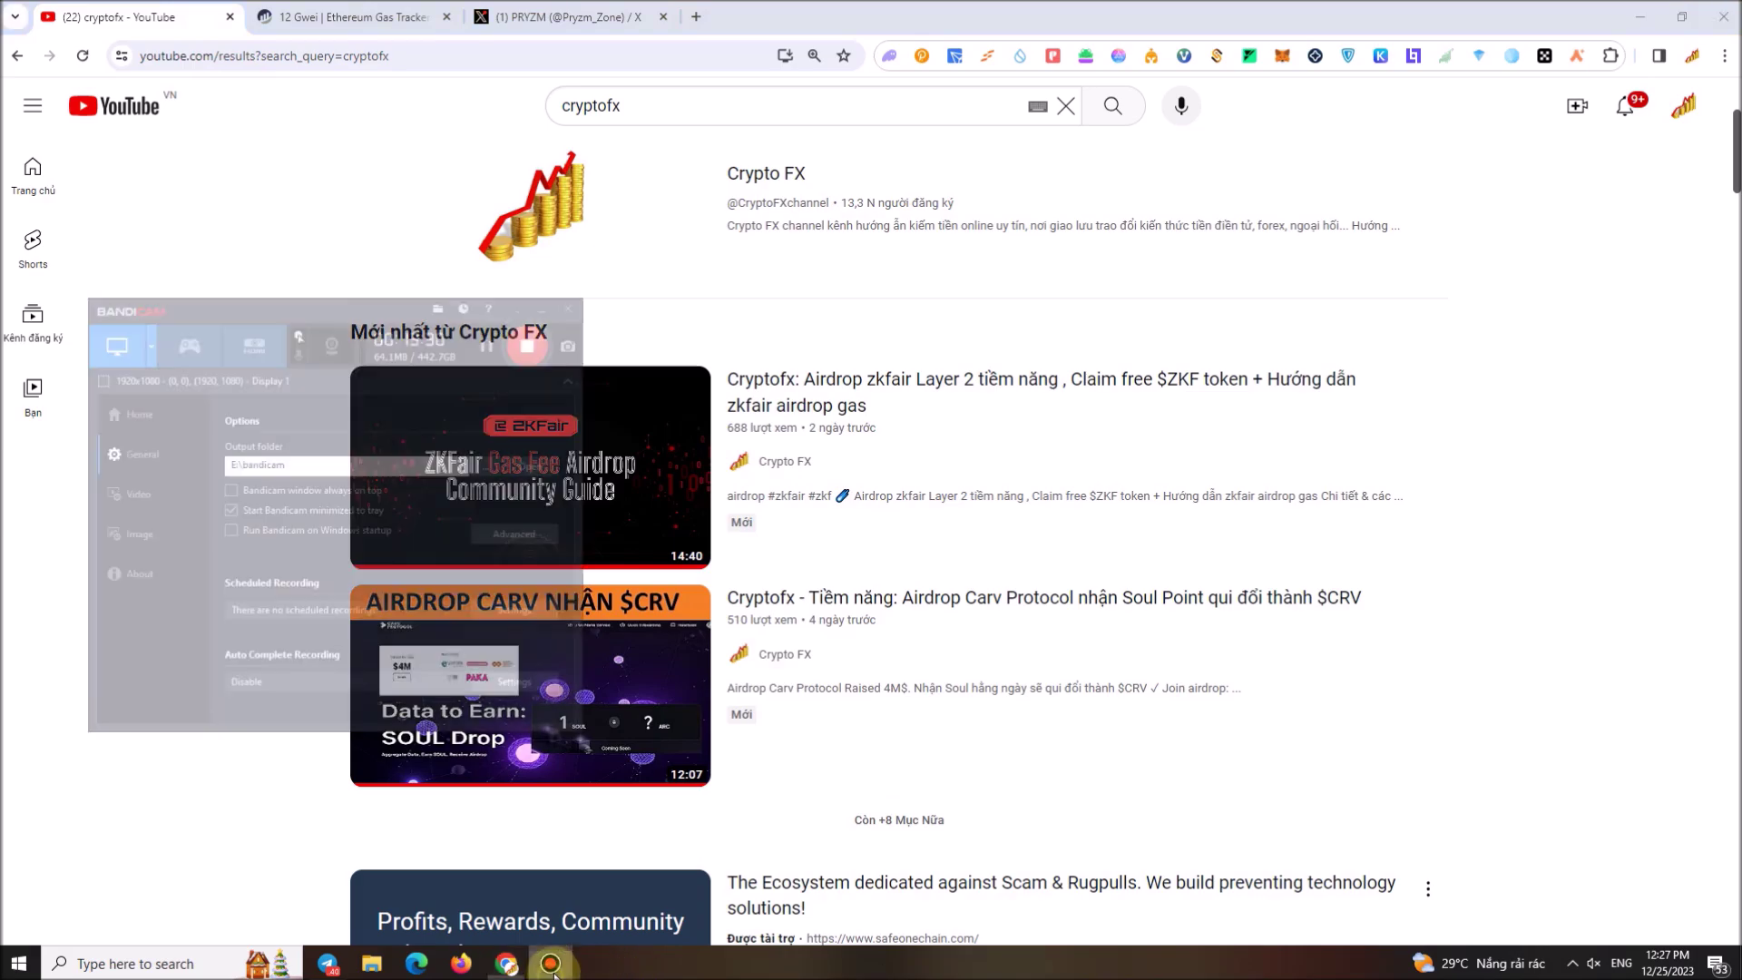